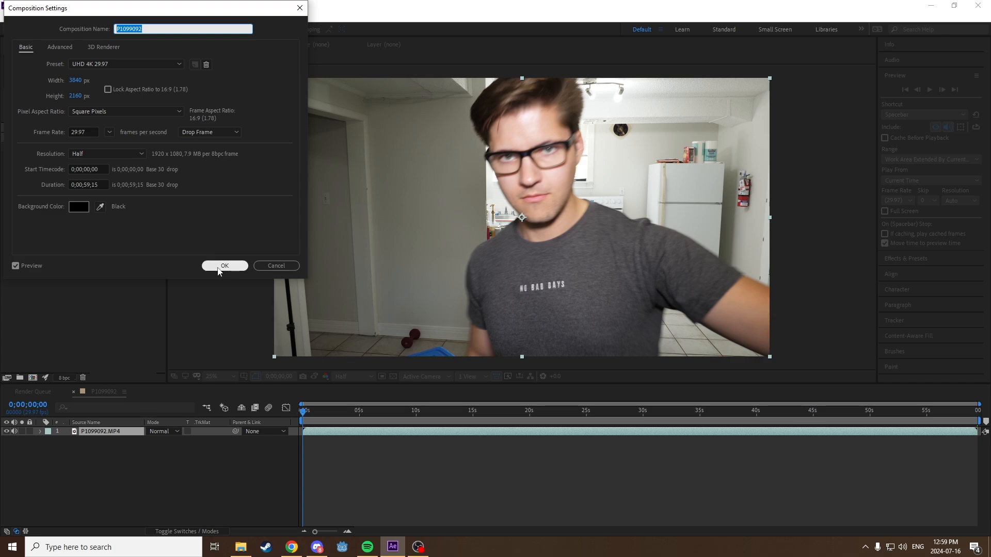
Accept the composition settings and save the project in Documents as "beginner tutorial"
left_click(224, 266)
left_click(8, 17)
mouse_move(44, 126)
left_click(210, 134)
left_click(114, 238)
key("shift+Home")
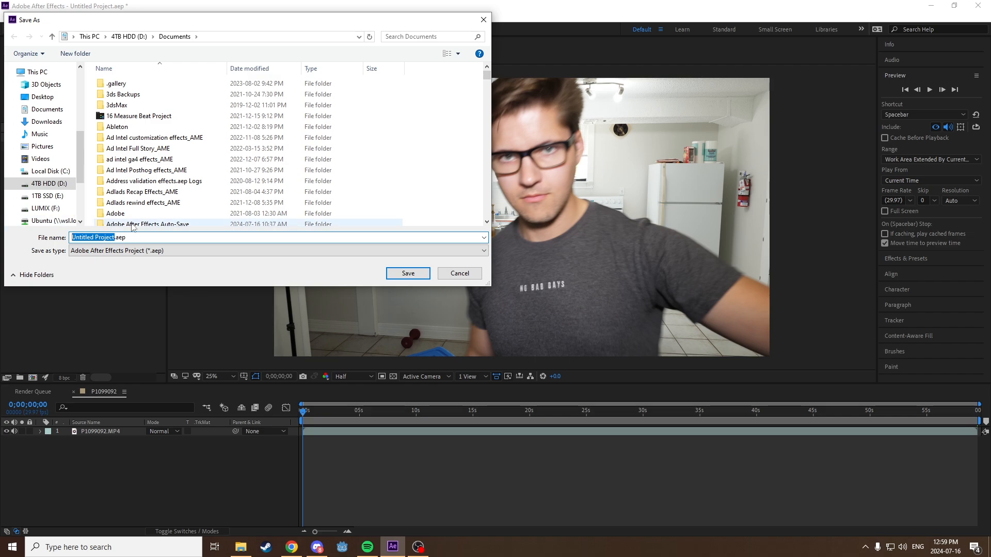
key("BackSpace")
type("beginner tut")
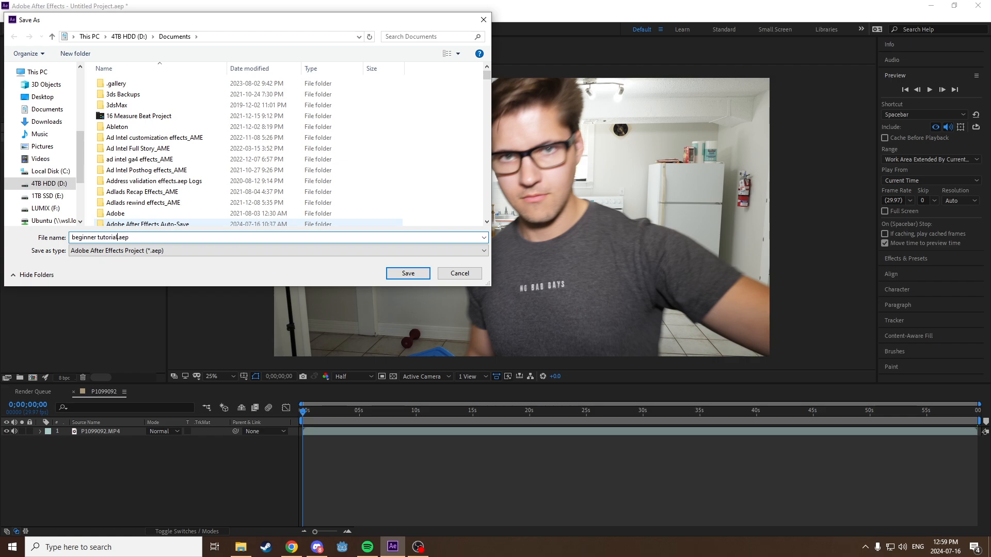
type("orial")
key("Return")
Review the Auto-Save preferences, including the save interval and save location, and close them
left_click(24, 16)
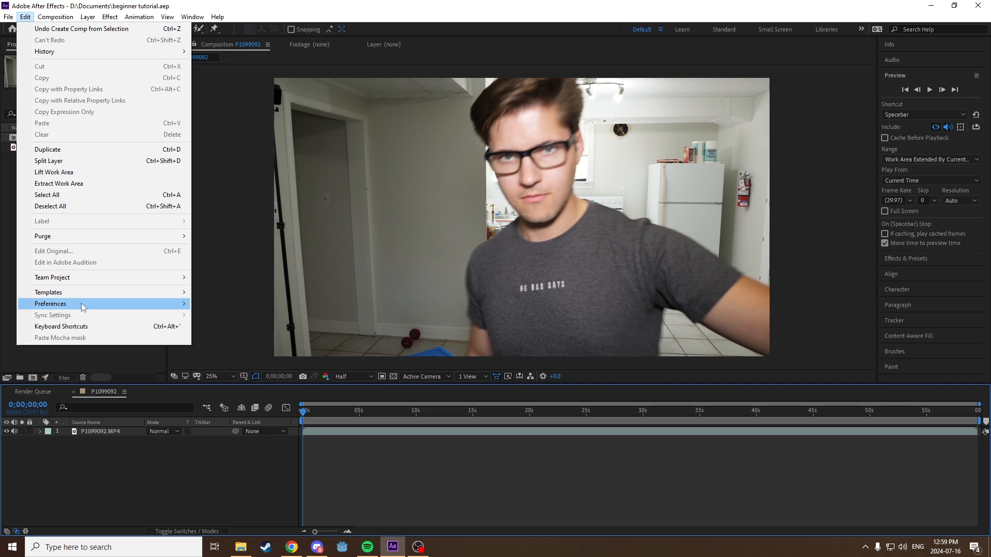
mouse_move(76, 304)
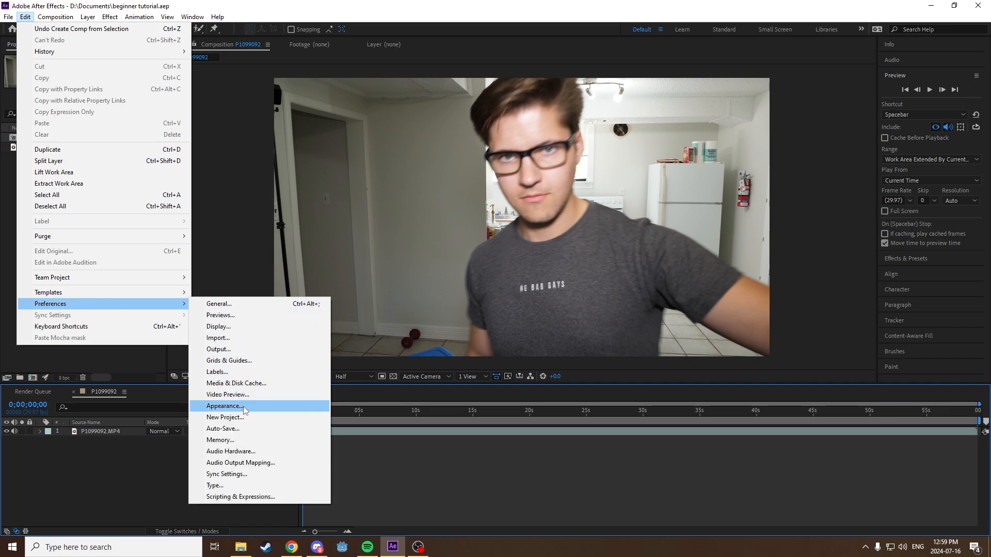
left_click(239, 428)
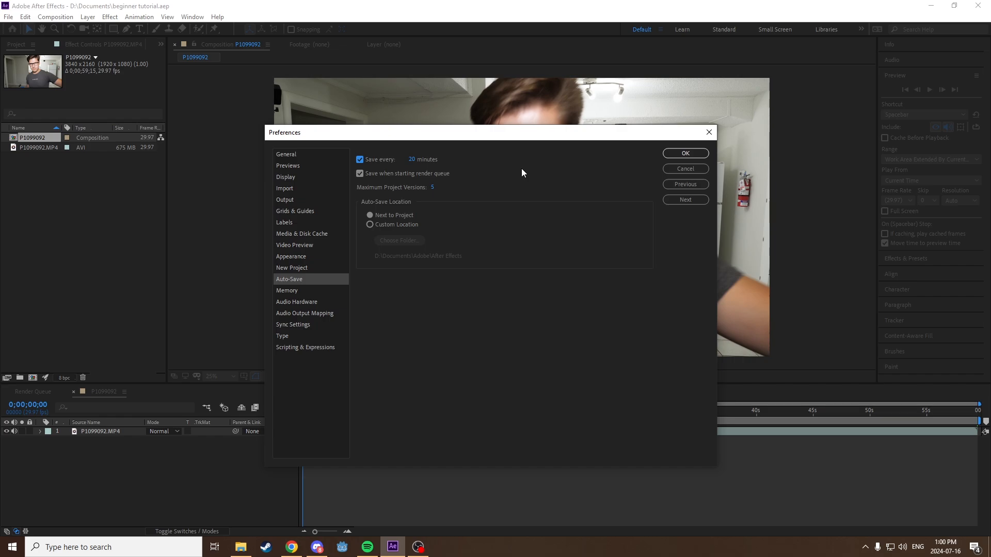
left_click(686, 153)
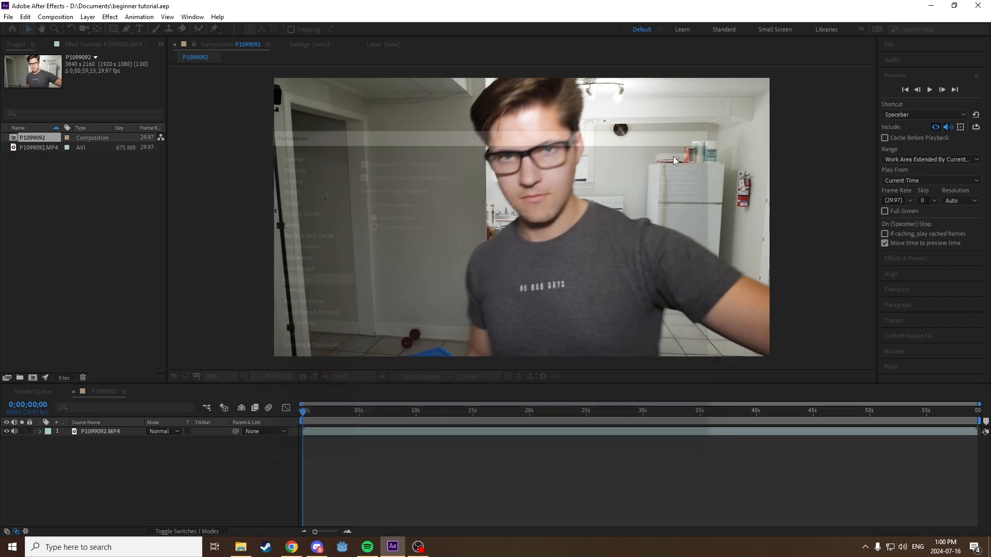
left_click(87, 228)
left_click(139, 467)
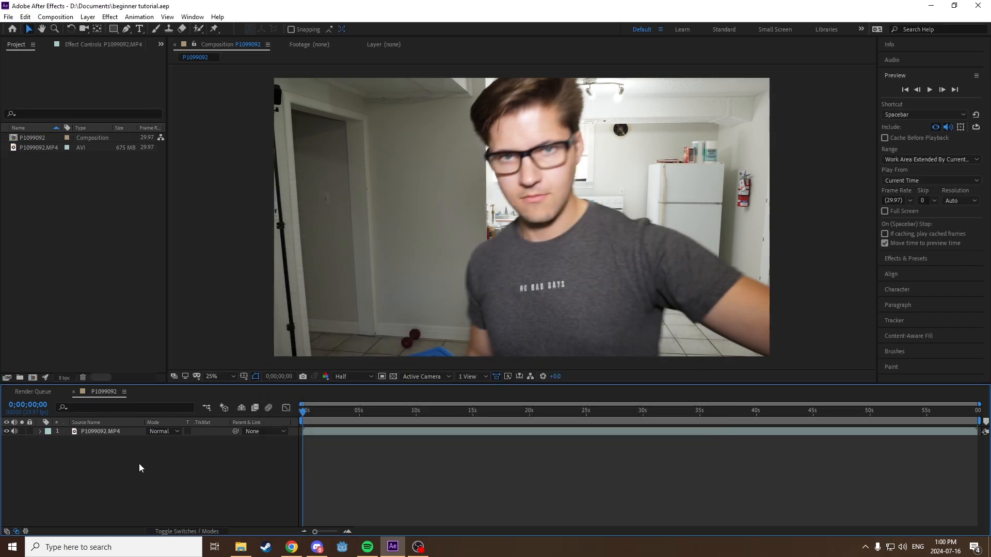
Scrub through the P1099092.MP4 clip at wide and frame-level timeline scale, stopping at 0;00;17;14
left_click(109, 434)
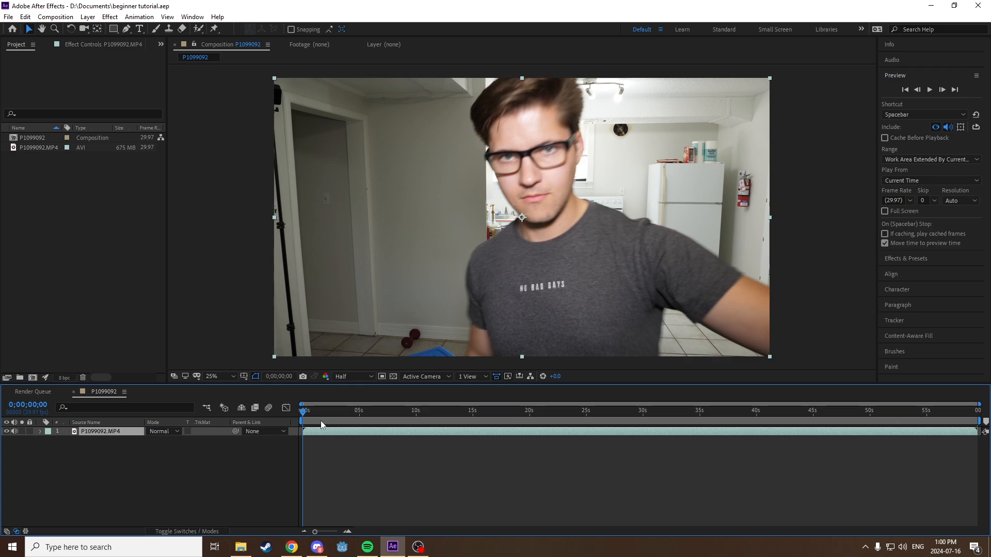
left_click_drag(305, 415, 511, 412)
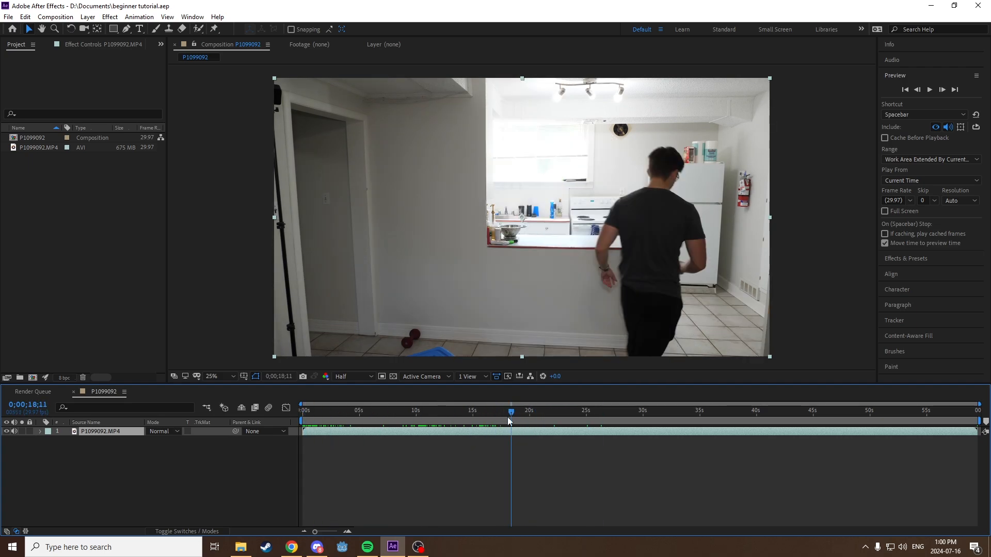
left_click_drag(316, 535, 340, 532)
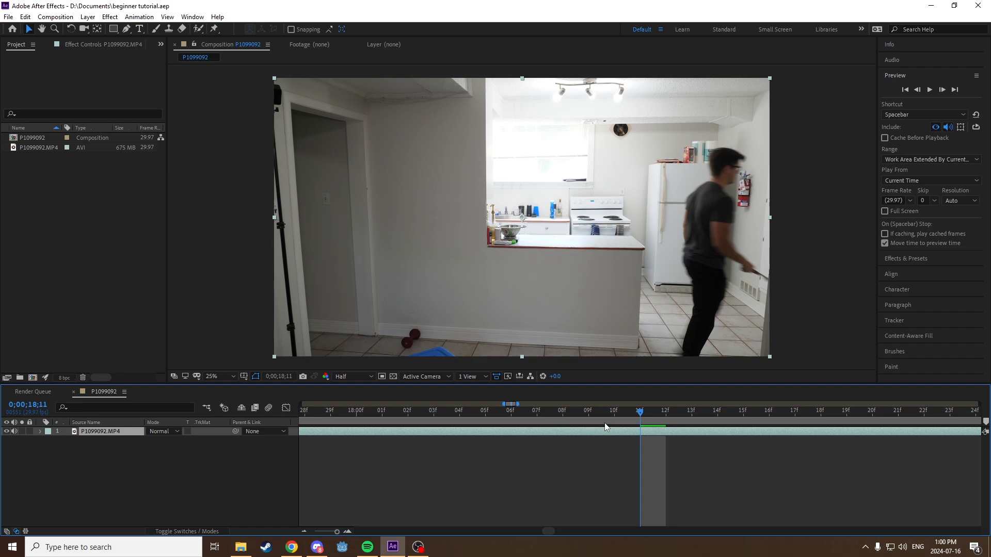
left_click_drag(633, 416, 522, 433)
left_click_drag(336, 531, 314, 536)
left_click_drag(460, 426, 499, 411)
left_click(189, 461)
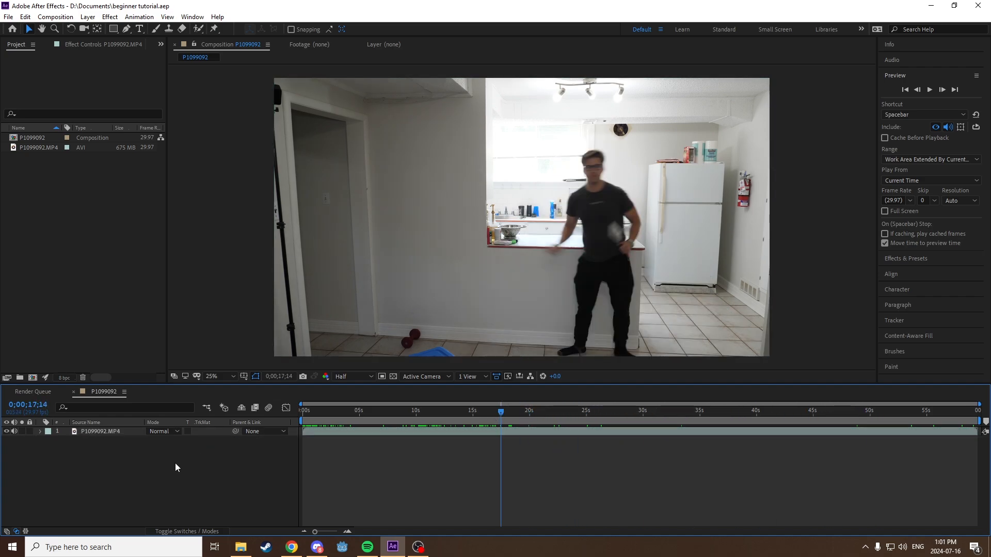
Try out changes to the clip's Transform properties: position, scale, anchor point and rotation
left_click(40, 432)
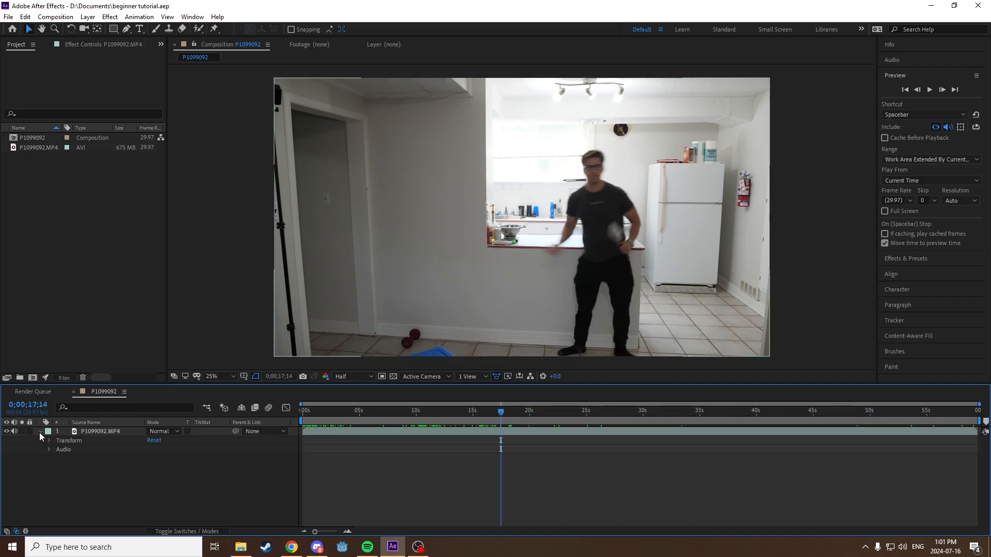
left_click(48, 441)
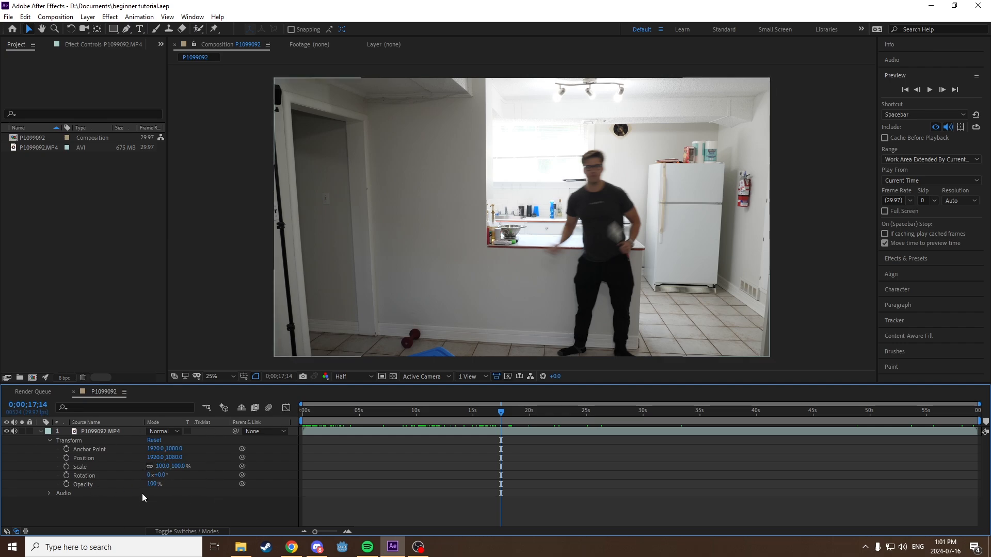
left_click_drag(174, 458, 259, 468)
key("ctrl+z")
mouse_move(172, 466)
left_mouse_down()
mouse_move(196, 468)
mouse_move(171, 478)
mouse_move(199, 475)
mouse_move(99, 487)
mouse_move(198, 490)
mouse_move(96, 488)
mouse_move(172, 481)
left_mouse_up()
key("ctrl+z")
left_click_drag(155, 448, 446, 454)
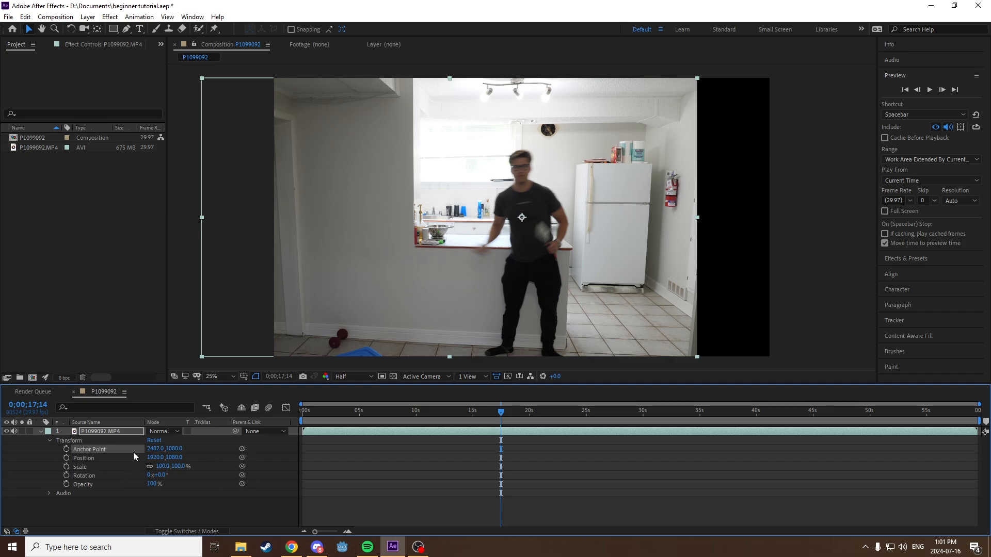
mouse_move(163, 476)
left_mouse_down()
mouse_move(266, 472)
mouse_move(174, 487)
left_mouse_up()
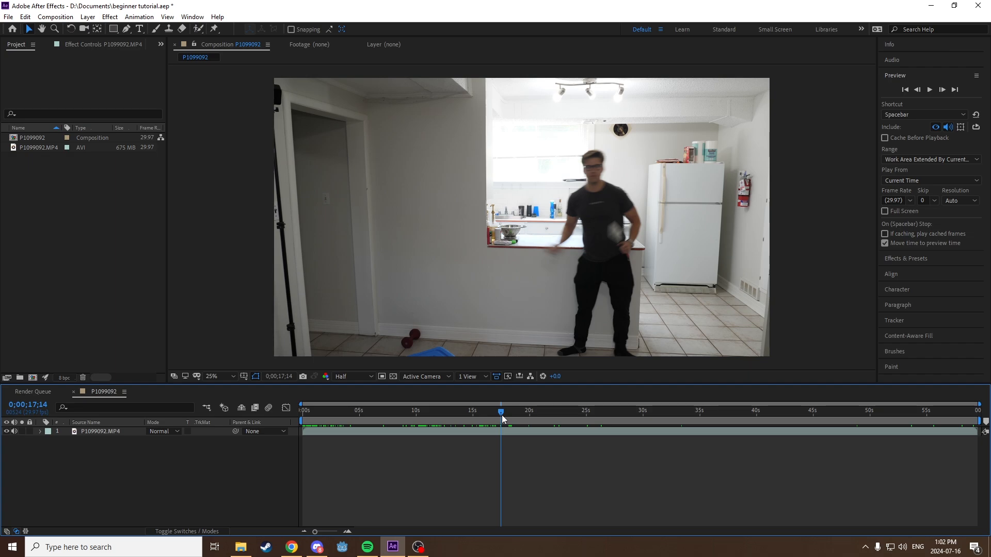
Place the playhead at 0;00;17;18 and duplicate the P1099092.MP4 layer
mouse_move(498, 412)
left_mouse_down()
mouse_move(482, 416)
mouse_move(502, 414)
left_mouse_up()
left_click(99, 432)
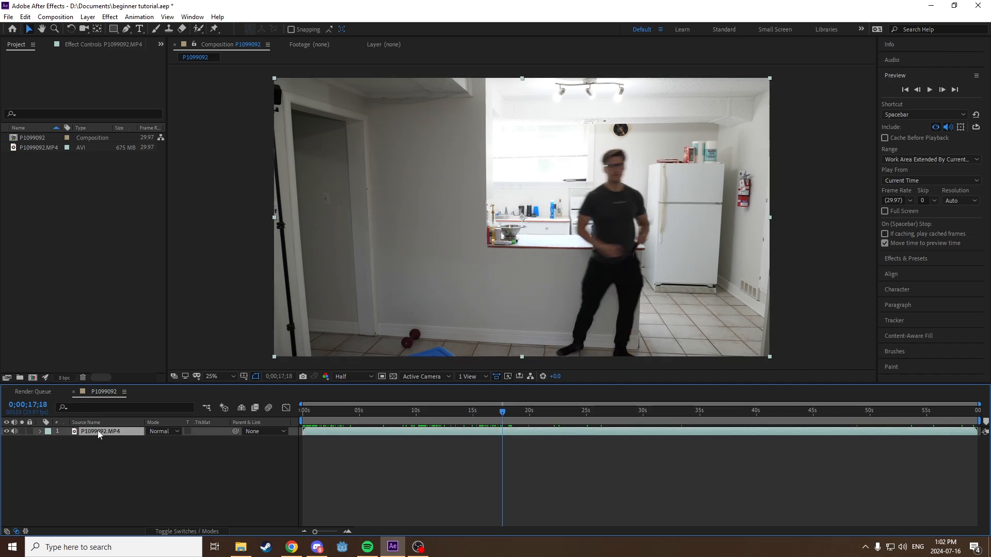
key("ctrl+d")
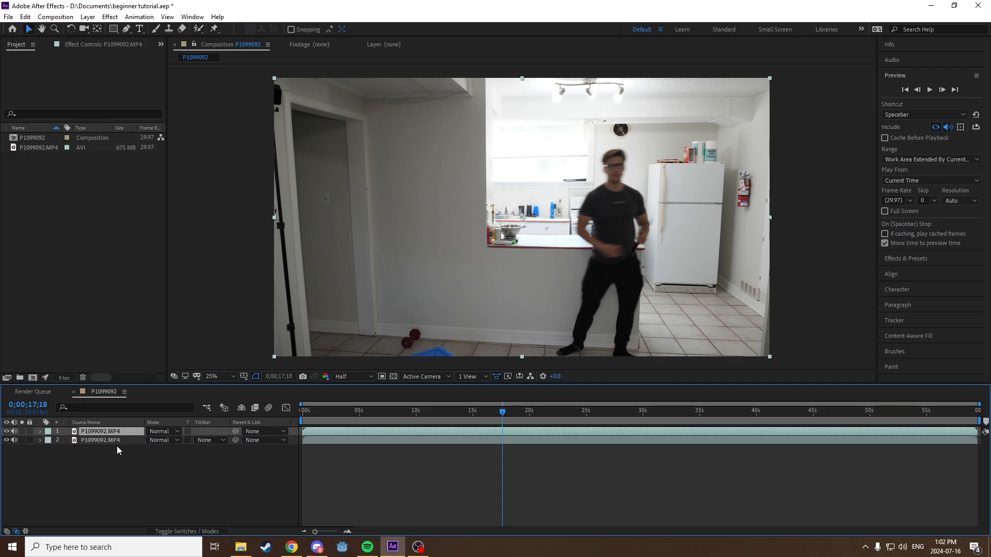
left_click(117, 447)
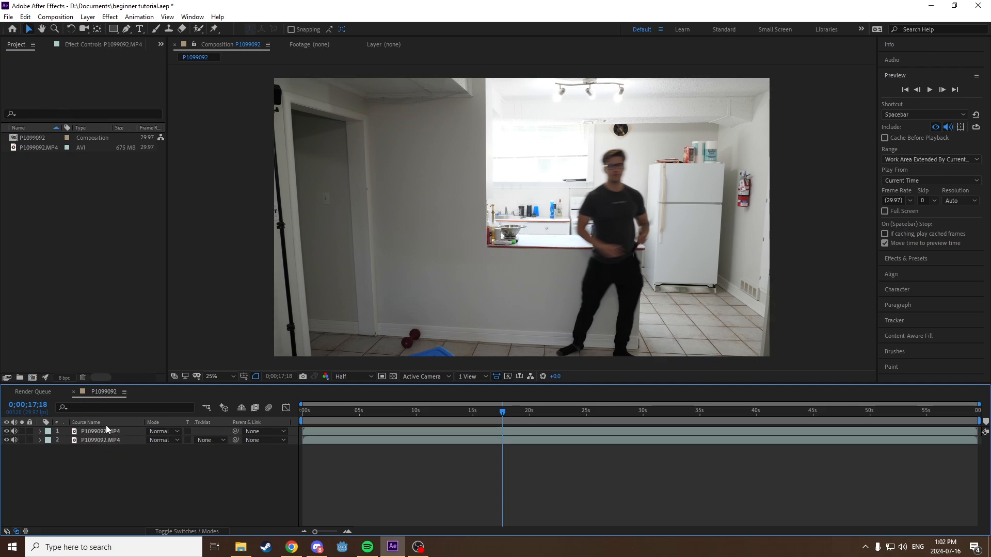
left_click(106, 429)
left_click(25, 16)
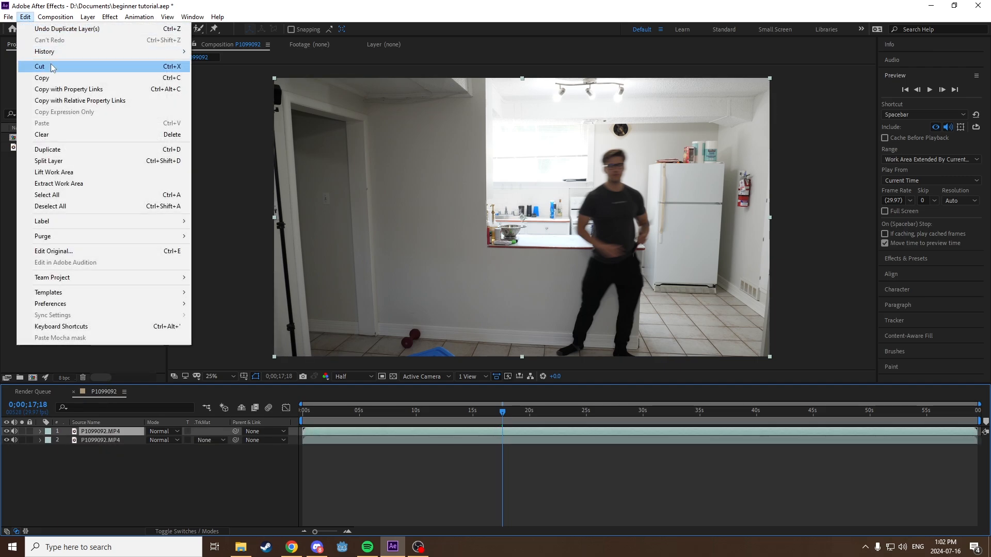
left_click(102, 485)
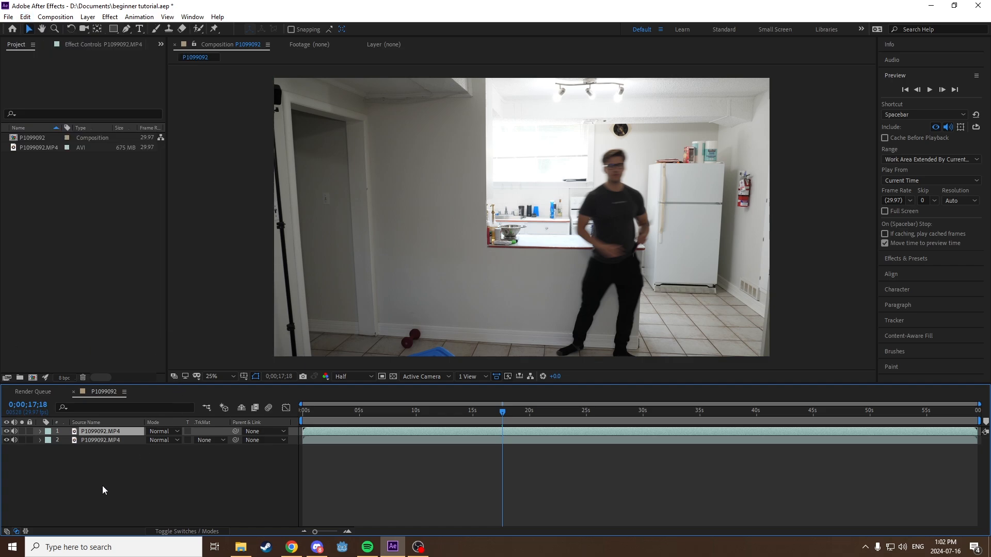
left_click(113, 454)
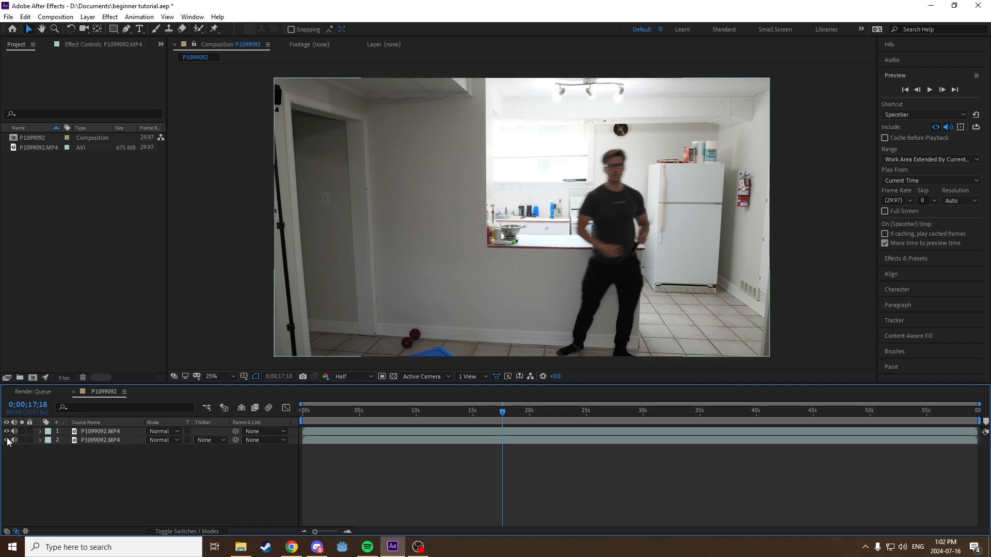
Slide the upper P1099092.MP4 layer earlier in time so that it ends at about 27 seconds
left_click_drag(644, 429, 440, 428)
left_click_drag(547, 430, 412, 434)
left_click_drag(510, 427, 496, 433)
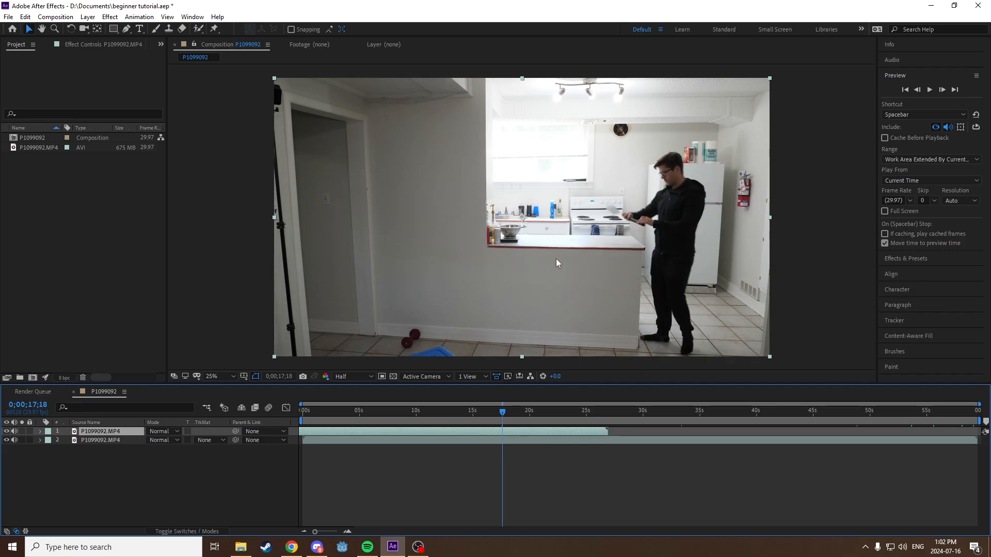
Compare the two takes by hiding and reshowing the upper layer
left_click(7, 432)
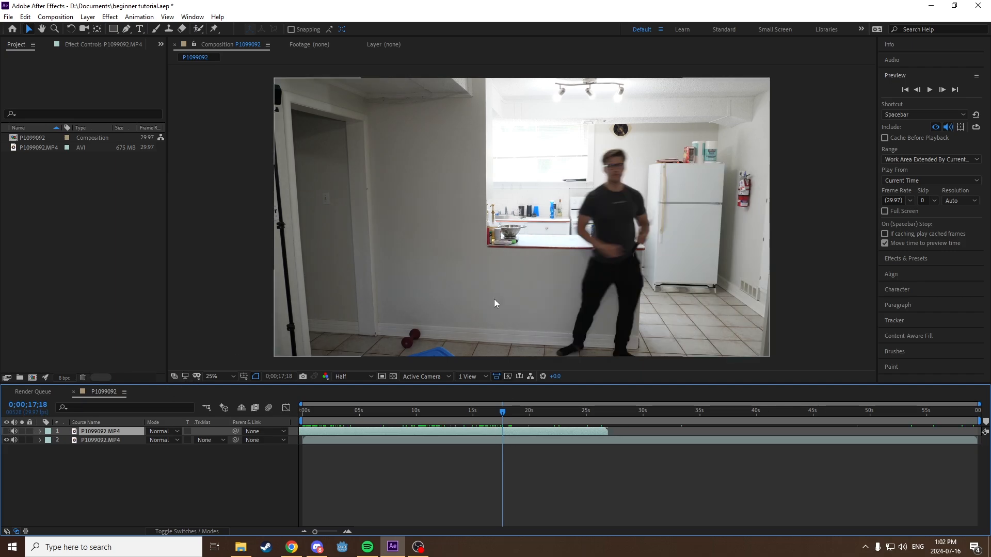
left_click(500, 441)
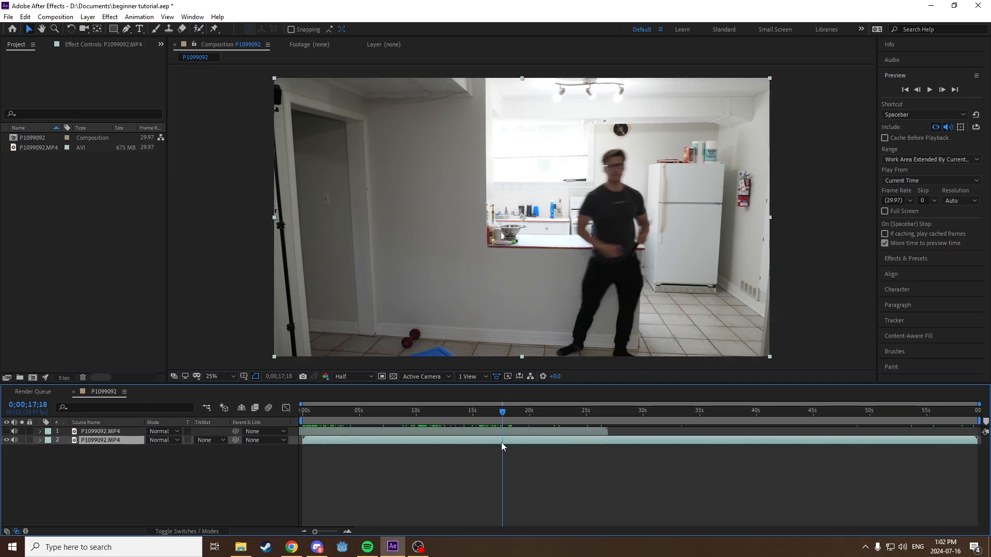
left_click(6, 432)
left_click(243, 490)
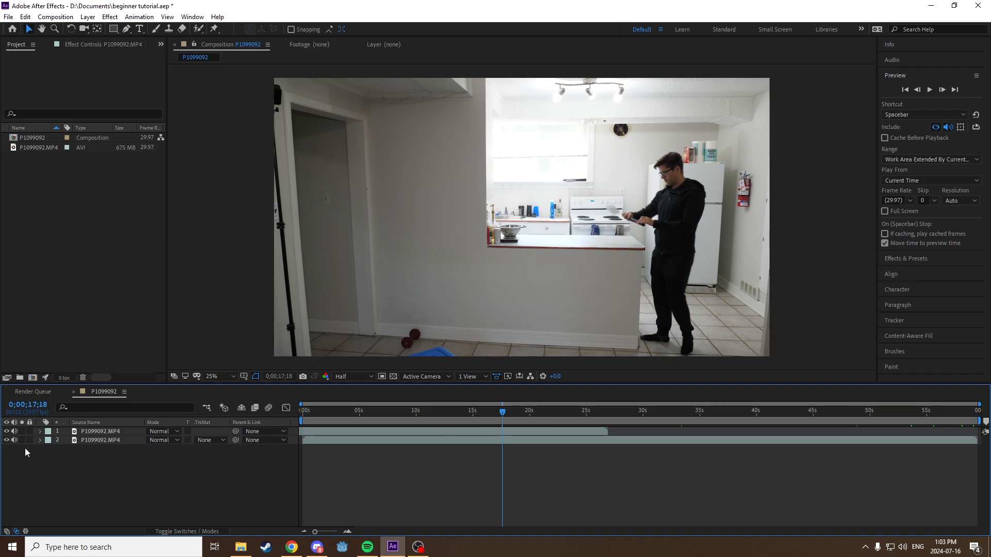
With the upper layer temporarily hidden, move the playhead to the pointing pose at 0;00;25;17
left_click(6, 431)
left_click_drag(501, 416, 591, 407)
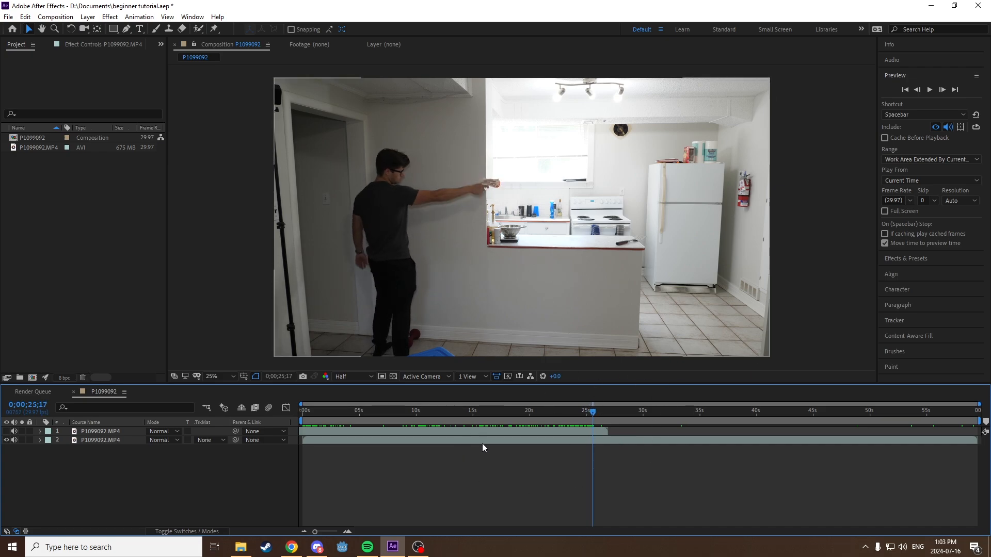
left_click(6, 431)
Set the upper layer's opacity to 50% and slide it later in time so that it ends at about 34 seconds
left_click(94, 432)
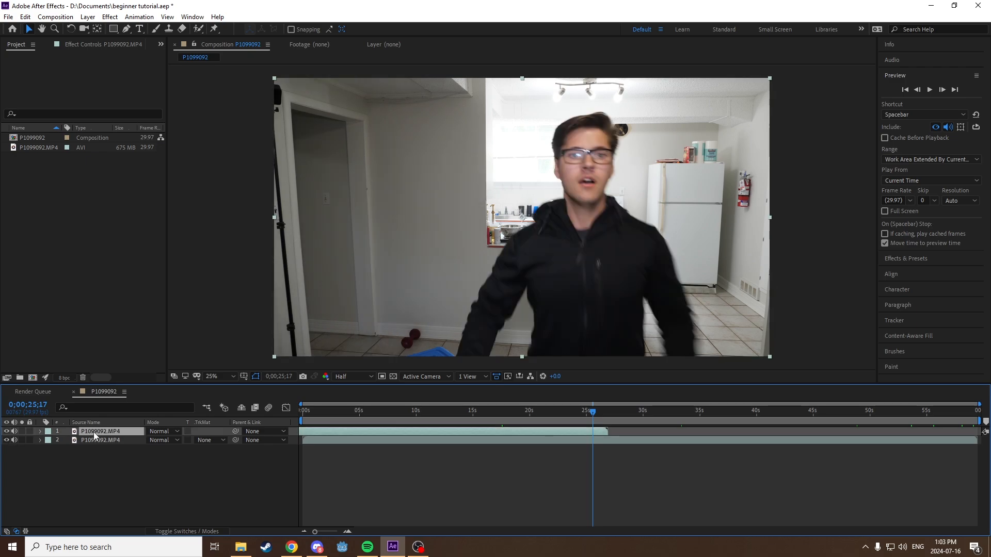
left_click(41, 432)
left_click(50, 440)
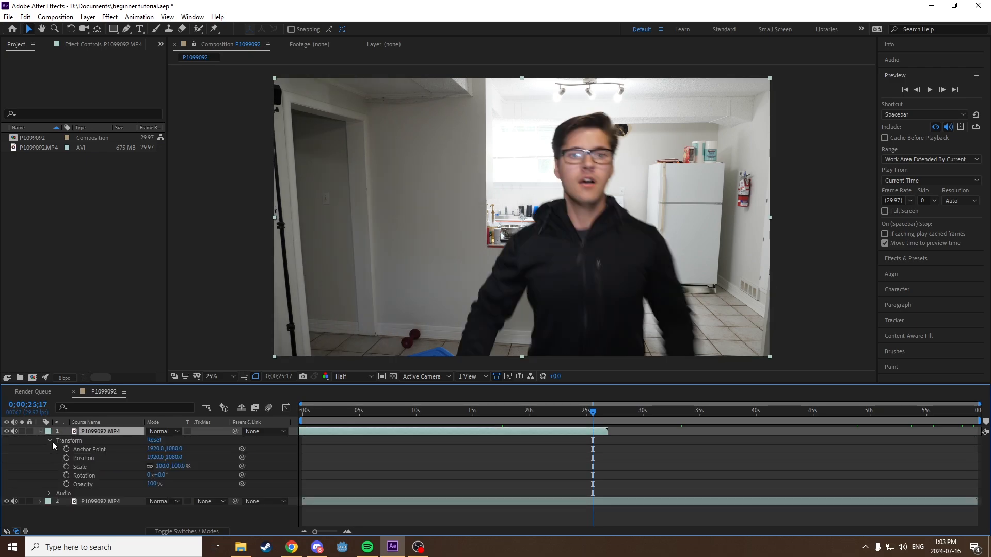
left_click_drag(460, 431, 497, 429)
left_click(151, 483)
type("50")
key("Return")
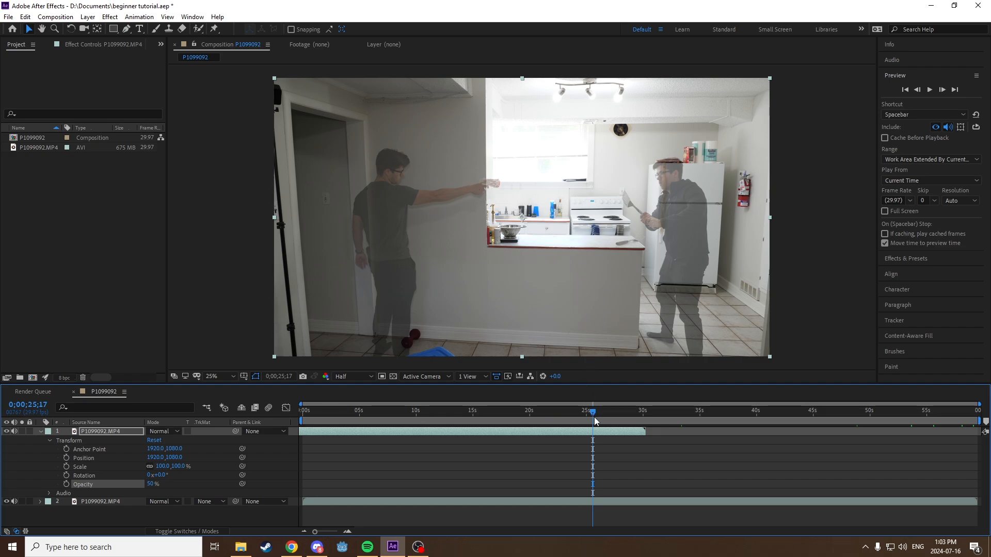
left_click_drag(593, 431, 639, 432)
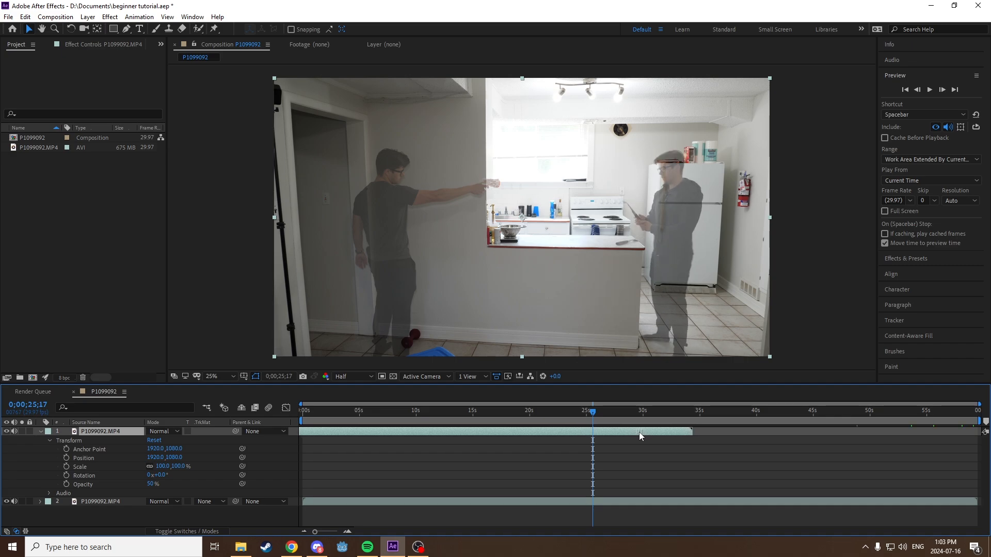
Step frame by frame forward and back from 0;00;25;17 to check how the two overlaid takes line up
left_click(942, 90)
left_click(941, 90)
left_click(941, 89)
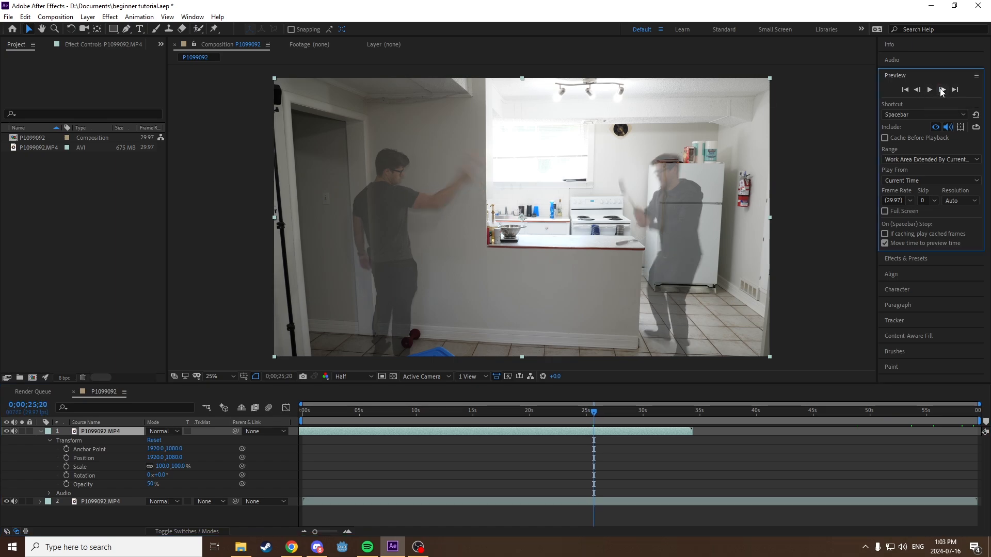
left_click(941, 90)
left_click(941, 90)
left_click(942, 89)
left_click(941, 90)
left_click(941, 90)
left_click(942, 90)
left_click(942, 90)
left_click(917, 90)
double_click(917, 90)
left_click(918, 90)
double_click(918, 90)
double_click(917, 89)
left_click(917, 90)
double_click(918, 90)
Preview the overlaid takes from 0;00;21;15, and scrub back to the pointing pose at about 25 seconds
left_click(548, 411)
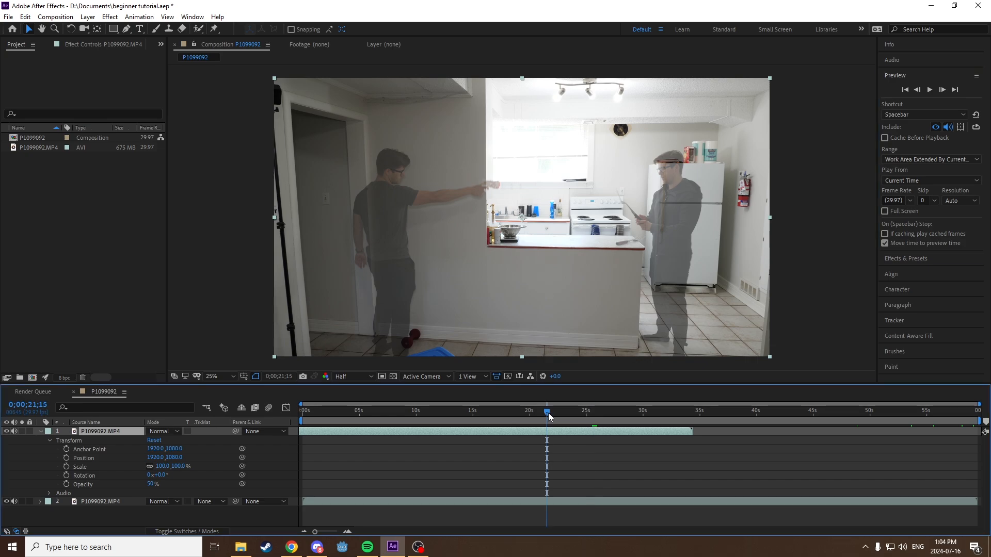
key("space")
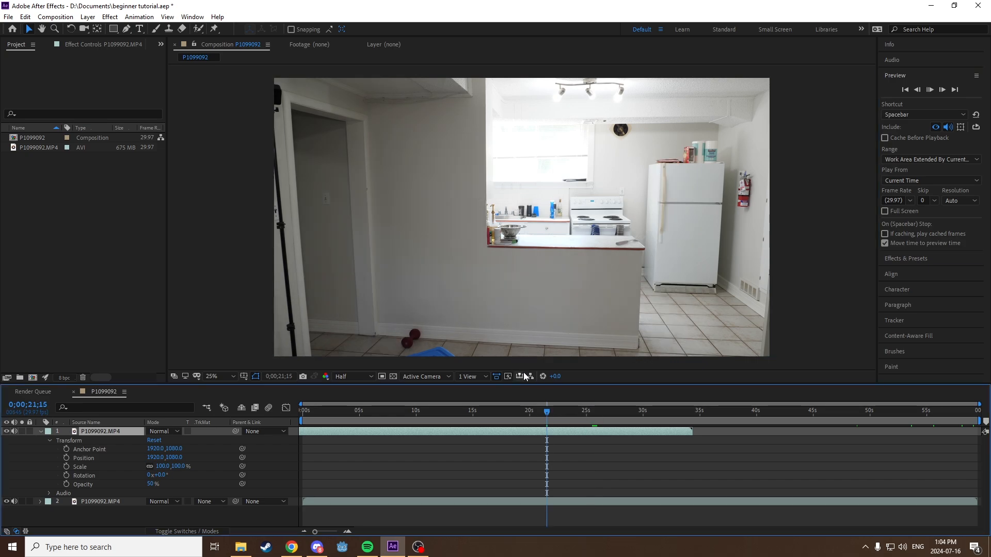
key("space")
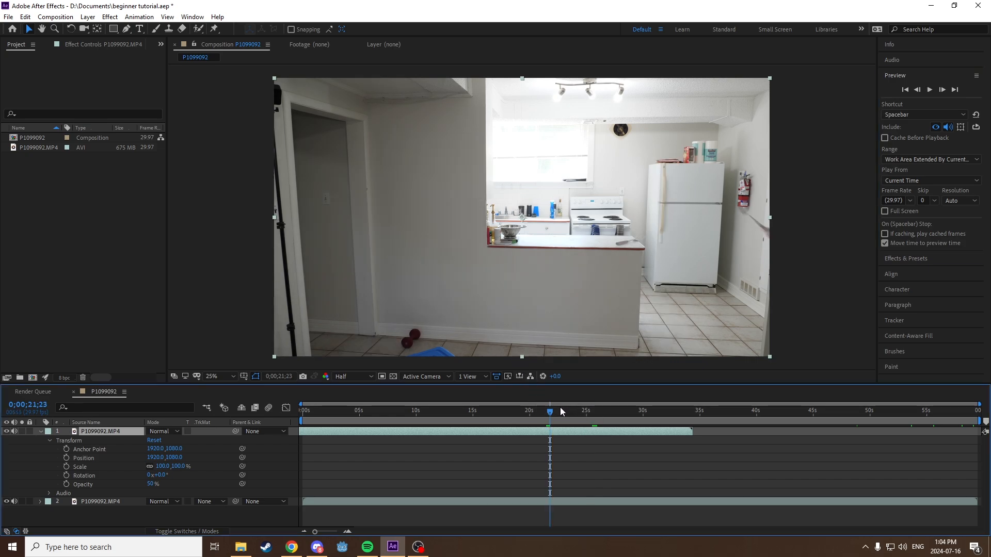
left_click_drag(549, 414, 593, 412)
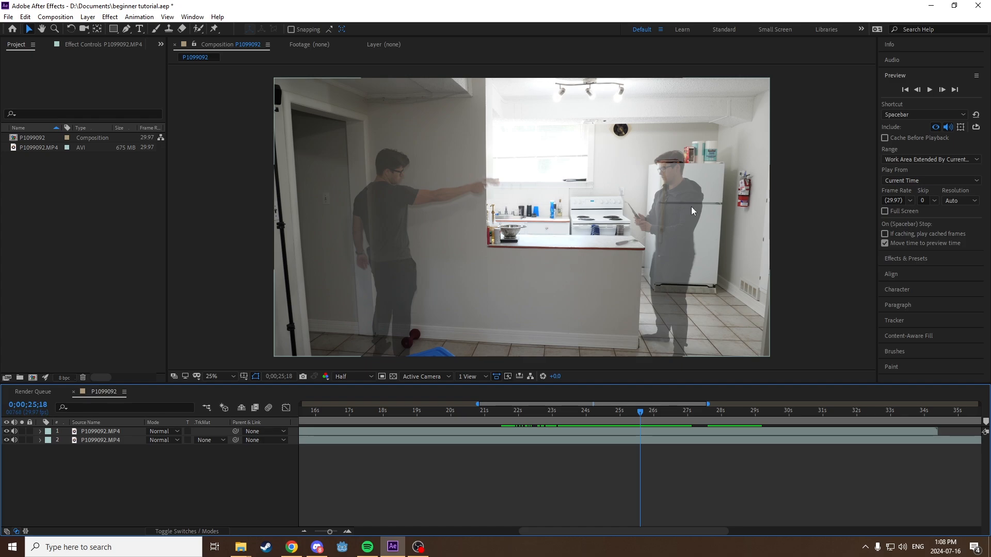
Set the upper video layer's opacity to 100% and collapse its properties
left_click(98, 431)
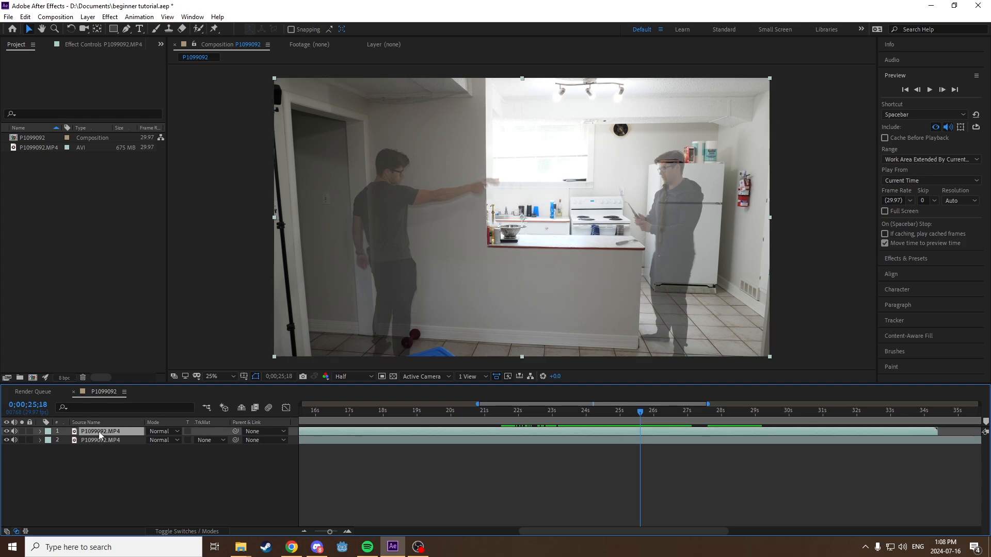
key("t")
left_click(150, 440)
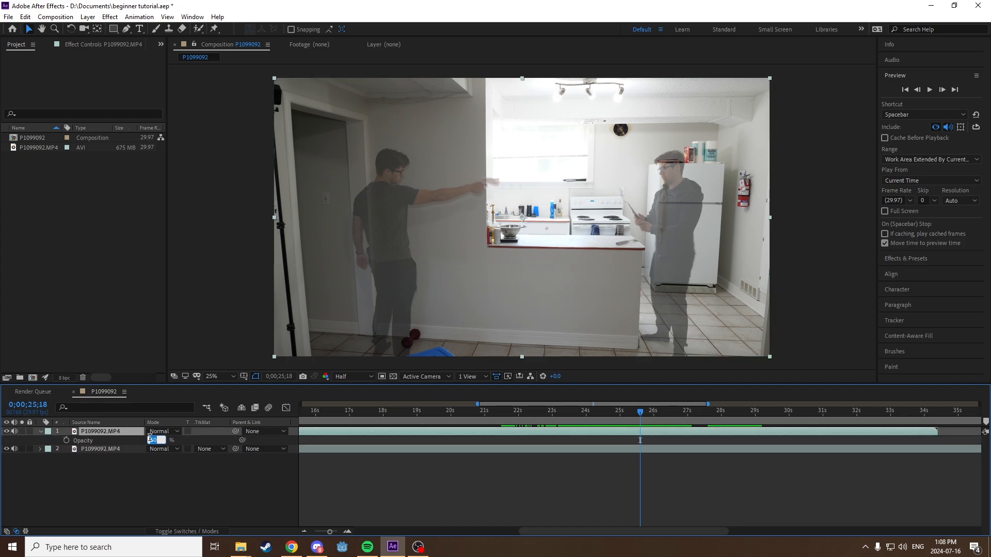
key("Return")
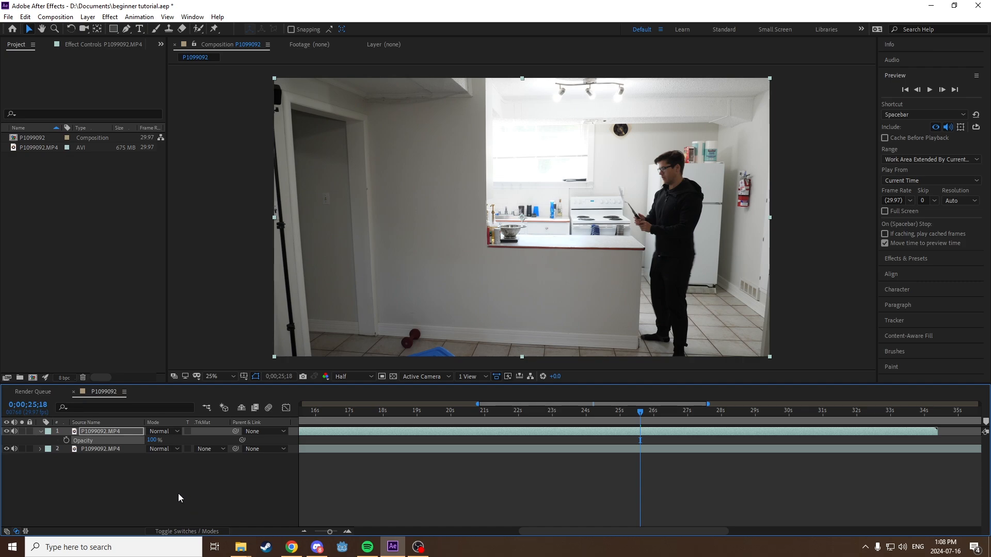
left_click(178, 493)
left_click(40, 432)
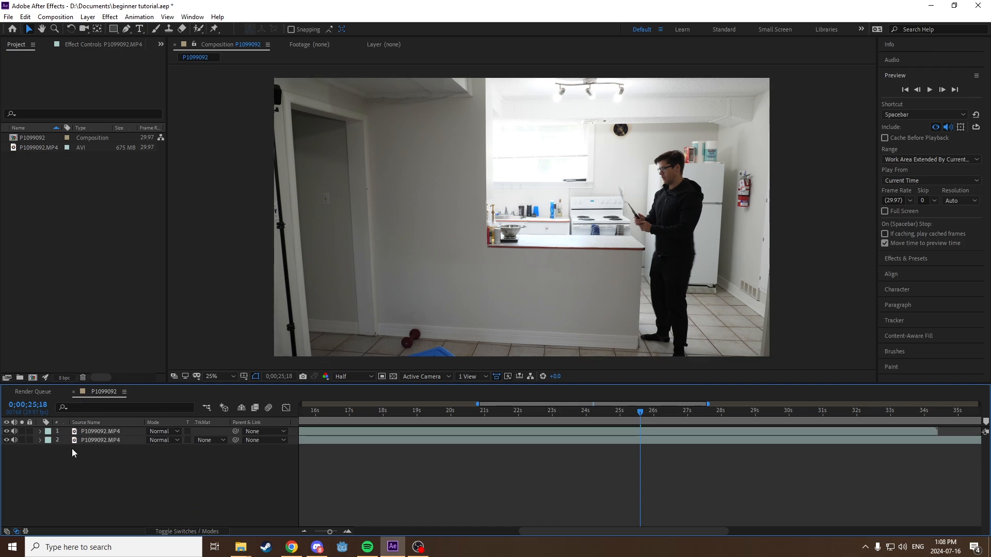
Create a new black solid layer at the full 3840 × 2160 px composition size
left_click(88, 17)
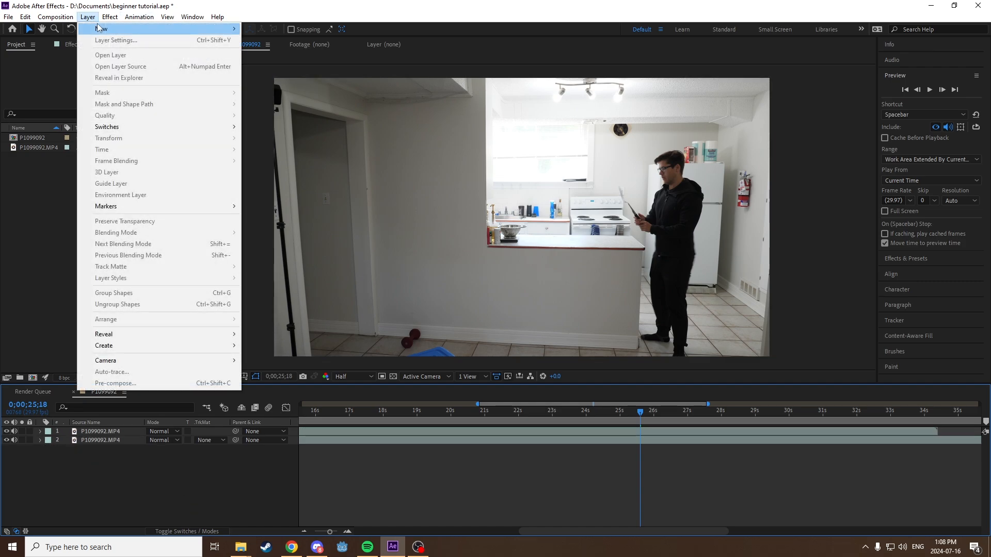
mouse_move(172, 27)
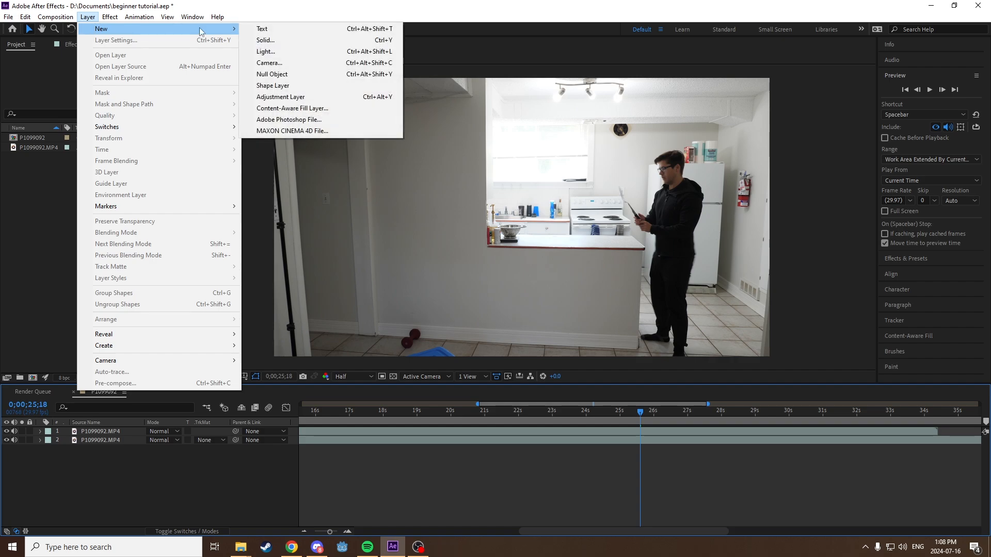
left_click(276, 38)
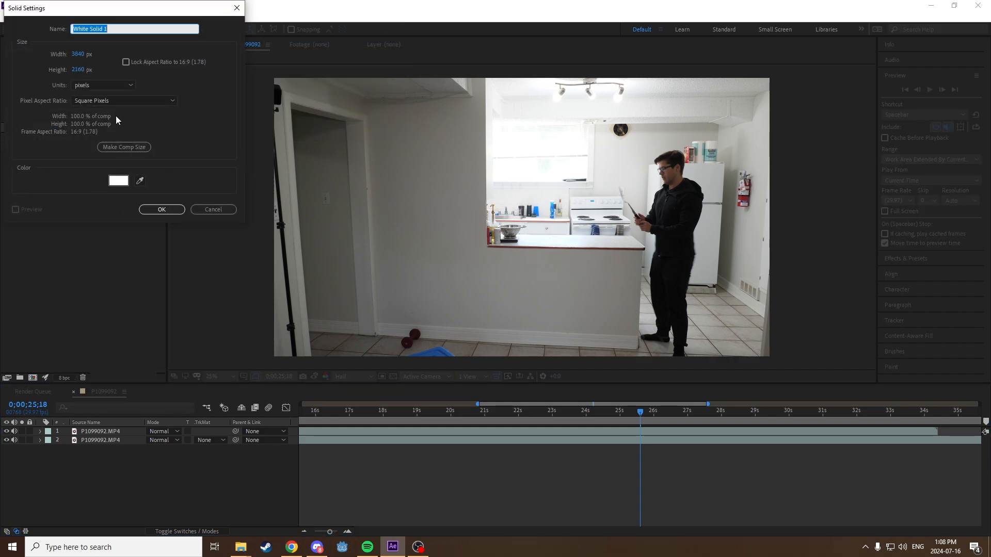
left_click(119, 181)
left_click(15, 155)
left_click(228, 26)
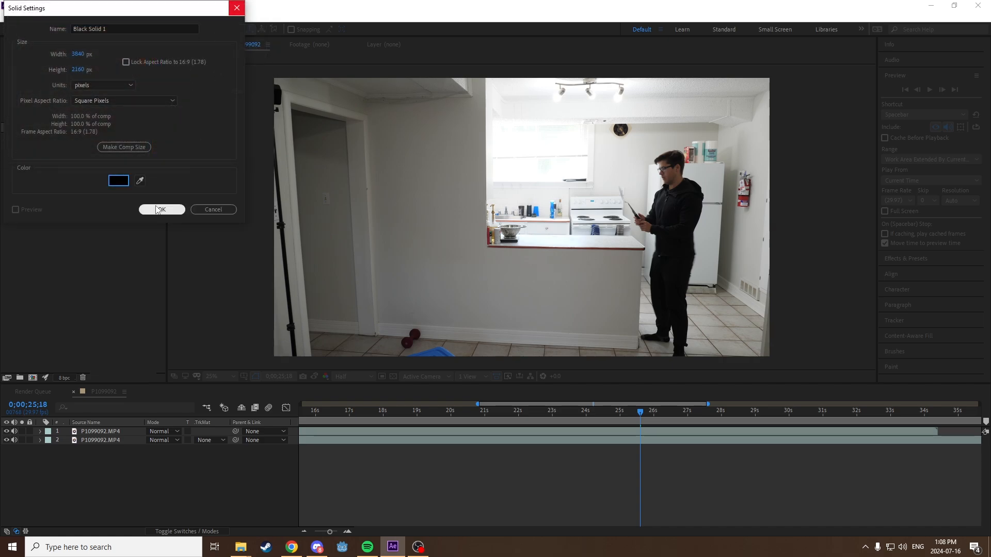
left_click(161, 209)
Draw a closed four-point, roughly rectangular mask around the middle of the black solid with the Pen tool
left_click(106, 431)
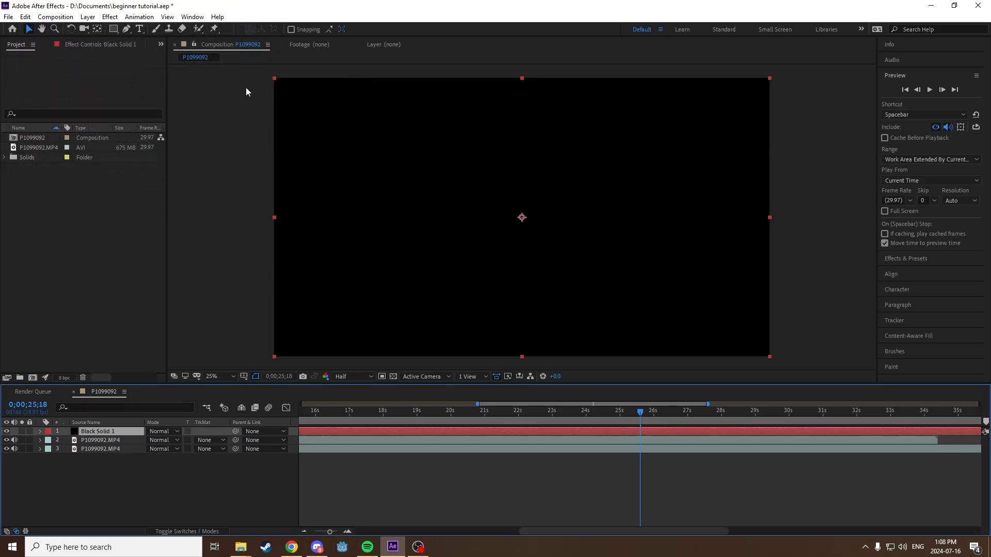
left_click(114, 29)
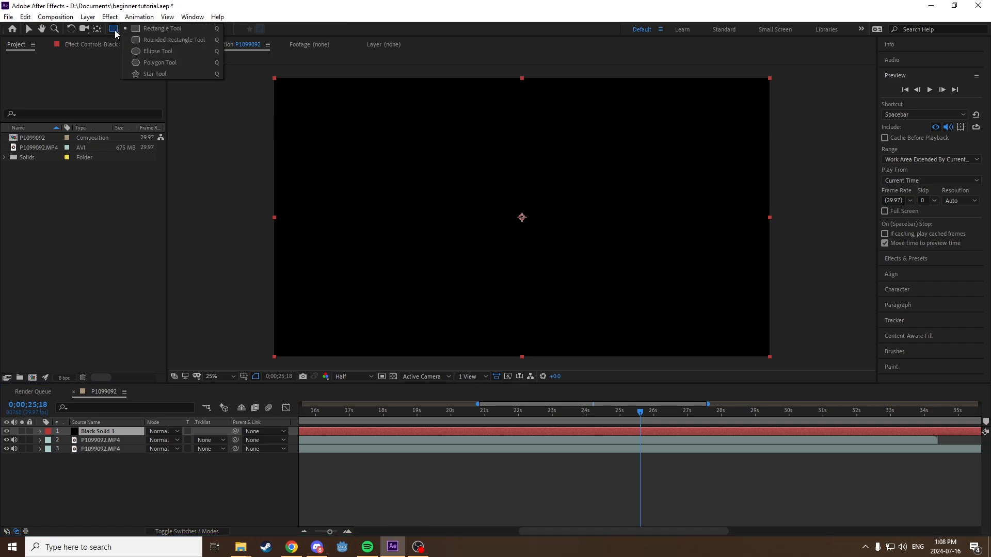
left_click(124, 32)
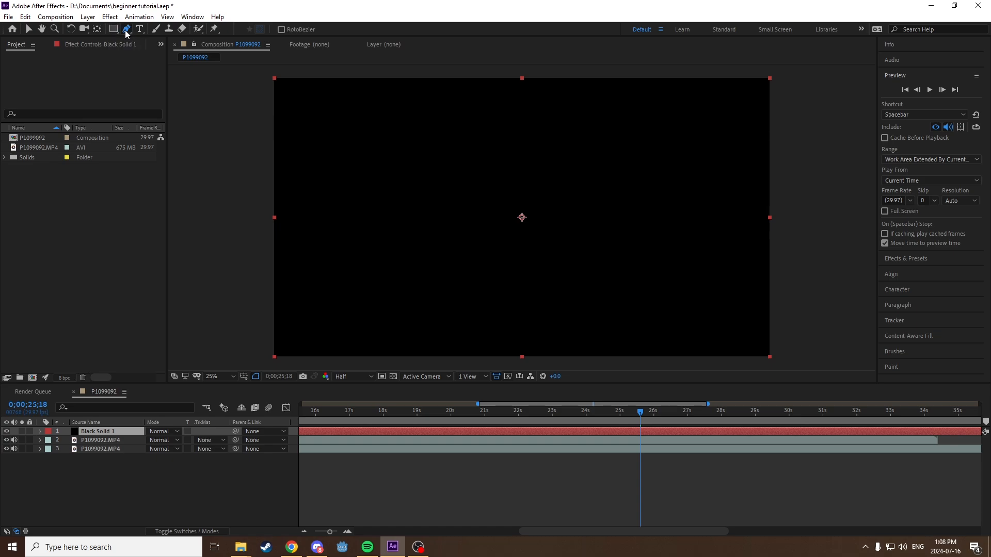
left_click(458, 177)
left_click(454, 262)
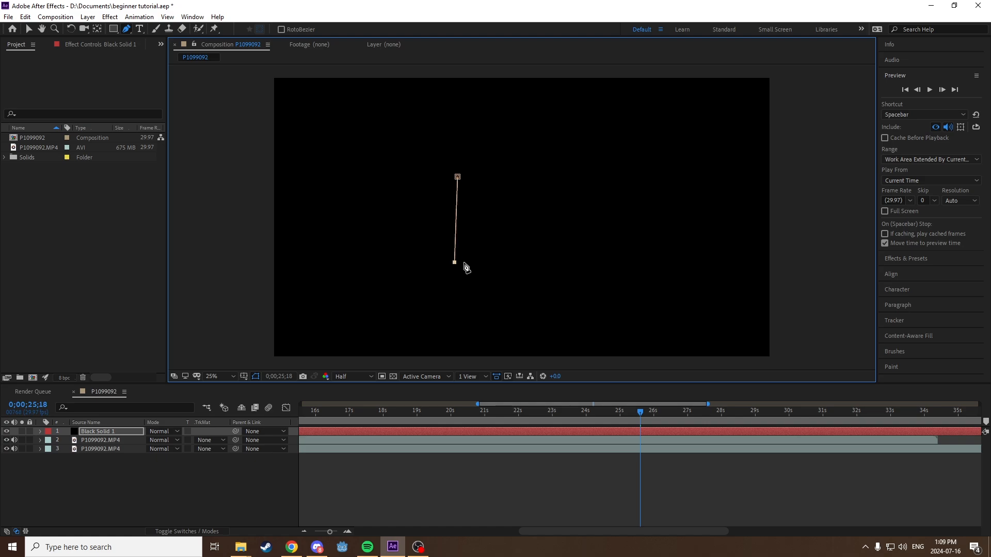
left_click(598, 264)
left_click(595, 170)
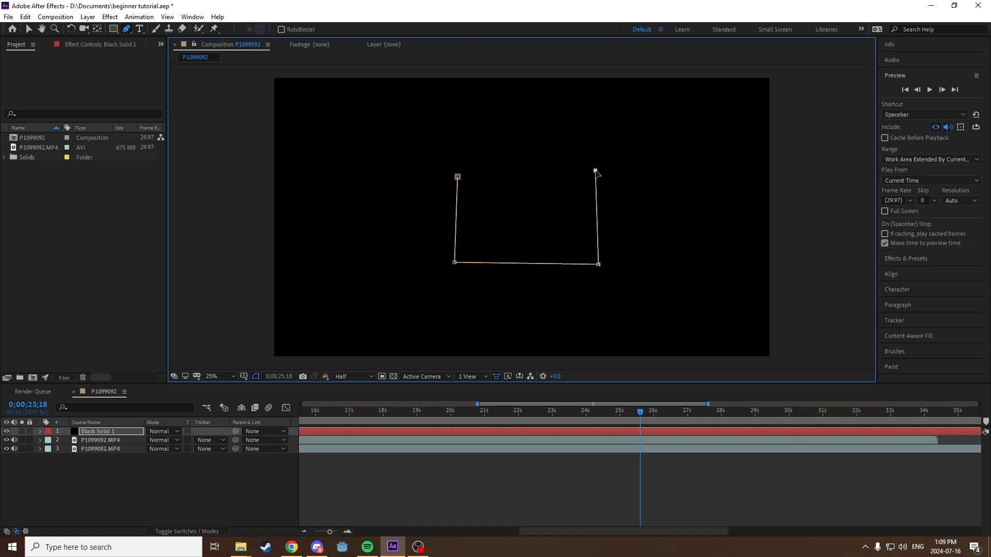
left_click(457, 176)
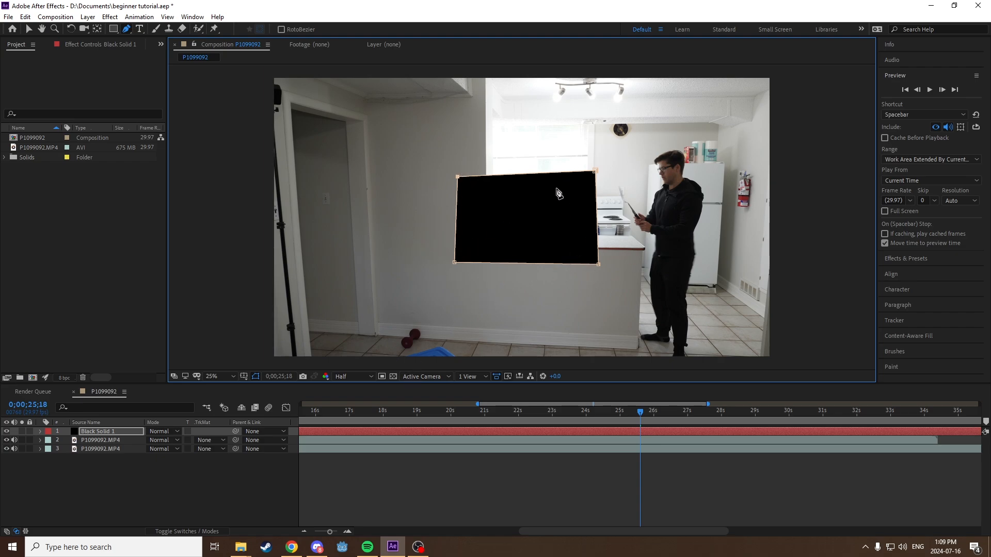
Select the black solid and expand its Mask 1 properties
left_click(110, 432)
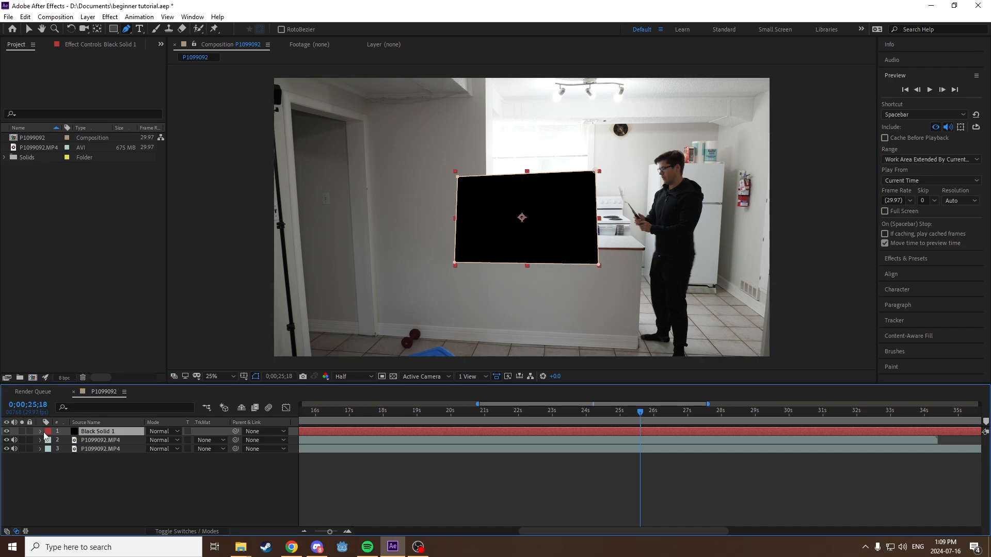
left_click(40, 432)
left_click(48, 440)
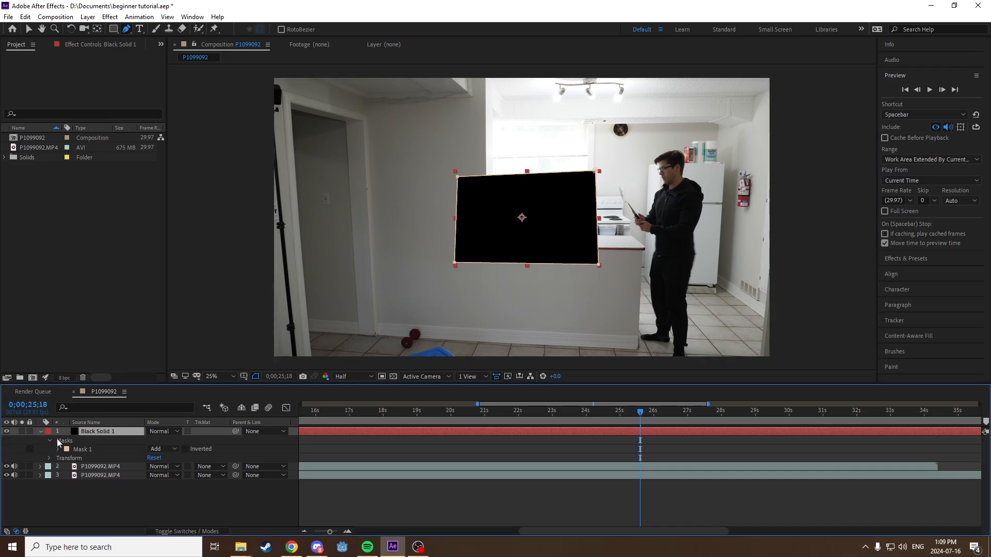
left_click(58, 448)
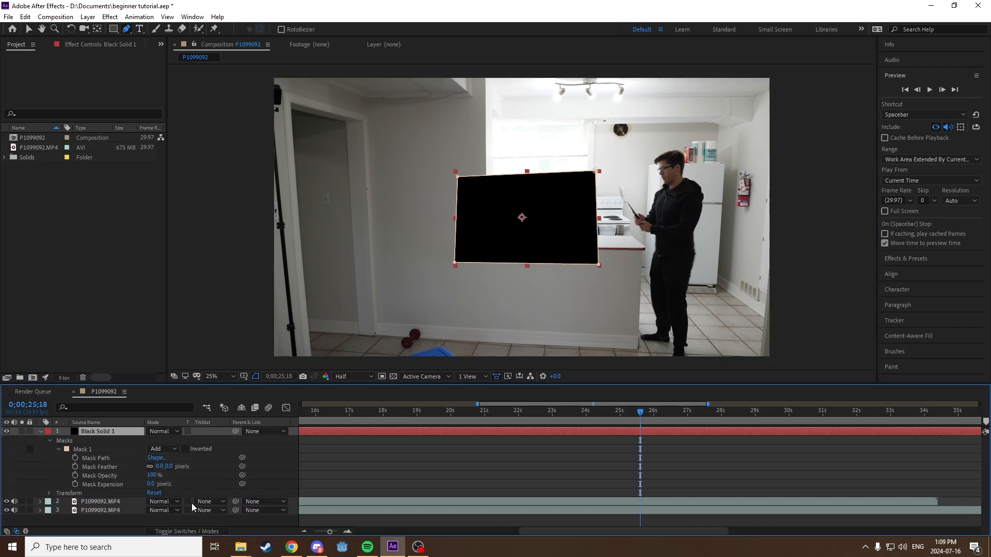
Try the Subtract and Intersect modes on Mask 1 of the black solid
left_click(170, 450)
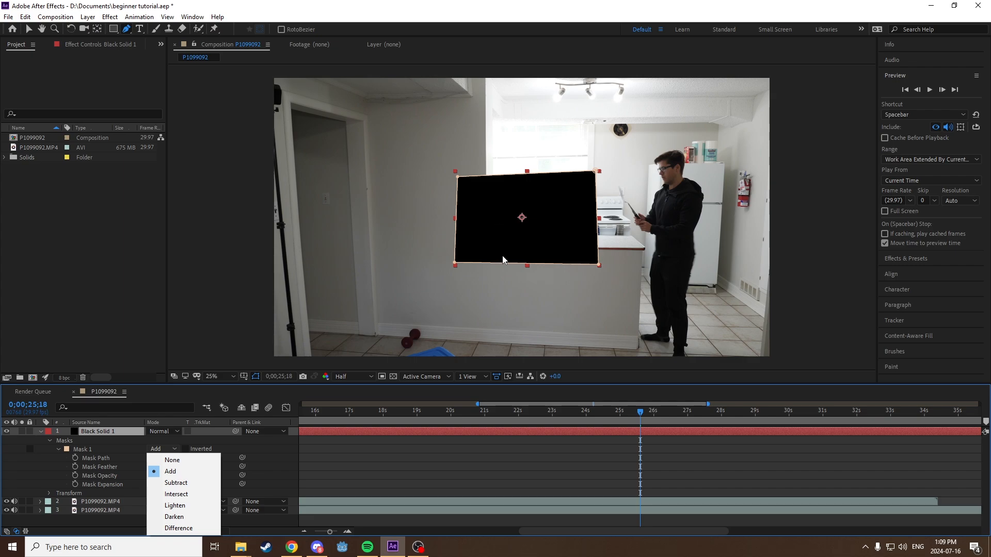
left_click(175, 483)
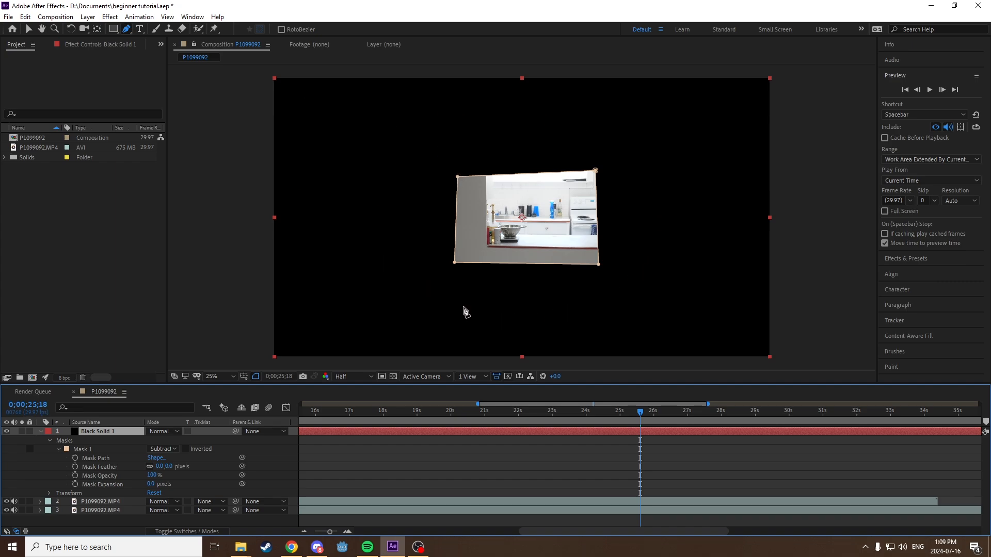
left_click(163, 449)
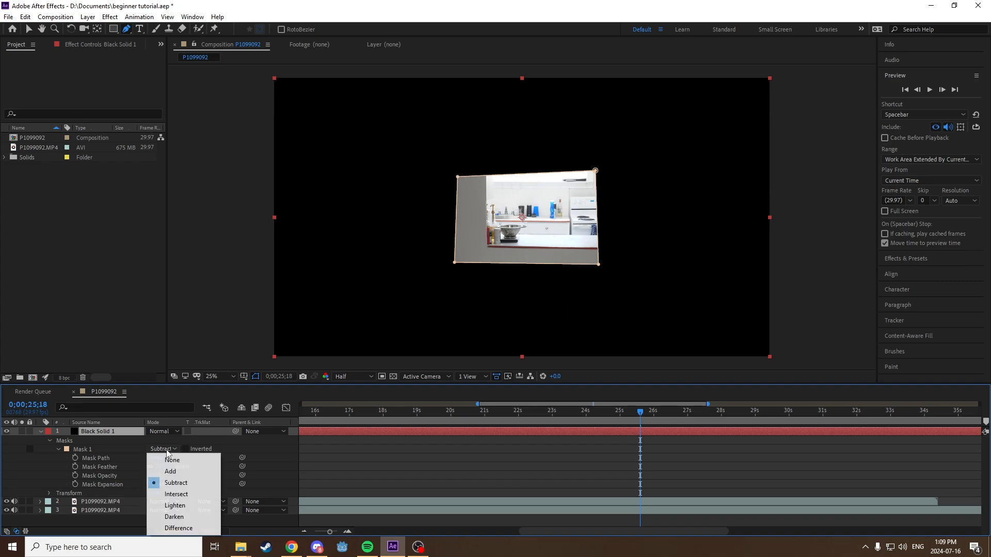
left_click(178, 497)
Try a second, triangular mask overlapping Mask 1 and placed above it, and undo the changes back to Mask 1 alone in Add mode
left_click(622, 200)
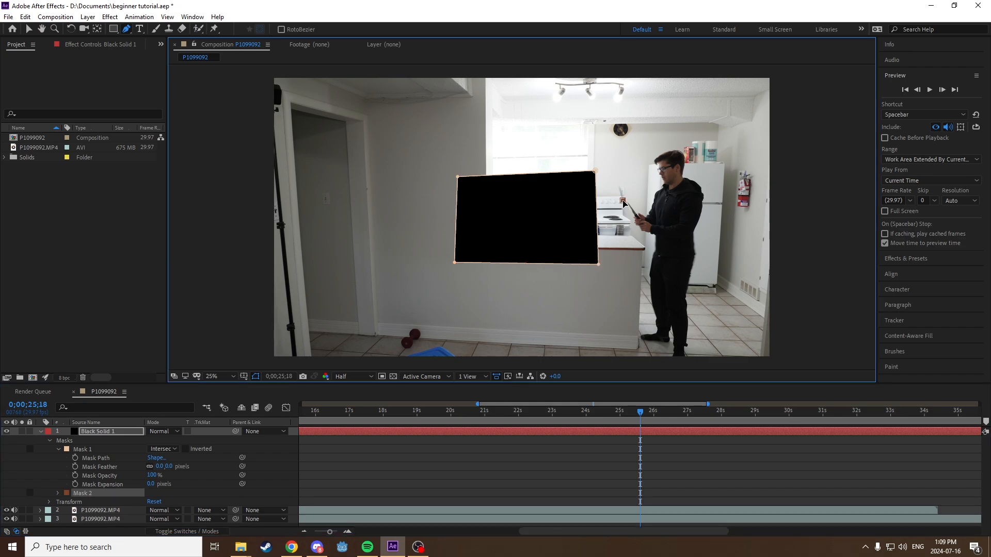
left_click(526, 288)
left_click(618, 327)
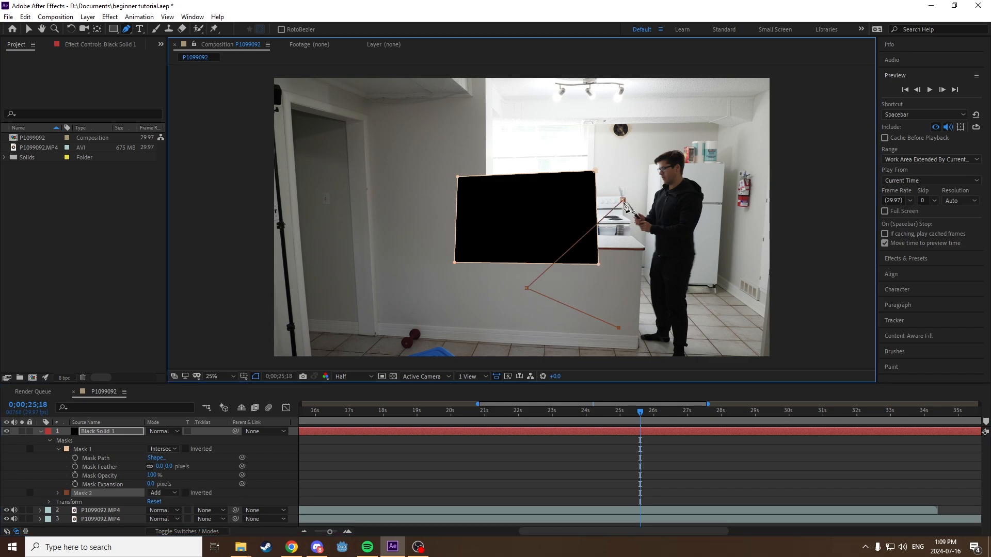
left_click(623, 200)
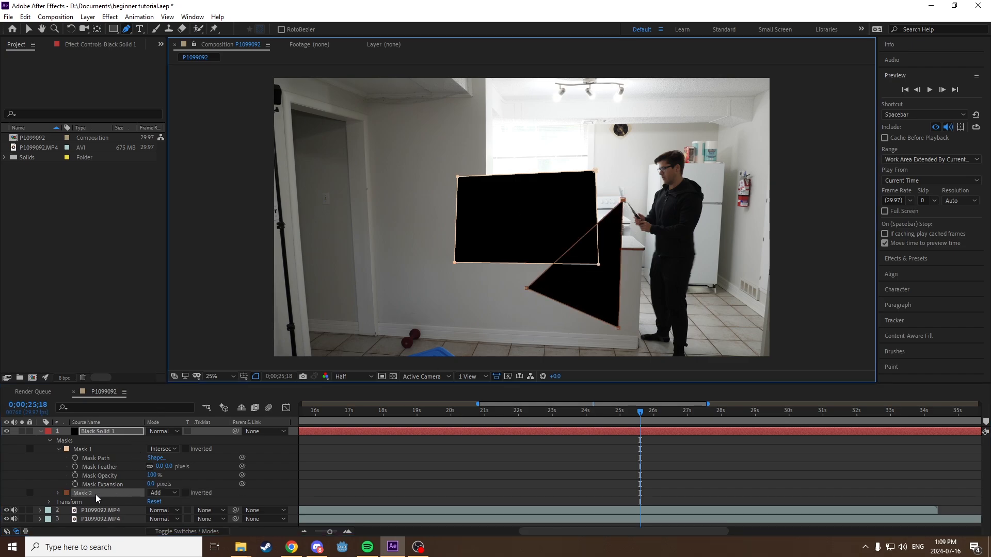
left_click_drag(95, 494, 91, 446)
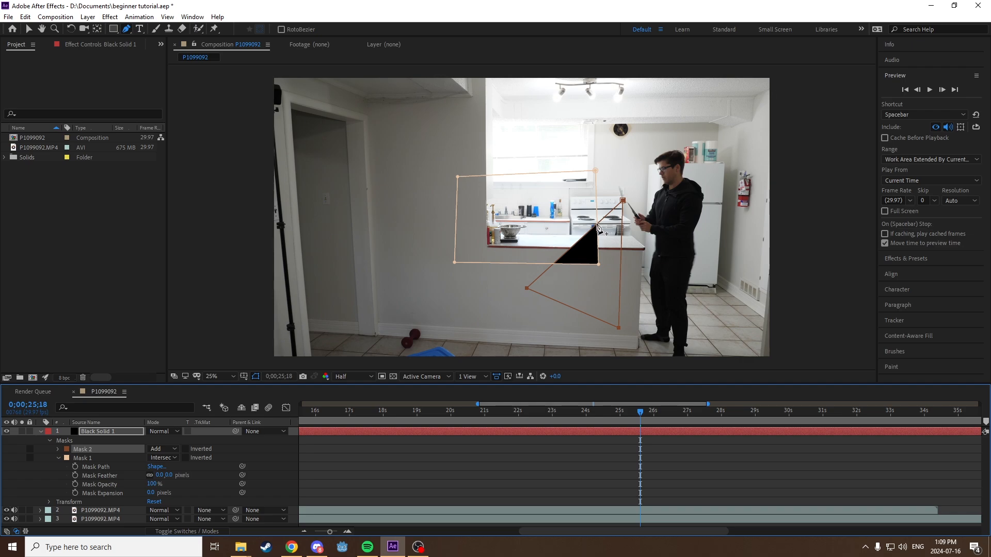
key("ctrl+z")
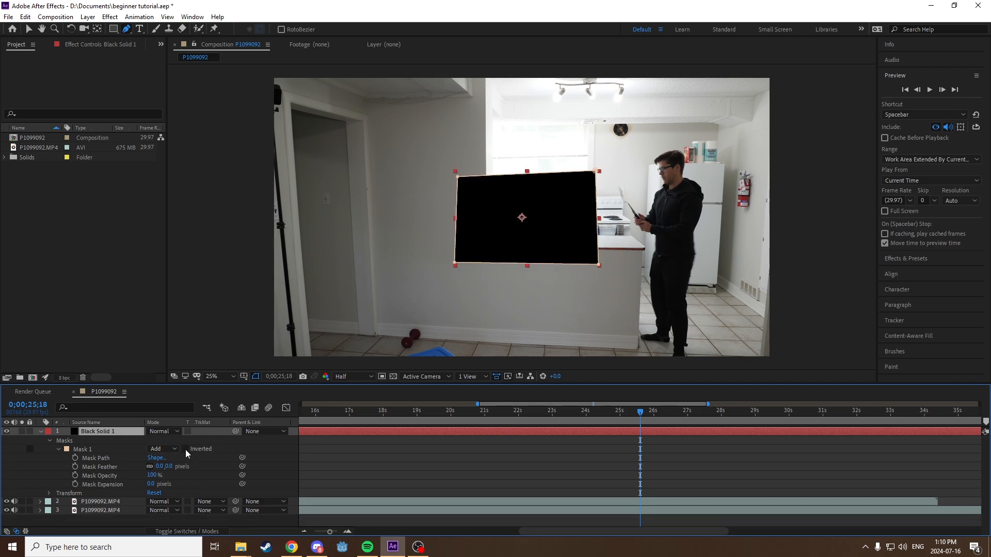
Toggle the Inverted option of Mask 1 on and back off to compare the results
left_click(186, 448)
left_click(185, 448)
left_click(186, 449)
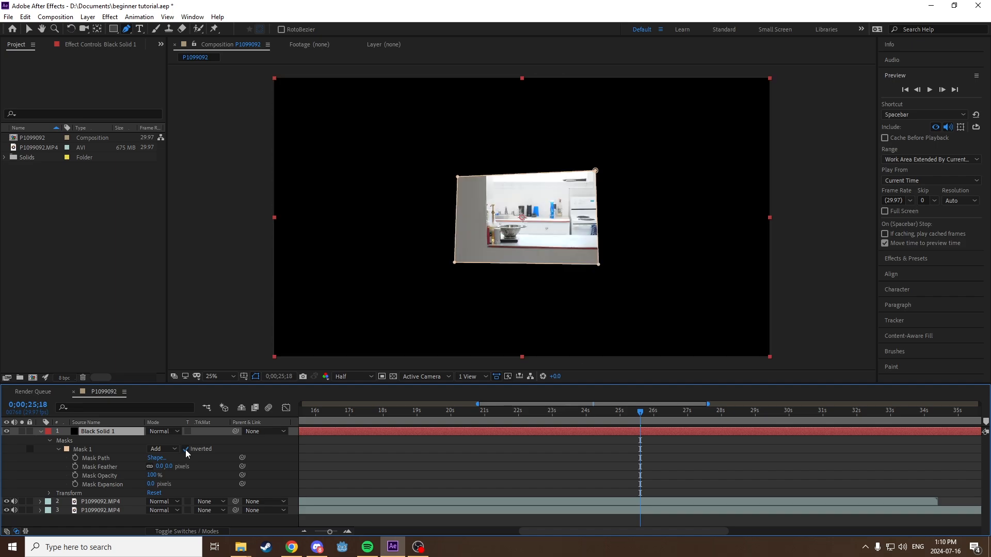
left_click(186, 449)
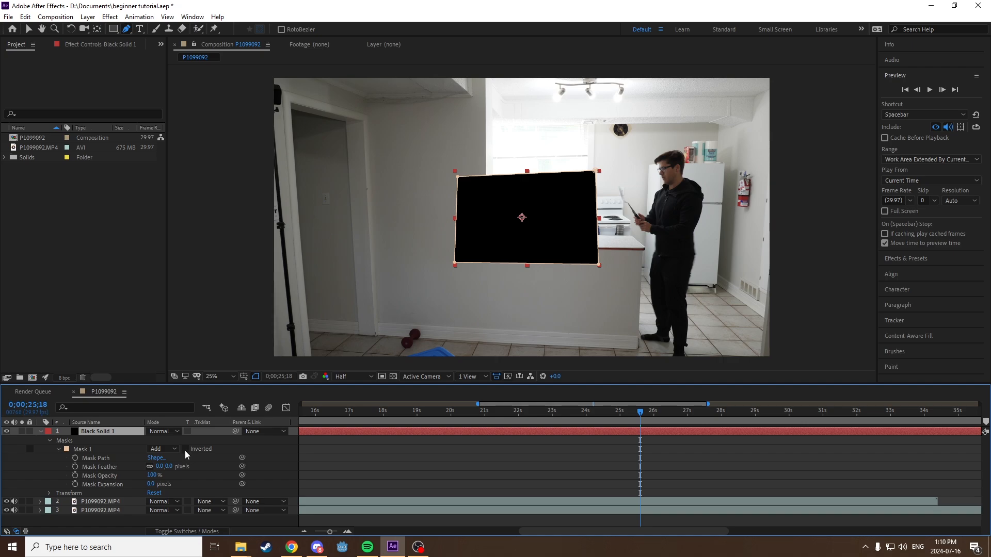
Reset the shape of Mask 1 to a Rectangle within its current bounding box
left_click(156, 458)
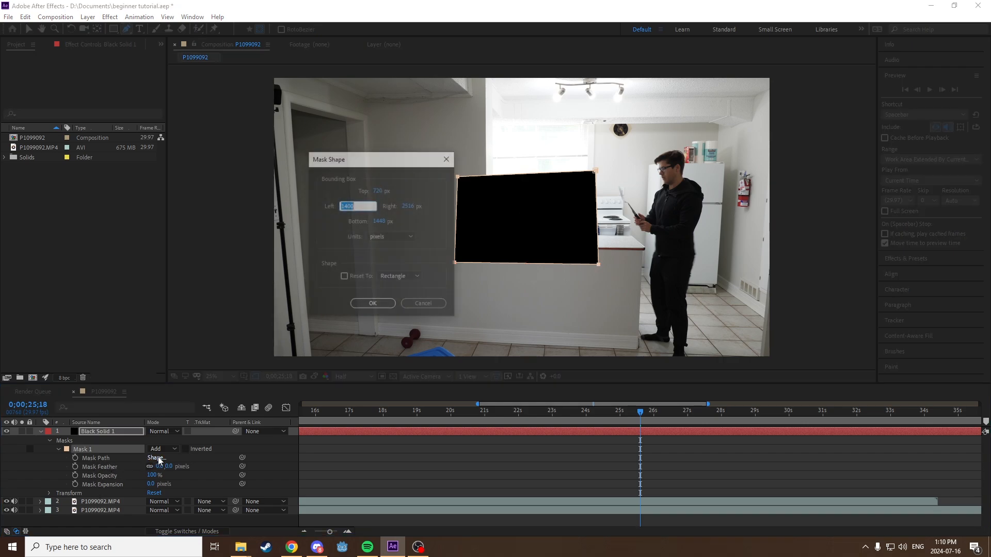
left_click_drag(381, 164, 340, 171)
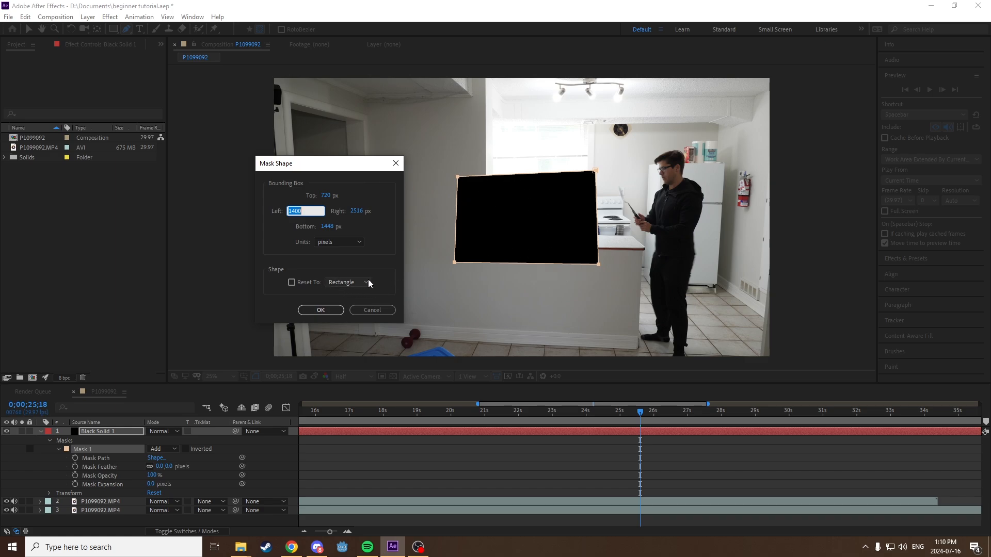
left_click(292, 282)
left_click(321, 310)
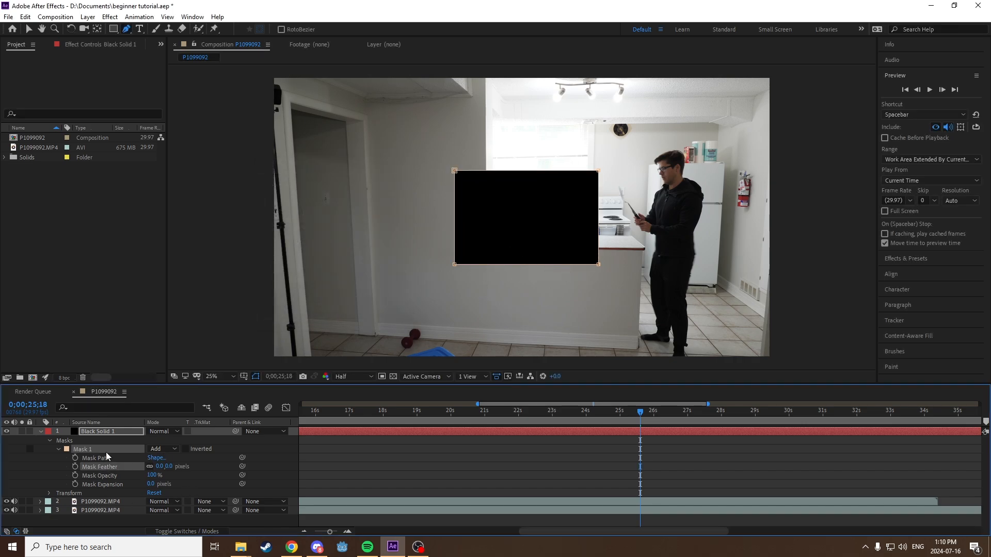
Try feathering Mask 1, and set its Mask Opacity to 0% and back to 100%
mouse_move(169, 467)
left_mouse_down()
mouse_move(295, 460)
mouse_move(154, 477)
mouse_move(201, 465)
mouse_move(154, 473)
mouse_move(186, 468)
left_mouse_up()
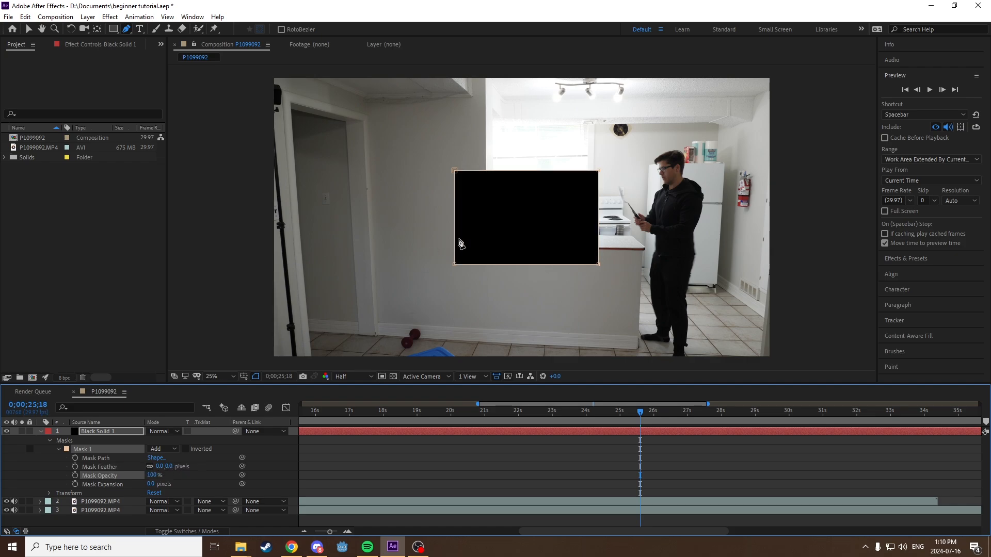
left_click(152, 475)
type("0")
key("Return")
left_click(83, 448)
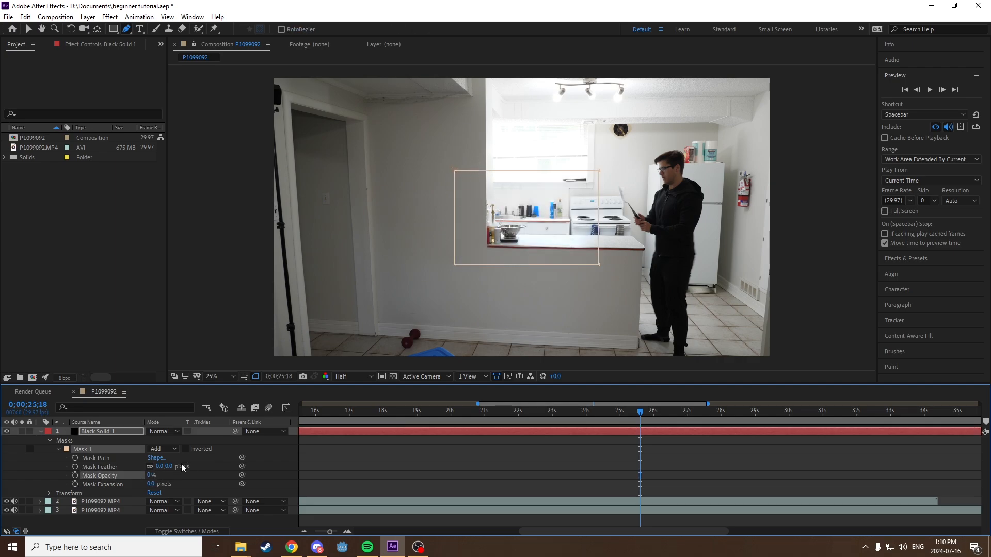
left_click_drag(150, 476, 232, 465)
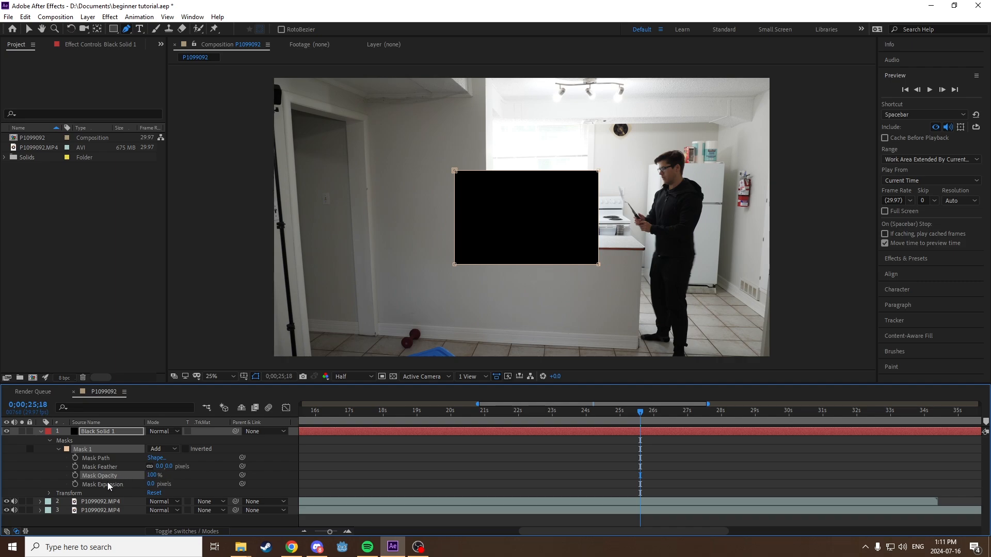
Try a Mask Expansion of about 272 pixels on Mask 1, bring it back to the original outline, and collapse the mask's properties
left_click_drag(151, 483, 279, 471)
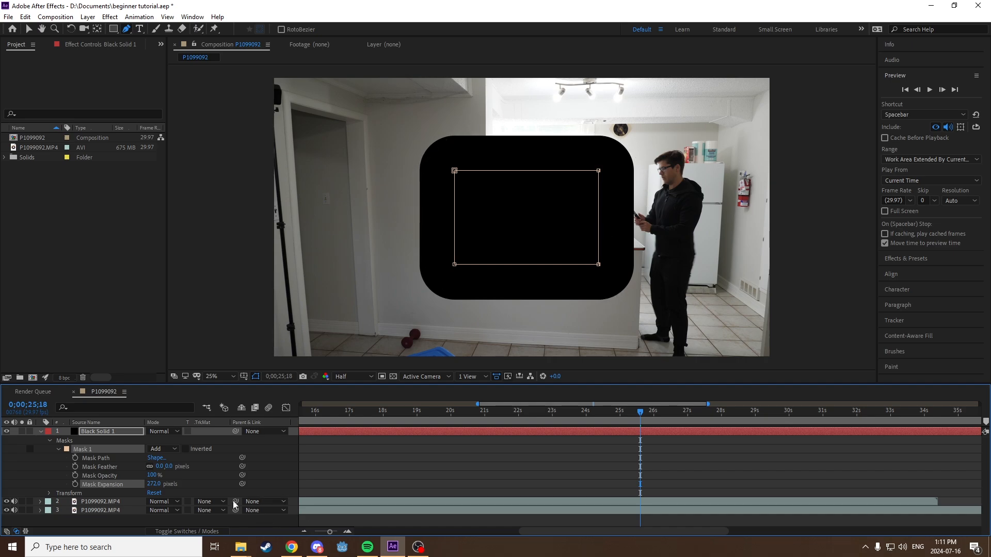
left_click_drag(153, 484, 77, 506)
left_click(41, 431)
left_click(49, 439)
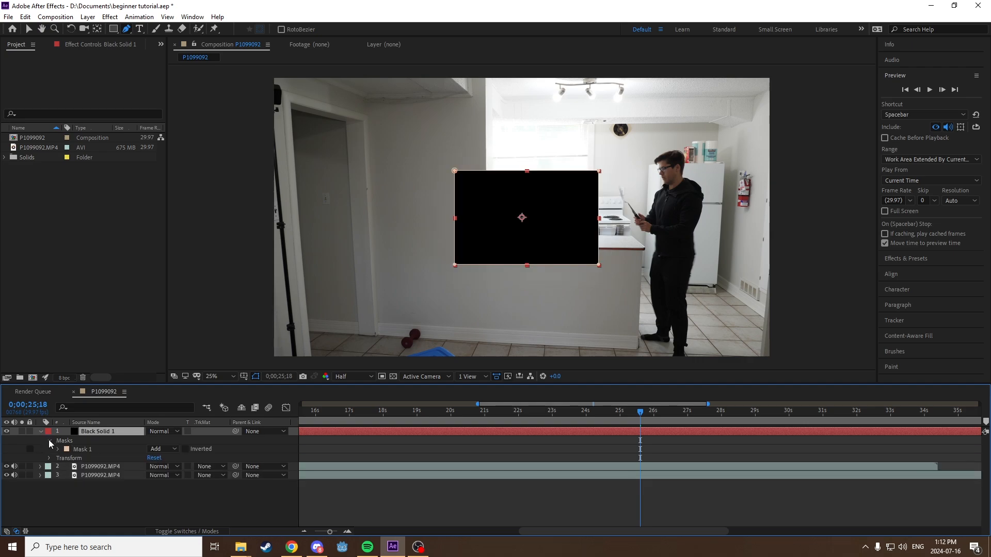
Try pulling the upper-left corner point of Mask 1 outward on the black solid, and undo the change
left_click(60, 451)
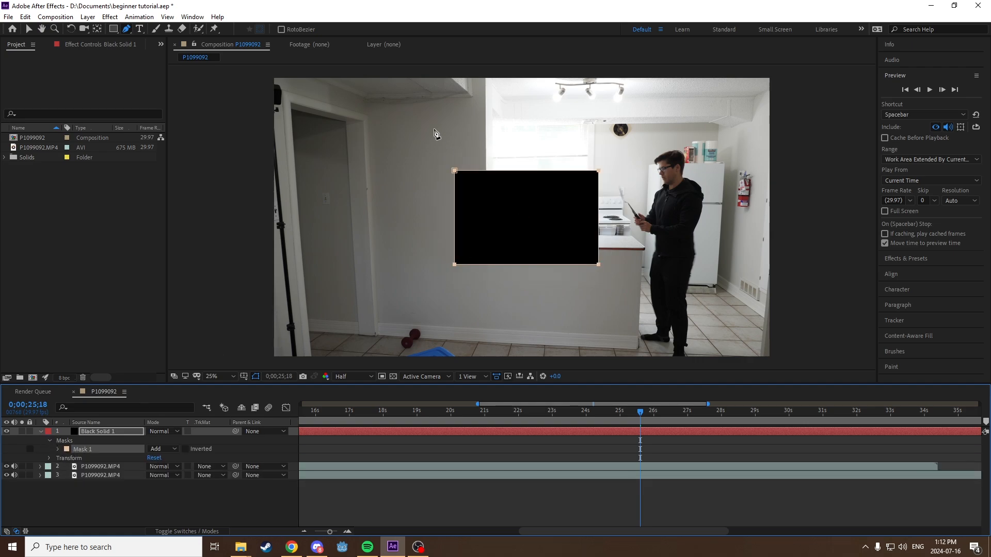
left_click(28, 29)
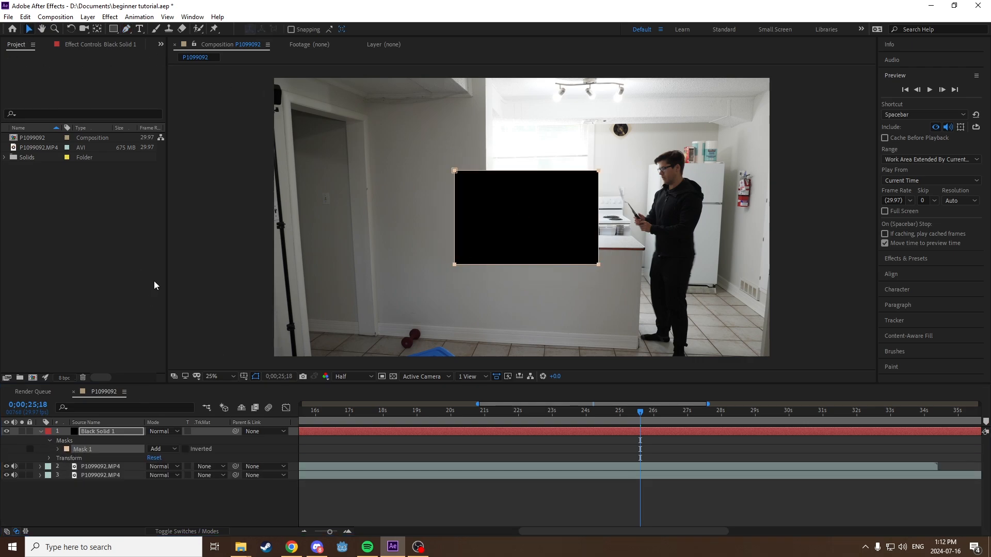
left_click(106, 431)
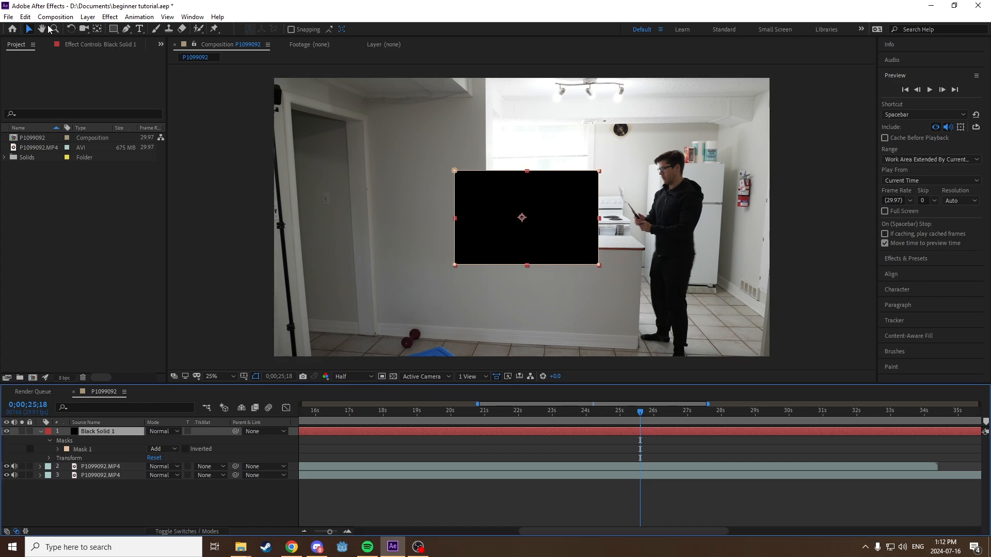
left_click_drag(456, 173, 429, 176)
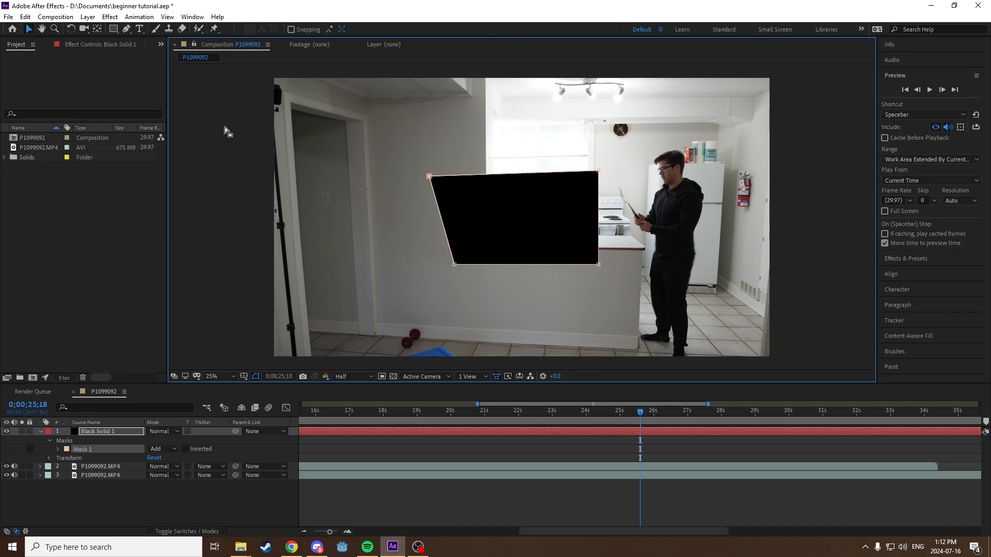
key("ctrl+z")
Add a point on the upper edge of Mask 1 with the Pen tool and pull it up into a central peak
left_click(126, 28)
left_click(454, 171)
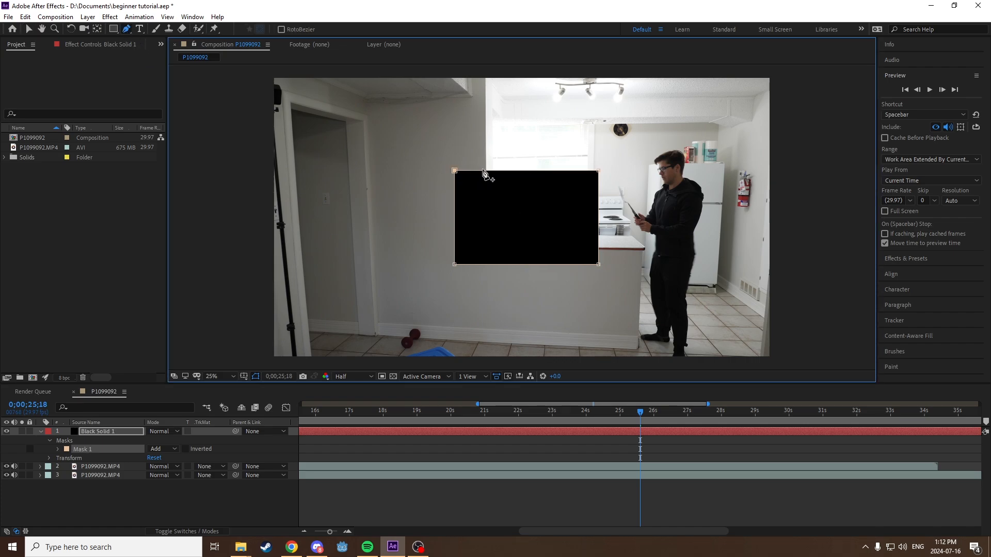
left_click_drag(489, 171, 531, 132)
key("v")
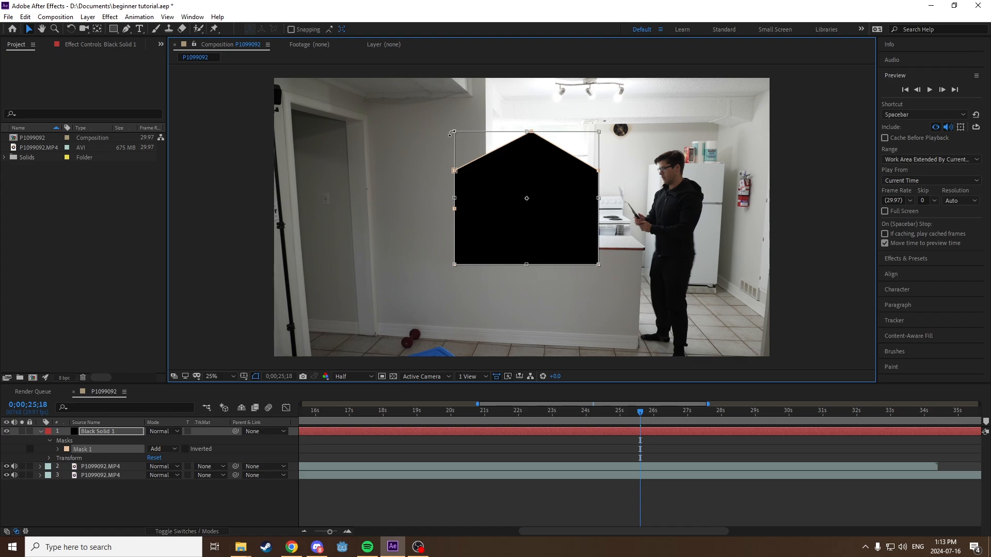
Try transforming the outline of Mask 1 with its free-transform box, and undo the changes
mouse_move(598, 132)
left_mouse_down()
mouse_move(659, 94)
mouse_move(601, 166)
mouse_move(521, 163)
mouse_move(564, 115)
mouse_move(652, 188)
mouse_move(512, 144)
mouse_move(582, 121)
left_mouse_up()
left_click_drag(632, 228, 621, 217)
left_click_drag(457, 282, 555, 290)
key("ctrl+z")
Select the whole of Mask 1 and shift its outline slightly up and to the left
left_click(94, 452)
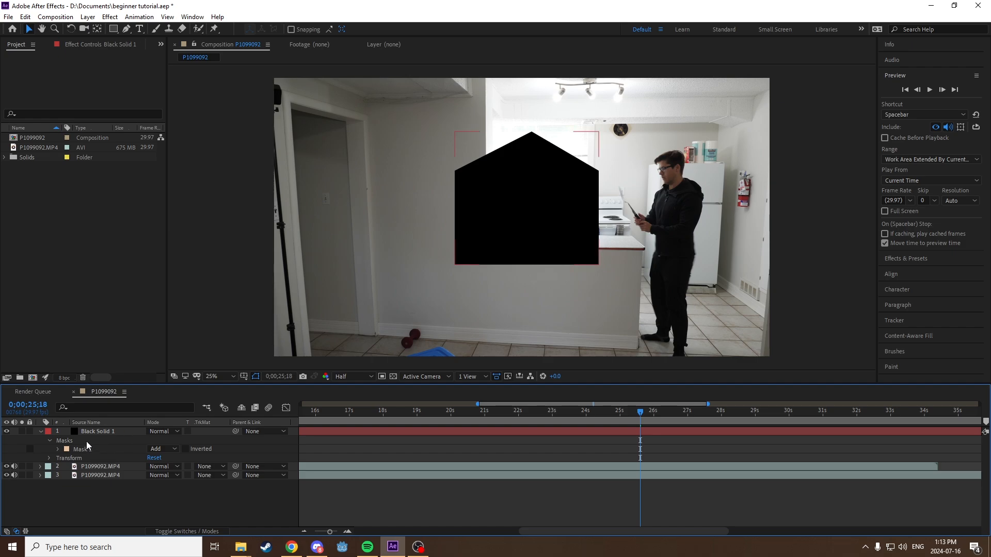
left_click(86, 450)
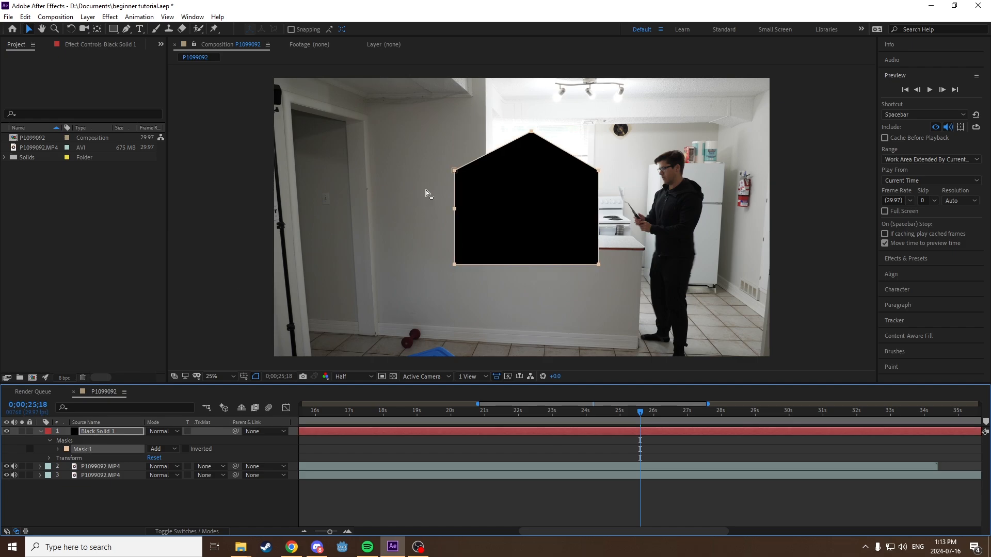
left_click_drag(454, 171, 440, 195)
left_click(112, 462)
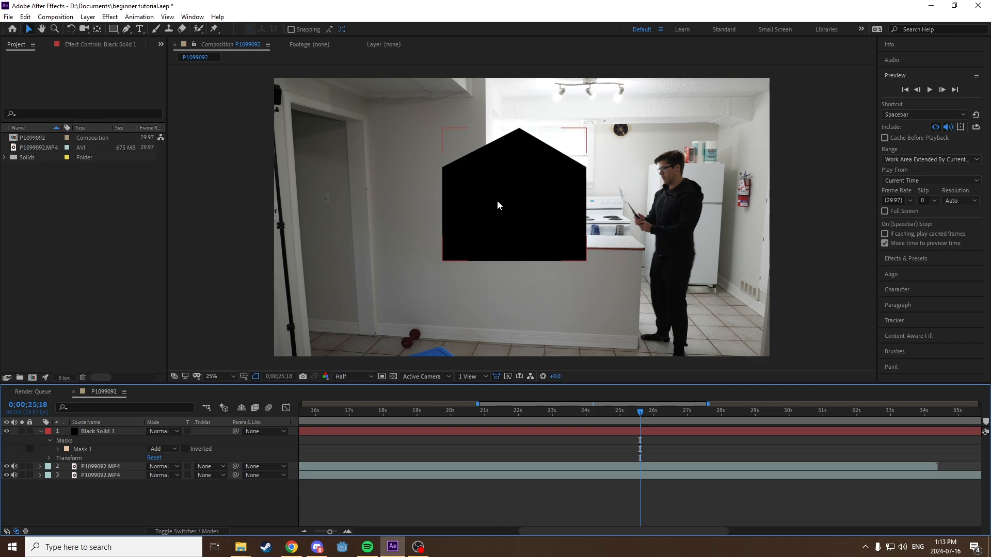
Reveal the Position of Black Solid 1, try moving the layer to about 2304, 1432, and undo the move
left_click(114, 433)
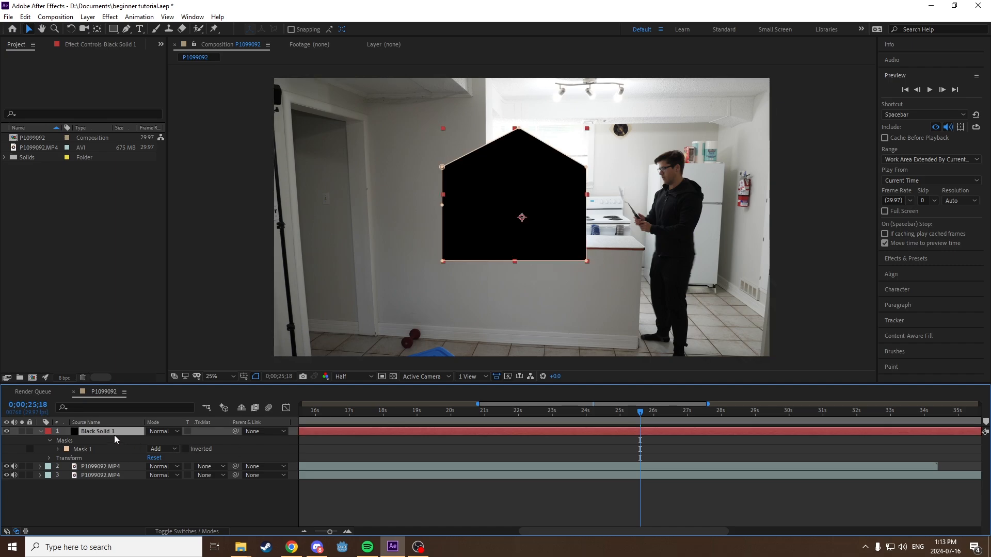
key("p")
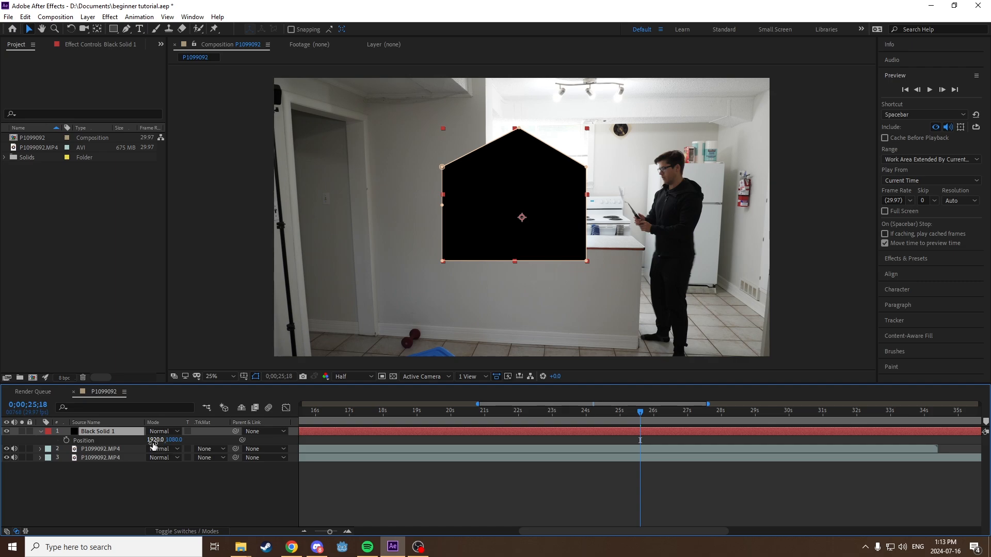
left_click(185, 467)
left_click(510, 217)
left_click_drag(510, 217, 556, 262)
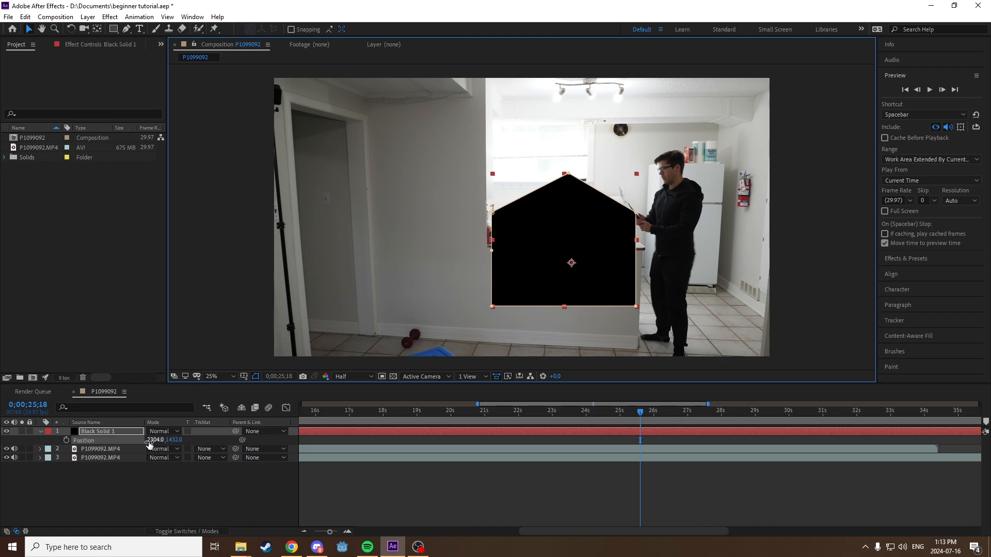
key("ctrl+z")
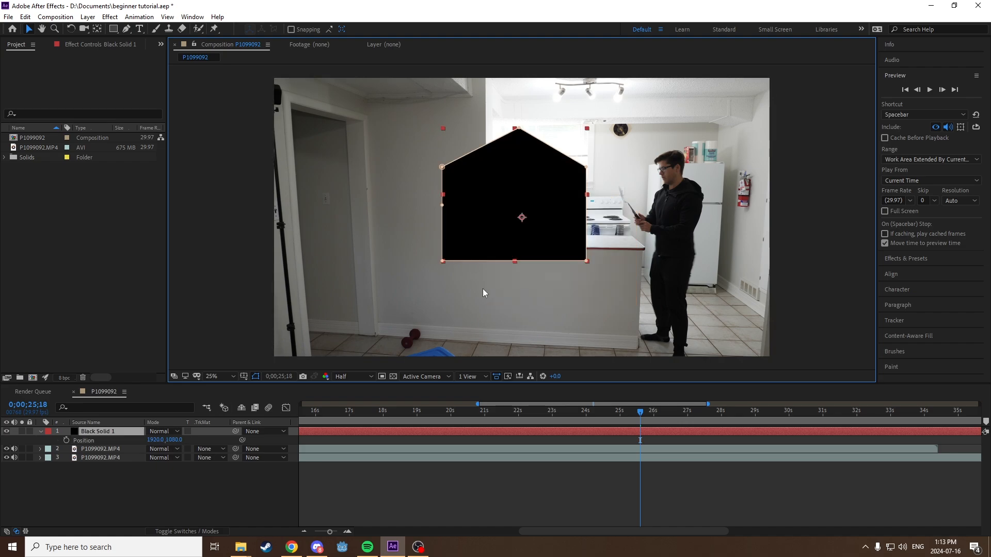
Move Mask 1 over the person by the fridge and reveal the solid's Position to compare mask and layer movement
key("m")
left_click(86, 441)
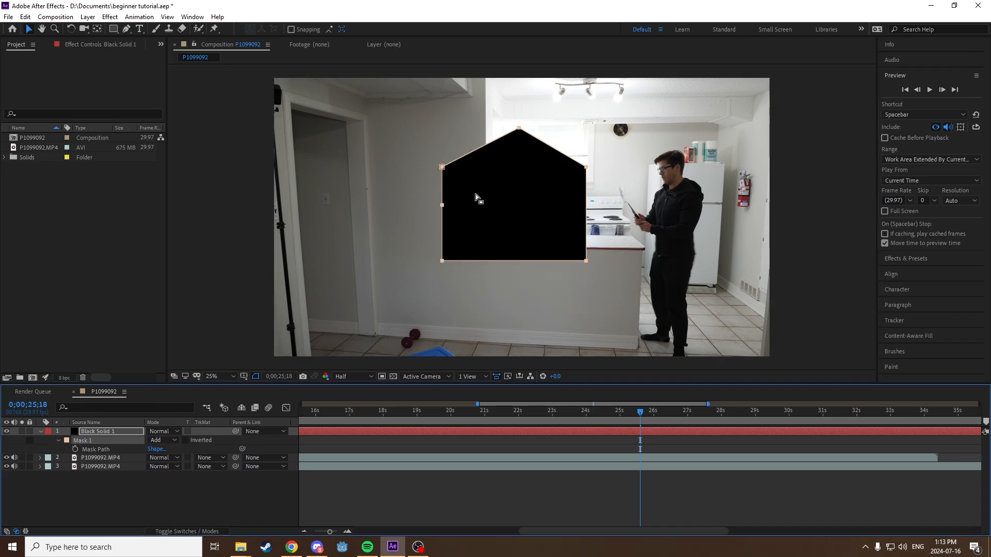
left_click_drag(444, 170, 553, 203)
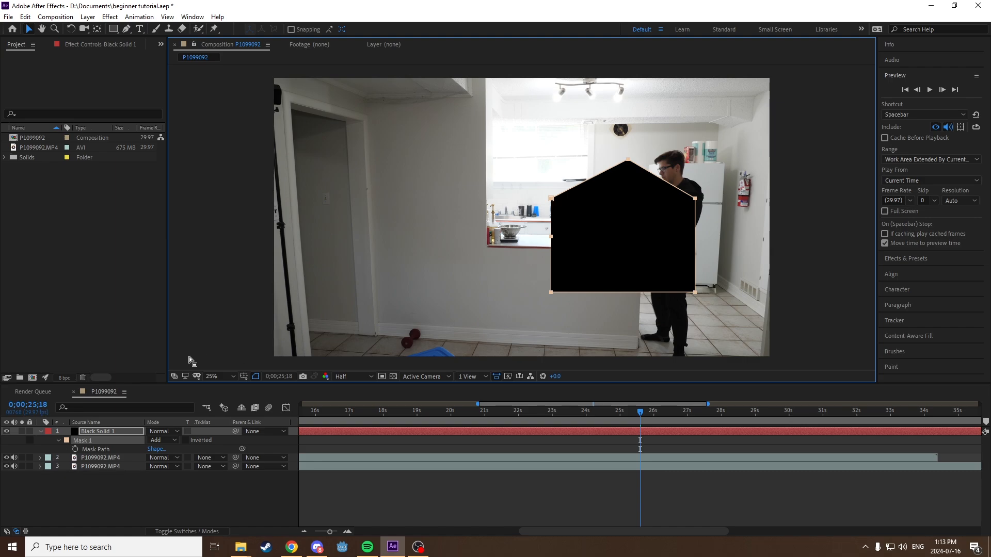
left_click(104, 432)
key("p")
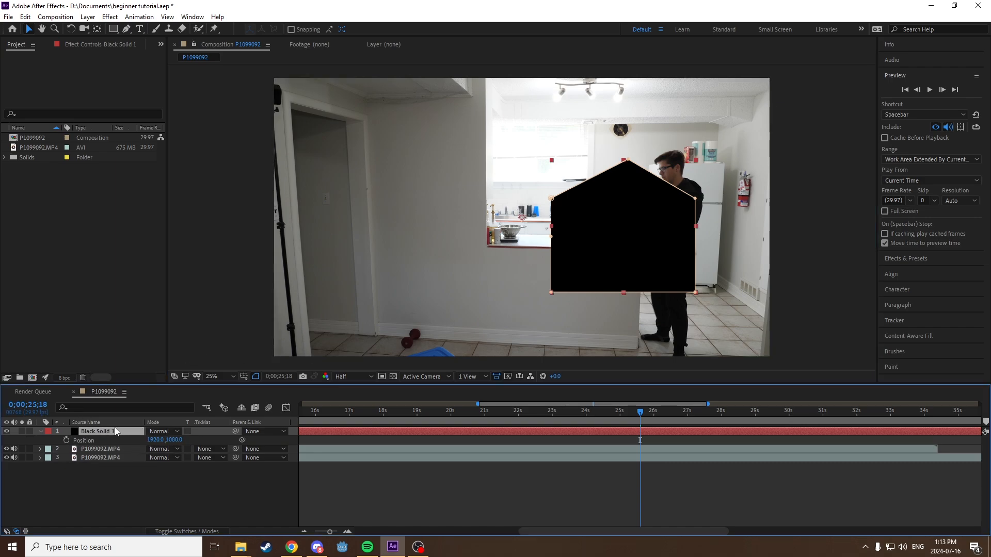
Delete the Black Solid 1 layer from the composition
key("backslash")
left_click(107, 434)
key("Delete")
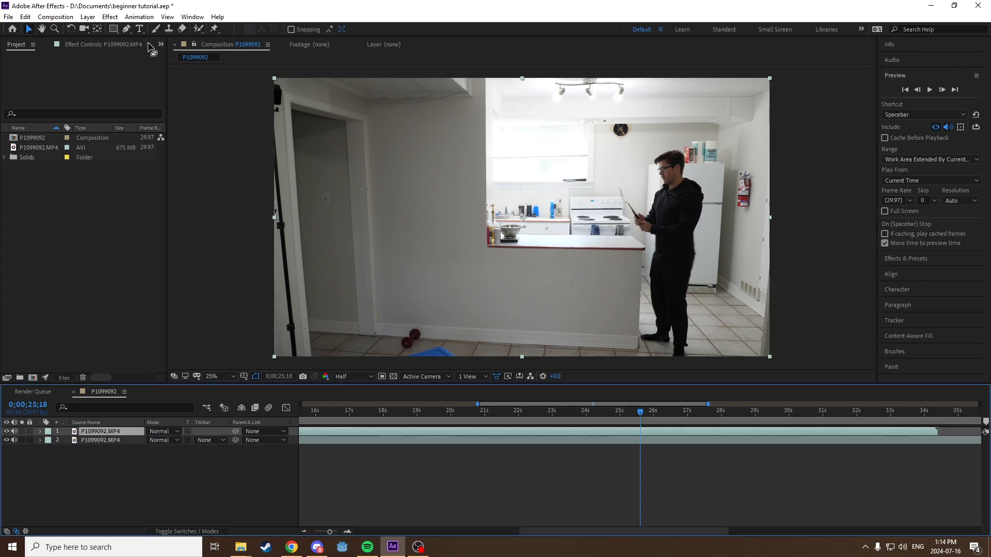
Draw a small closed four-point mask on the upper P1099092.MP4 layer between the window and the stove
left_click(126, 29)
left_click(559, 153)
left_click(562, 228)
left_click(613, 214)
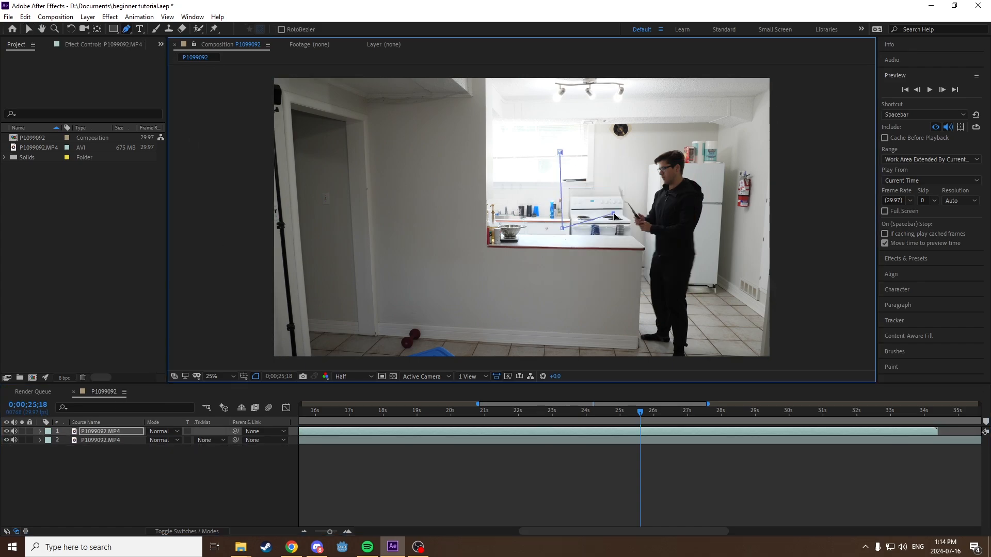
left_click(598, 151)
left_click(560, 154)
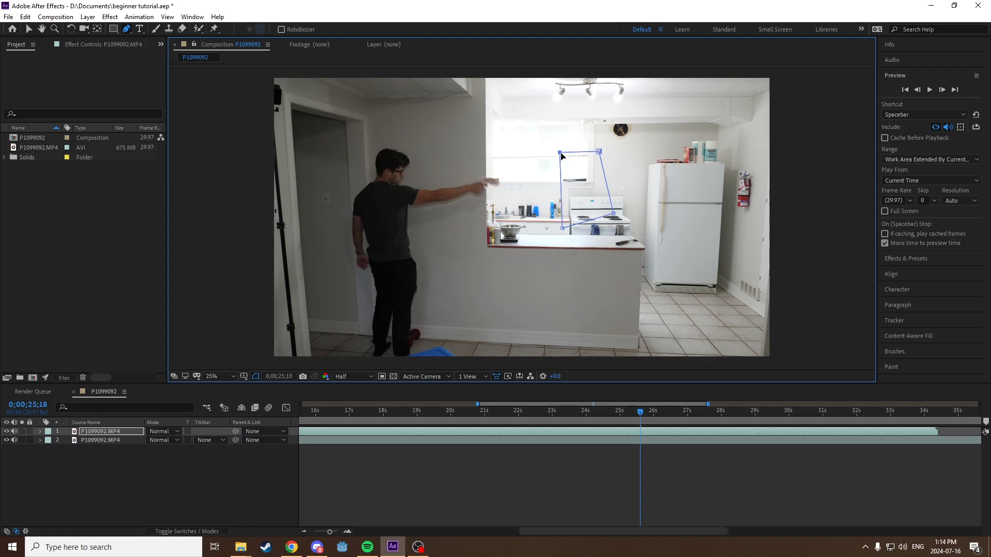
Try moving the masked upper clip layer around the frame, and undo the moves
left_click(102, 485)
left_click(97, 432)
left_click(28, 29)
left_click_drag(586, 192, 421, 208)
left_click_drag(398, 170, 634, 300)
key("ctrl+z")
key("ctrl+z")
key("ctrl+z")
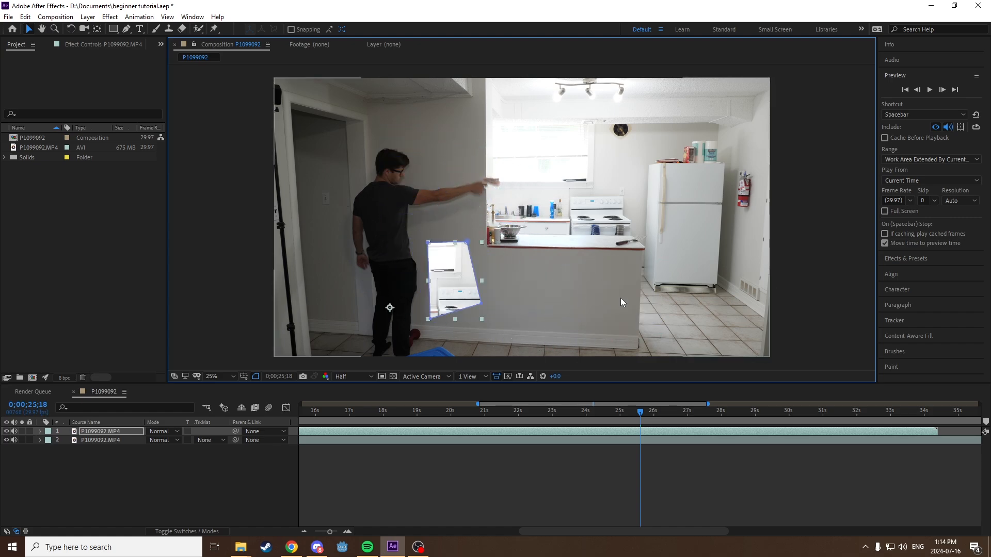
Reveal Mask 1 of the upper clip, move its outline across the frame, and delete the mask
left_click(108, 447)
left_click(104, 432)
key("m")
left_click(105, 439)
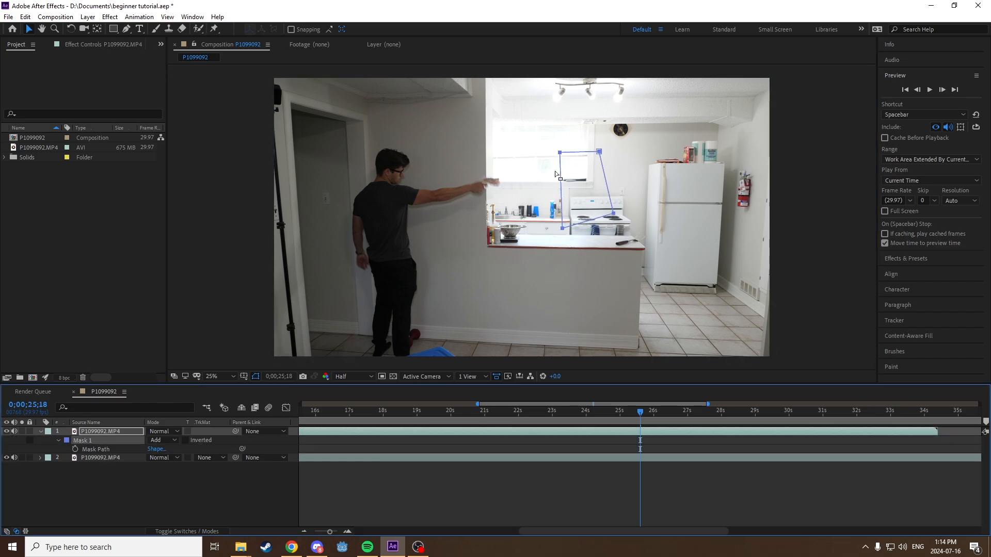
left_click_drag(570, 154, 480, 155)
left_click_drag(544, 166, 680, 297)
key("Delete")
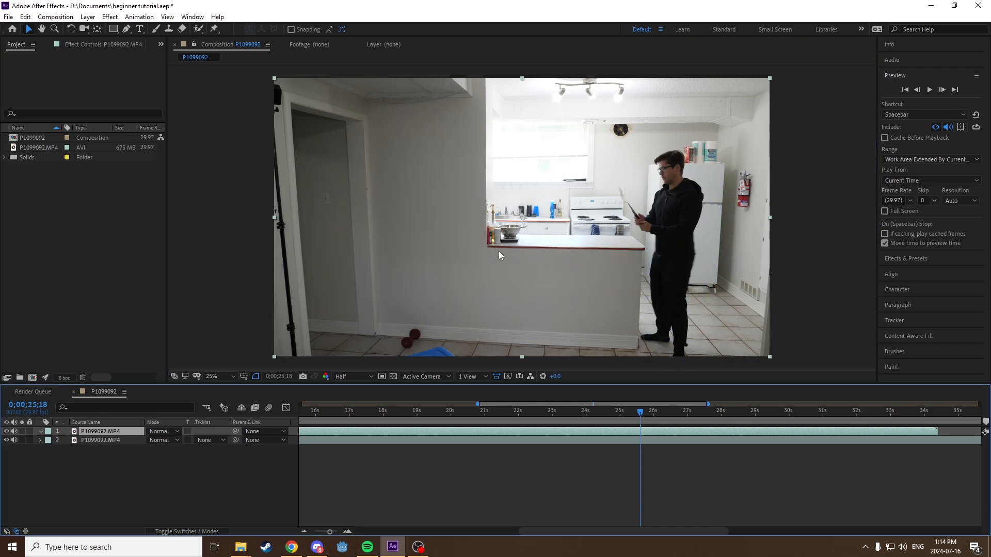
Toggle the visibility of the upper P1099092.MP4 layer to compare the two takes
left_click(8, 433)
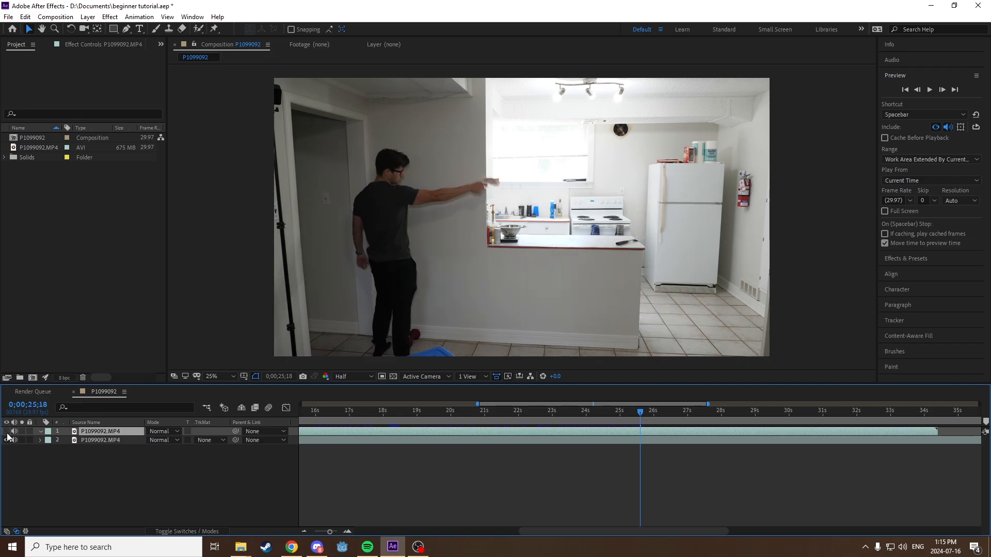
left_click(7, 434)
left_click(8, 435)
left_click(7, 435)
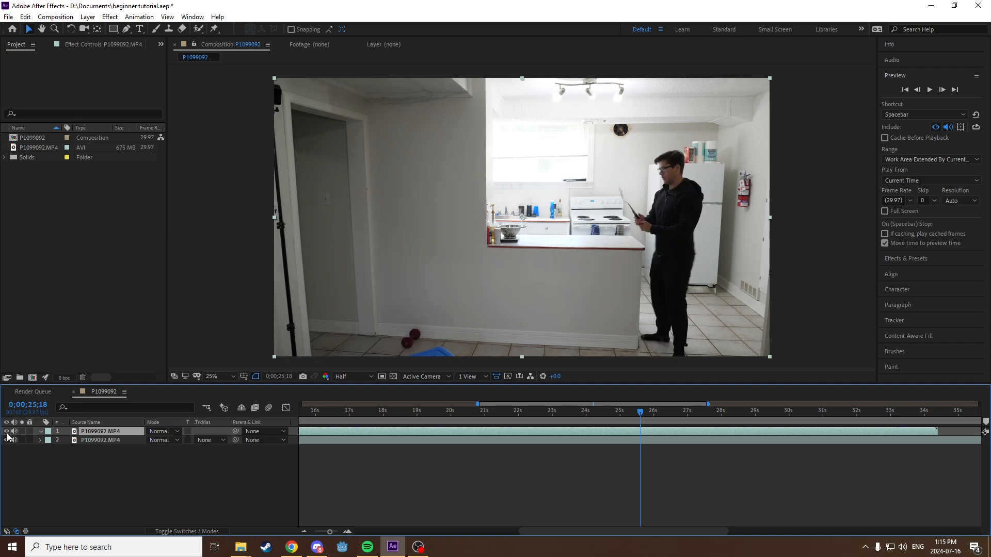
Draw a closed four-point mask on the upper clip around the right half of the frame, extending past its edges
key("comma")
left_click(127, 29)
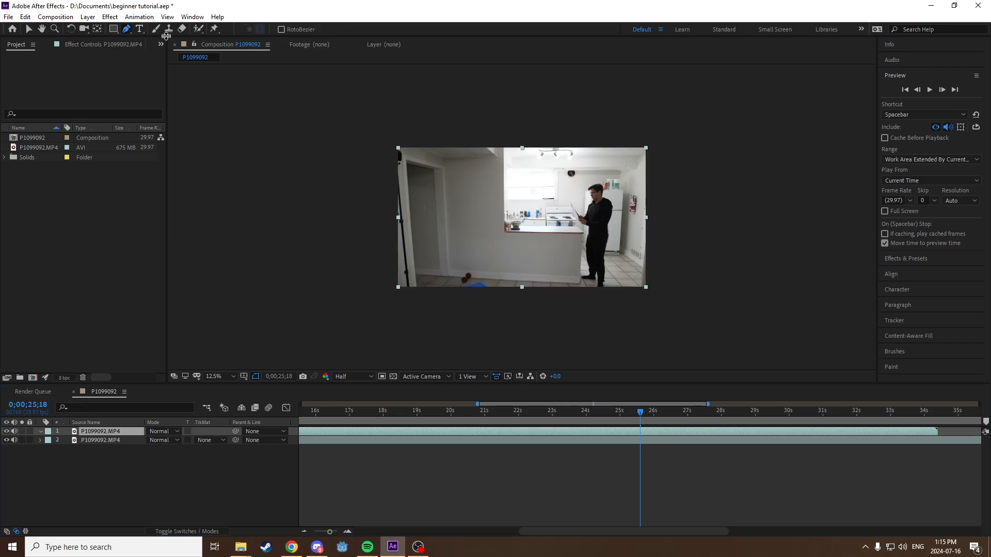
left_click(520, 138)
left_click(523, 298)
left_click(669, 300)
left_click(659, 133)
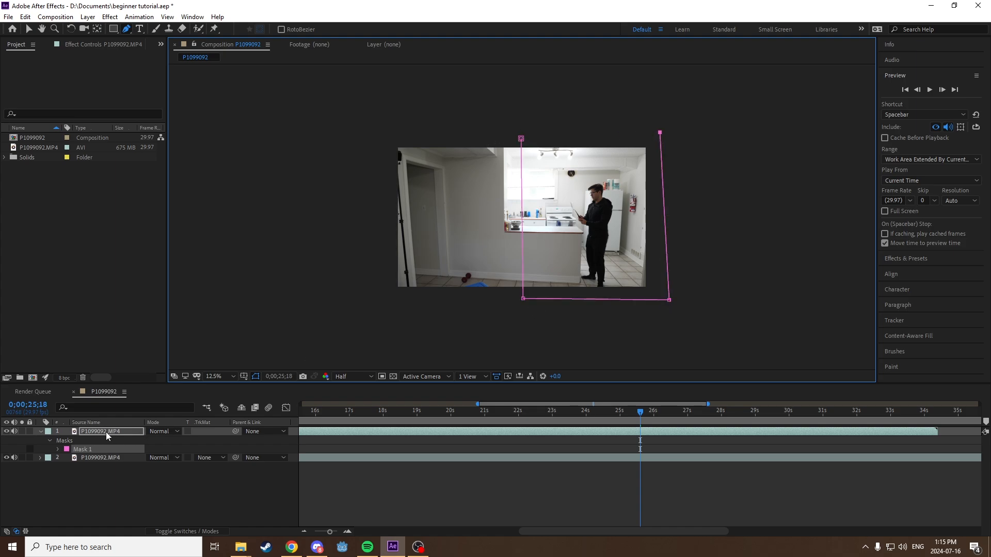
left_click(521, 138)
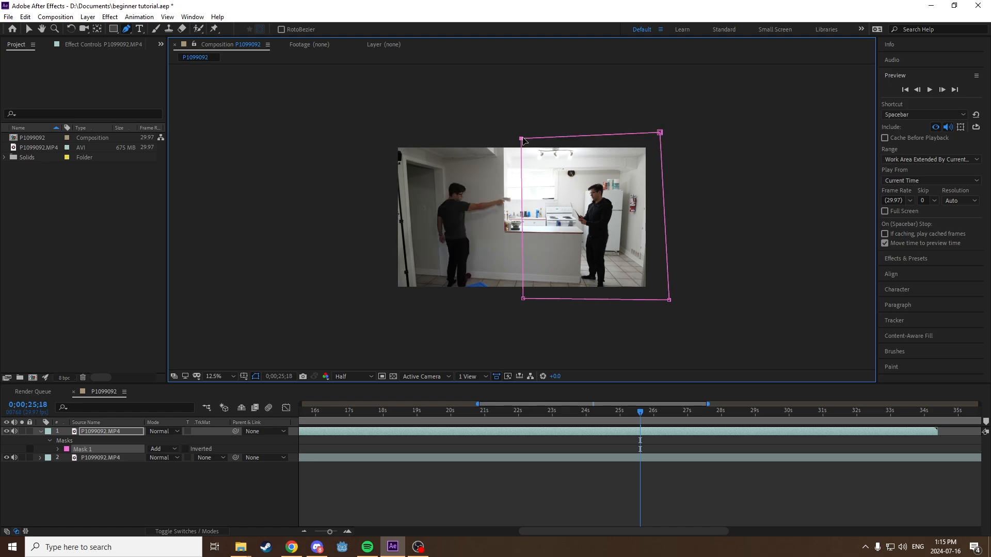
left_click(235, 488)
key("period")
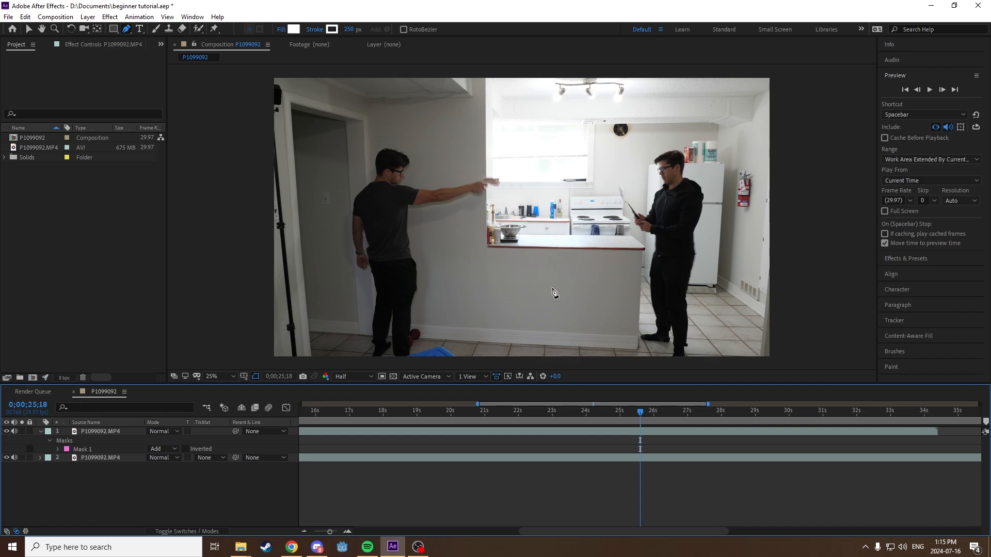
Examine the seam along the mask's vertical edge up close, toggling the upper clip's visibility to compare both takes
left_click(112, 434)
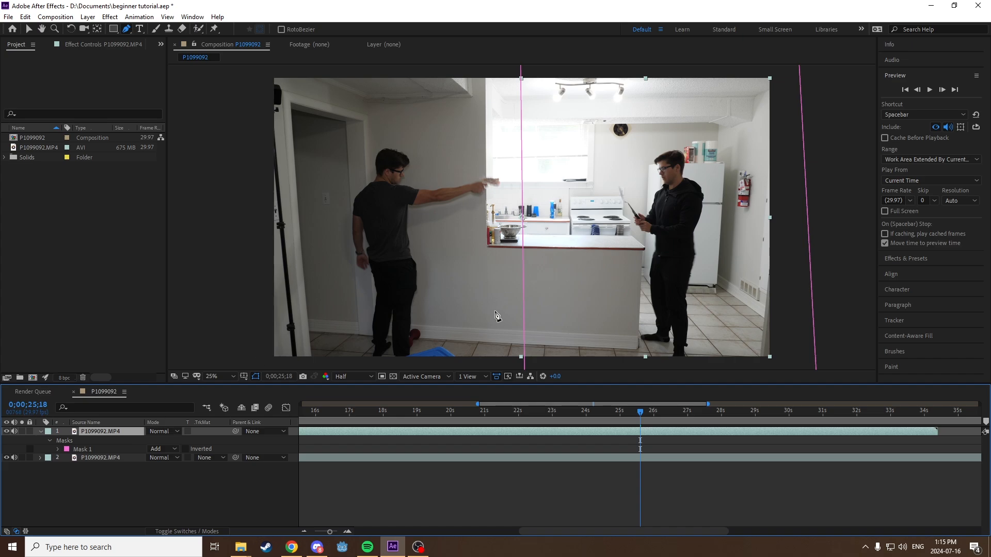
key("slash")
left_click_drag(476, 317, 442, 136)
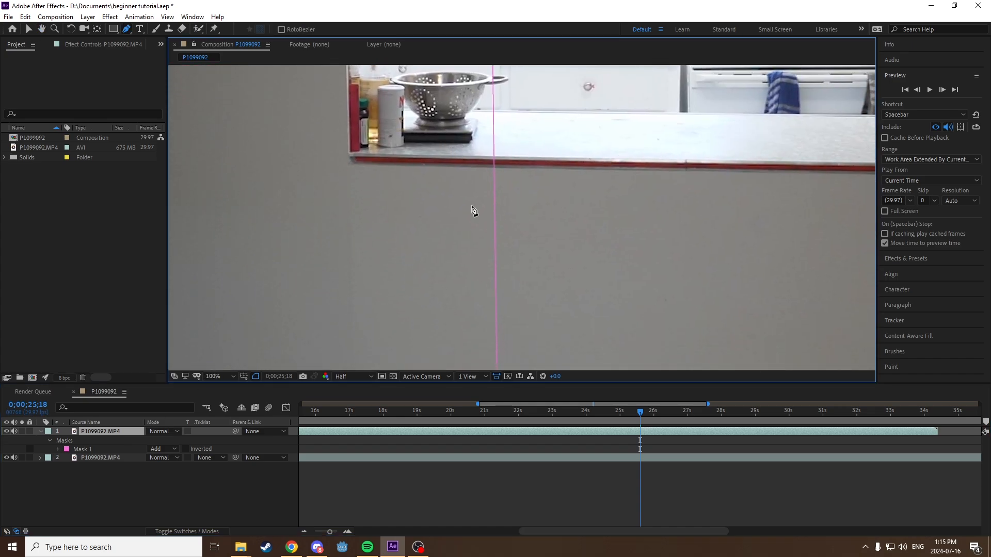
scroll(465, 267, "down", 1)
left_click_drag(479, 275, 482, 241)
key("g")
left_click(6, 431)
left_click(7, 431)
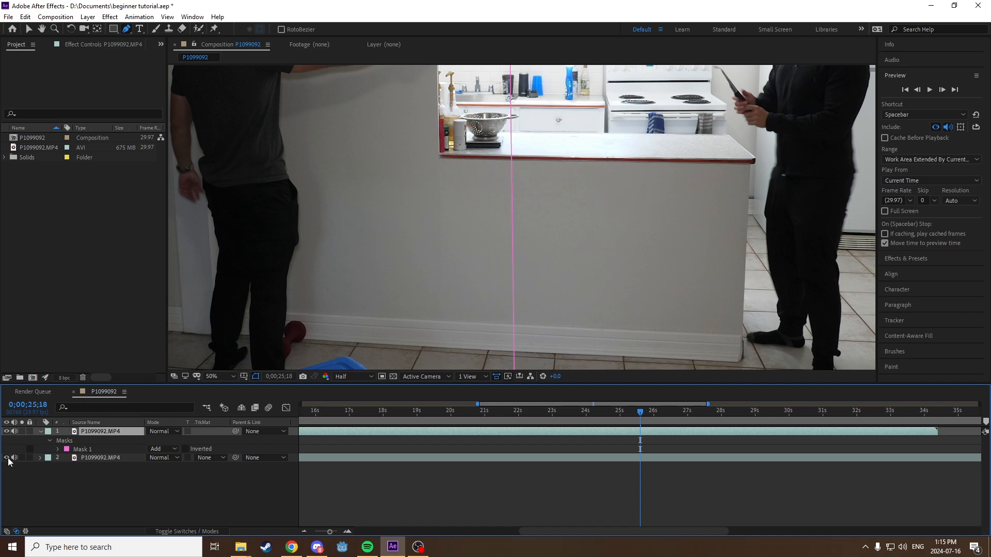
left_click(126, 490)
scroll(464, 316, "up", 2)
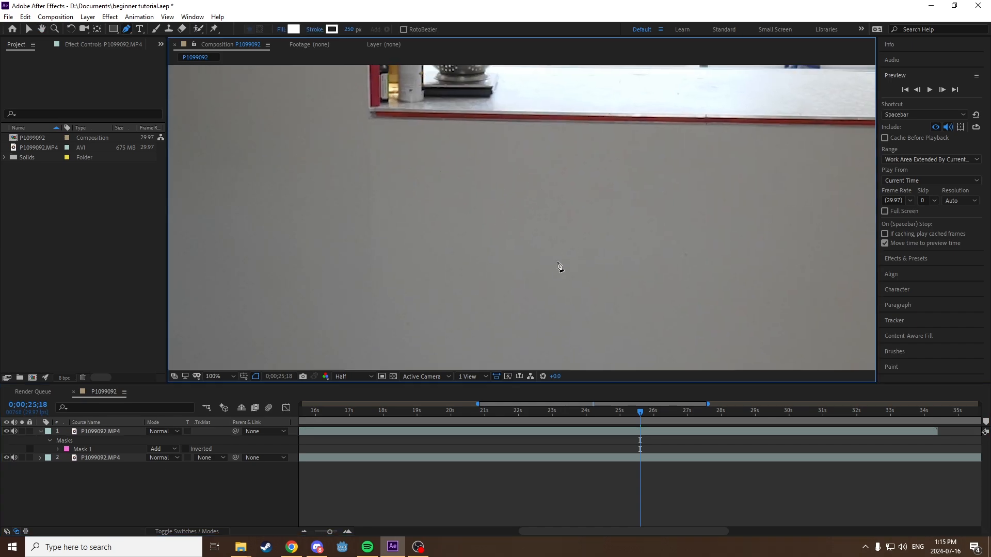
scroll(560, 267, "down", 4)
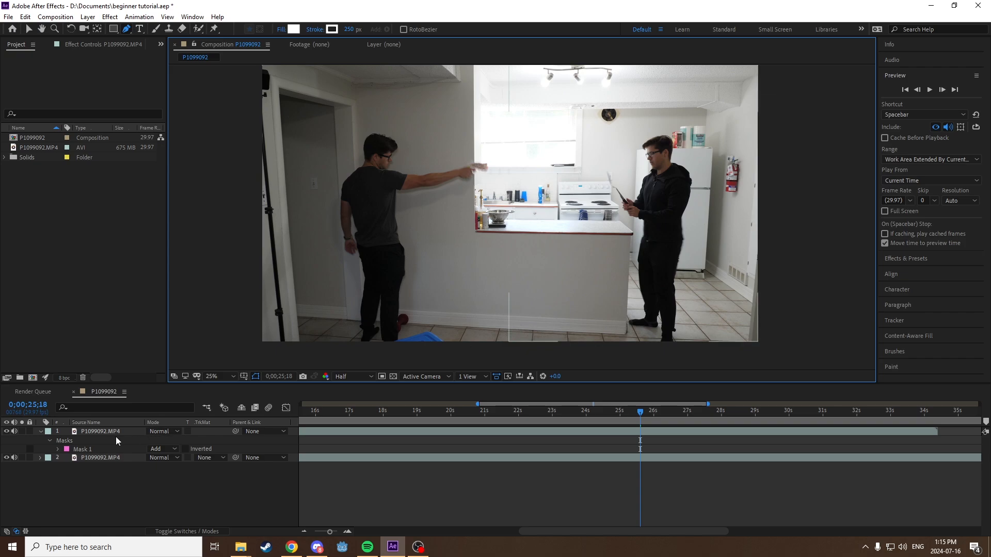
Set the Mask Feather of Mask 1 on the upper P1099092.MP4 layer to 100 pixels
left_click(89, 448)
scroll(491, 255, "up", 2)
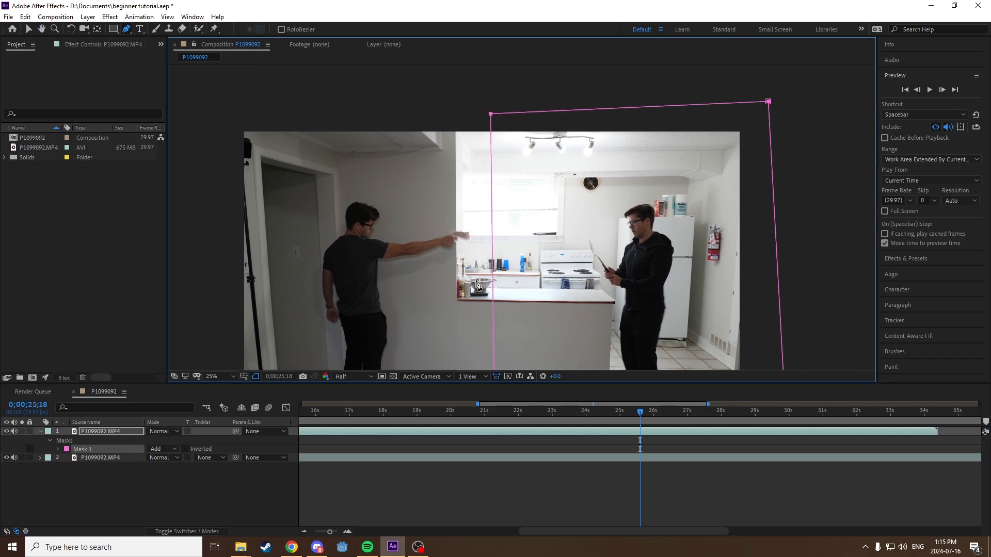
mouse_move(505, 86)
left_mouse_down()
mouse_move(544, 105)
mouse_move(663, 217)
mouse_move(667, 266)
mouse_move(670, 243)
mouse_move(643, 175)
mouse_move(706, 194)
mouse_move(602, 150)
mouse_move(416, 179)
mouse_move(455, 149)
mouse_move(497, 139)
mouse_move(539, 212)
mouse_move(546, 204)
mouse_move(552, 243)
mouse_move(541, 235)
mouse_move(516, 272)
mouse_move(492, 262)
mouse_move(522, 249)
mouse_move(655, 278)
mouse_move(509, 82)
left_mouse_up()
left_click_drag(540, 240, 536, 209)
key("f")
left_click(168, 448)
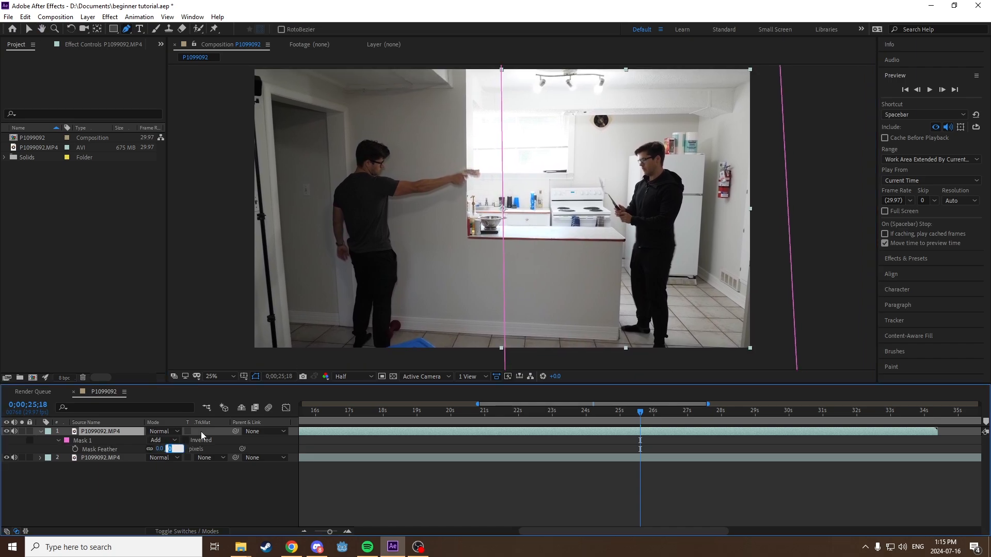
type("100")
key("Return")
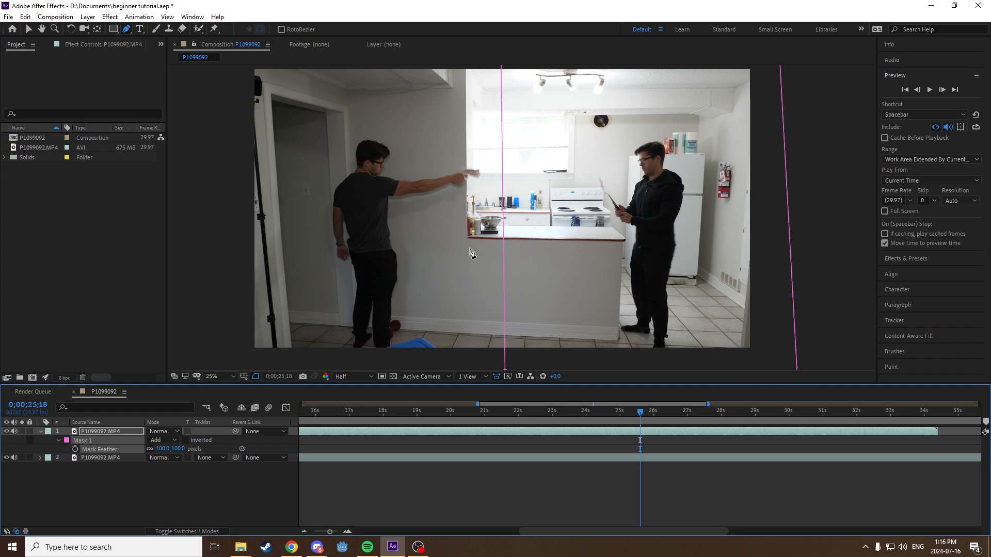
Reposition the corner points of Mask 1's seam edge so the edge slants, with its upper end farther right than its lower end
left_click_drag(471, 252, 455, 247)
mouse_move(493, 368)
left_mouse_down()
mouse_move(669, 354)
mouse_move(498, 362)
left_mouse_up()
left_click_drag(514, 245, 516, 284)
left_click_drag(486, 86, 510, 84)
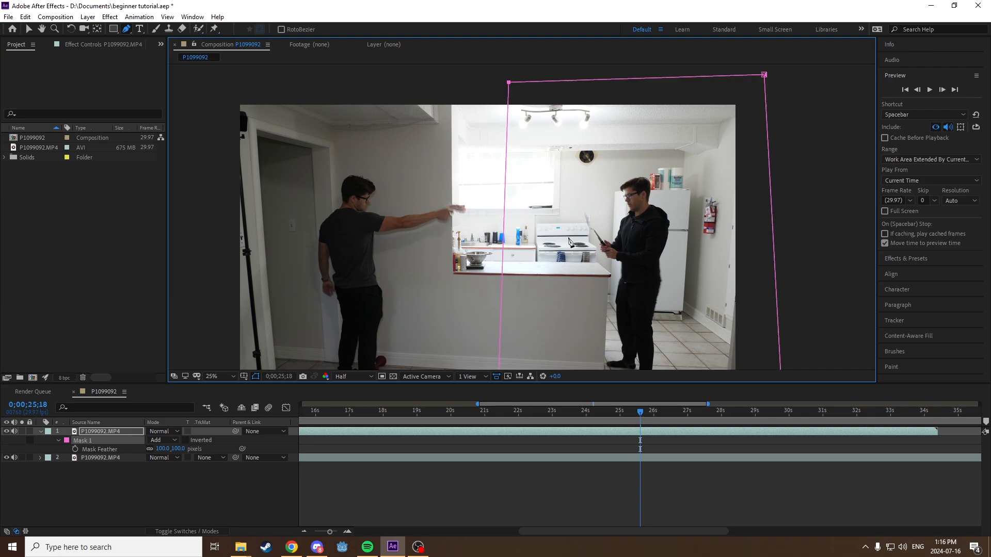
scroll(572, 233, "down", 2)
left_click_drag(529, 258, 536, 260)
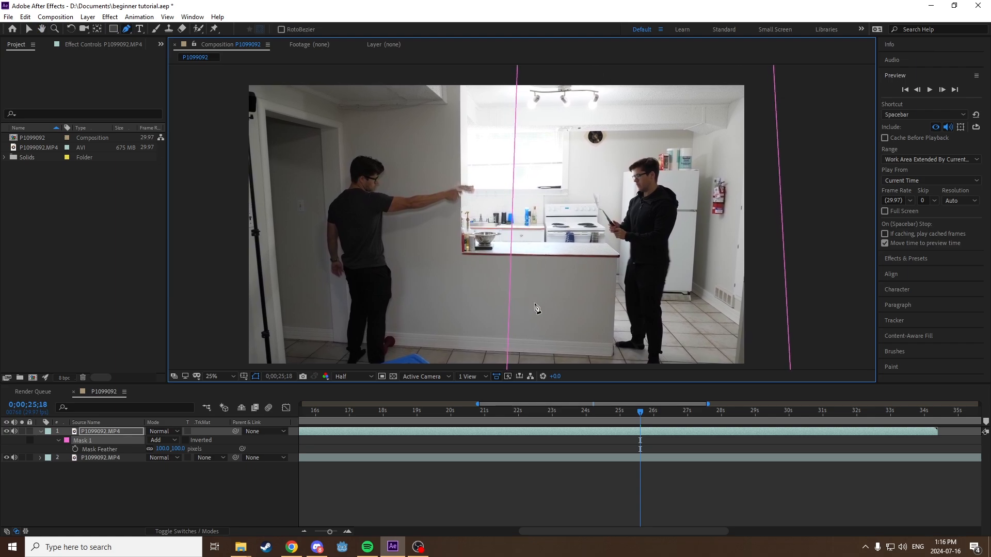
Scrub back to around 0;00;23;16 and examine how the performer is cut off while crossing the mask's seam
left_click_drag(639, 412, 566, 420)
key("comma")
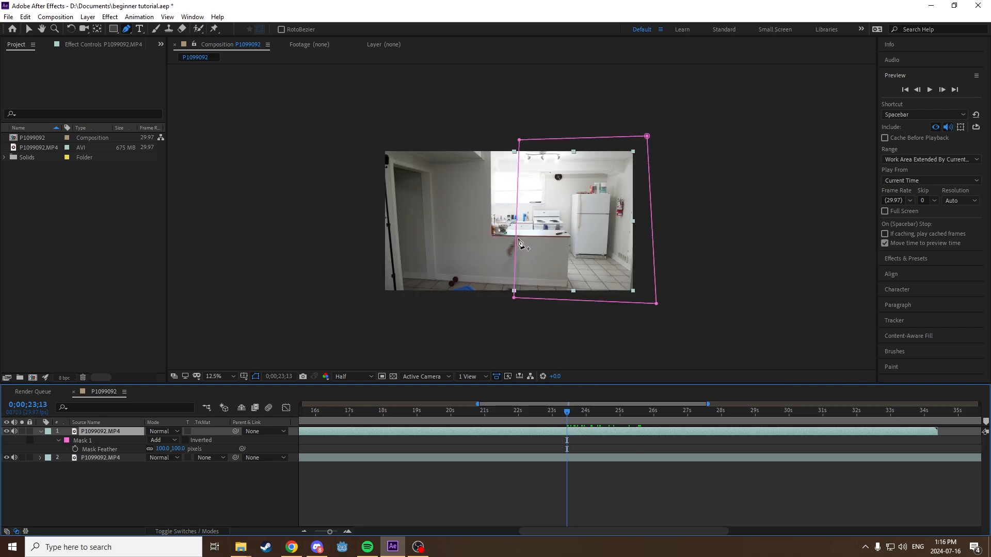
left_click_drag(564, 411, 568, 412)
key("period")
key("h")
left_click_drag(534, 291, 531, 282)
key("g")
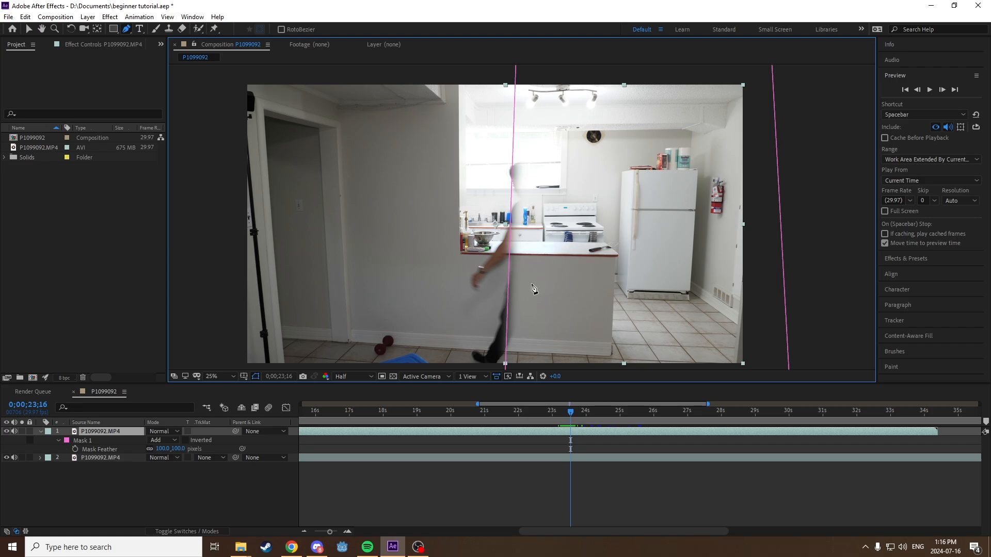
Start animating the Mask Path of Mask 1 with a keyframe at 0;00;24;11, where both performers are clear of the seam
left_click(560, 465)
left_click(565, 419)
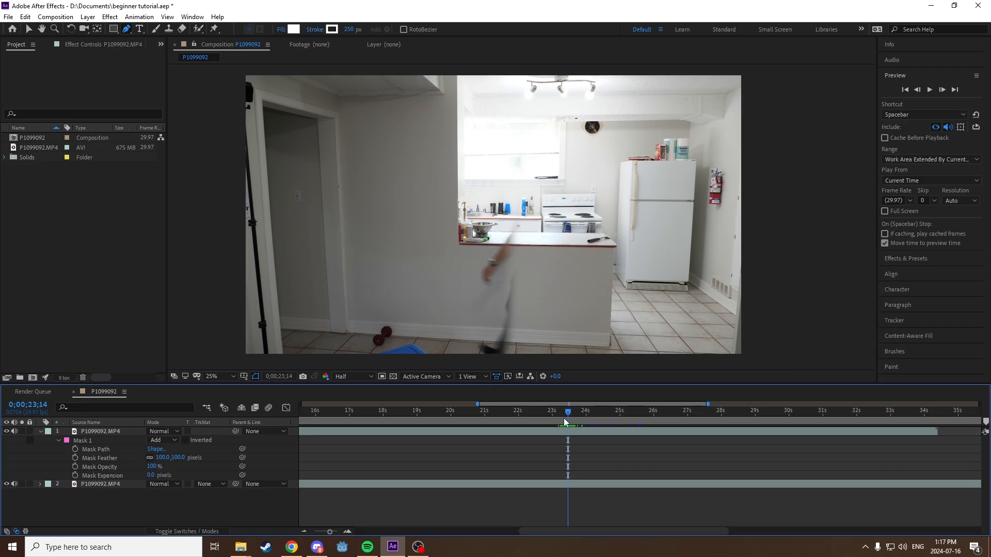
left_click_drag(568, 413, 598, 416)
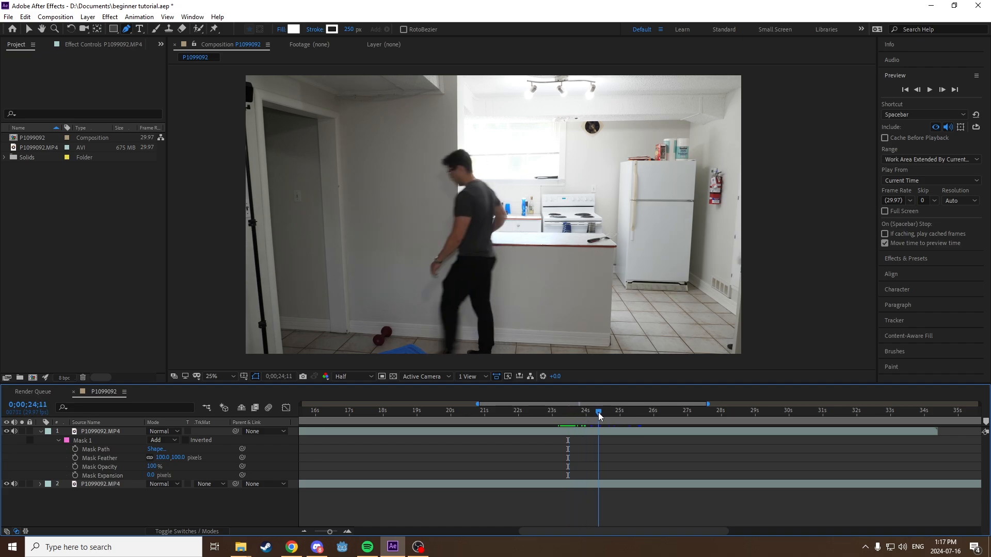
left_click(90, 445)
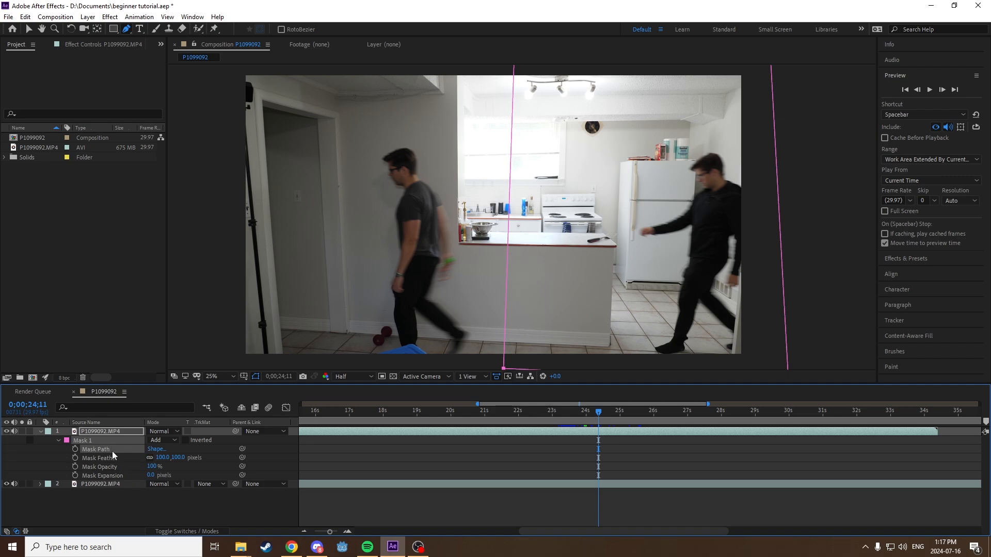
left_click(98, 509)
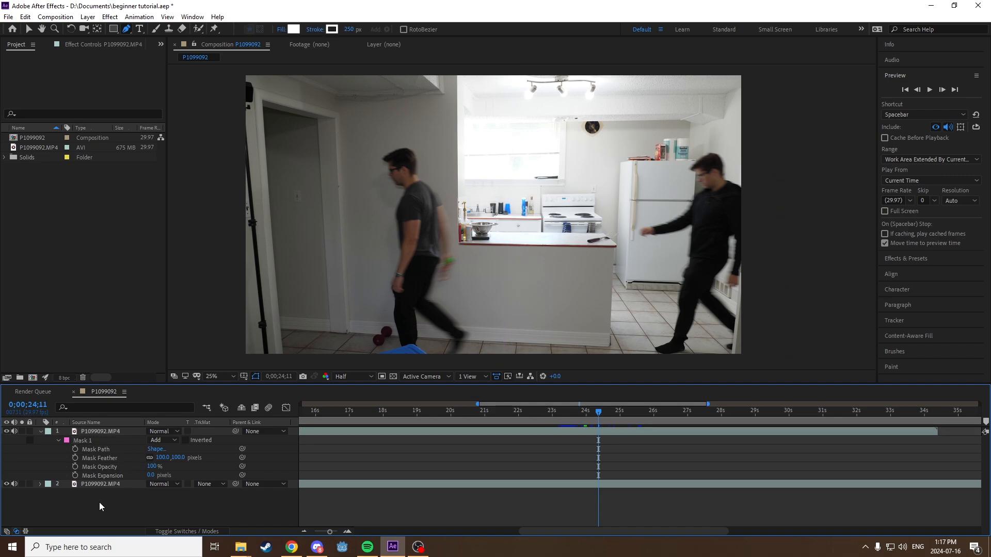
left_click(75, 450)
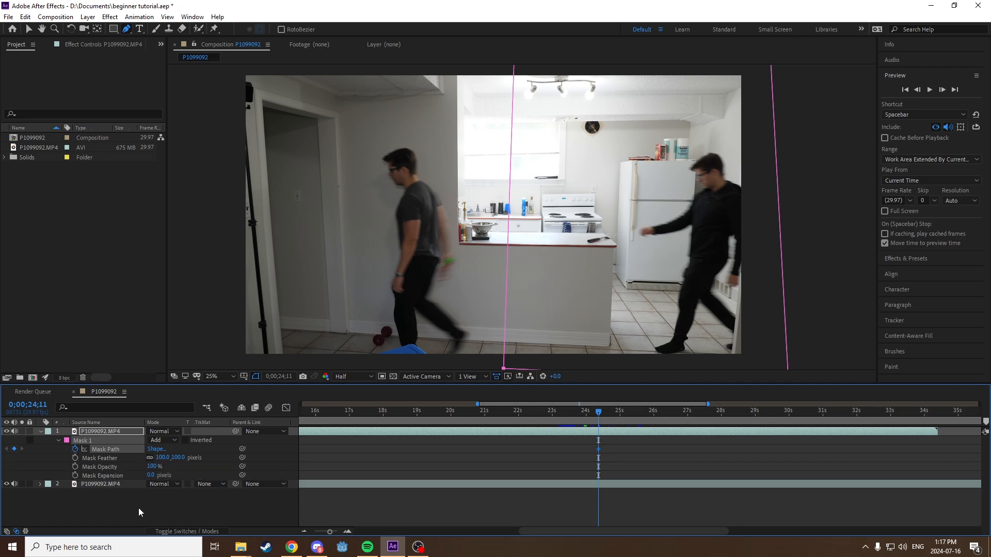
left_click(636, 449)
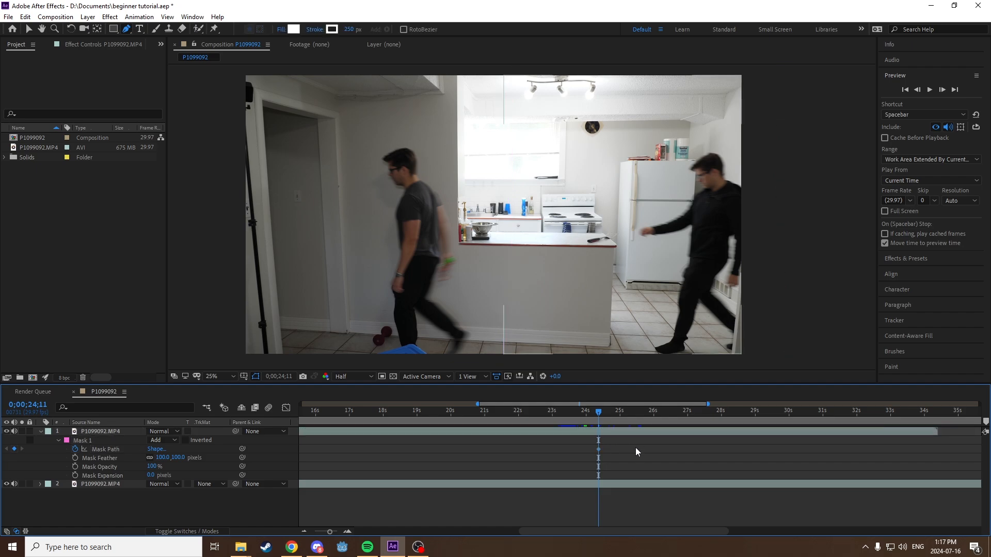
left_click(106, 450)
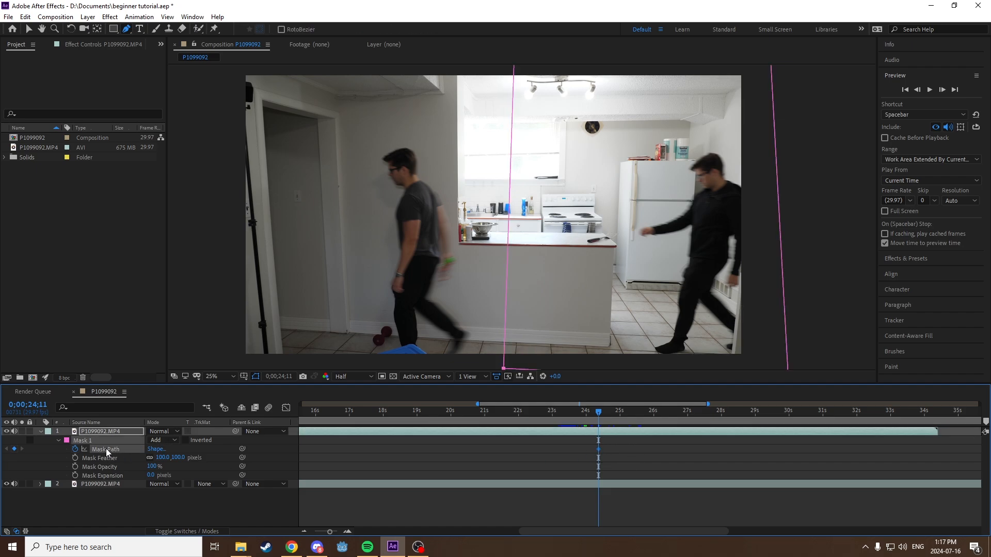
left_click(599, 451)
Examine the frames around the Mask Path keyframe on a magnified timeline, comparing 0;00;24;00 with 0;00;24;11
left_click_drag(330, 532, 333, 533)
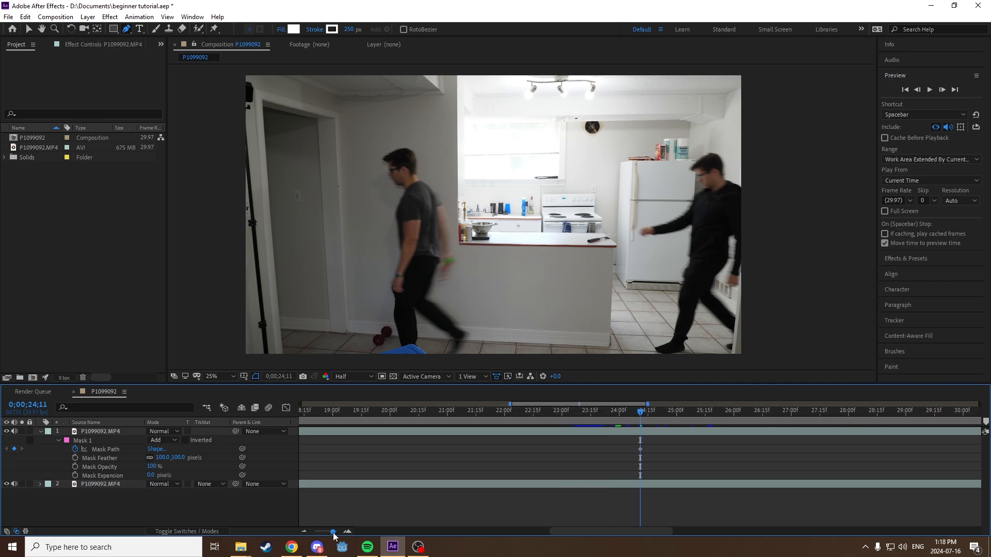
left_click(619, 412)
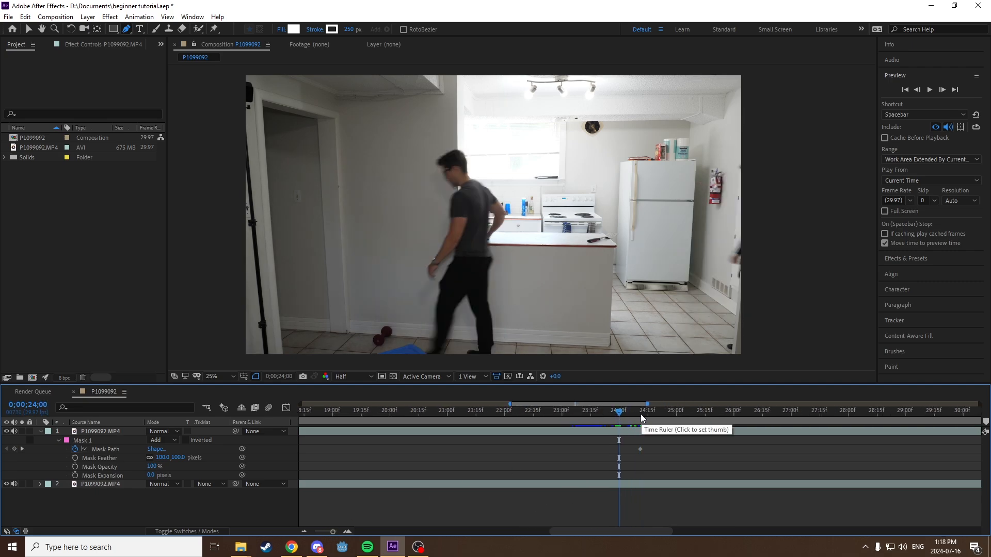
left_click(640, 414)
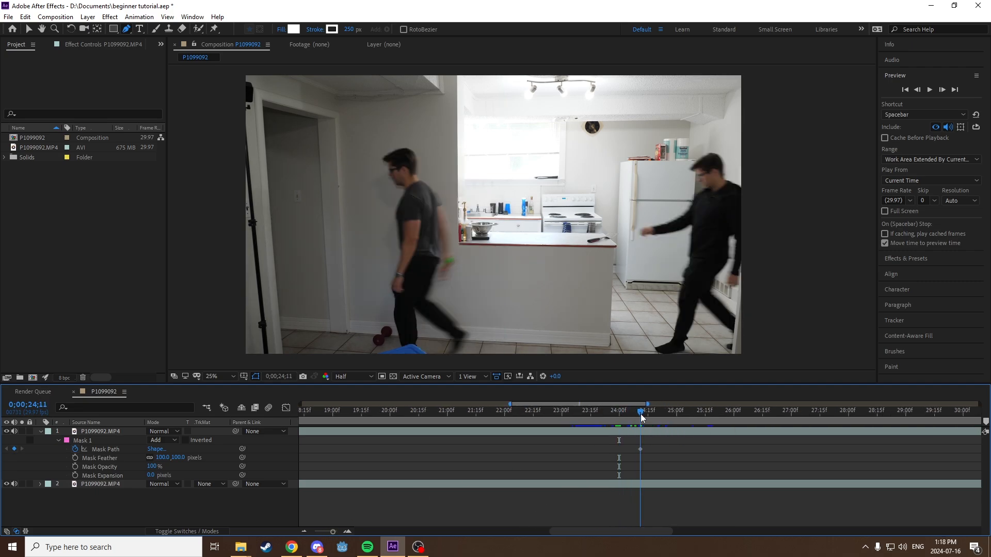
left_click(117, 432)
key("comma")
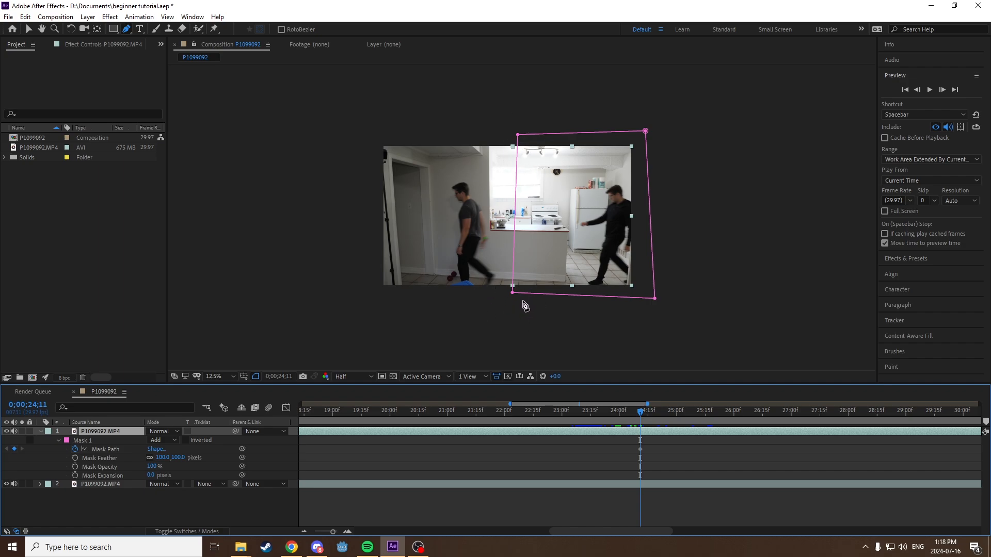
scroll(589, 316, "up", 1)
scroll(554, 294, "down", 1)
key("period")
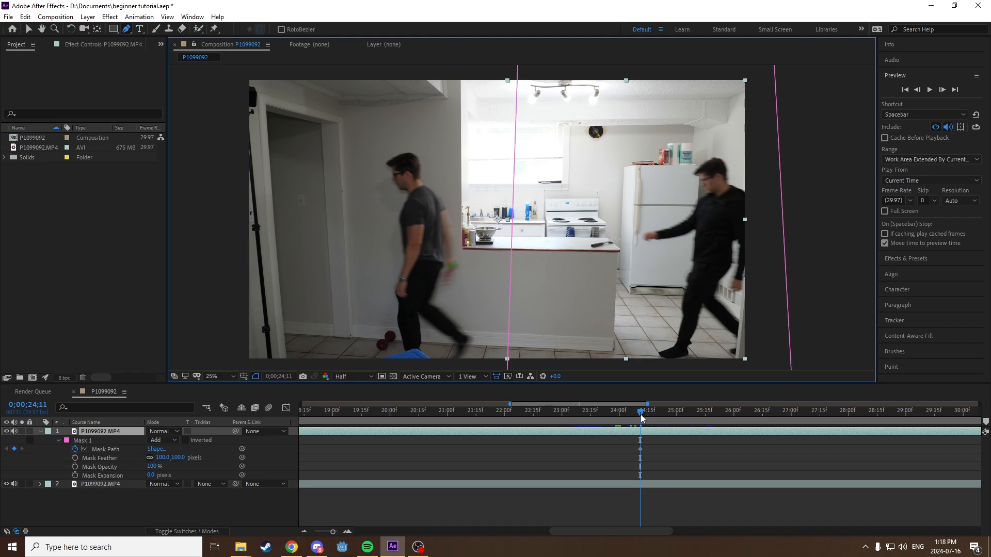
At 0;00;23;07, shift all of Mask 1 horizontally past the frame's right edge to add a second Mask Path keyframe
left_click_drag(639, 414, 575, 421)
key("comma")
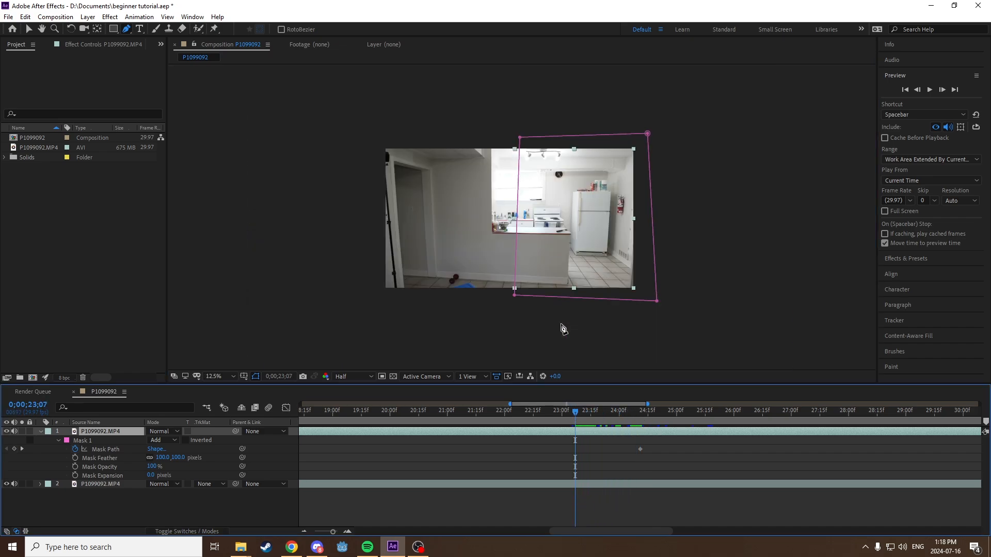
left_click(29, 30)
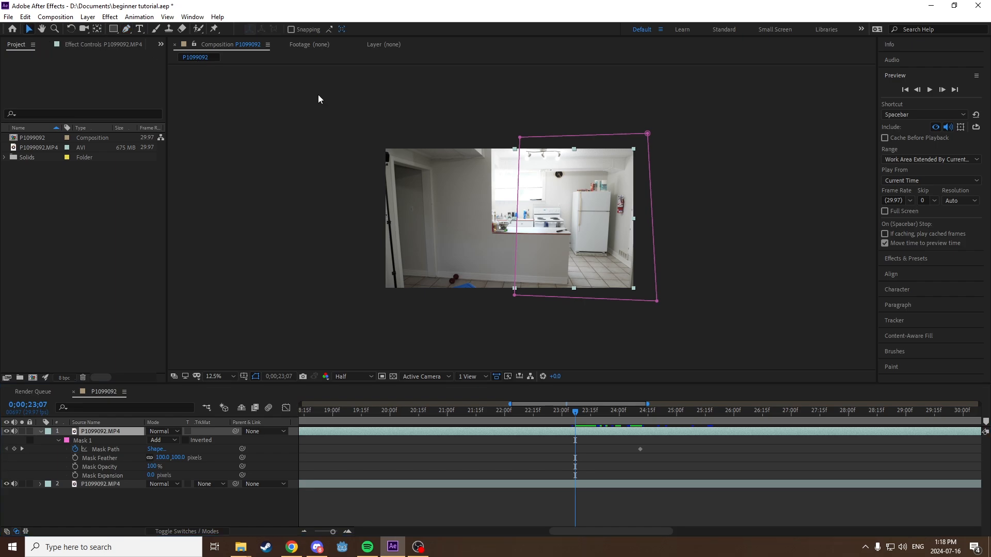
left_click(528, 140)
left_click(96, 440)
left_click_drag(538, 141, 665, 142)
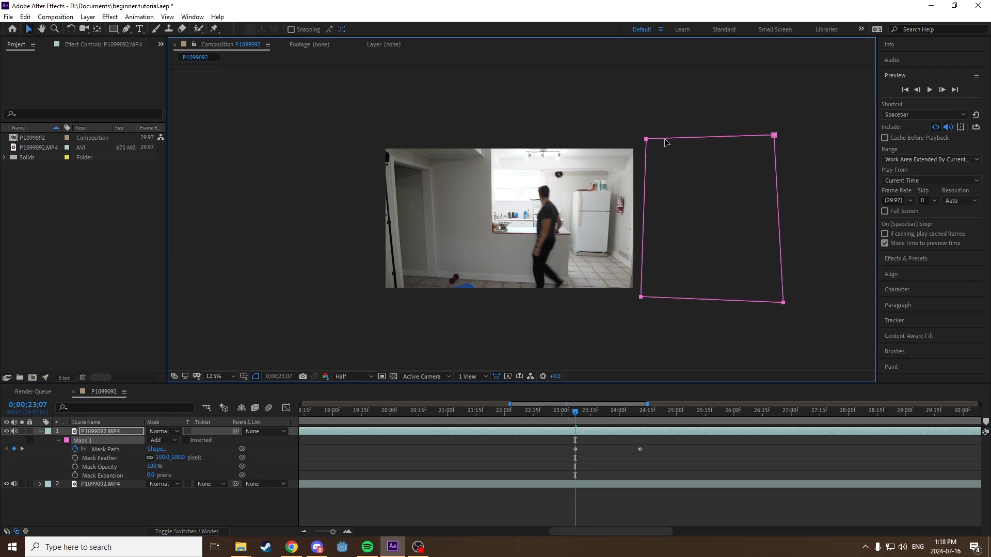
left_click(575, 449)
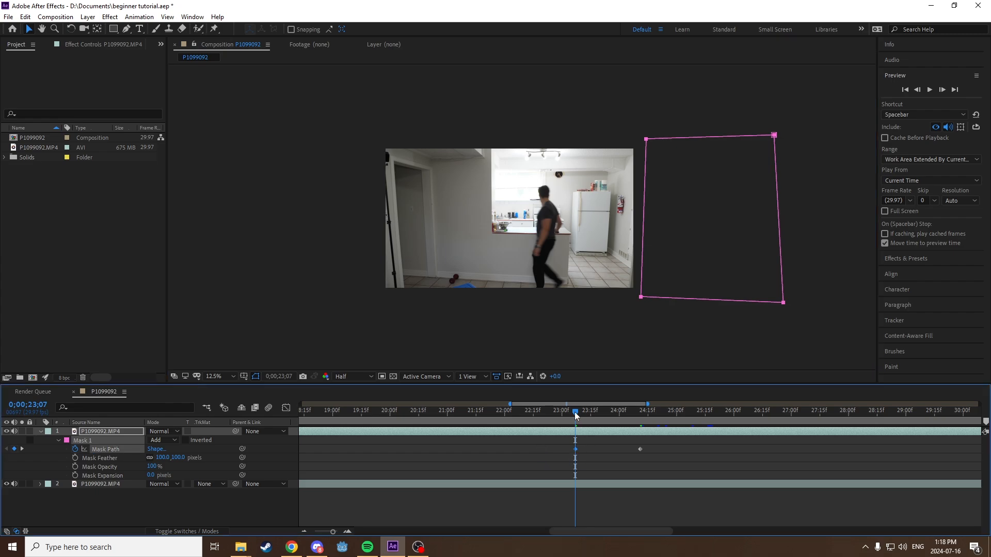
Review the mask's movement between its two keyframes, inspecting the seam up close at 0;00;23;26
key("Page_Up")
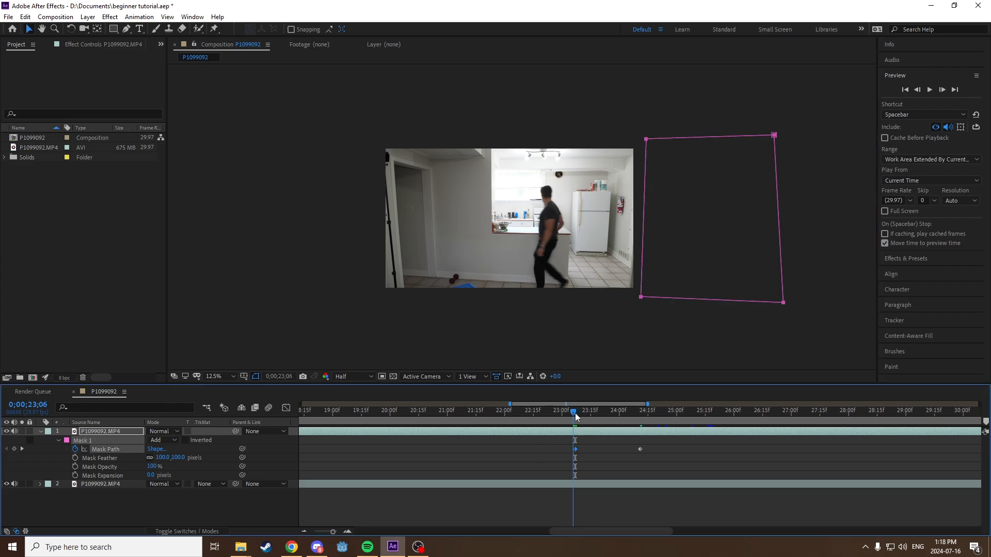
key("Page_Down")
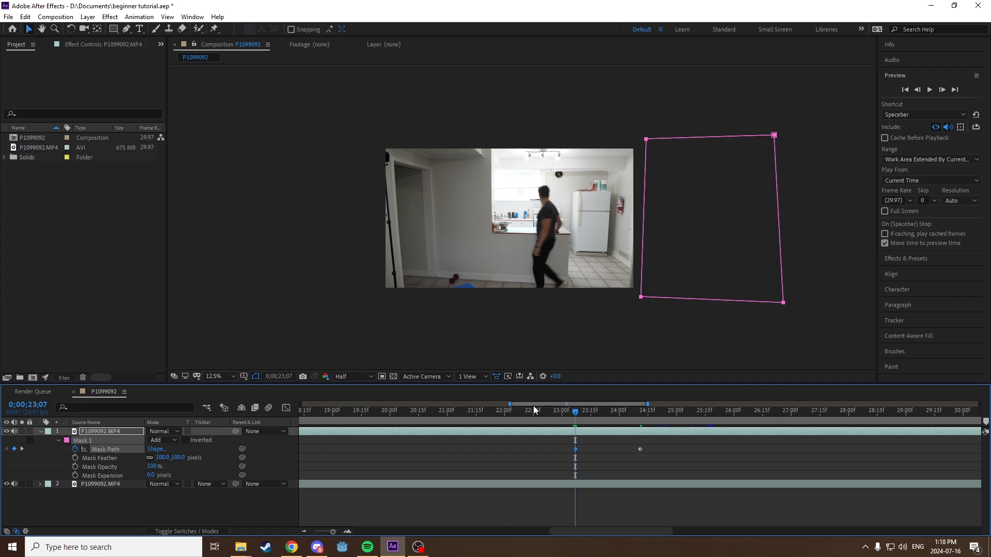
left_click_drag(577, 416, 625, 412)
left_click(212, 508)
scroll(528, 296, "up", 1)
left_click(106, 432)
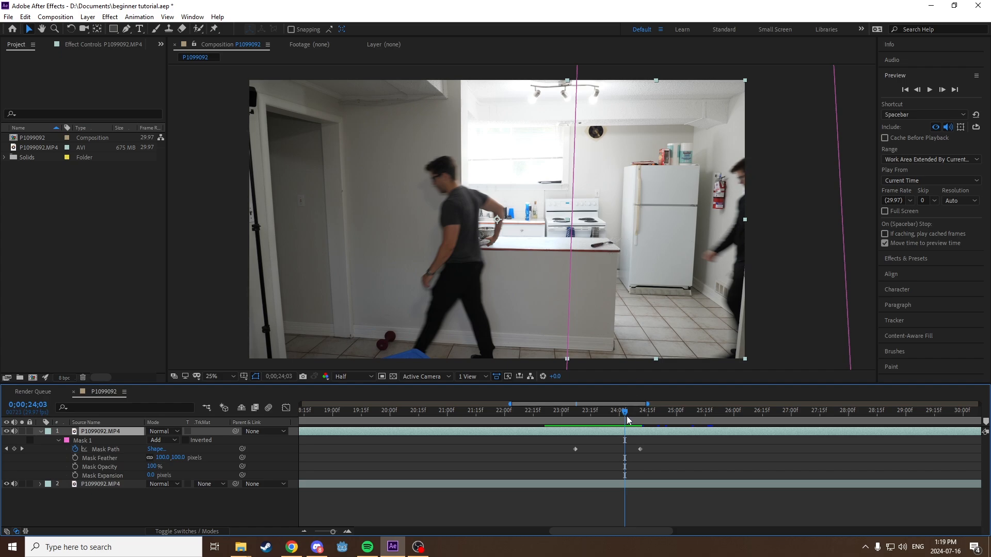
mouse_move(624, 412)
left_mouse_down()
mouse_move(603, 420)
mouse_move(628, 416)
mouse_move(611, 415)
left_mouse_up()
scroll(619, 257, "up", 4)
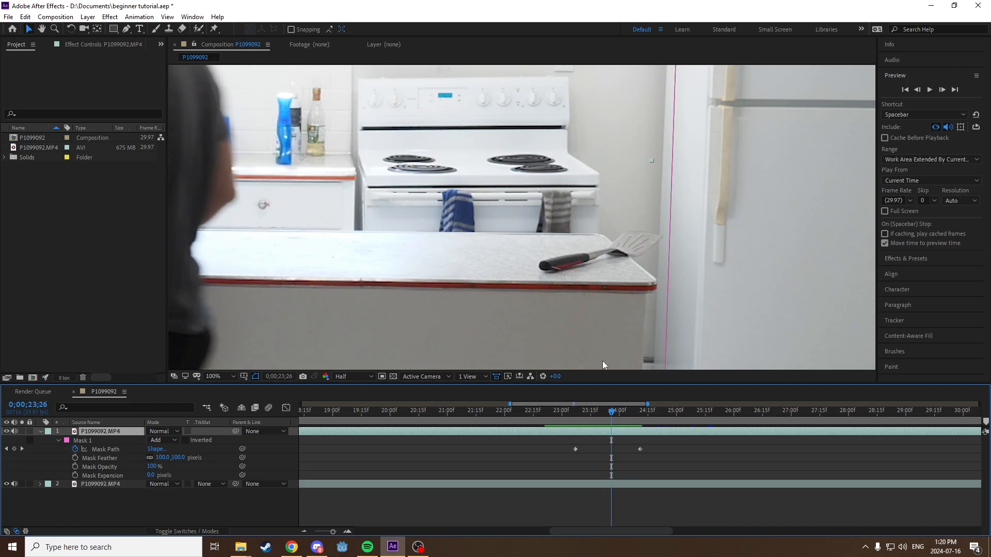
scroll(584, 305, "down", 4)
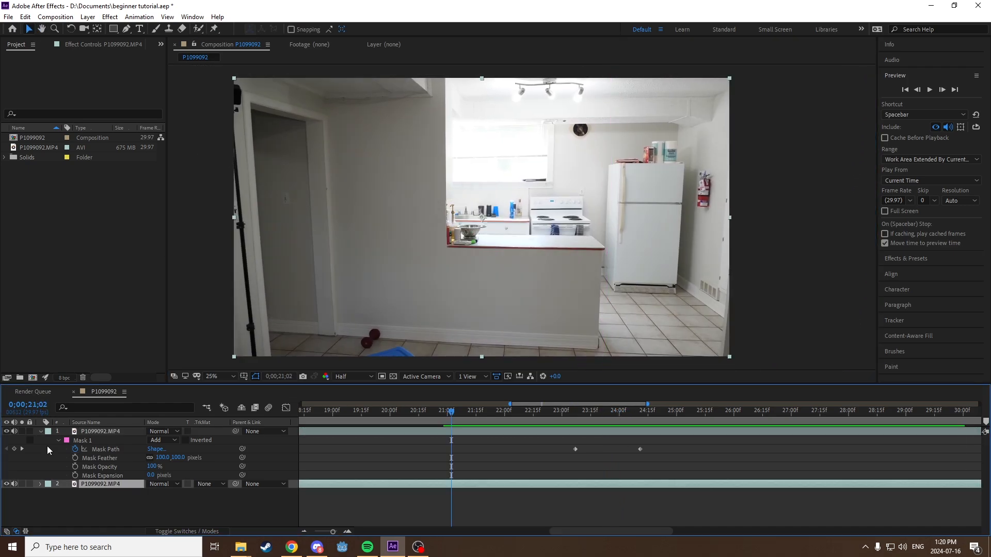
Mute the audio of both P1099092.MP4 layers and move the playhead to 0;00;25;17
left_click(14, 430)
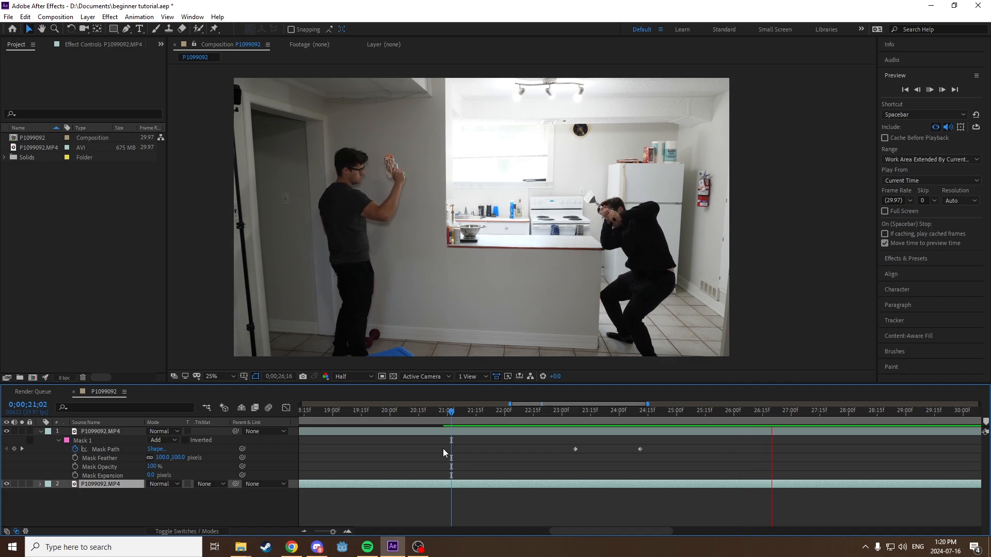
left_click_drag(460, 412, 725, 452)
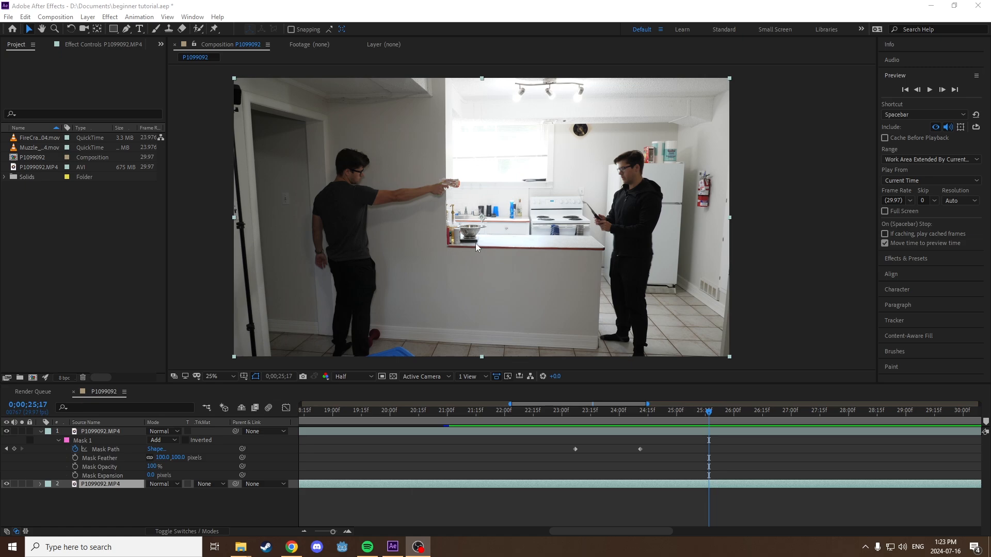
Inspect the imported fire and Muzzle_Flash_04.mov effect clips in the project
left_click(61, 220)
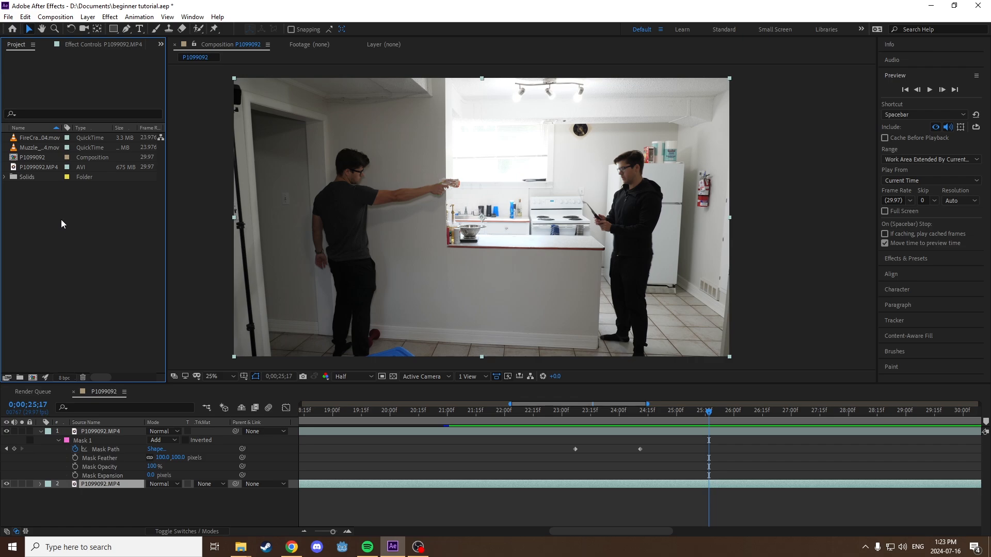
left_click(31, 138)
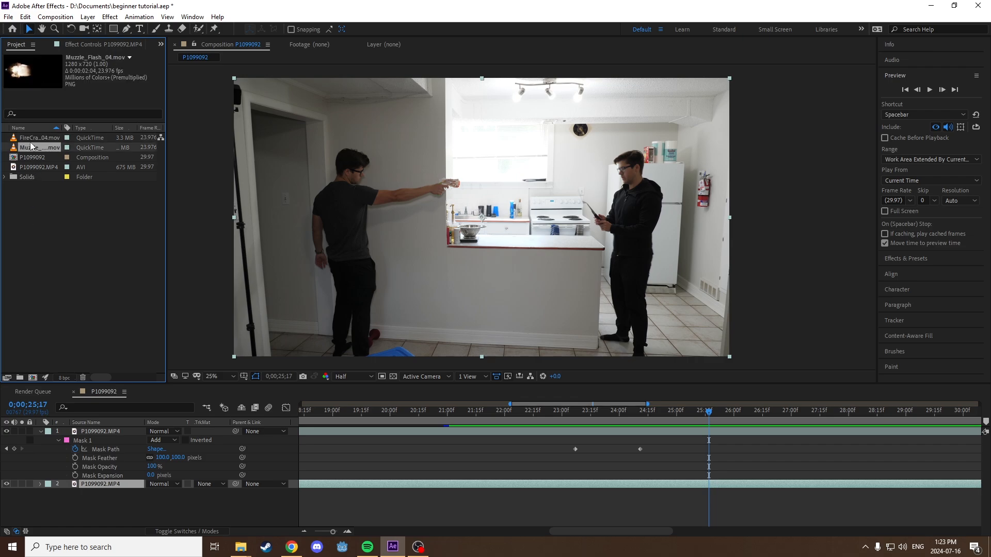
left_click(34, 148)
left_click(35, 137)
left_click(36, 148)
left_click(36, 137)
left_click(39, 147)
left_click(66, 224)
left_click(50, 149)
left_click(35, 179)
Create a composition from Muzzle_Flash_04.mov and preview its playback
left_click(38, 148)
left_click_drag(32, 379, 32, 379)
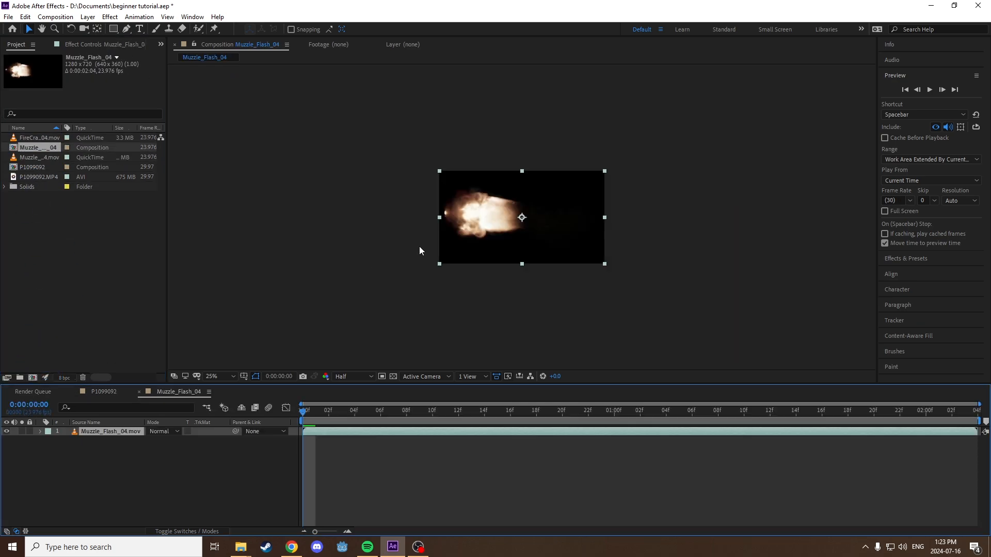
key("period")
mouse_move(307, 416)
left_mouse_down()
mouse_move(325, 416)
mouse_move(305, 420)
left_mouse_up()
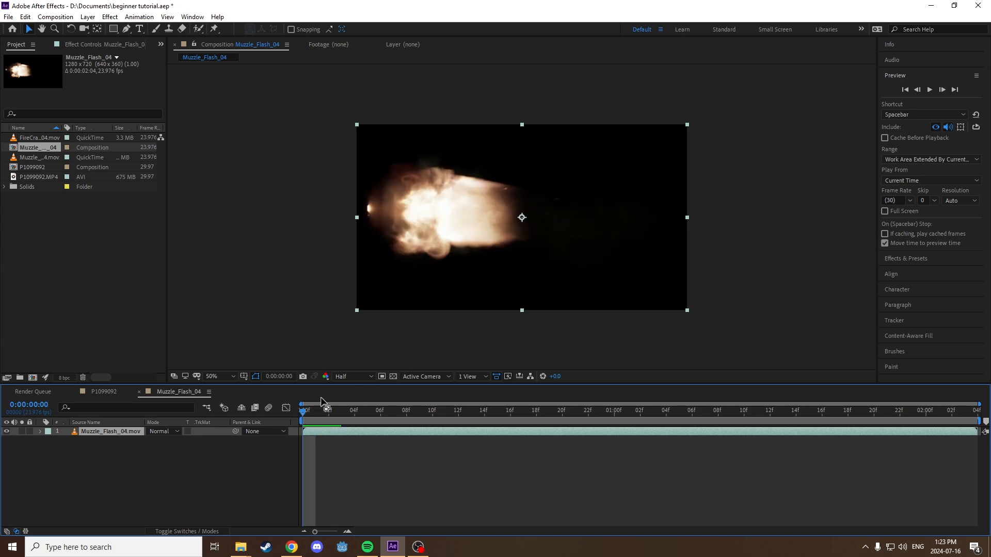
left_click(117, 438)
left_click(114, 435)
key("space")
key("space")
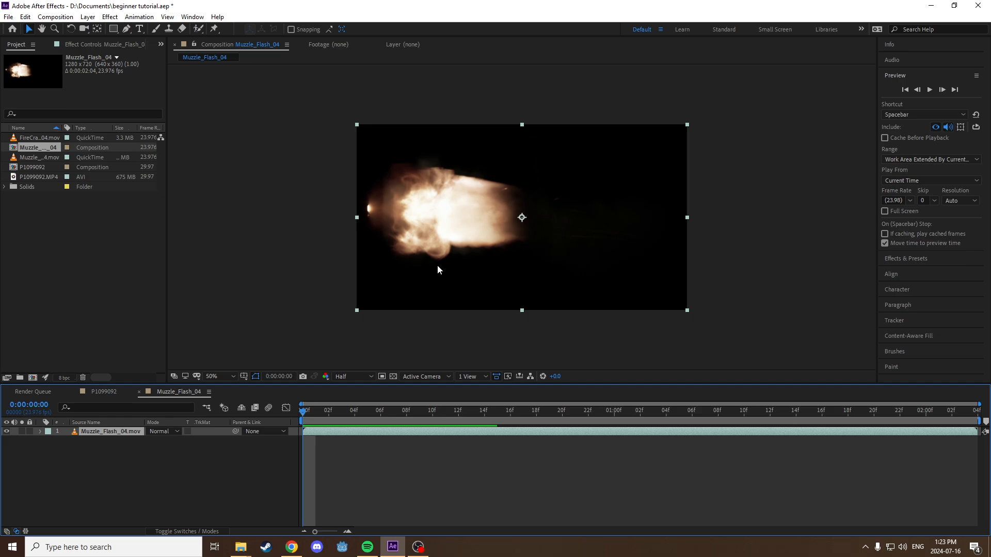
Create a light red (FF4444) solid in the Muzzle_Flash_04 composition and place it beneath the Muzzle_Flash_04.mov layer
left_click(87, 17)
mouse_move(169, 29)
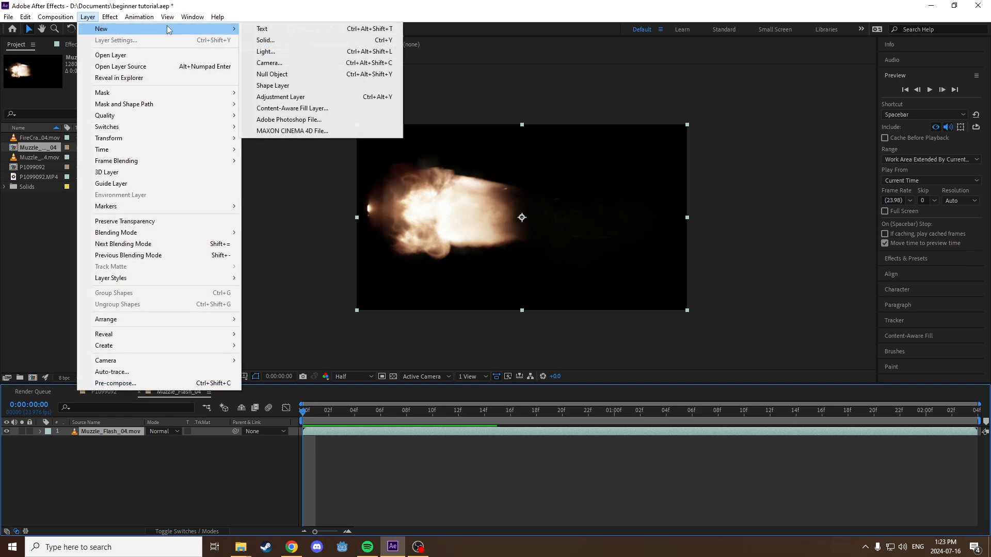
left_click(285, 41)
left_click(117, 179)
left_click_drag(73, 40, 110, 4)
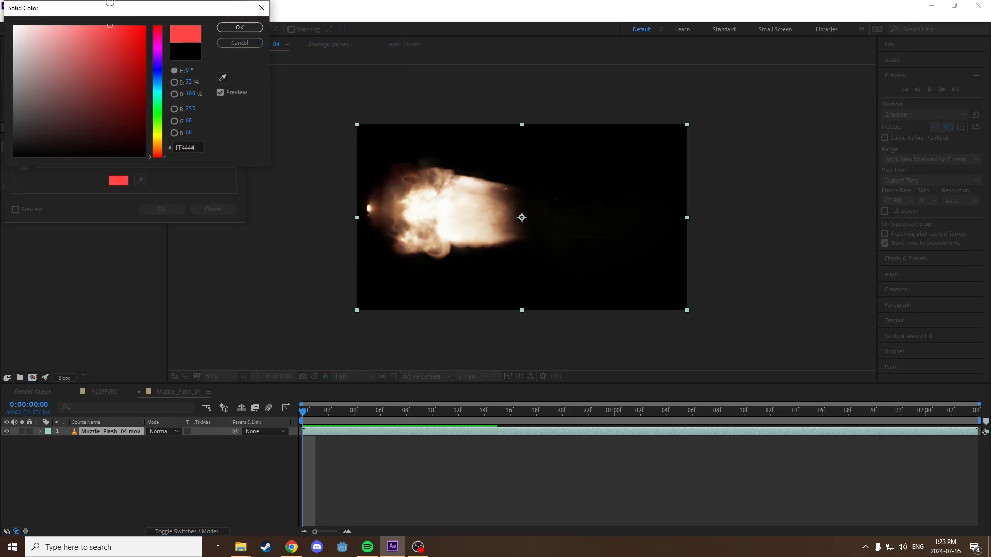
left_click(239, 27)
left_click(161, 209)
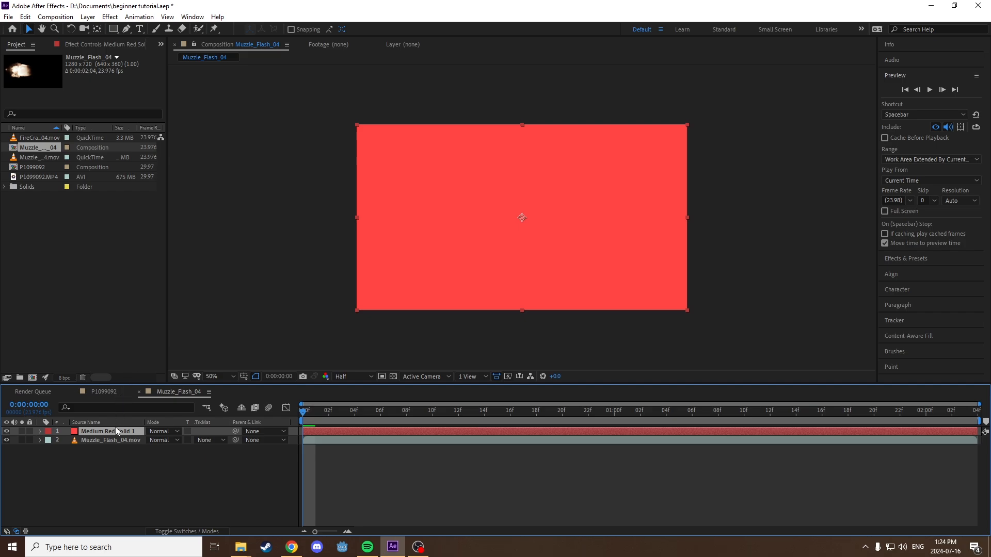
key("ctrl+shift+bracketleft")
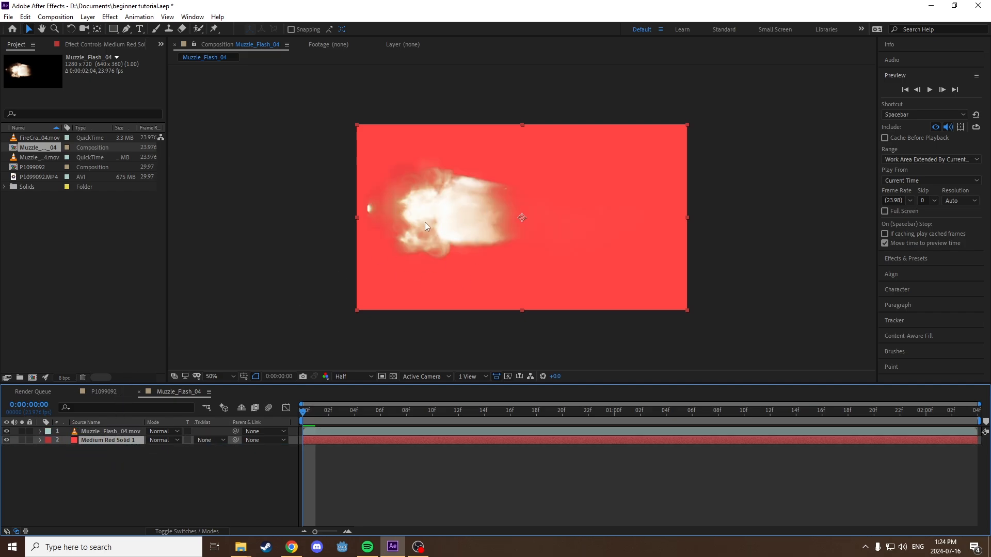
Check the muzzle flash's transparency over the red solid across its first frames, and delete the solid
key("period")
left_click_drag(425, 224, 483, 261)
key("comma")
left_click_drag(402, 315, 364, 313)
left_click_drag(310, 411, 207, 429)
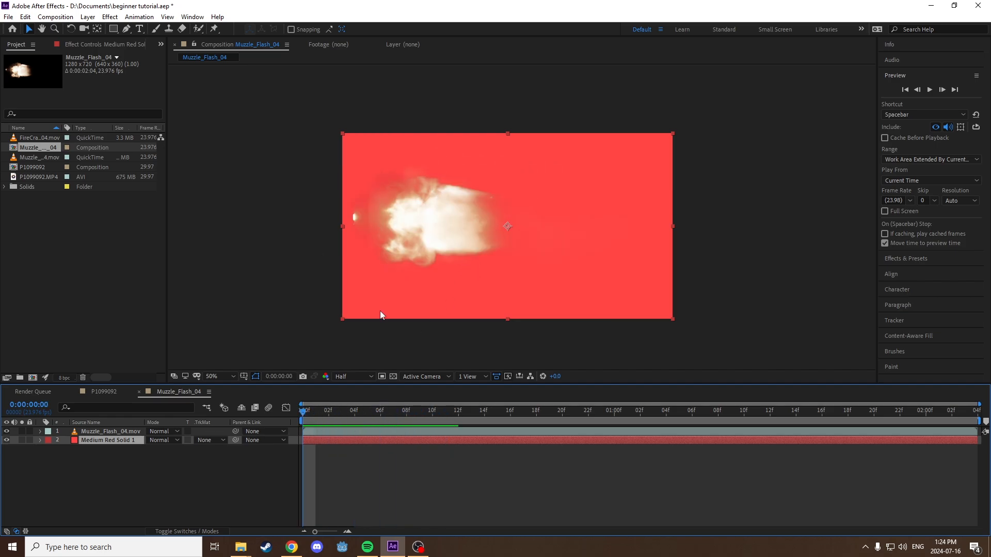
left_click_drag(462, 188, 431, 185)
left_click(107, 439)
key("Delete")
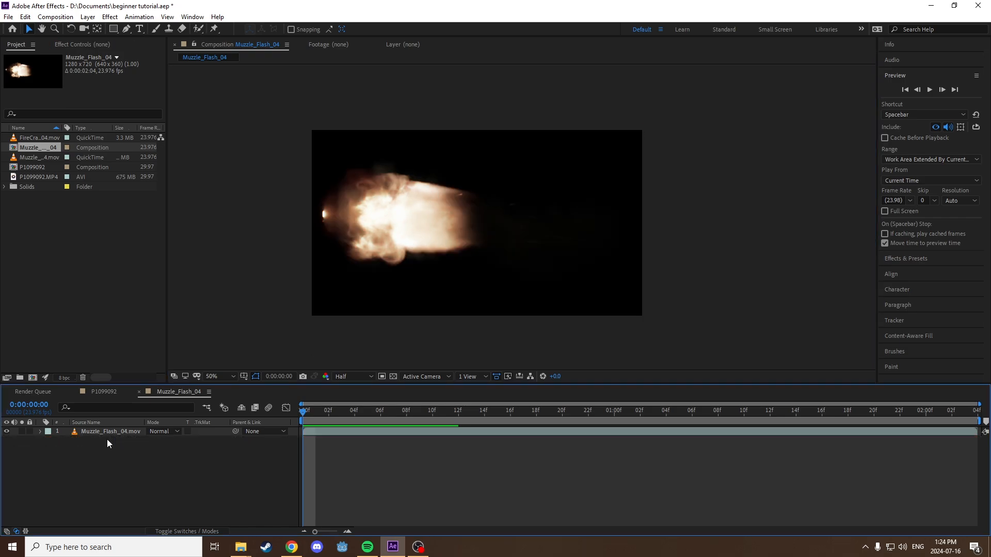
Review the opening frames of the Muzzle_Flash_04.mov layer against the plain black background
left_click(107, 436)
left_click(119, 454)
left_click(119, 436)
left_click(127, 444)
left_click_drag(440, 225, 444, 224)
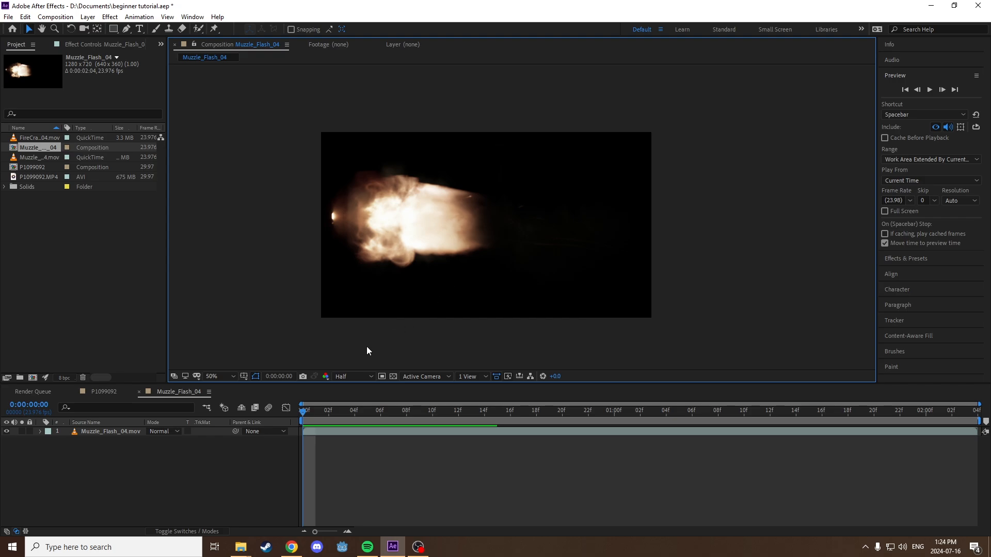
left_click_drag(309, 413, 272, 447)
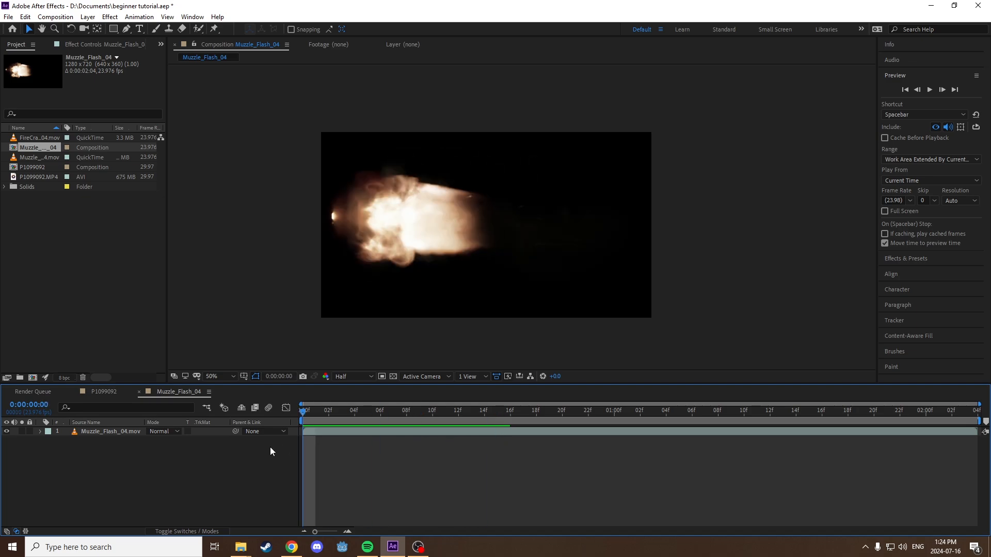
Delete the Muzzle_Flash_04 composition from the project
left_click(55, 112)
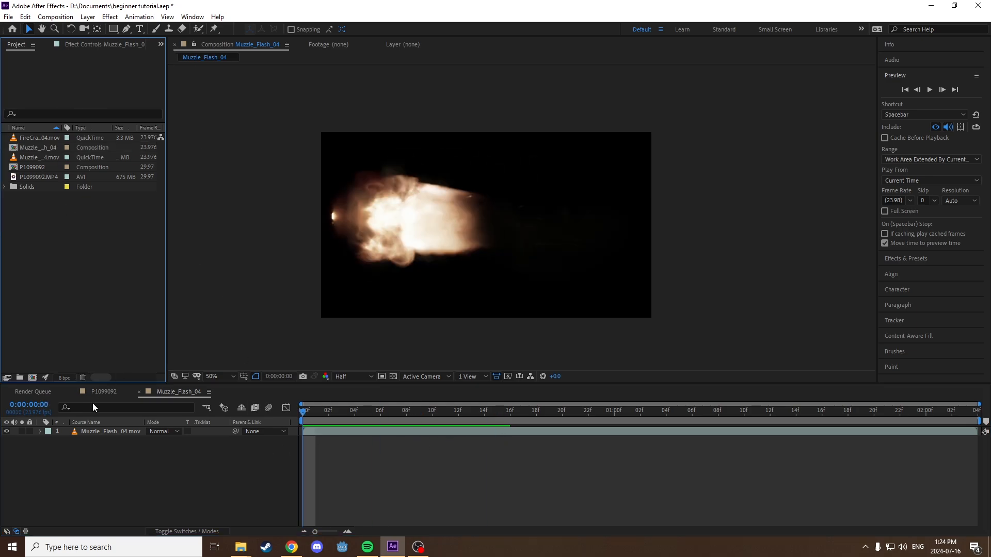
left_click(33, 147)
key("Delete")
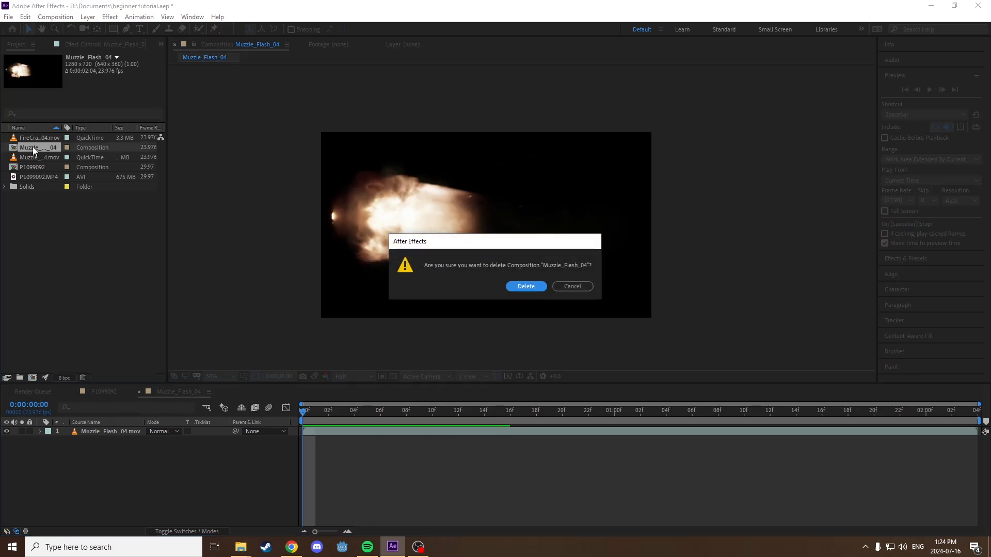
left_click(524, 286)
Add Muzzle_Flash_04.mov as the top layer of the P1099092 composition, starting at 0;00;25;17
left_click_drag(36, 148, 109, 434)
left_click_drag(333, 531, 316, 531)
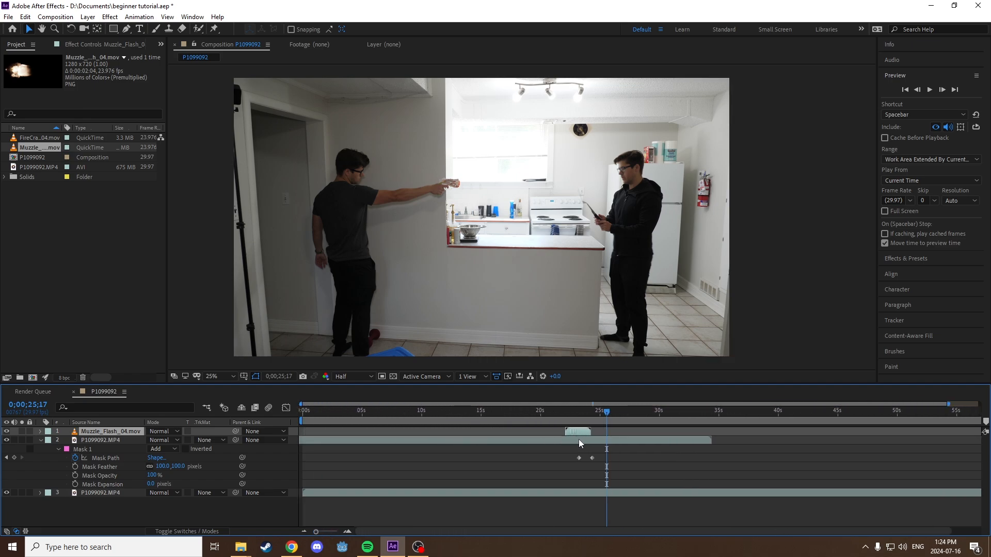
left_click_drag(611, 441, 614, 439)
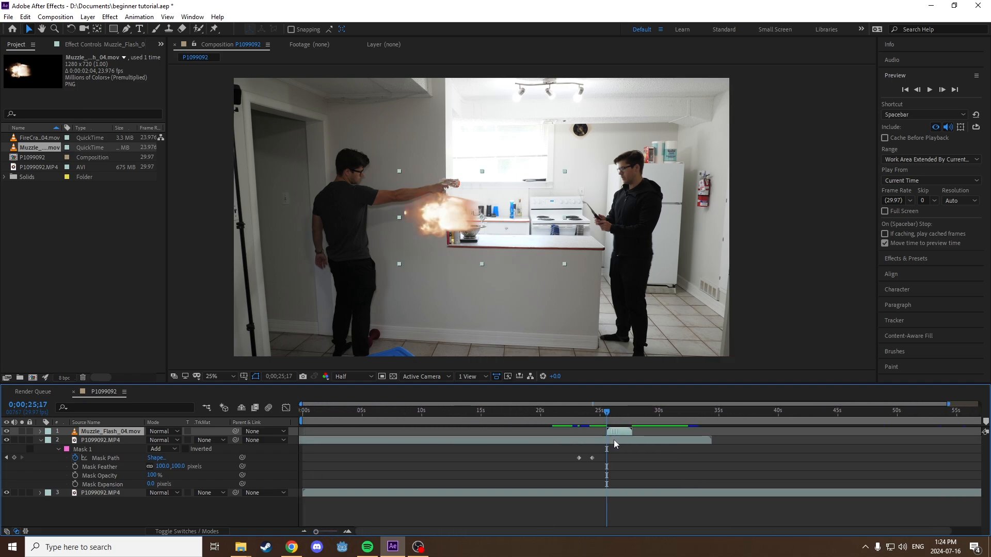
Position the muzzle flash so it bursts from the barrel of the man's gun
left_click_drag(442, 217, 495, 186)
scroll(513, 277, "up", 2)
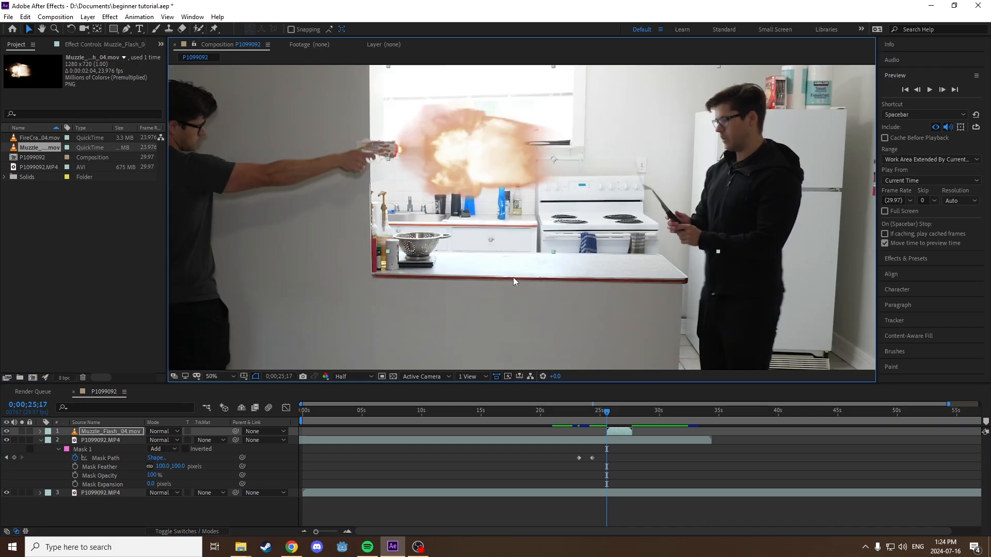
scroll(538, 311, "down", 2)
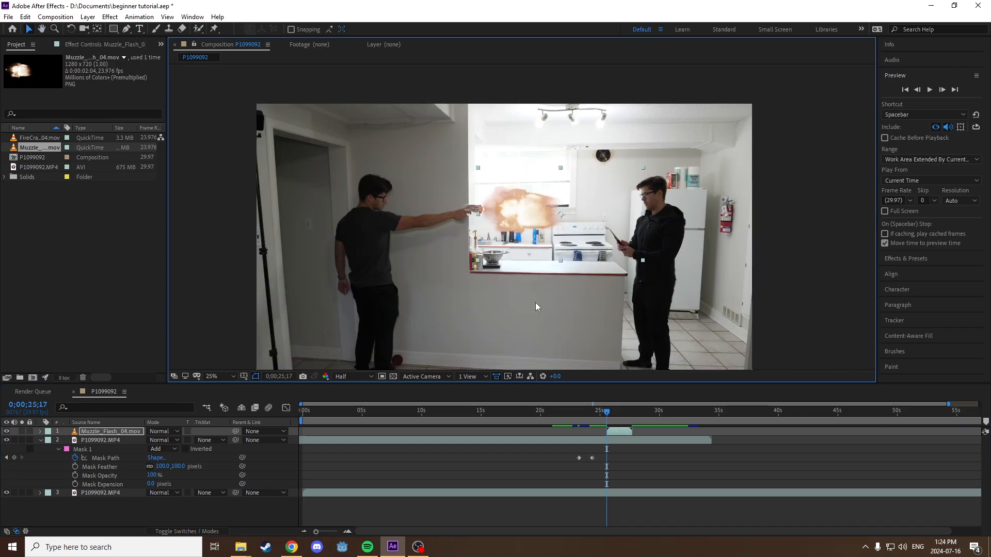
Preview the shot with the muzzle flash, playing from shortly before 0;00;25;17
left_click(598, 414)
key("space")
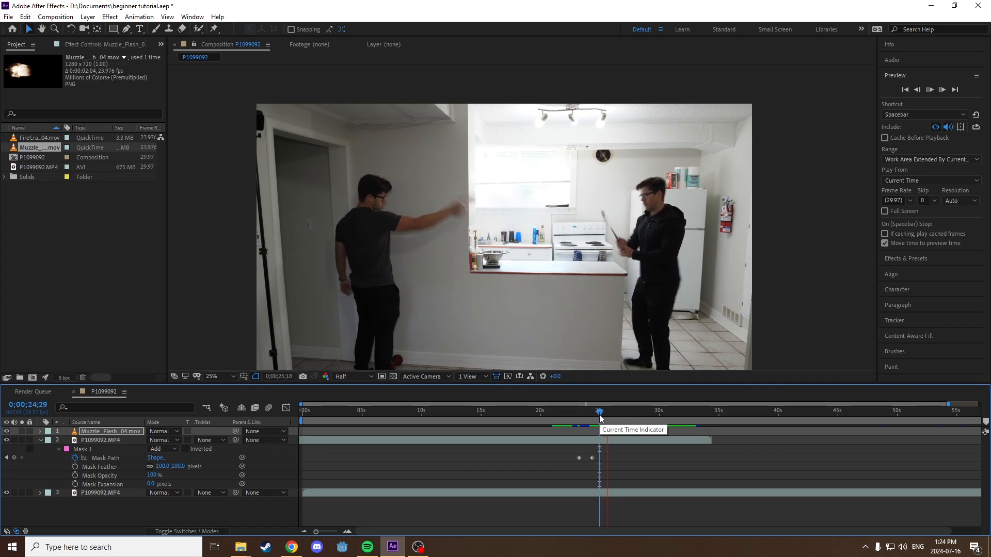
key("space")
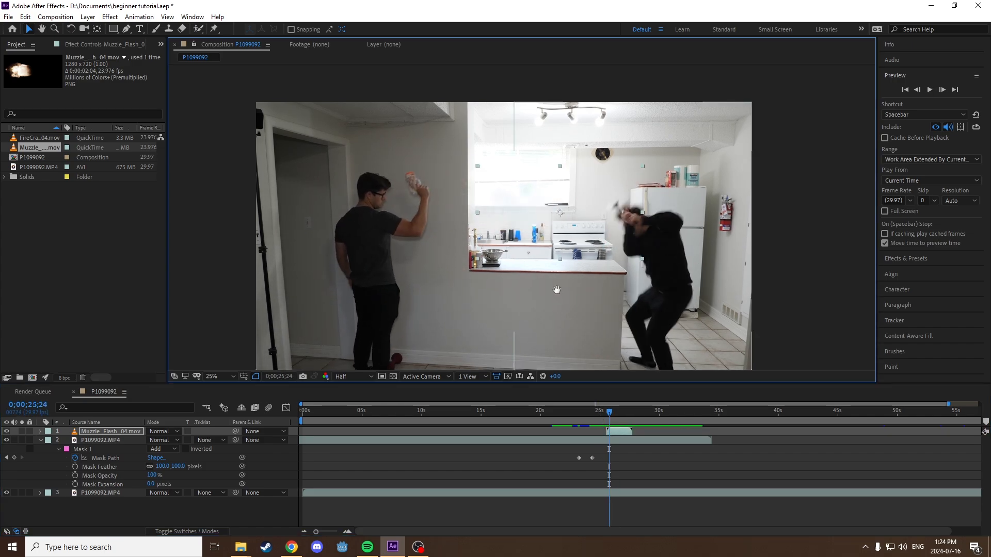
left_click_drag(559, 304, 554, 273)
left_click(608, 414)
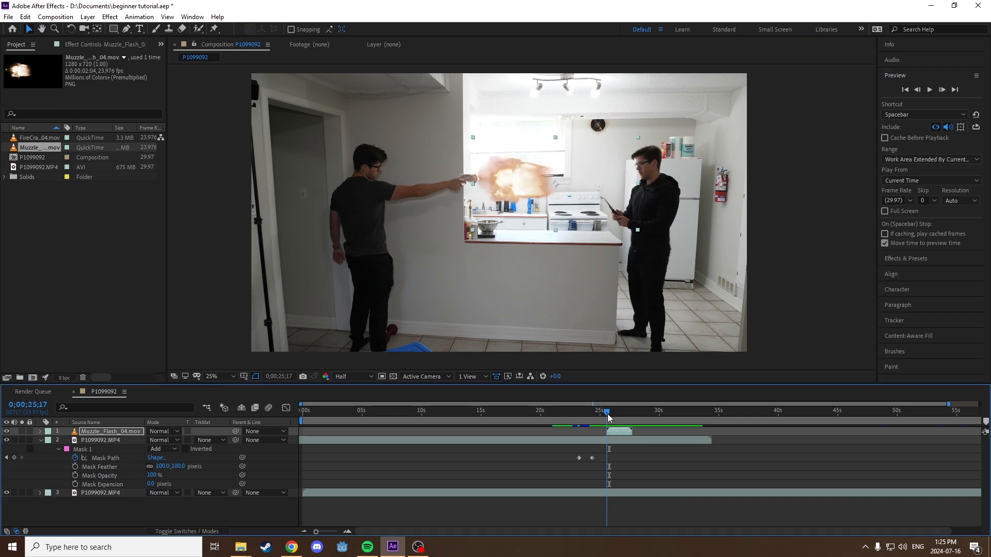
key("space")
left_click(598, 414)
key("space")
key("space")
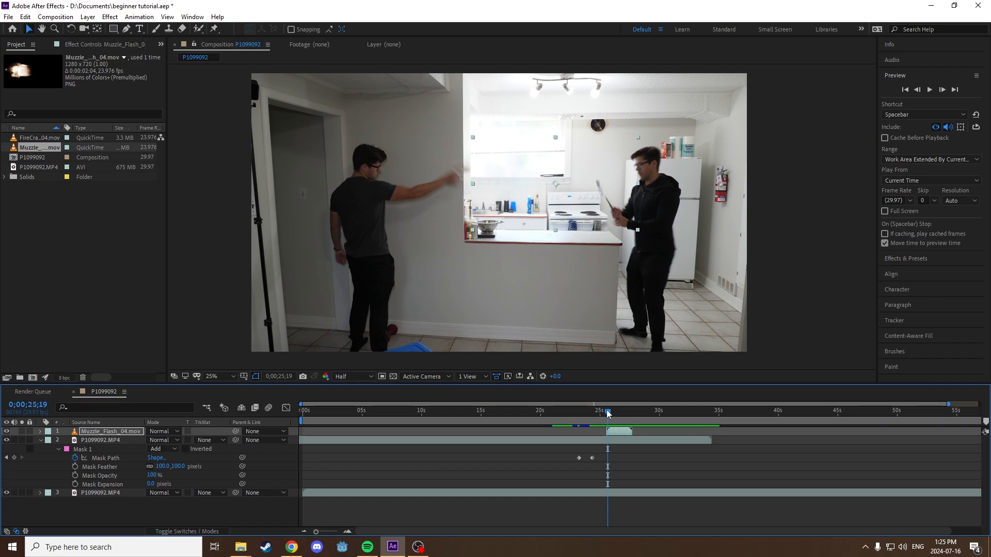
Inspect the muzzle flash up close at 0;00;25;18 and in the full frame
left_click(608, 413)
scroll(529, 200, "up", 4)
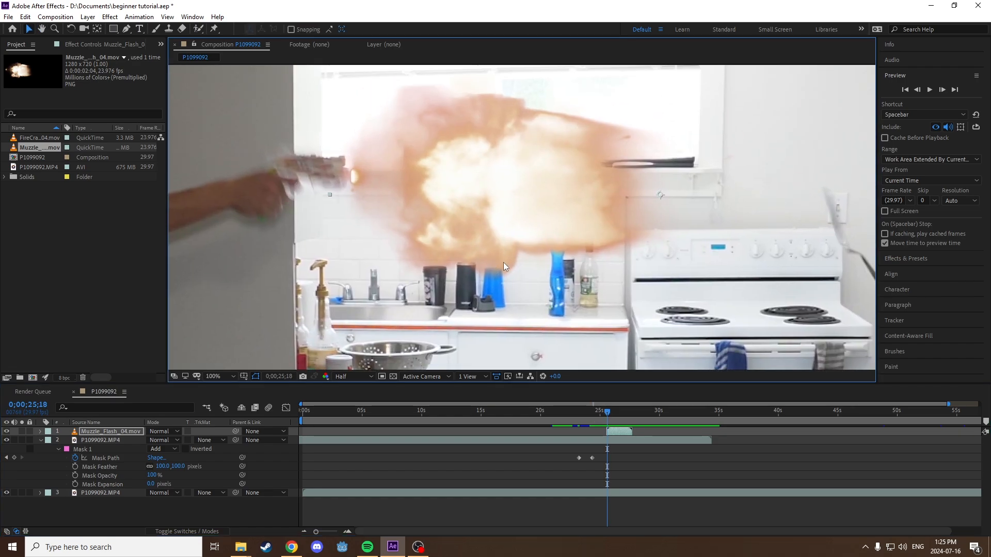
scroll(488, 243, "down", 2)
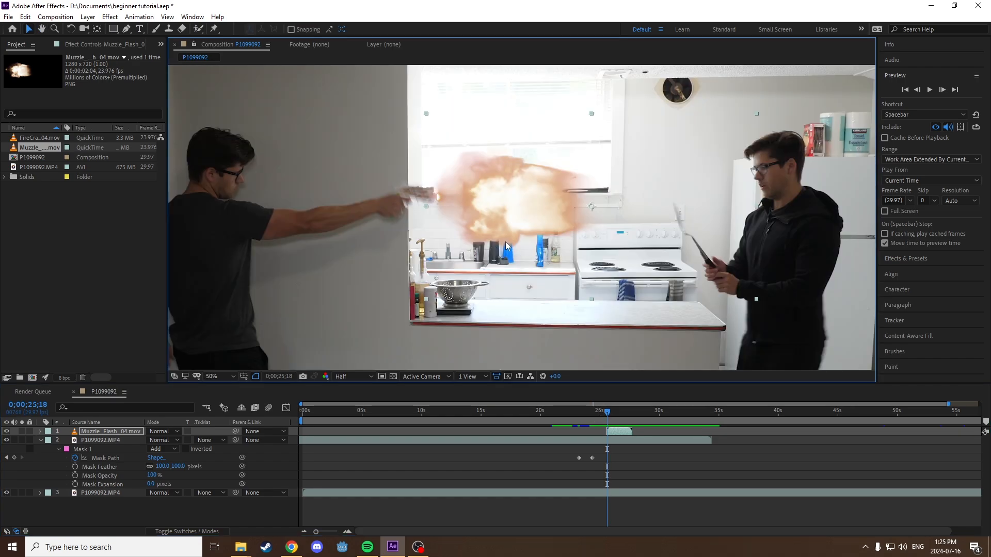
scroll(535, 250, "down", 2)
scroll(553, 278, "up", 2)
scroll(546, 280, "down", 2)
mouse_move(544, 276)
left_mouse_down()
mouse_move(539, 247)
mouse_move(538, 259)
left_mouse_up()
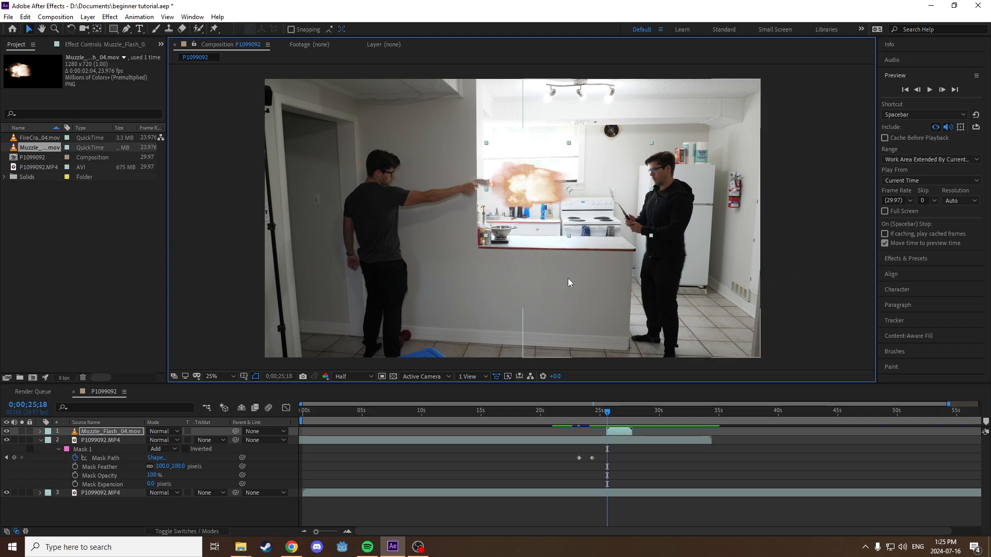
Examine how the flash blends with the bright window and the gun's barrel at 0;00;25;17
left_click_drag(607, 412, 607, 412)
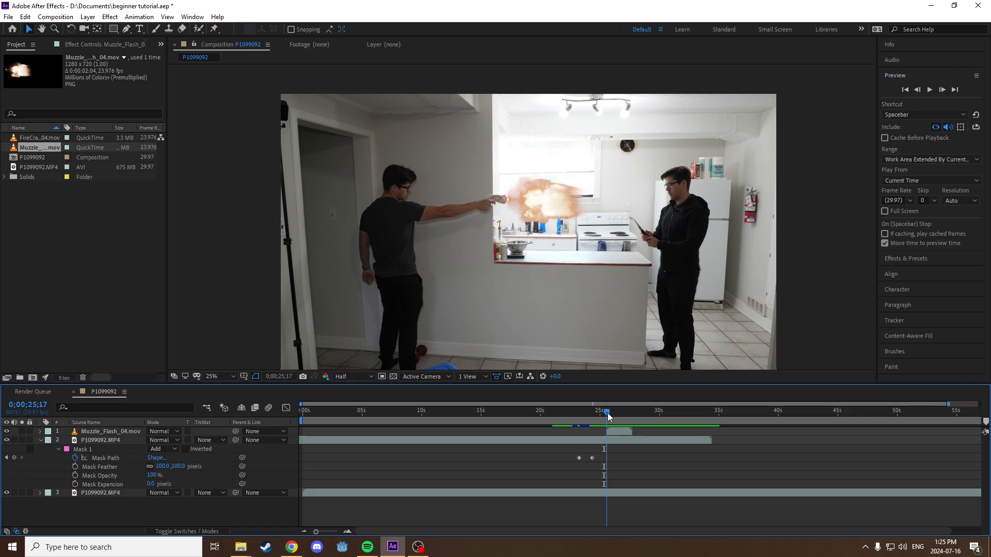
scroll(512, 209, "up", 2)
scroll(512, 209, "up", 2)
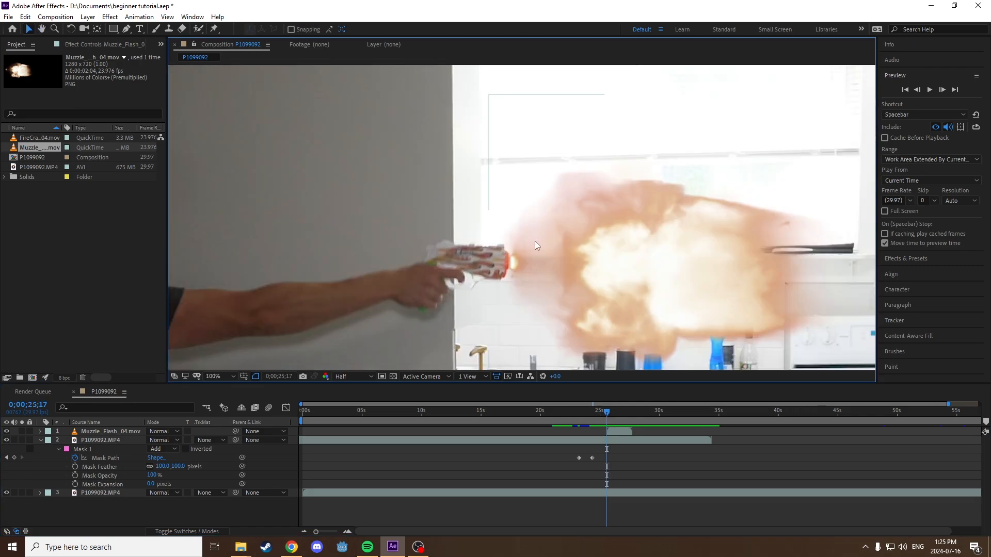
scroll(591, 165, "right", 3)
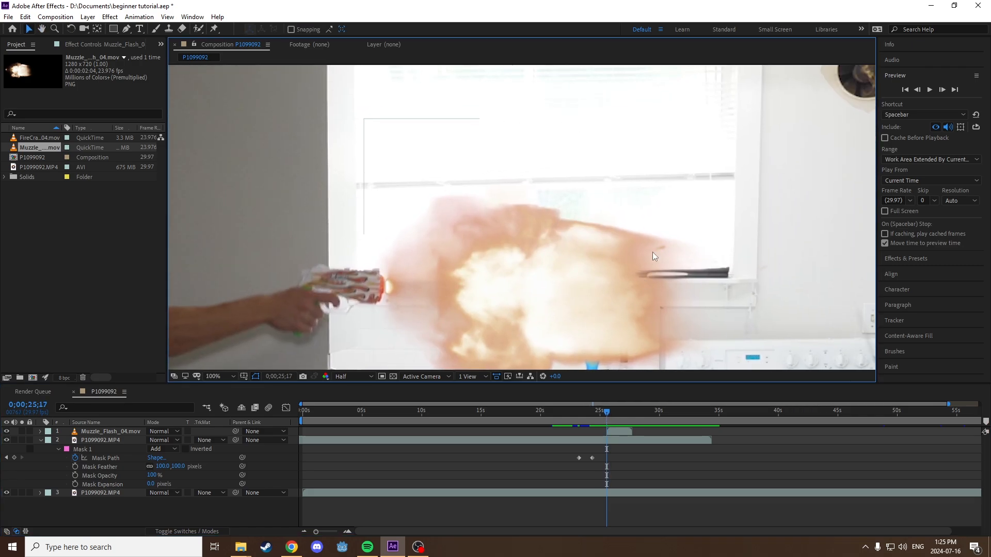
scroll(594, 242, "down", 3)
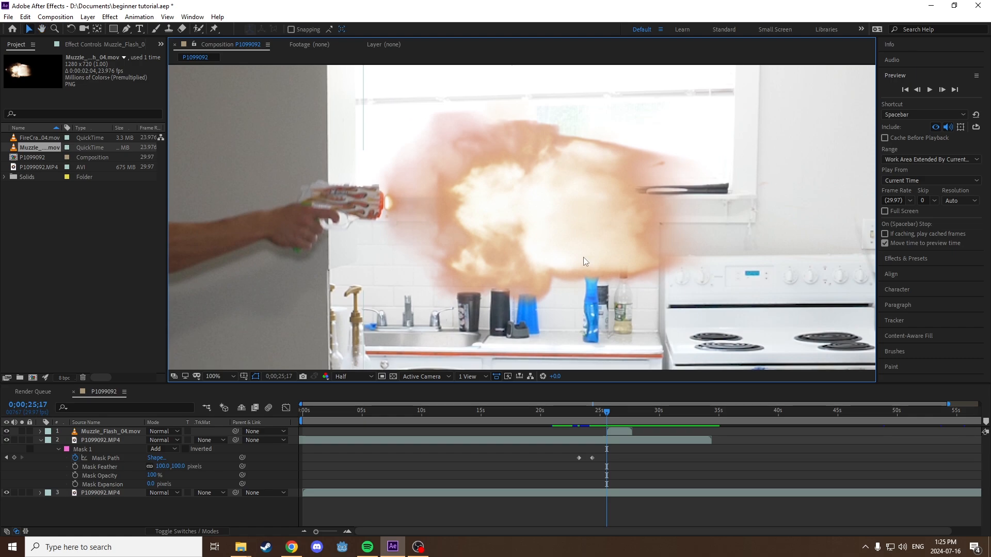
scroll(556, 271, "down", 2)
scroll(558, 282, "down", 1)
scroll(558, 282, "up", 1)
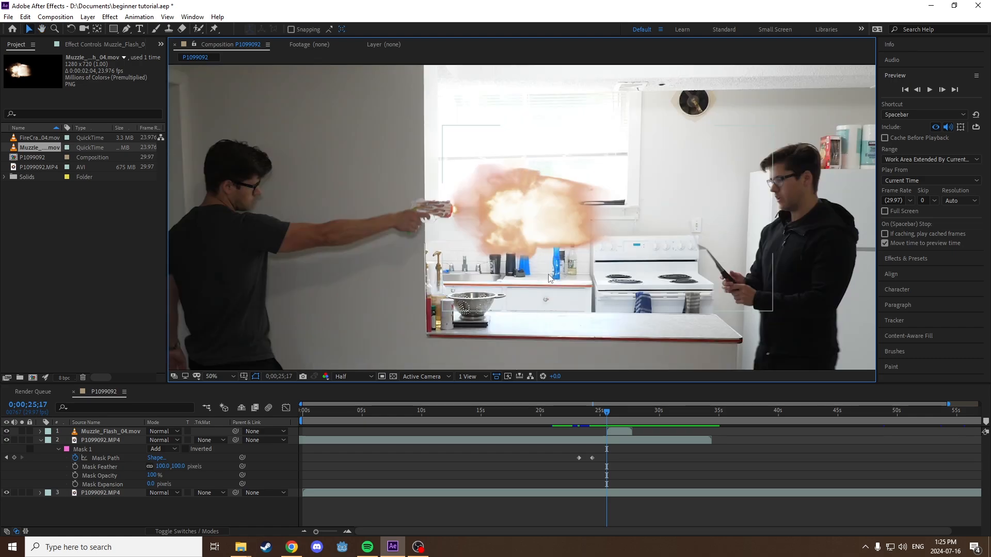
Move the muzzle flash onto the grey wall above the man holding the gun
left_click(523, 226)
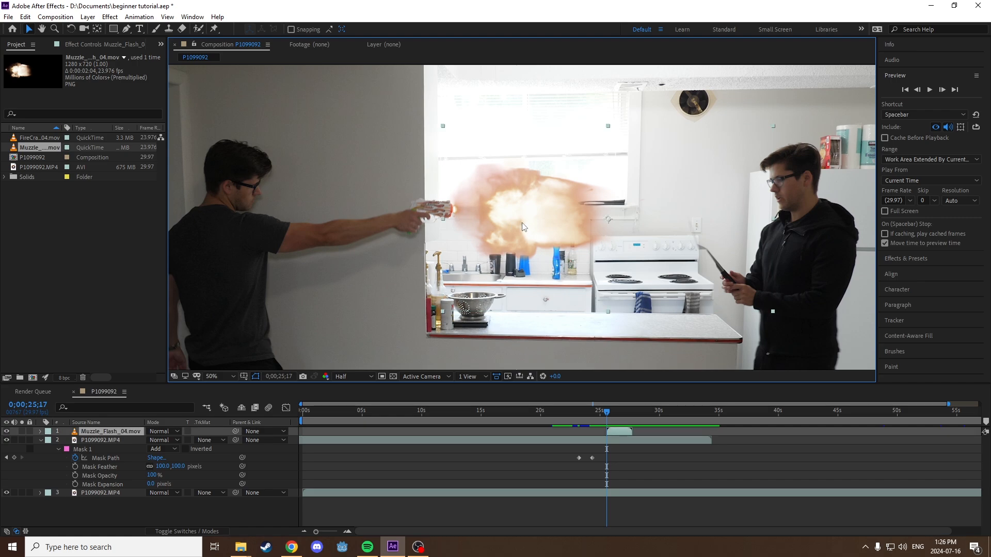
left_click(610, 456)
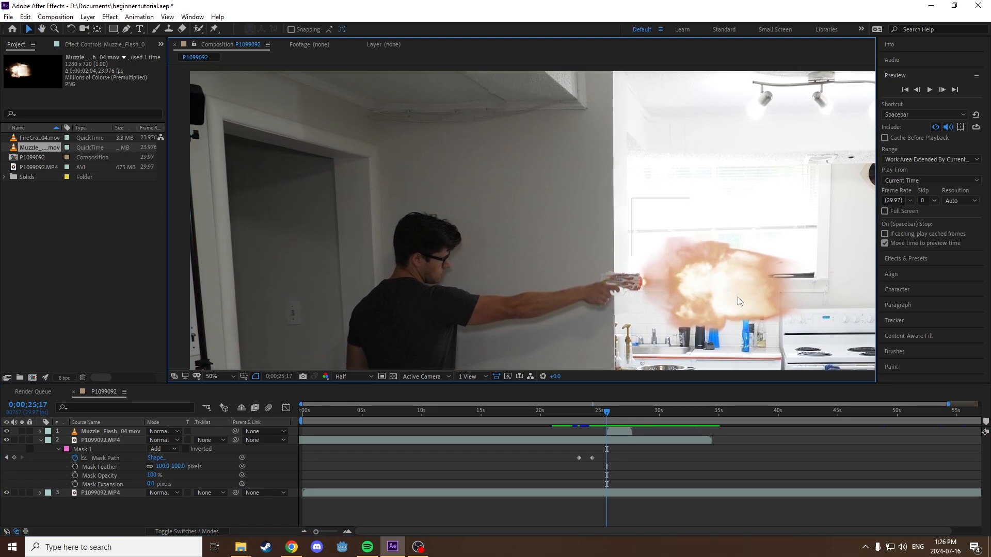
left_click(500, 208)
left_click_drag(500, 209, 527, 181)
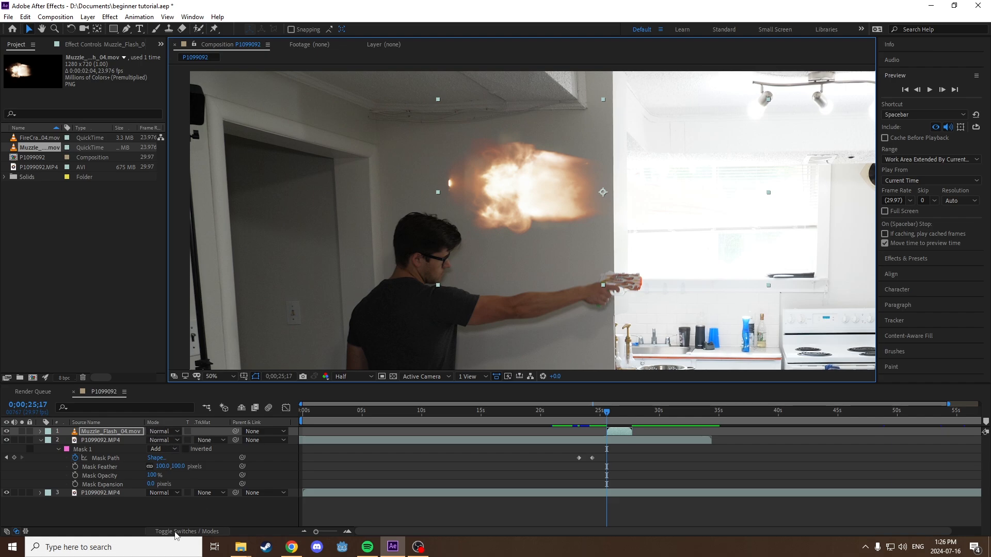
Set the blending mode of the Muzzle_Flash_04.mov layer to Screen
left_click(181, 532)
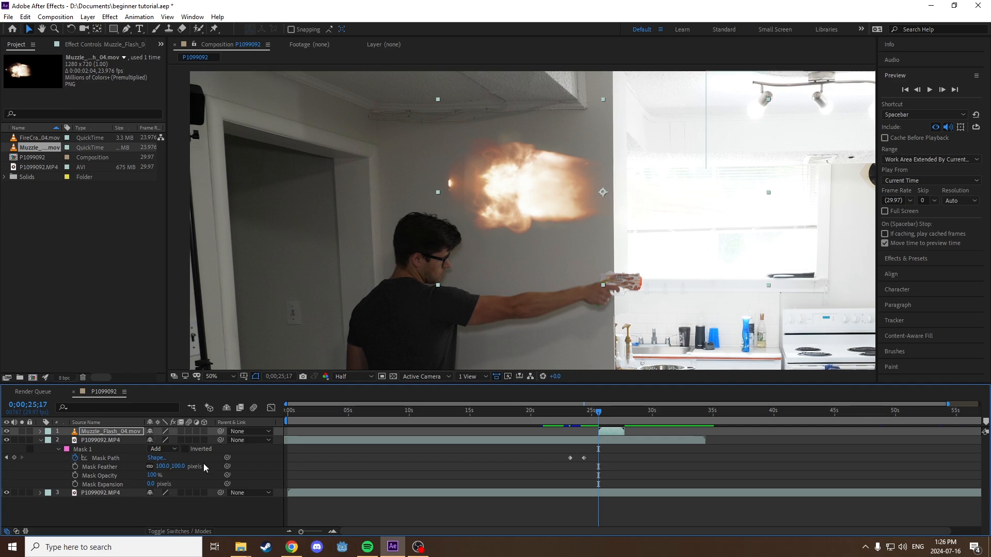
left_click(169, 532)
left_click(164, 440)
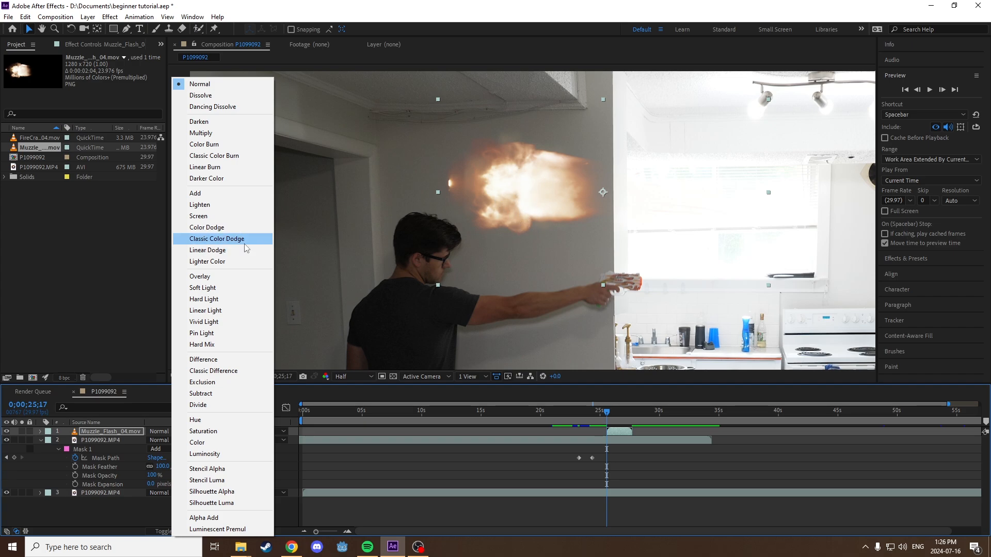
left_click(210, 218)
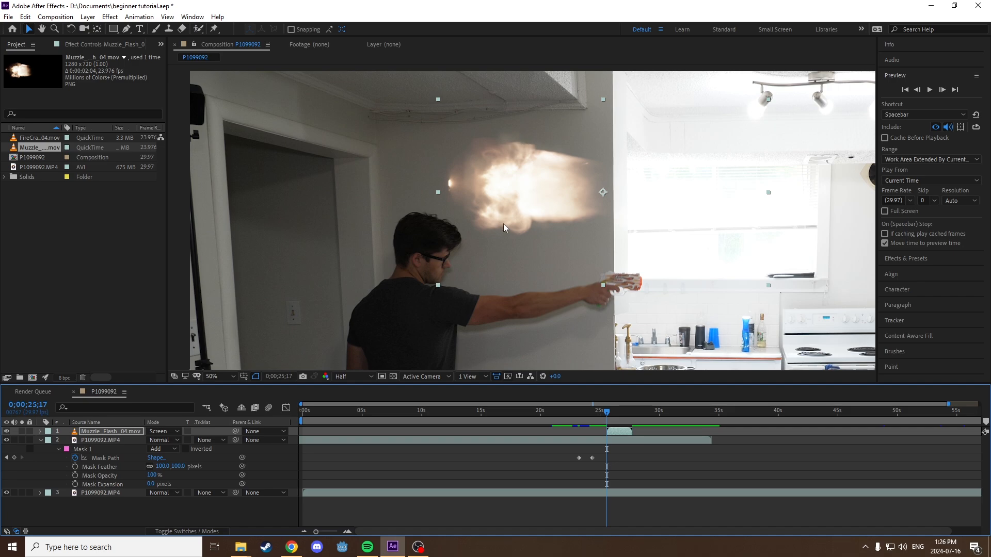
Set the Muzzle_Flash_04.mov layer's blending mode to Add and move the flash back to the gun's barrel
left_click(163, 432)
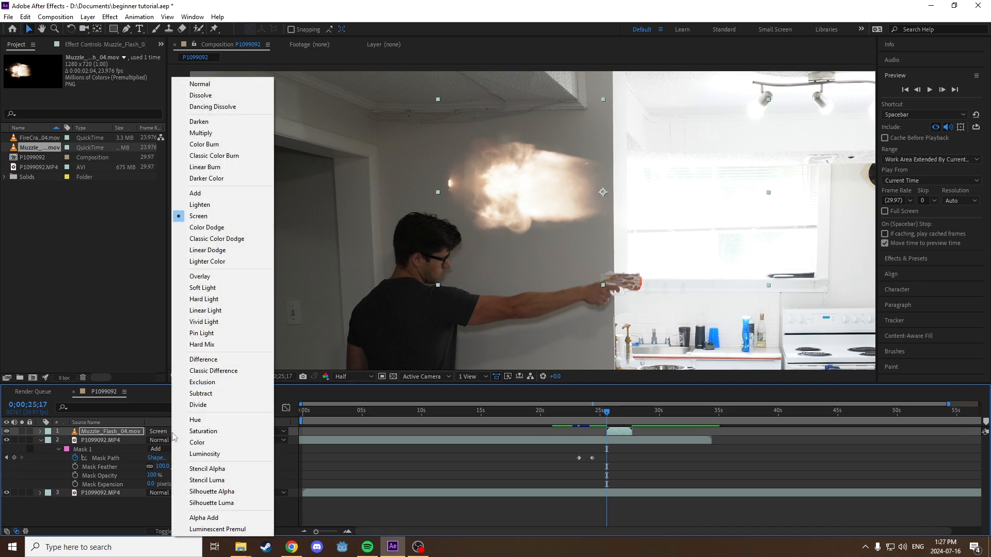
left_click(227, 197)
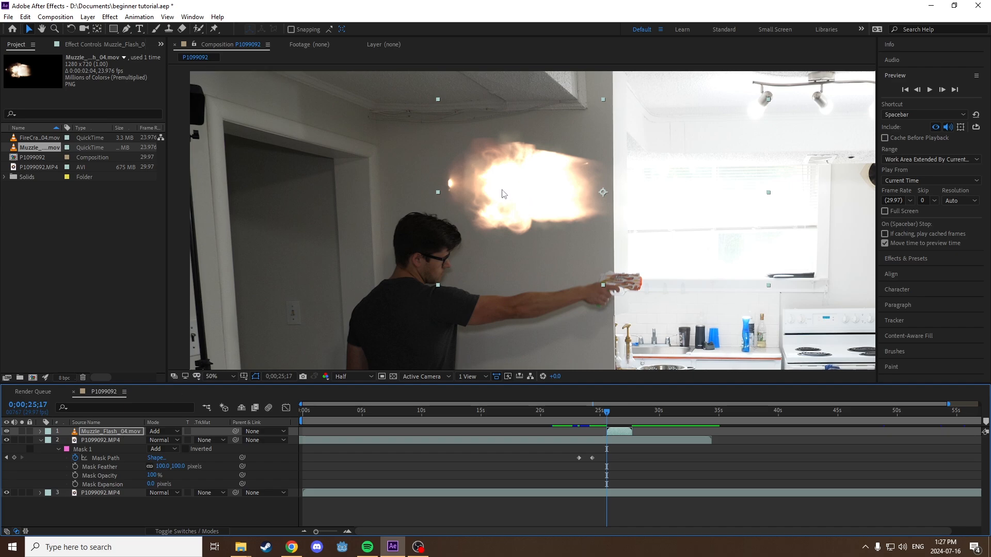
left_click_drag(530, 203, 471, 236)
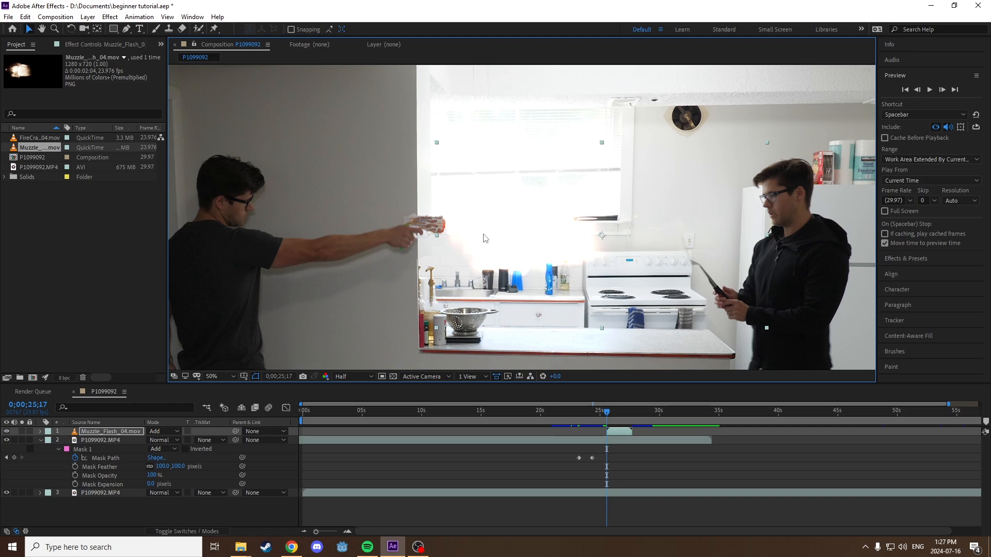
Play back the shot from just before the muzzle flash to review how it looks in Add mode
scroll(521, 258, "down", 3)
scroll(516, 260, "up", 6)
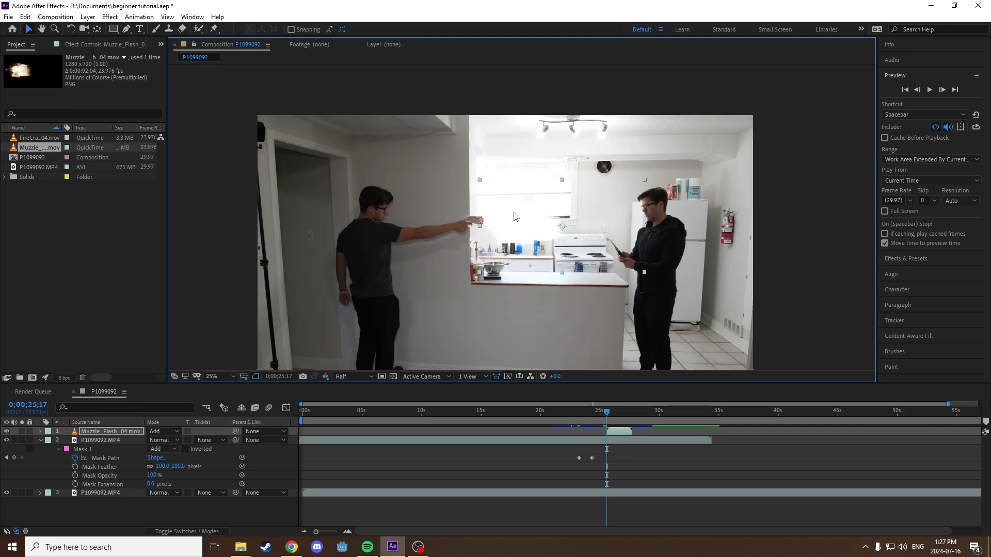
scroll(490, 260, "down", 3)
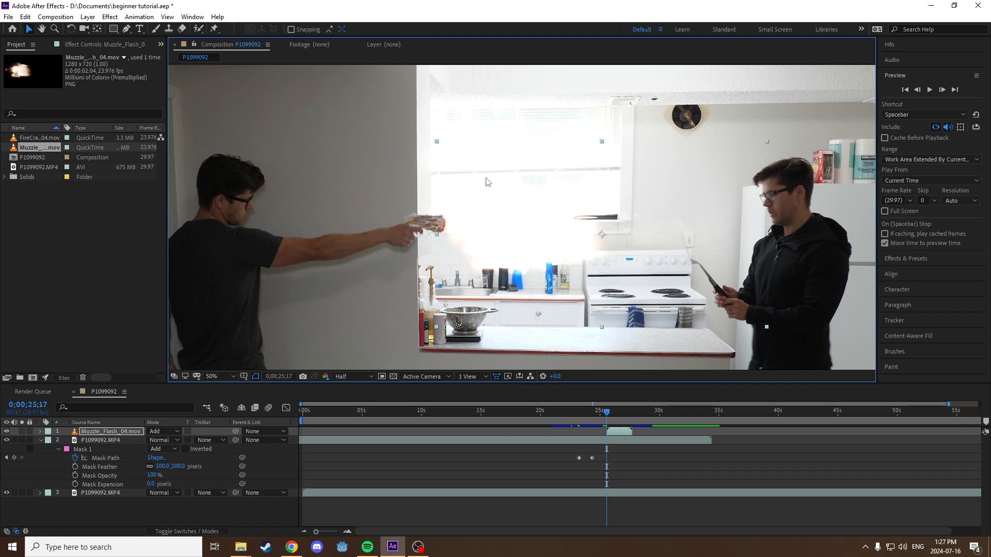
scroll(498, 277, "down", 1)
scroll(495, 300, "up", 1)
left_click_drag(622, 412, 603, 411)
scroll(509, 304, "down", 1)
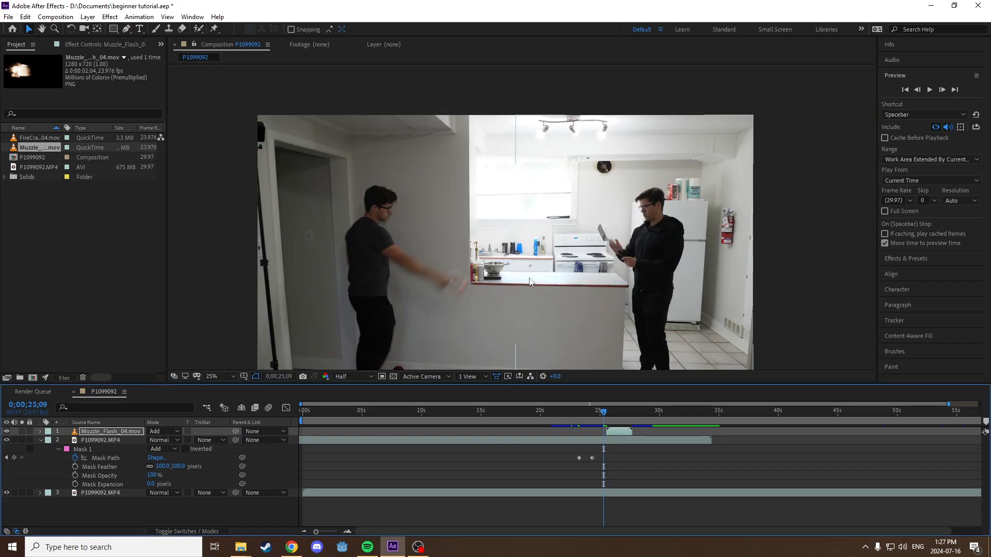
key("space")
left_click_drag(612, 413, 601, 412)
key("space")
key("space")
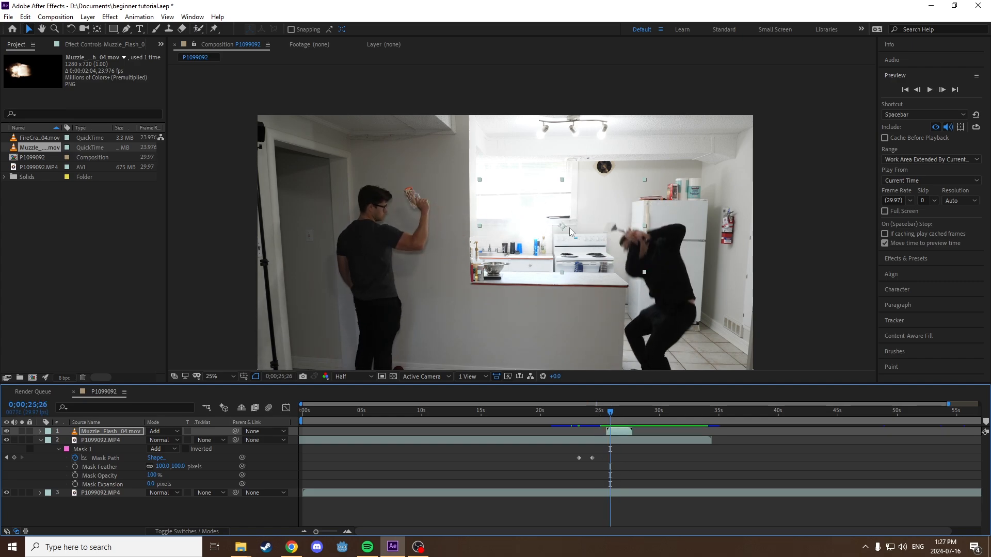
Try the Normal blending mode on the Muzzle_Flash_04.mov layer and play back the shot
left_click(163, 431)
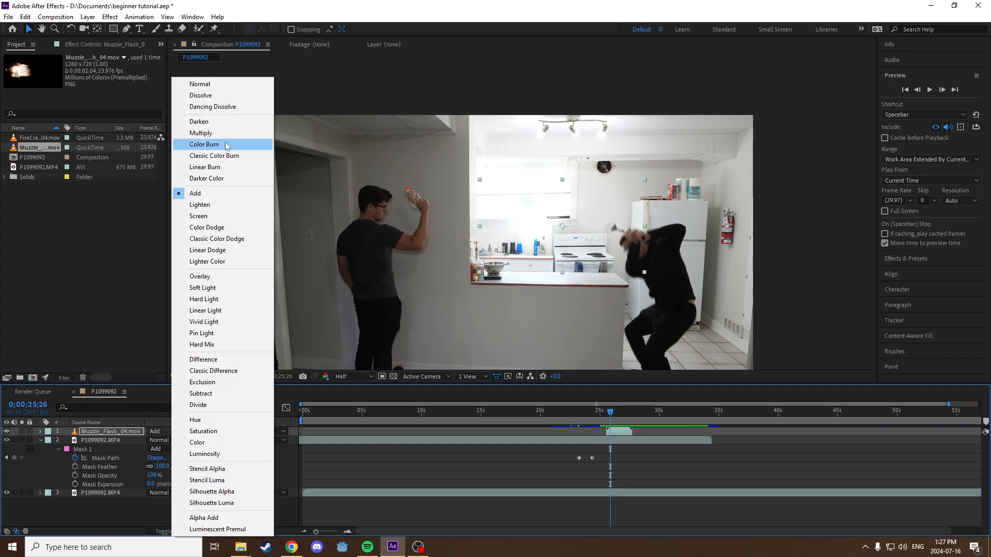
left_click(215, 85)
left_click_drag(609, 412, 603, 413)
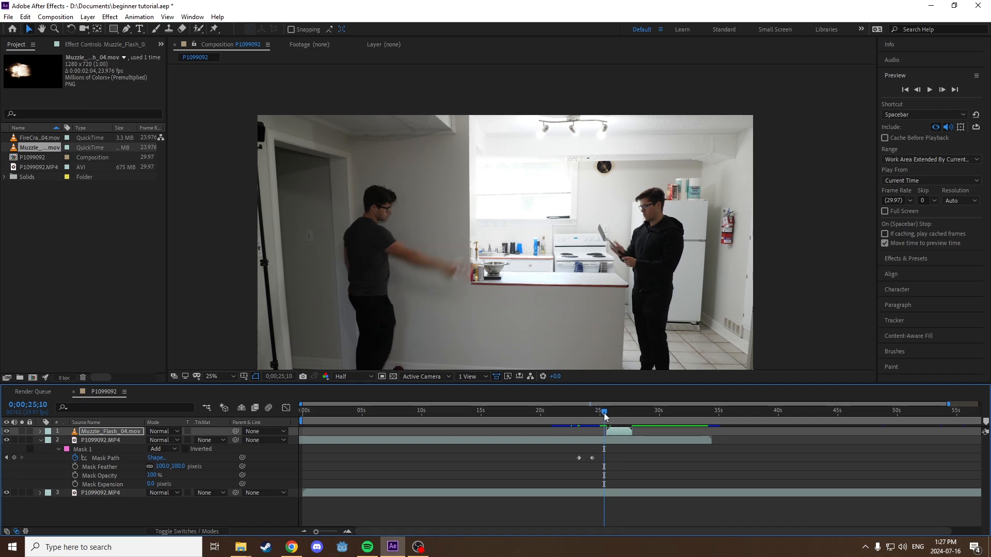
key("space")
key("space")
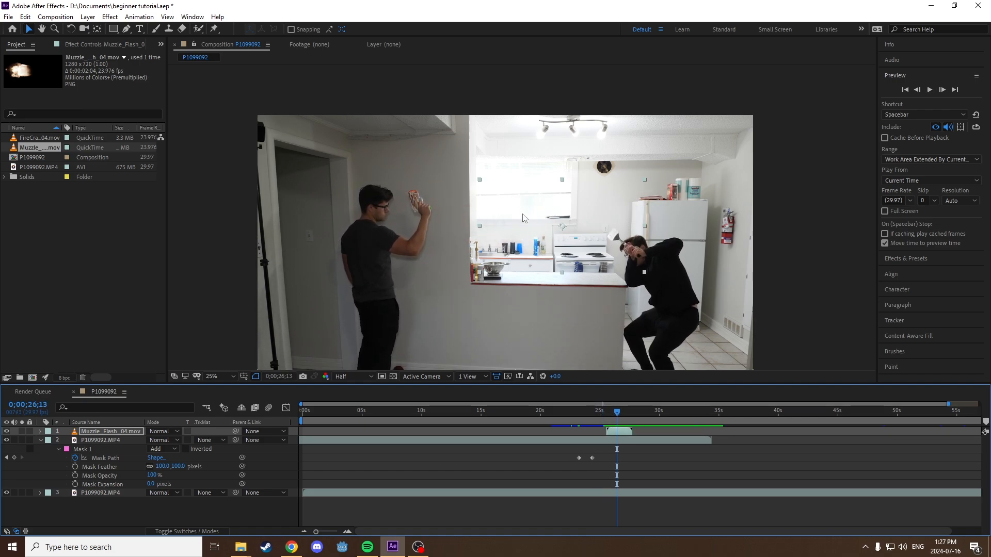
Set the Muzzle_Flash_04.mov layer's blending mode back to Add and preview the flash from 0;00;25;18
left_click(163, 431)
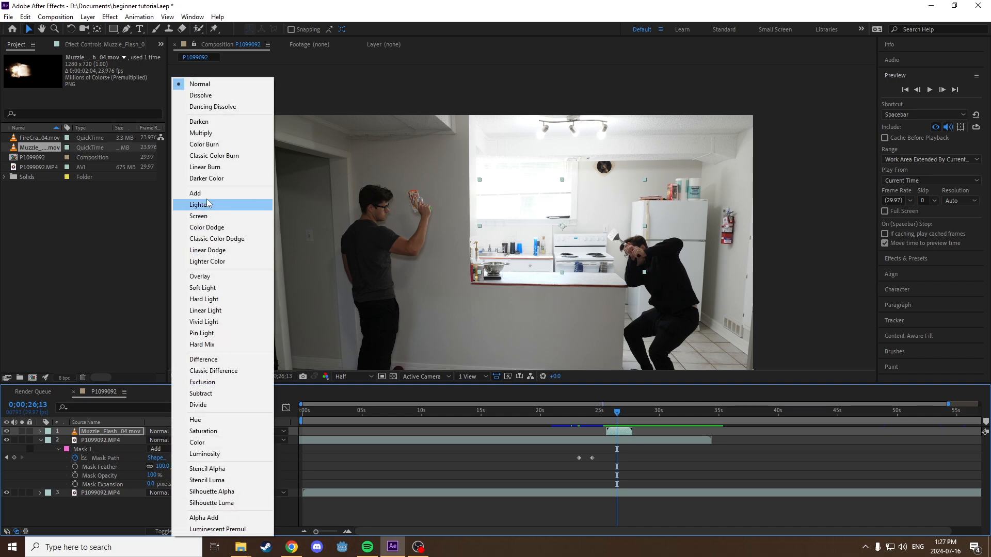
left_click(195, 193)
left_click(600, 411)
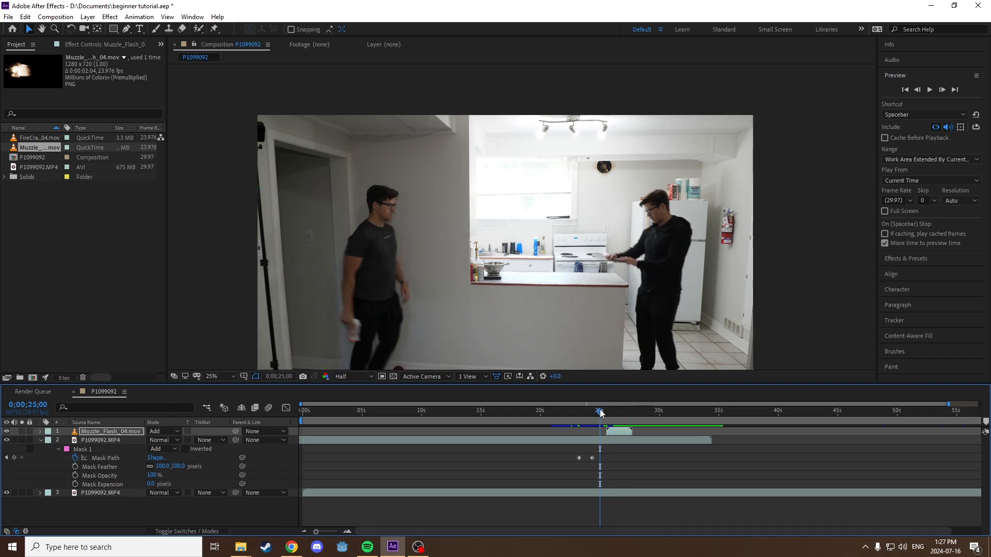
left_click_drag(600, 411, 607, 414)
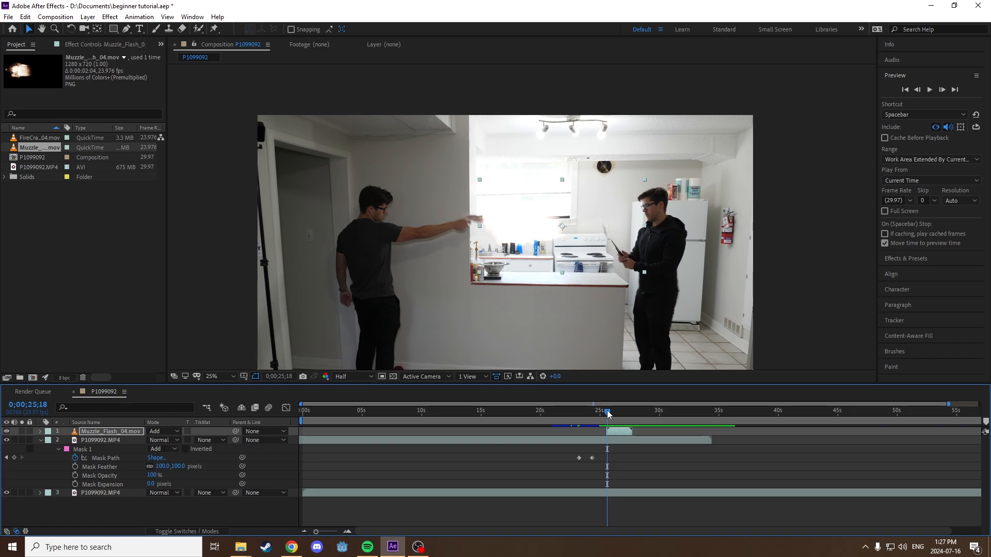
key("period")
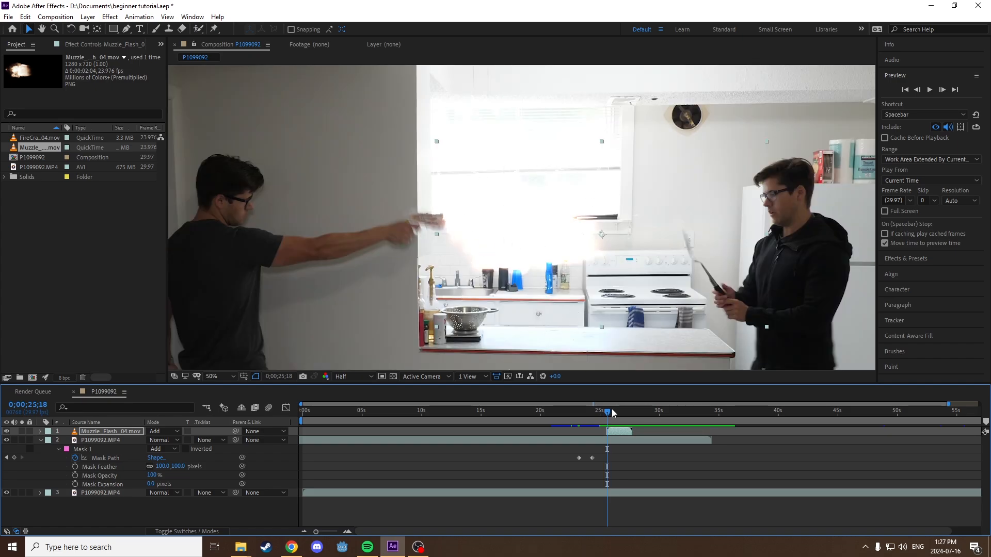
key("space")
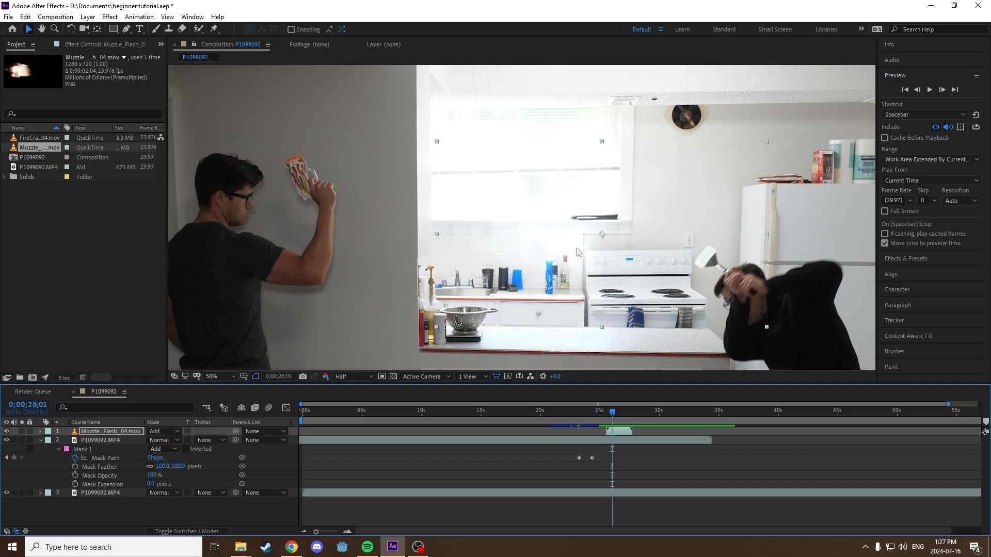
Set the Muzzle_Flash_04.mov layer's blending mode to Screen and inspect the flash at 0;00;25;17
left_click(156, 432)
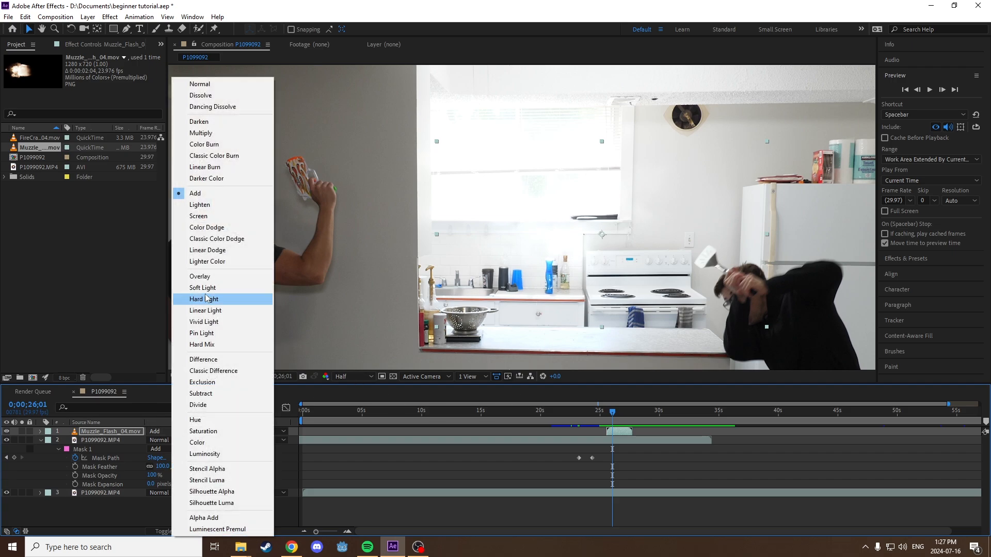
left_click(206, 217)
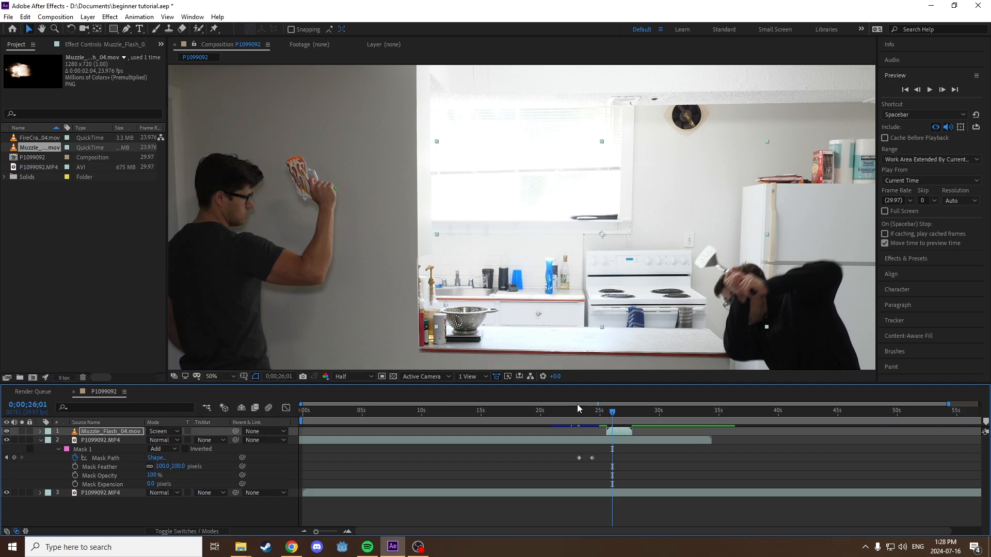
left_click_drag(613, 413, 607, 411)
scroll(496, 227, "down", 2)
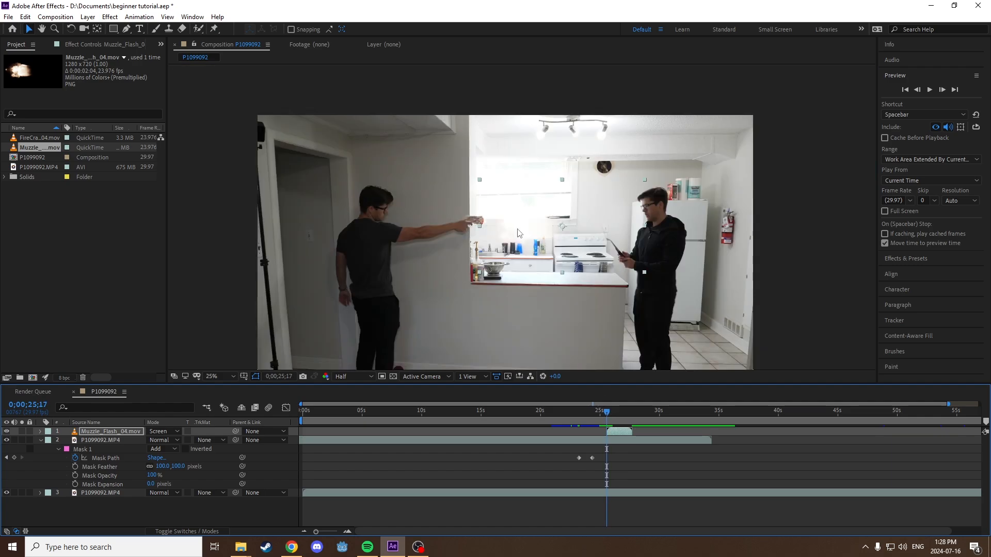
scroll(479, 233, "up", 2)
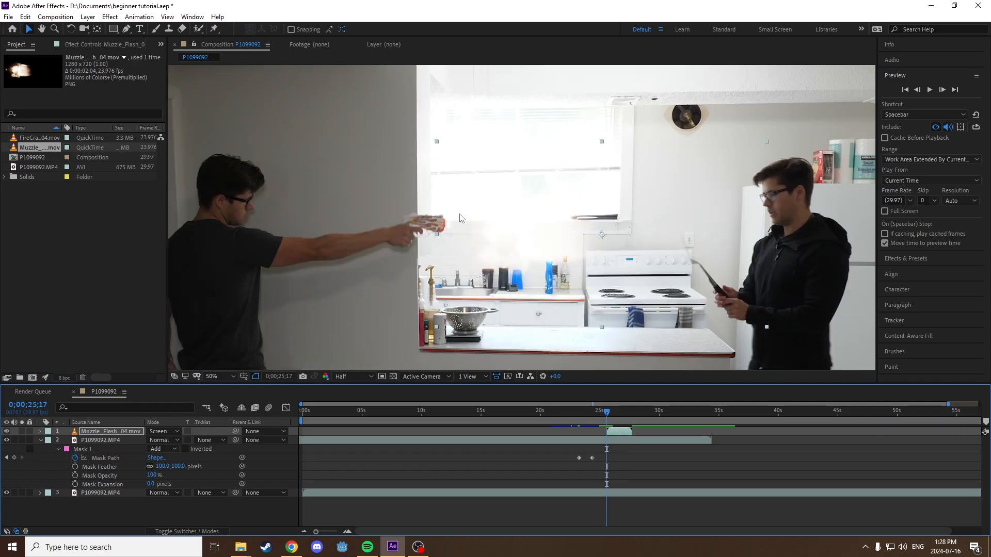
Try the Darken blending mode on the muzzle flash against the grey wall and in front of the bright window
left_click_drag(497, 235, 304, 185)
left_click(168, 434)
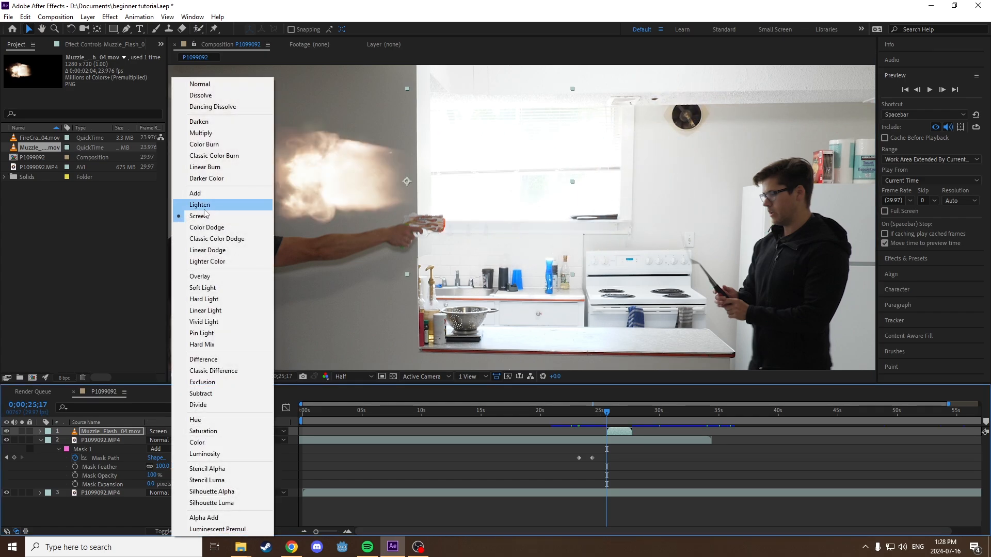
left_click(212, 122)
left_click_drag(339, 175, 351, 173)
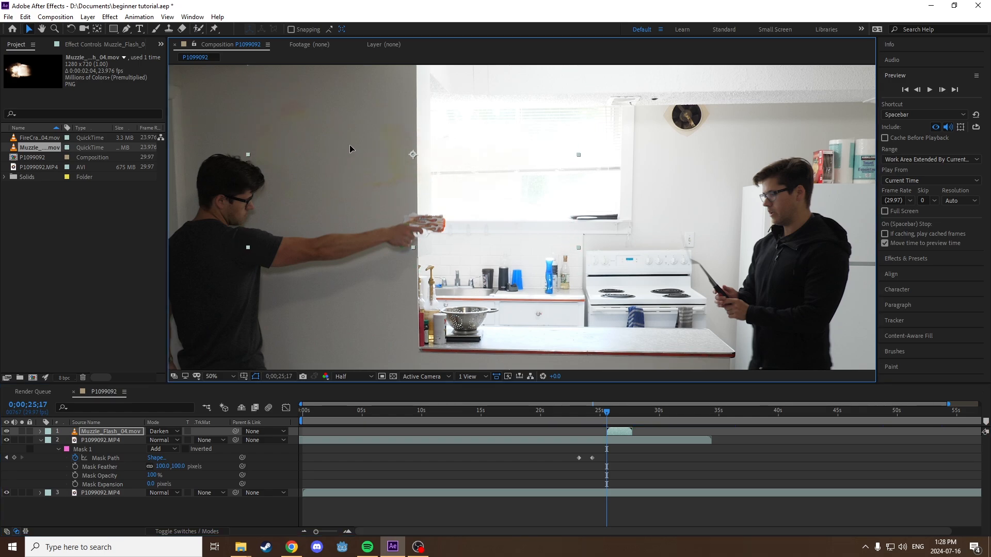
left_click_drag(338, 157, 335, 152)
left_click_drag(316, 164, 545, 210)
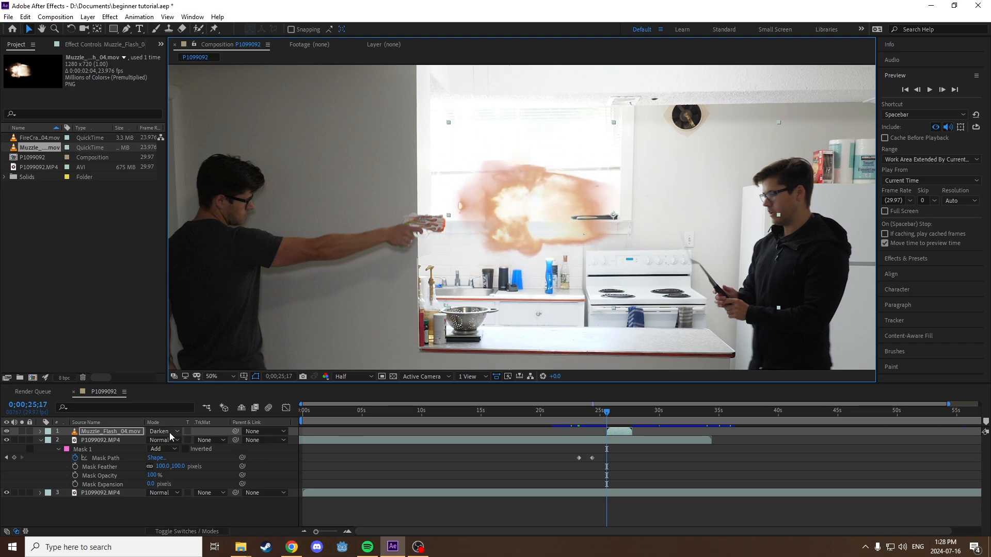
Try the Multiply and Color Burn blending modes on the muzzle flash, shifting it around in front of the window
left_click(174, 436)
left_click(204, 132)
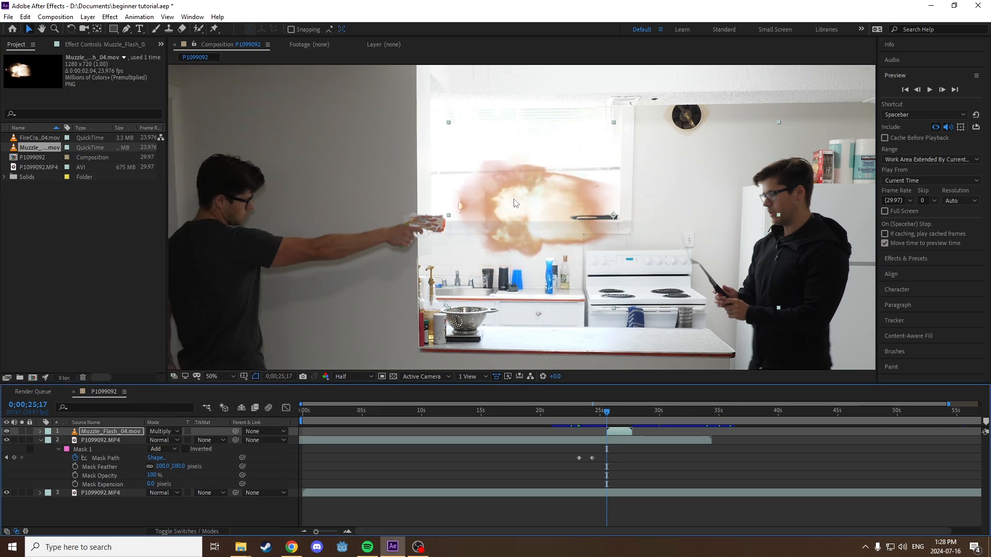
left_click_drag(513, 203, 515, 189)
left_click(169, 435)
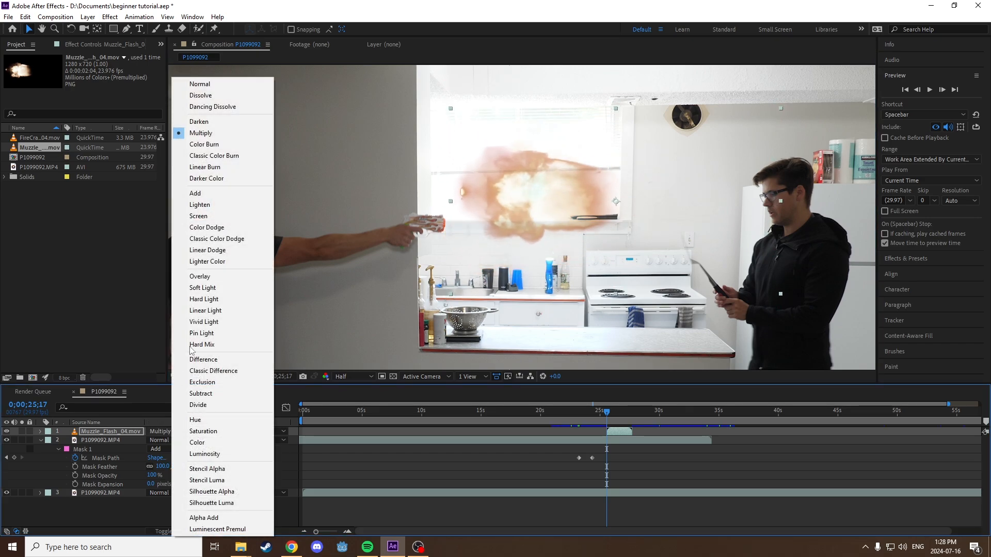
left_click(204, 144)
mouse_move(515, 218)
left_mouse_down()
mouse_move(499, 258)
mouse_move(550, 248)
mouse_move(549, 235)
left_mouse_up()
Try the Classic Color Burn and Linear Burn blending modes, moving the flash to the gun's barrel
left_click(176, 430)
left_click(217, 155)
left_click(164, 432)
left_click(208, 168)
left_click_drag(531, 206, 520, 213)
Try the Darker Color and Overlay blending modes, moving the flash down over the sink and counter
left_click(163, 432)
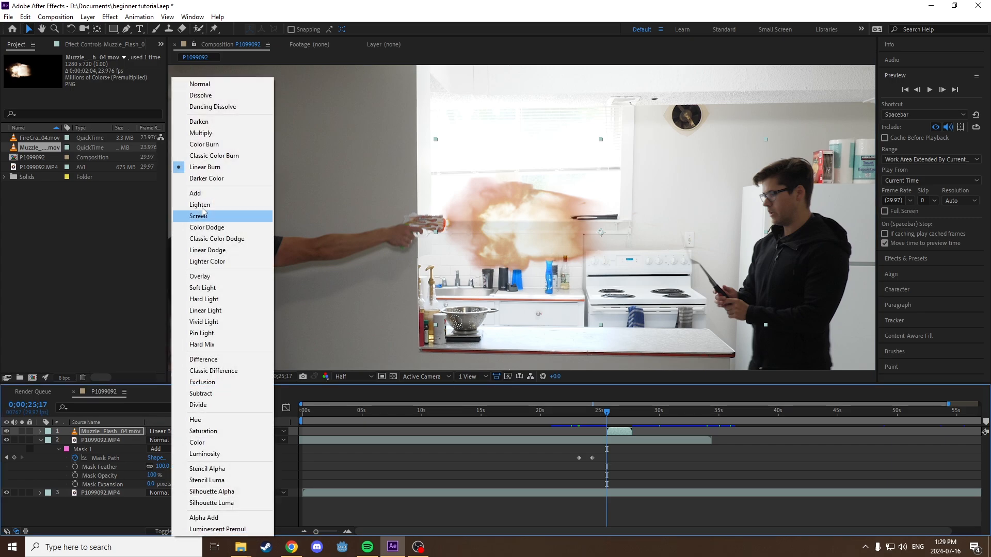
left_click(208, 176)
mouse_move(507, 230)
left_mouse_down()
mouse_move(513, 243)
mouse_move(508, 235)
left_mouse_up()
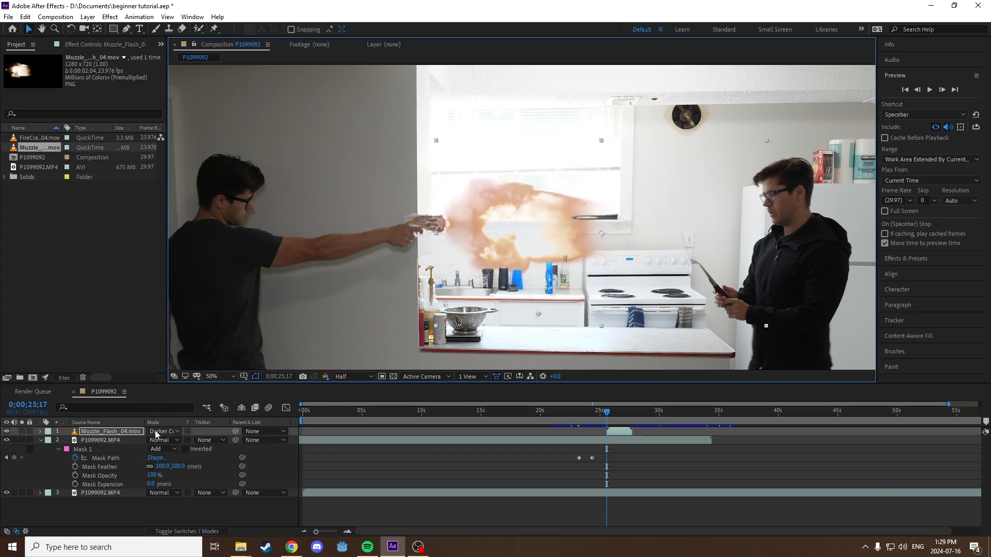
left_click(156, 435)
left_click(207, 278)
left_click_drag(548, 223, 552, 280)
Try the Soft Light and Hard Light blending modes, moving the flash back to the gun's barrel
left_click(165, 434)
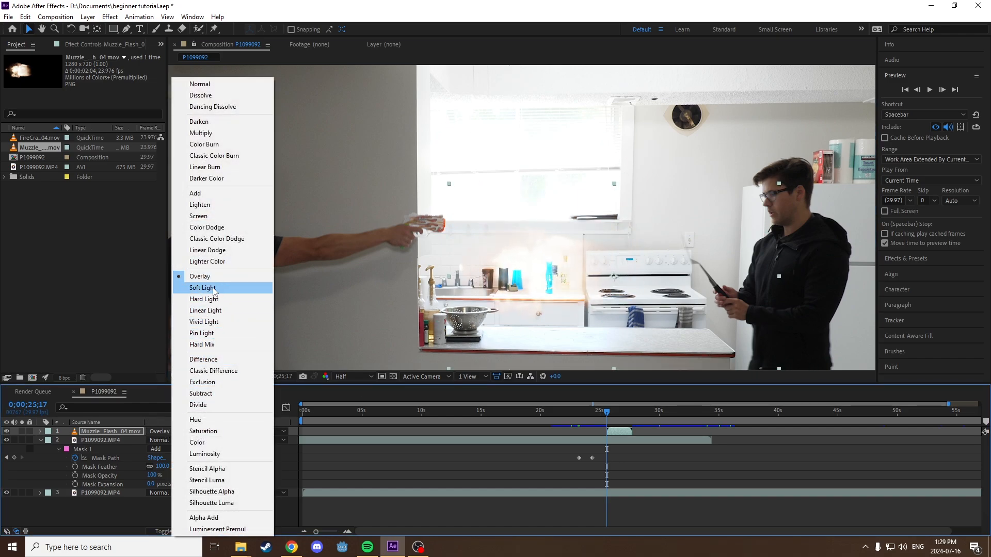
left_click(213, 289)
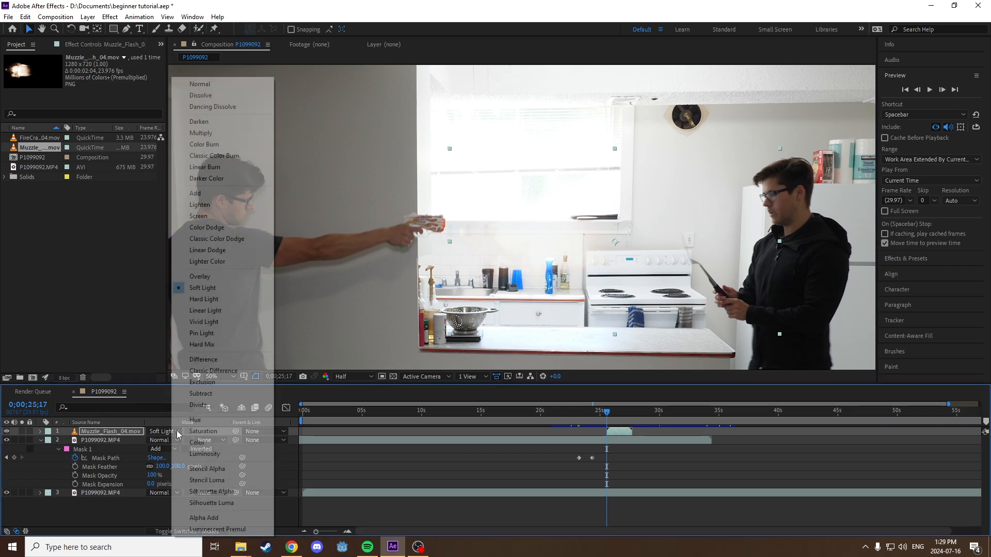
left_click(204, 298)
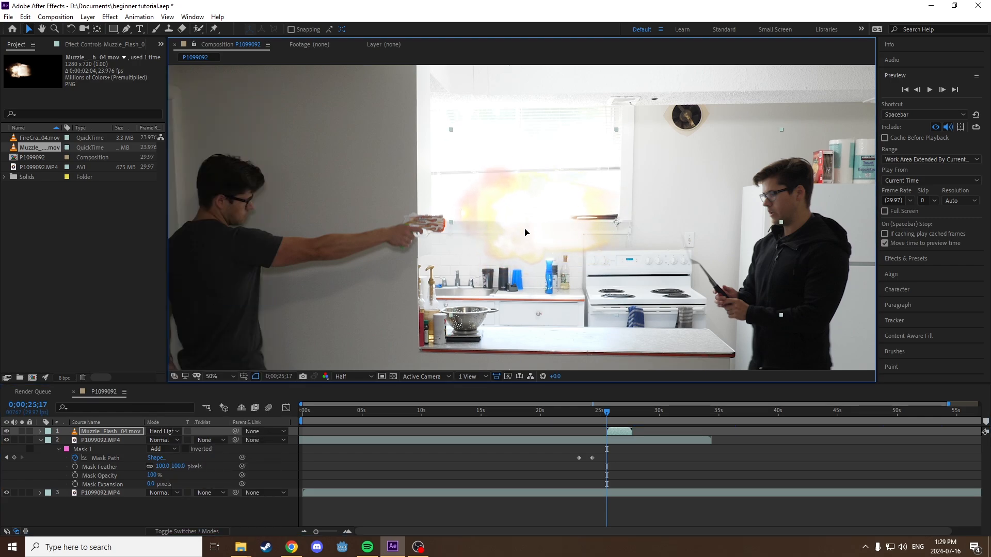
left_click_drag(525, 232, 513, 239)
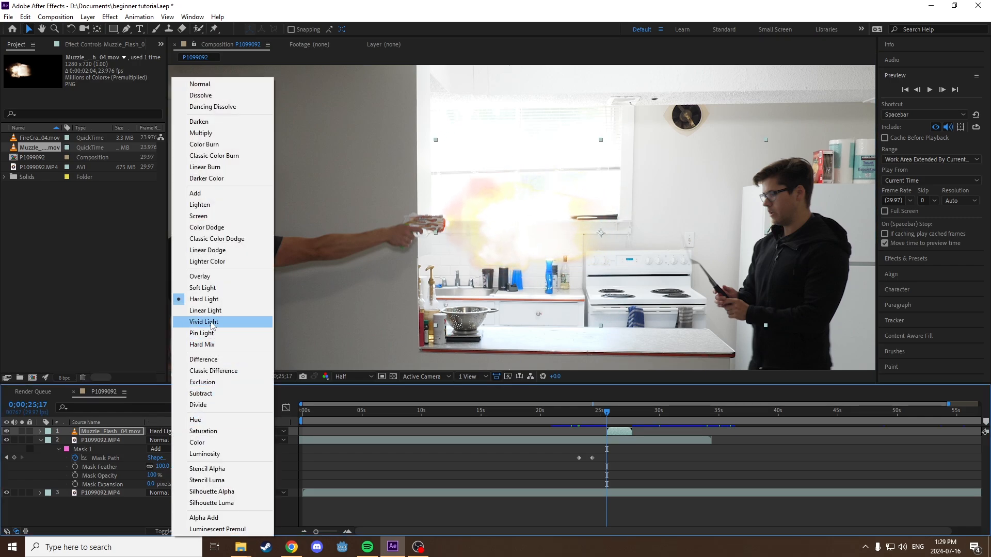
Try the Vivid Light and Subtract blending modes on the muzzle flash, nudging it at the gun's barrel
left_click(213, 323)
left_click_drag(511, 243, 507, 234)
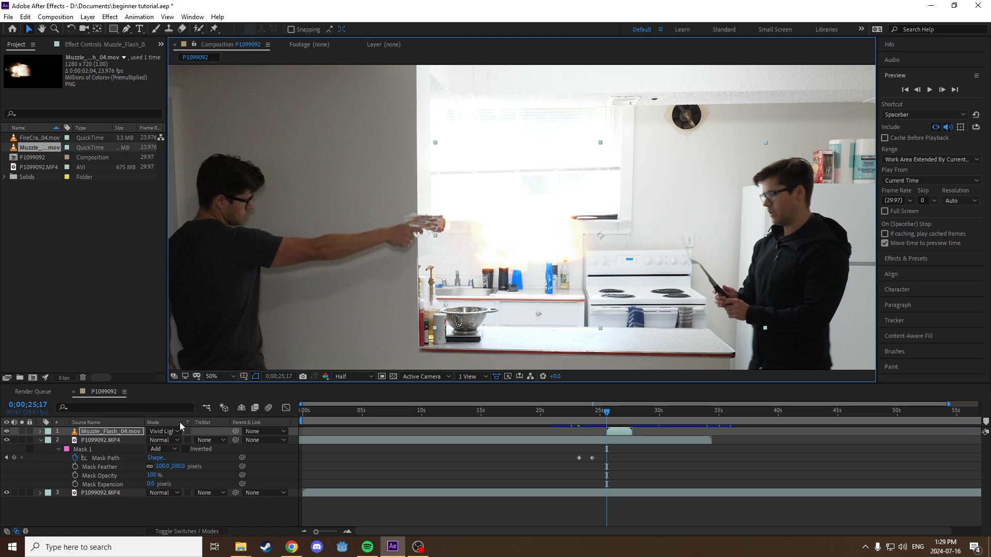
left_click(164, 431)
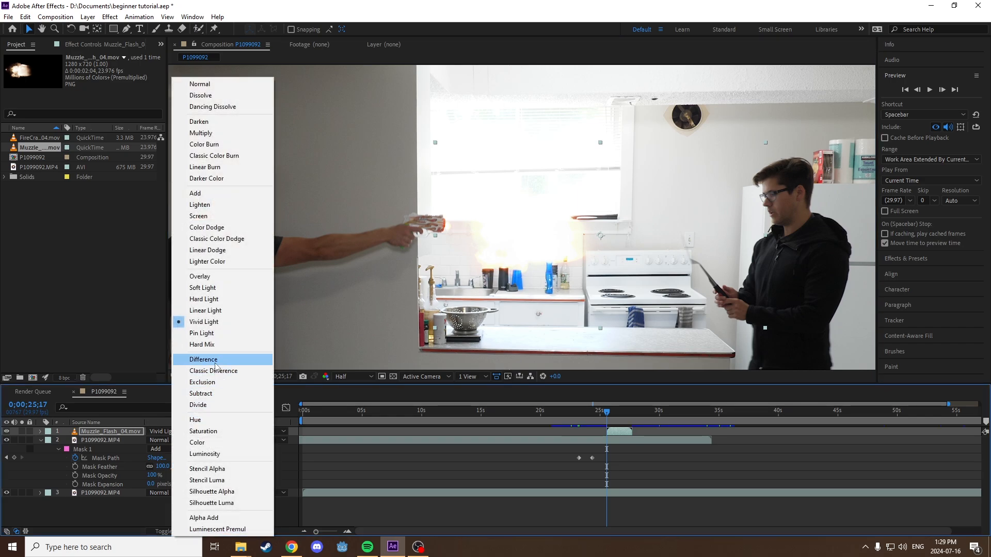
left_click(204, 393)
left_click_drag(524, 237, 523, 235)
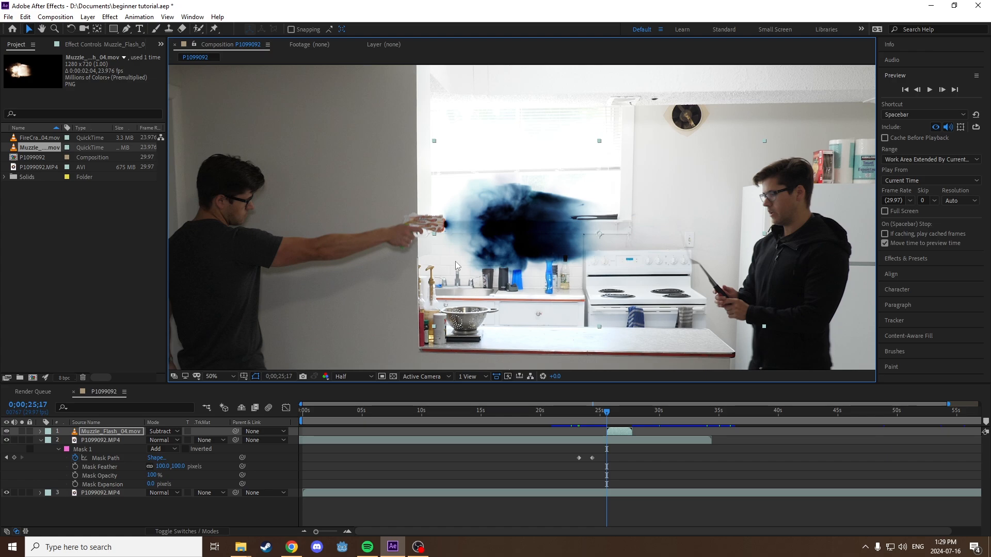
Try the Divide and Saturation blending modes on the Muzzle_Flash_04.mov layer
left_click(164, 431)
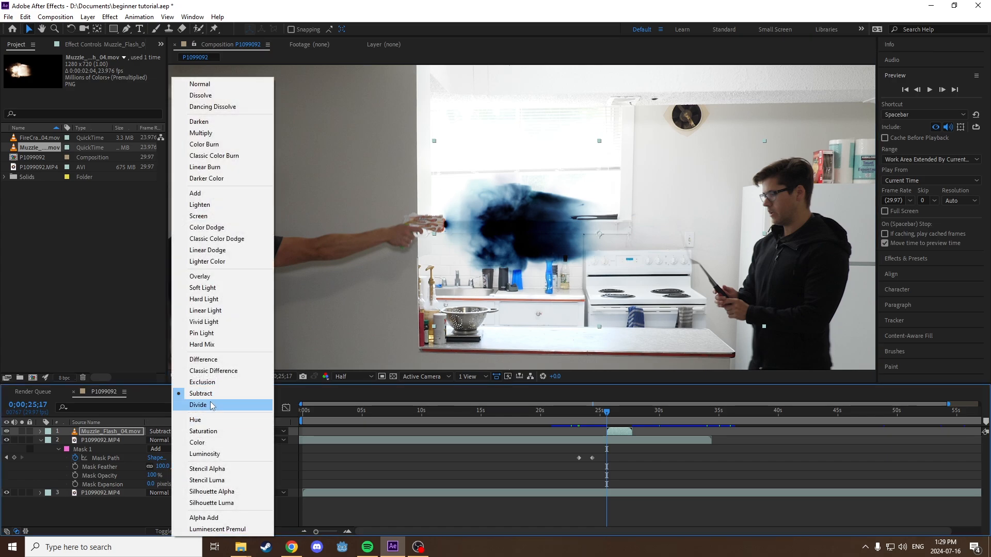
left_click(204, 402)
mouse_move(520, 243)
left_mouse_down()
mouse_move(521, 268)
mouse_move(412, 294)
mouse_move(315, 296)
mouse_move(323, 146)
mouse_move(497, 204)
mouse_move(527, 232)
left_mouse_up()
left_click(159, 432)
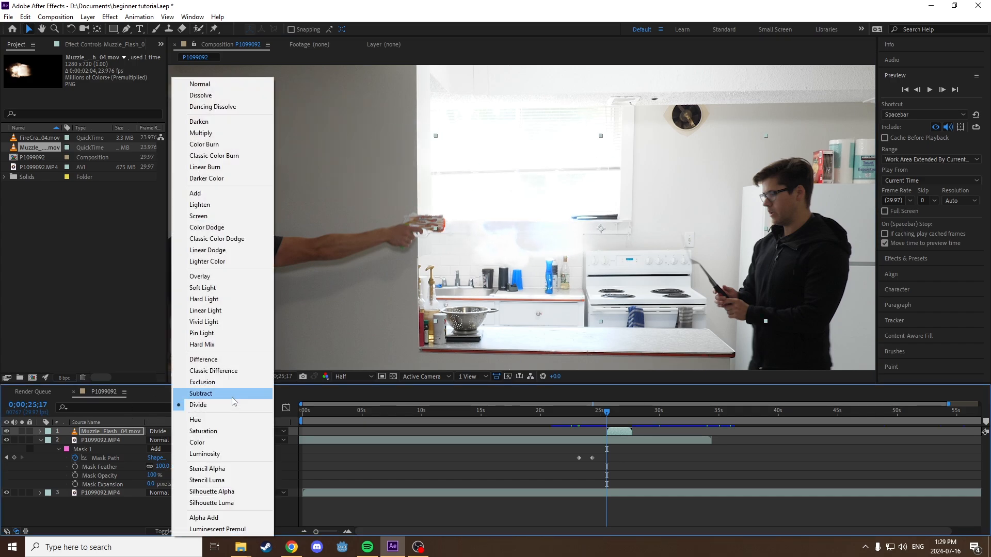
left_click(212, 432)
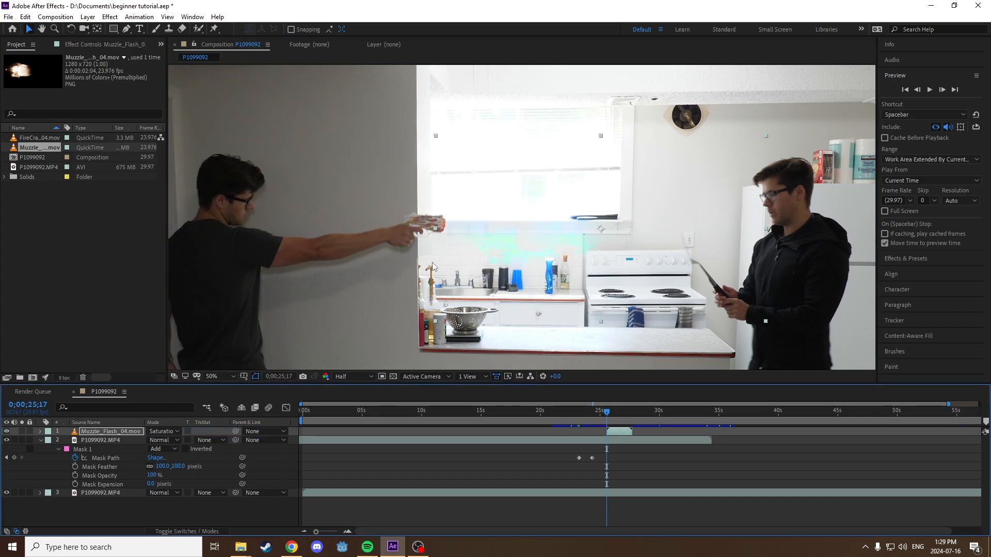
Return the Muzzle_Flash_04.mov layer's blending mode to Screen
left_click(163, 432)
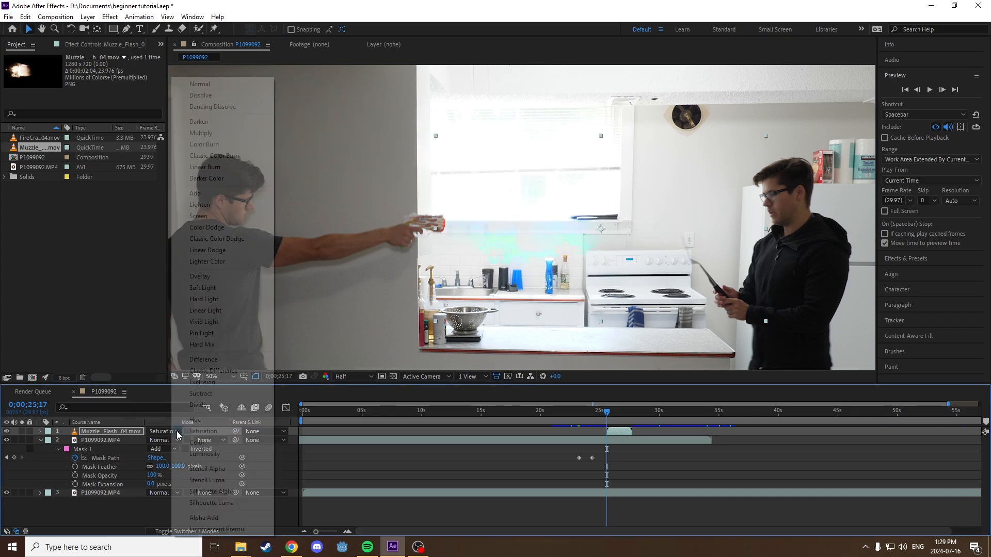
left_click(207, 216)
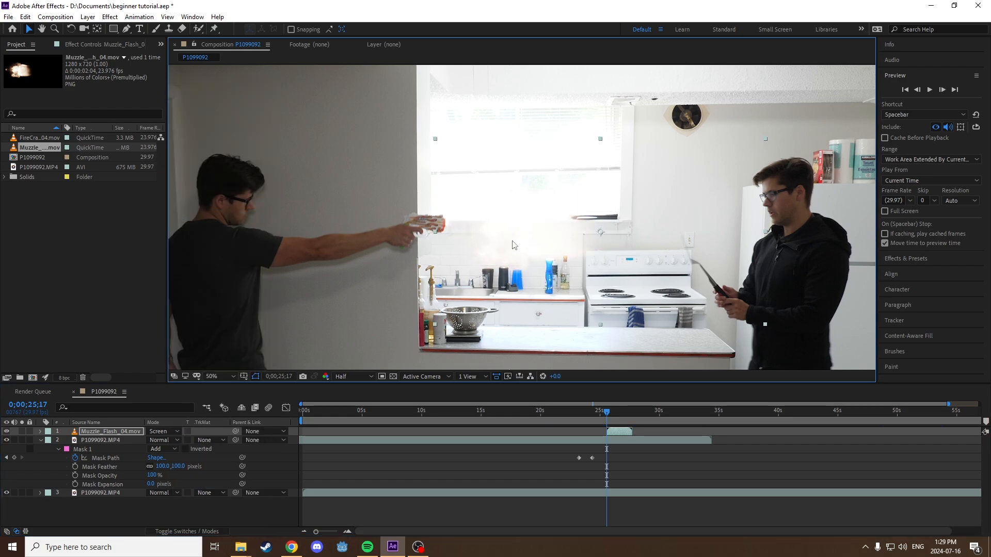
Set the Muzzle_Flash_04.mov layer's blending mode to Add
left_click(151, 433)
left_click(206, 192)
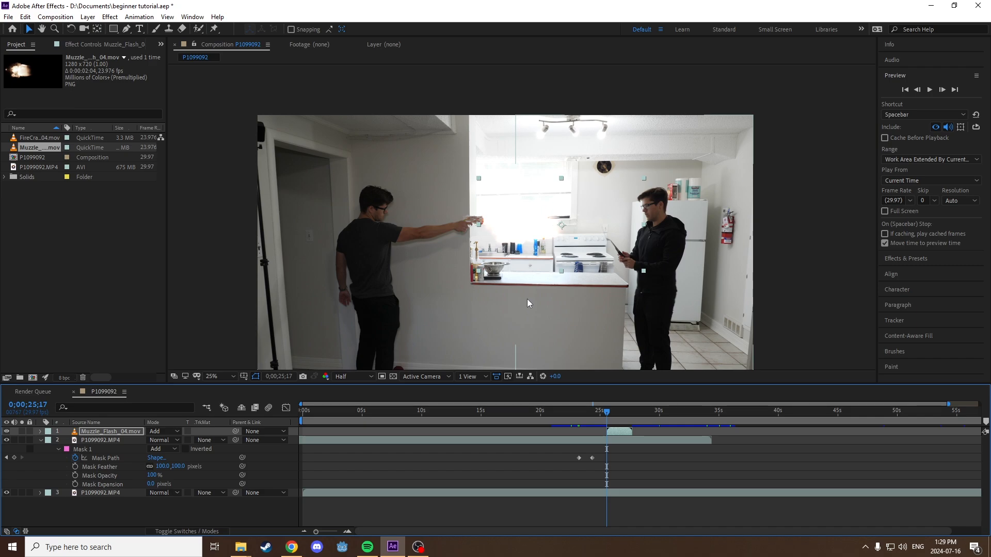
scroll(526, 299, "down", 2)
scroll(526, 298, "up", 2)
left_click(526, 299)
Add FireCracker_04.mov to the composition as the top layer and slide its clip to about 22 seconds
left_click(32, 138)
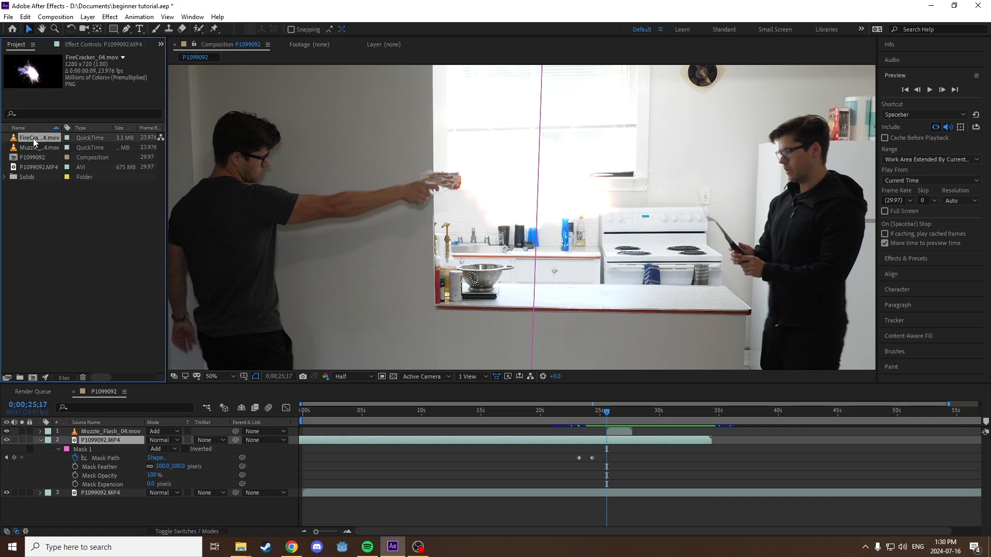
left_click_drag(31, 141, 124, 423)
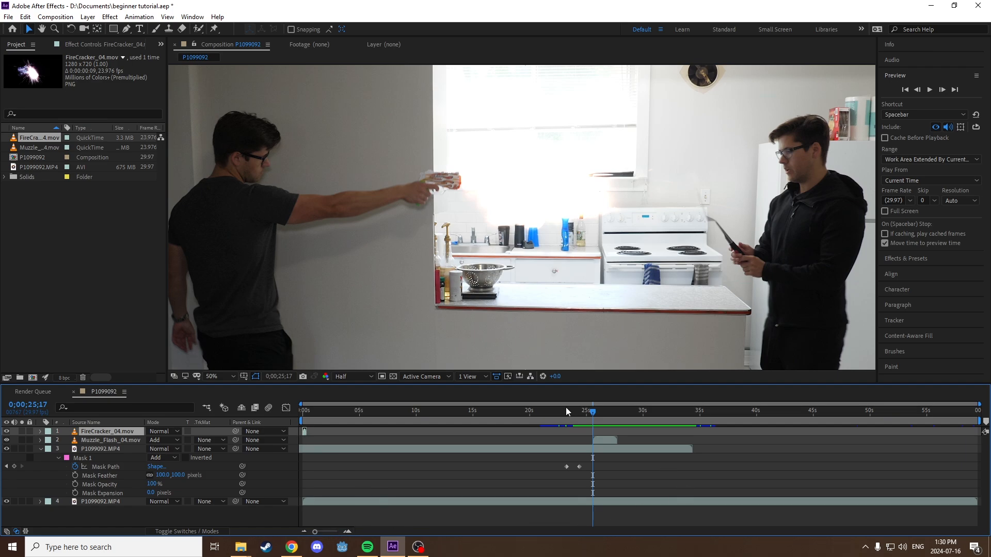
left_click_drag(565, 407, 312, 427)
left_click(324, 532)
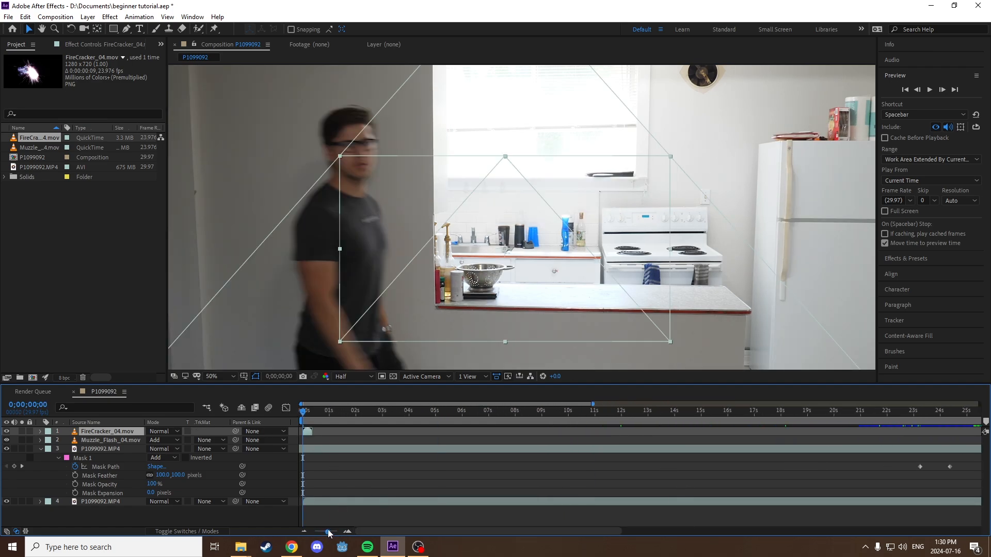
left_click_drag(341, 431, 880, 426)
left_click(897, 412)
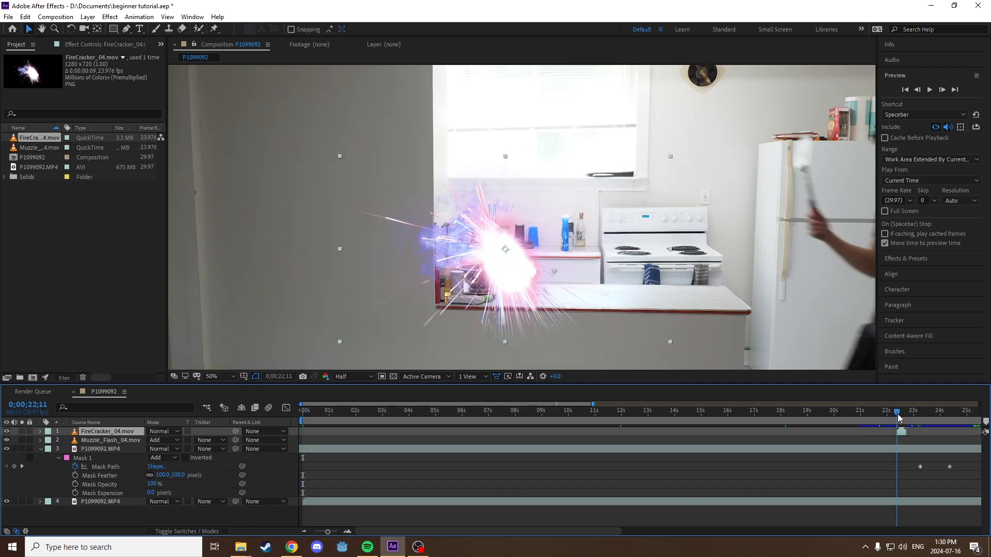
Trim the start of the work area to about 22 seconds
left_click_drag(324, 533, 320, 534)
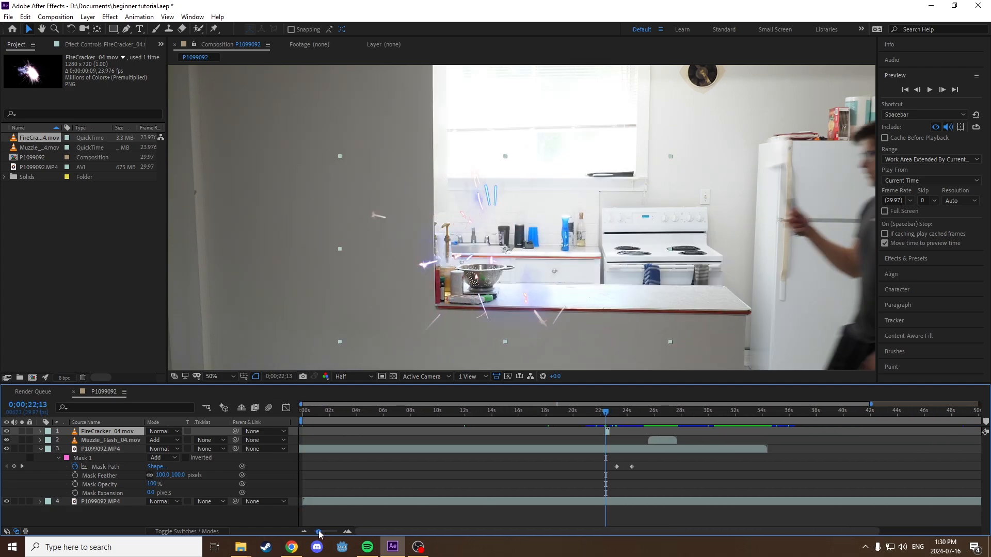
left_click(649, 417)
left_click_drag(299, 420, 594, 426)
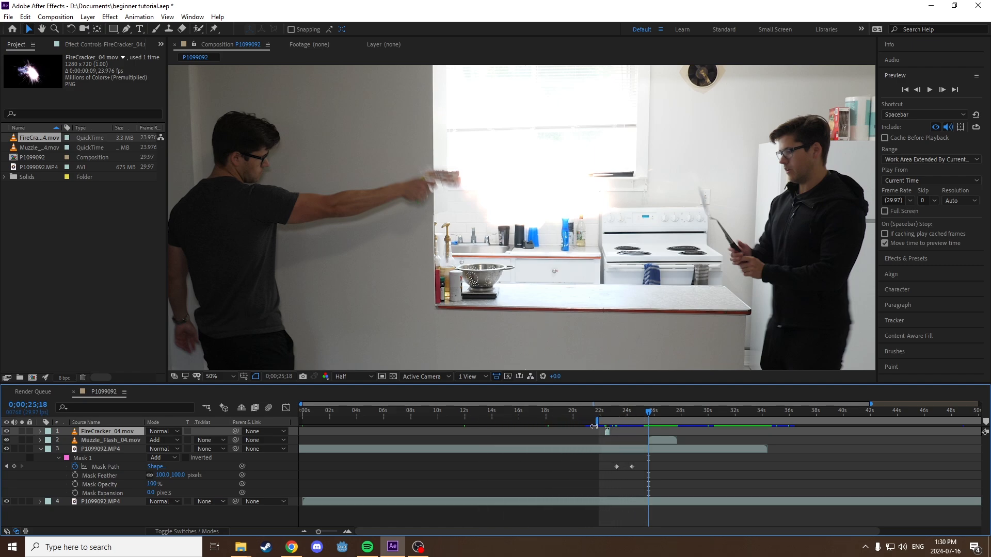
Slide the FireCracker_04.mov clip along the timeline so it starts at 0;00;25;19, just after the muzzle flash begins
left_click(330, 531)
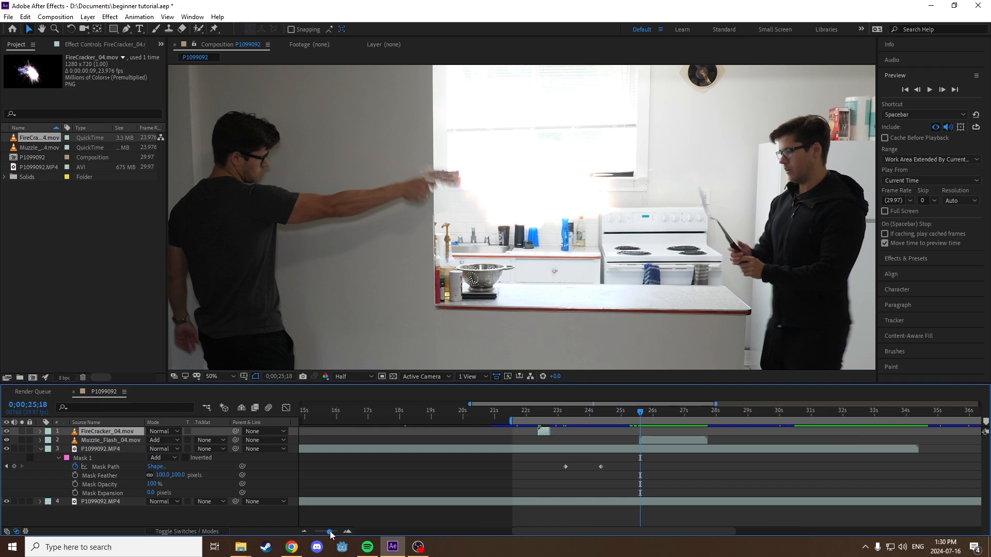
left_click_drag(336, 531, 332, 532)
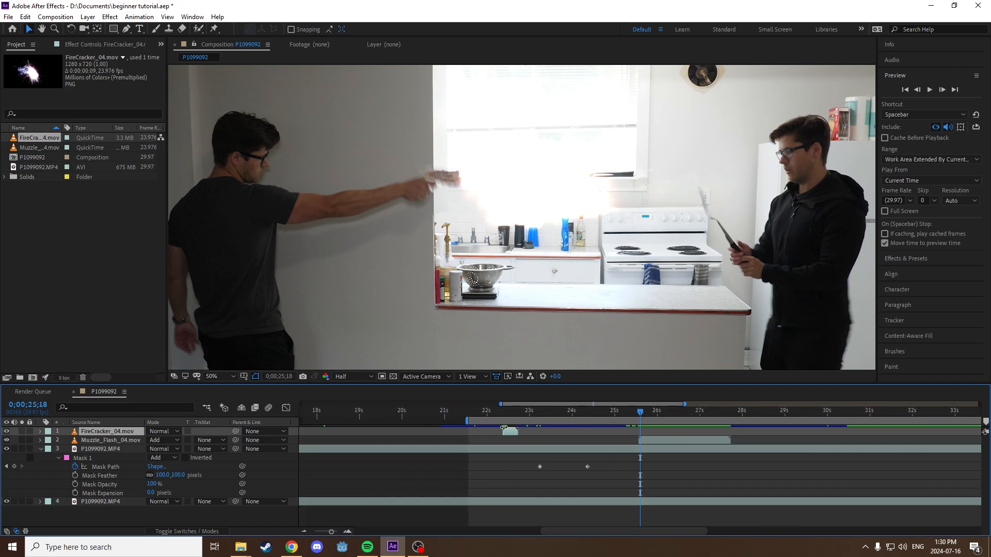
left_click_drag(514, 435, 637, 414)
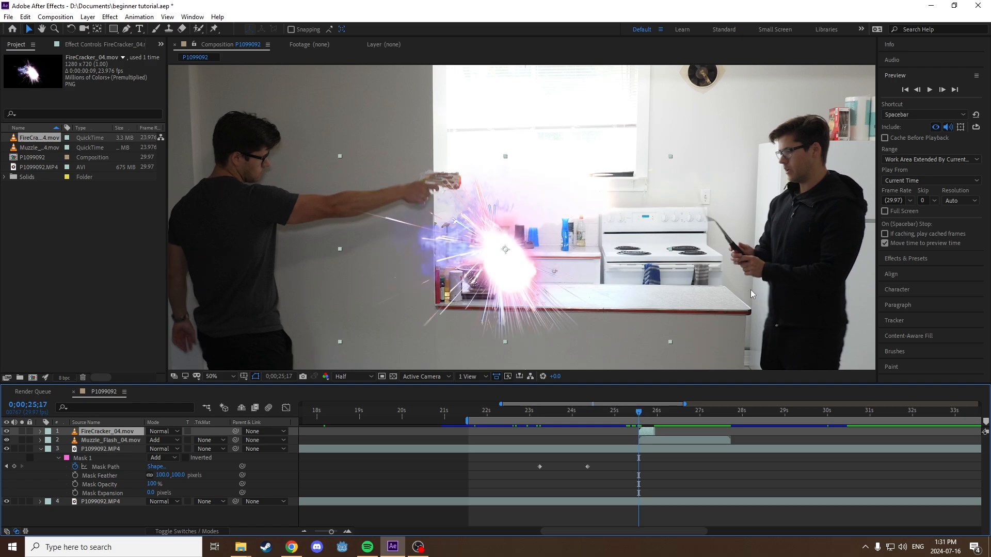
left_click(942, 90)
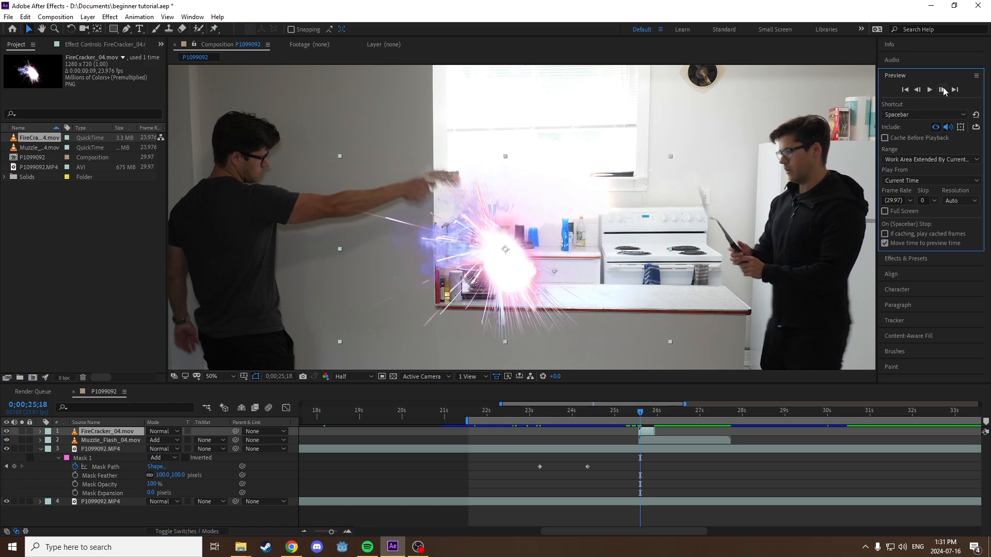
left_click(942, 90)
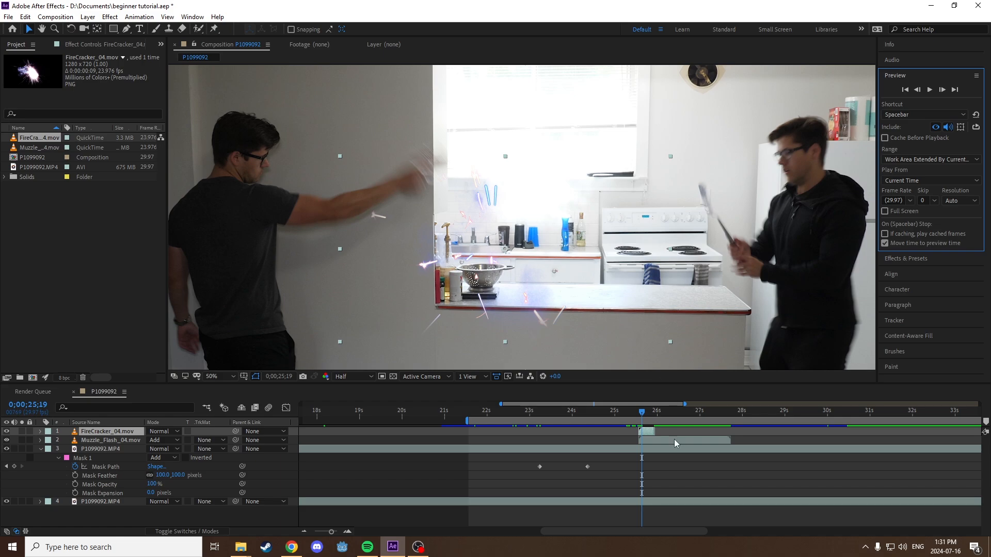
left_click_drag(645, 435, 649, 435)
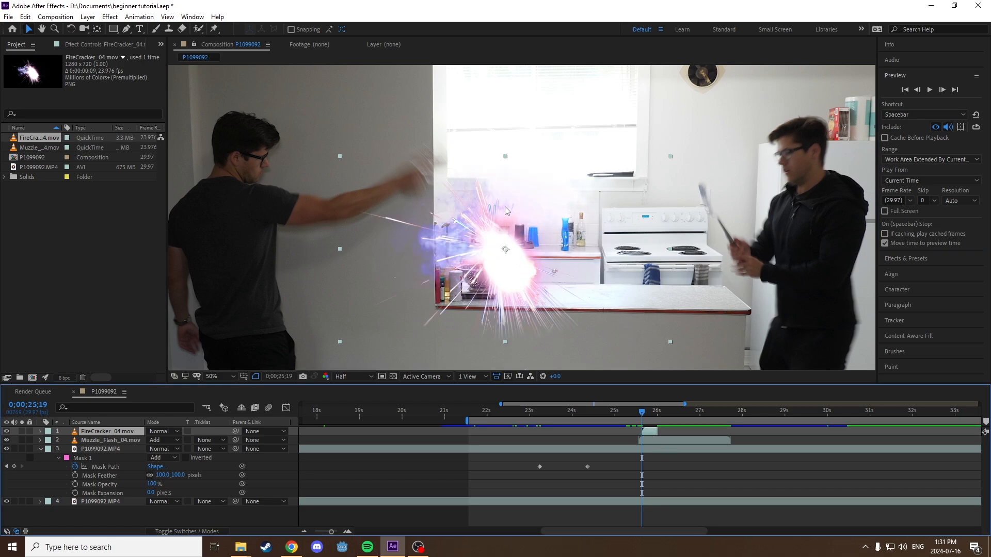
Scale the FireCracker_04.mov layer to 30% and position the spark on the head of the spatula held near the fridge
left_click_drag(505, 253, 702, 202)
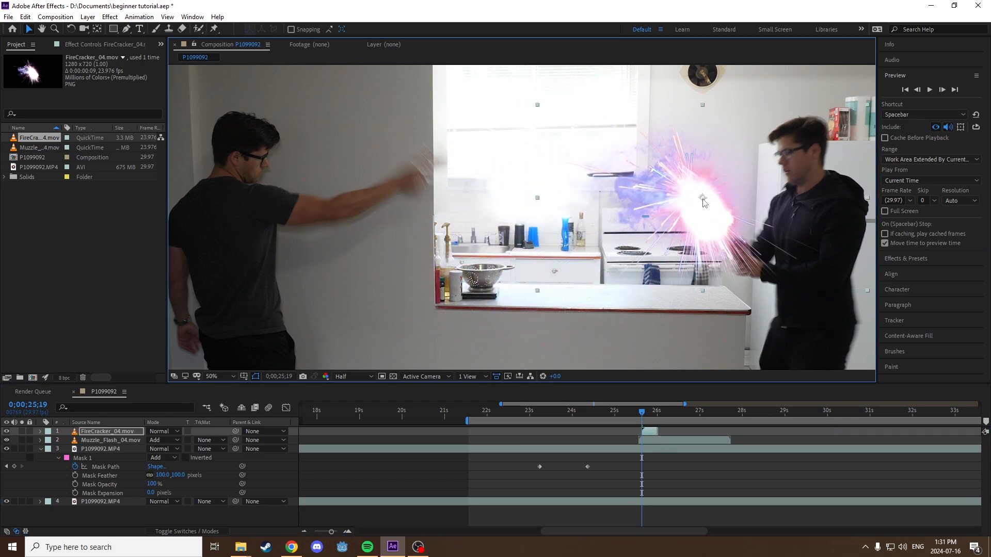
key("s")
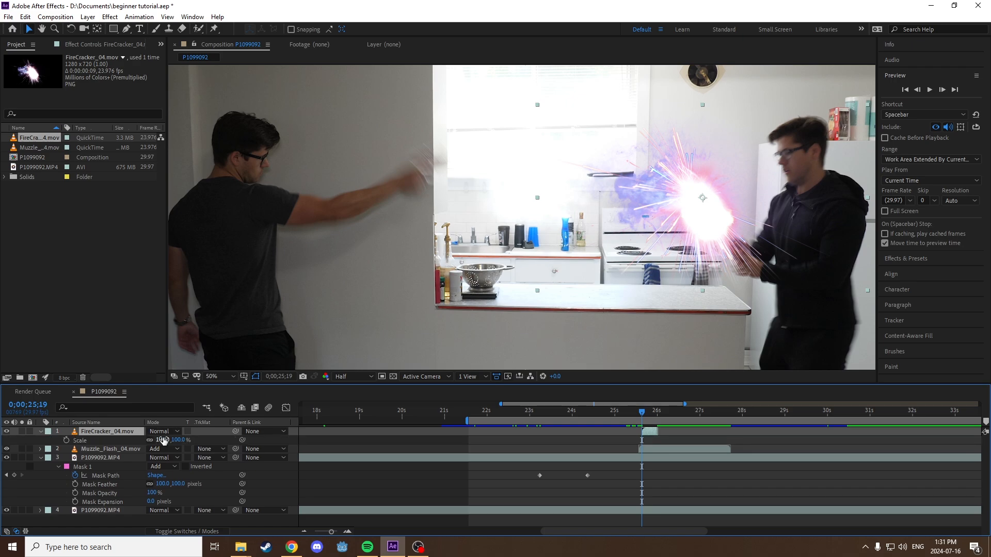
left_click(179, 440)
type("30")
key("Return")
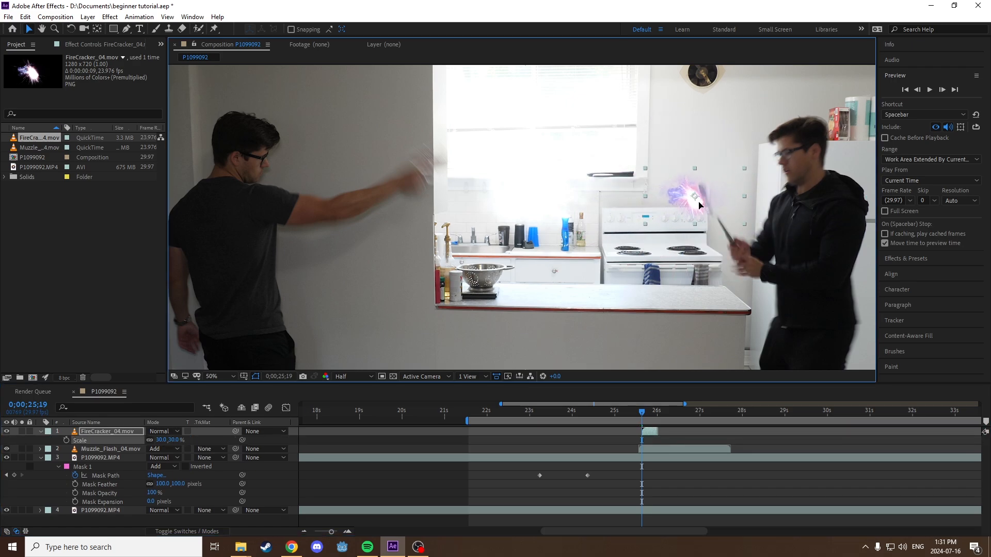
left_click(942, 89)
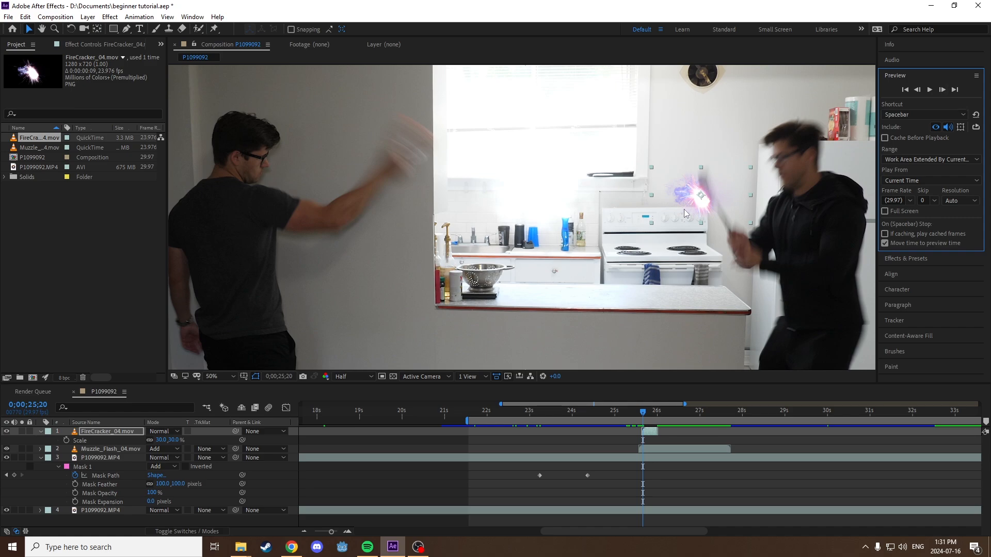
left_click_drag(702, 201, 703, 192)
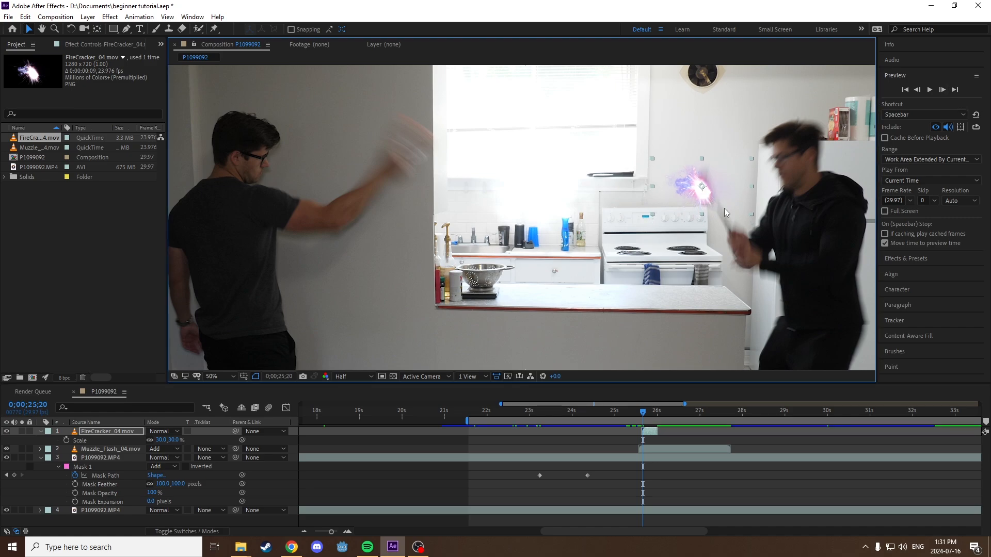
Step frame by frame through the firecracker clip to check the spark against the moving spatula, returning to 0;00;25;20
left_click(916, 91)
left_click(941, 91)
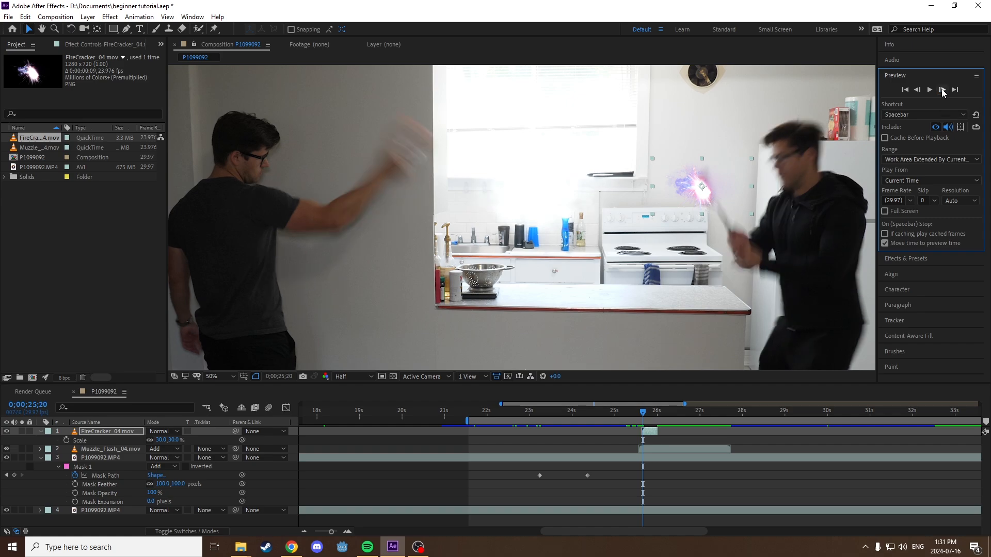
left_click(942, 91)
left_click(941, 90)
left_click(941, 90)
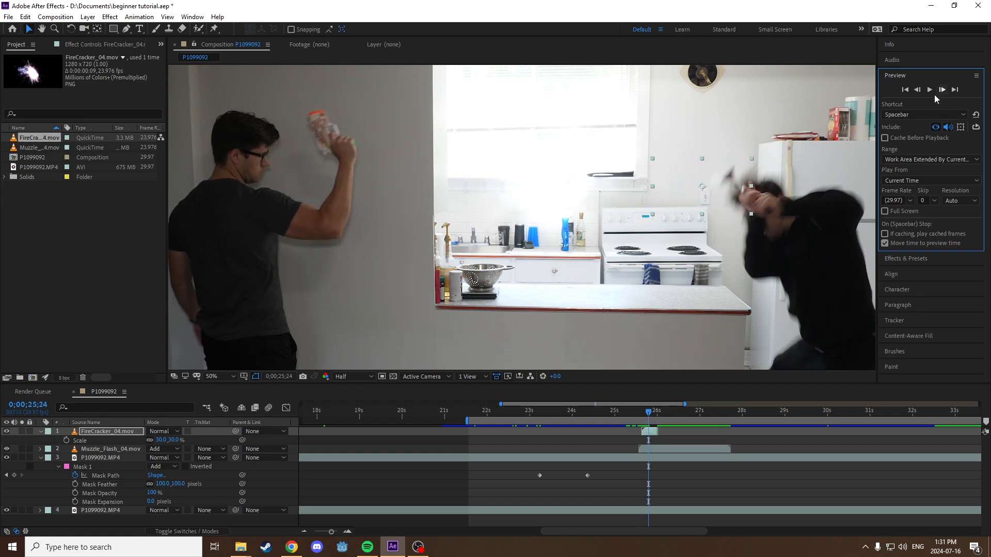
left_click(918, 91)
left_click(918, 91)
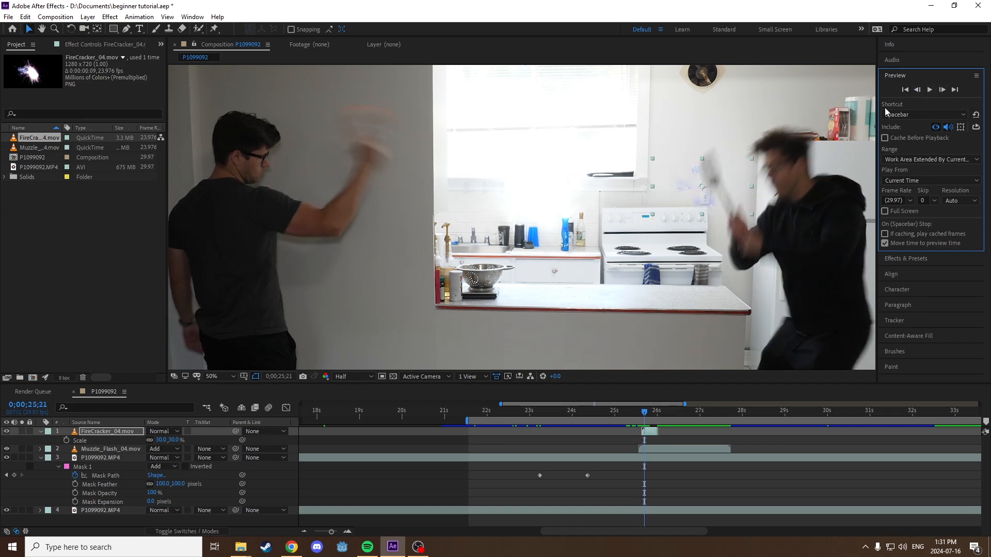
left_click(917, 91)
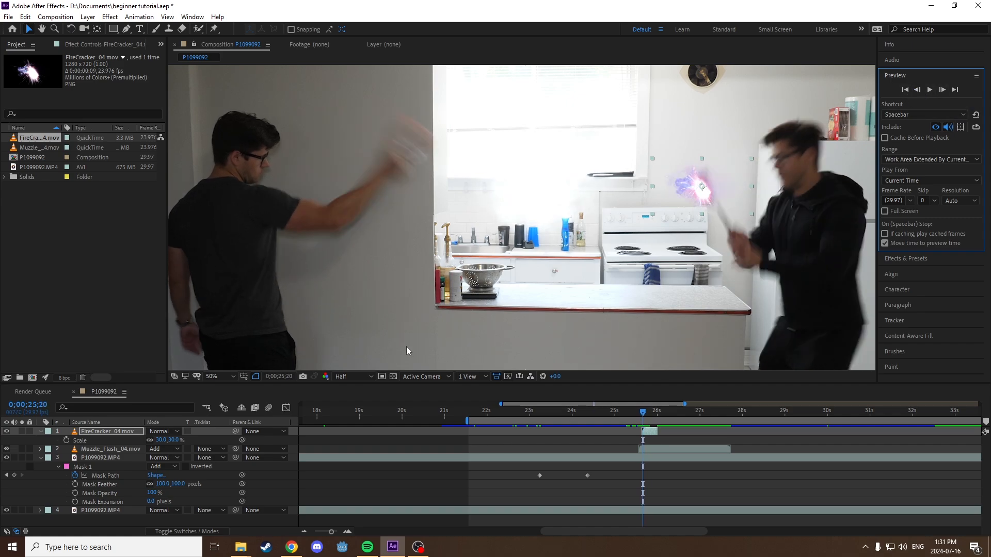
Try Screen on the FireCracker_04.mov layer, then set its blending mode to Add
left_click(158, 433)
left_click(219, 218)
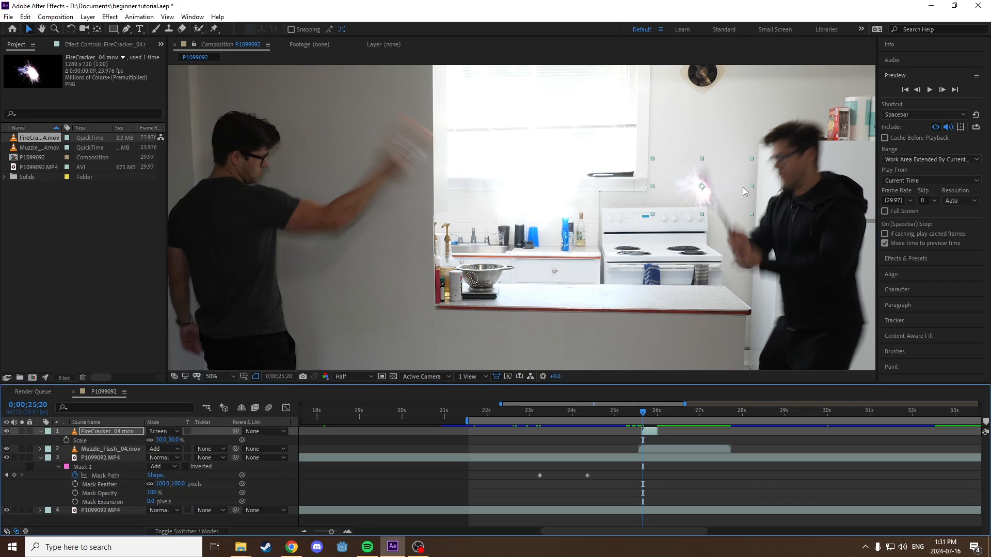
left_click(164, 431)
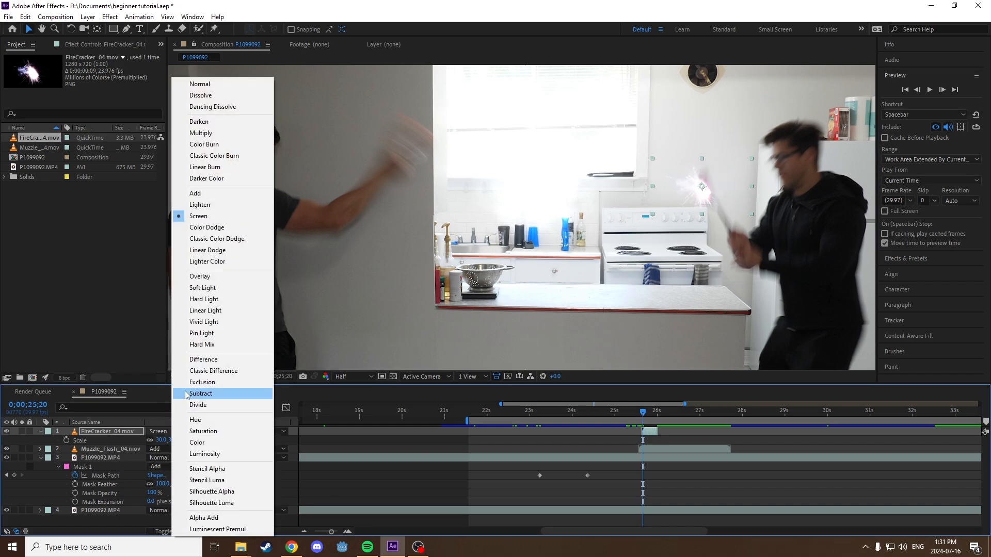
left_click(201, 194)
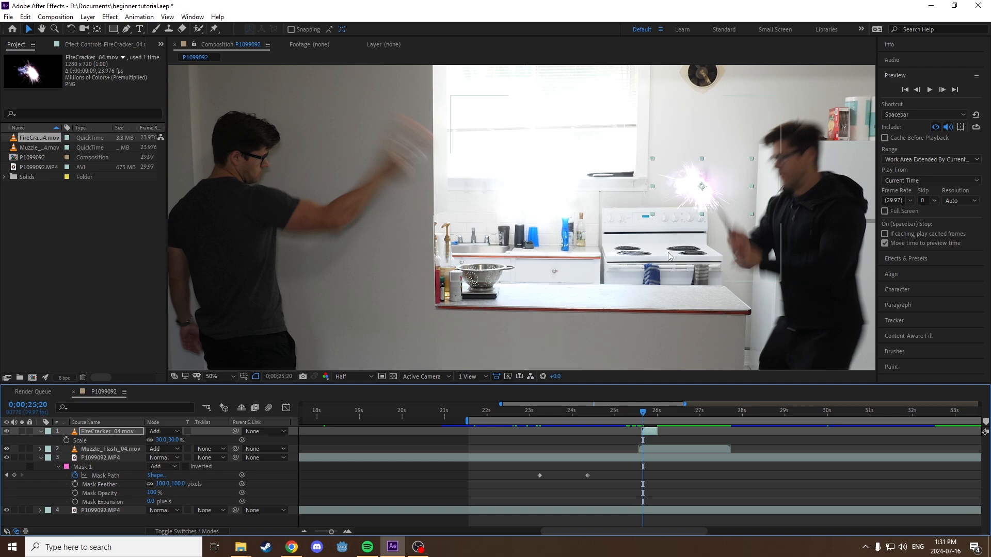
Play back the shot from about 25 seconds to review the muzzle flash and spark together
left_click(627, 410)
scroll(595, 269, "down", 1)
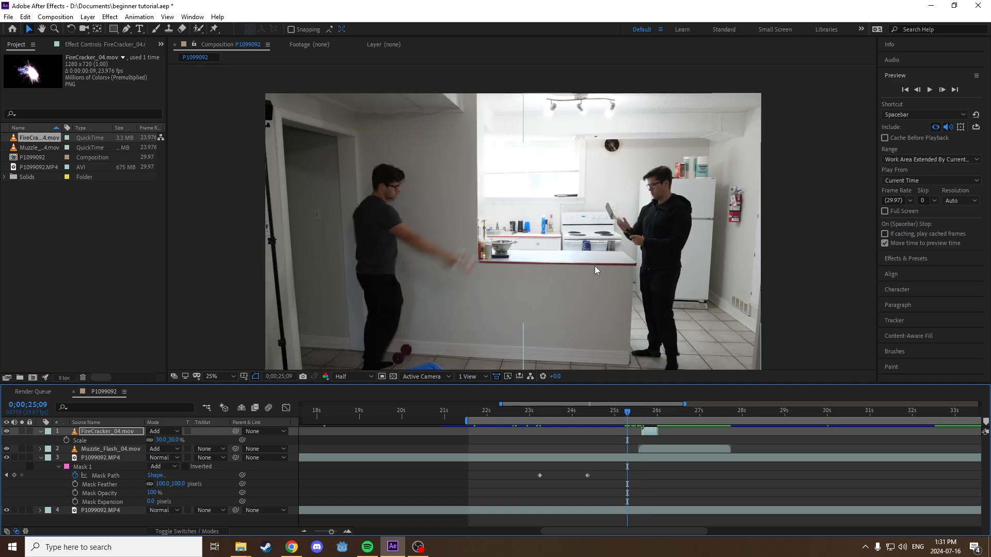
key("space")
left_click(616, 411)
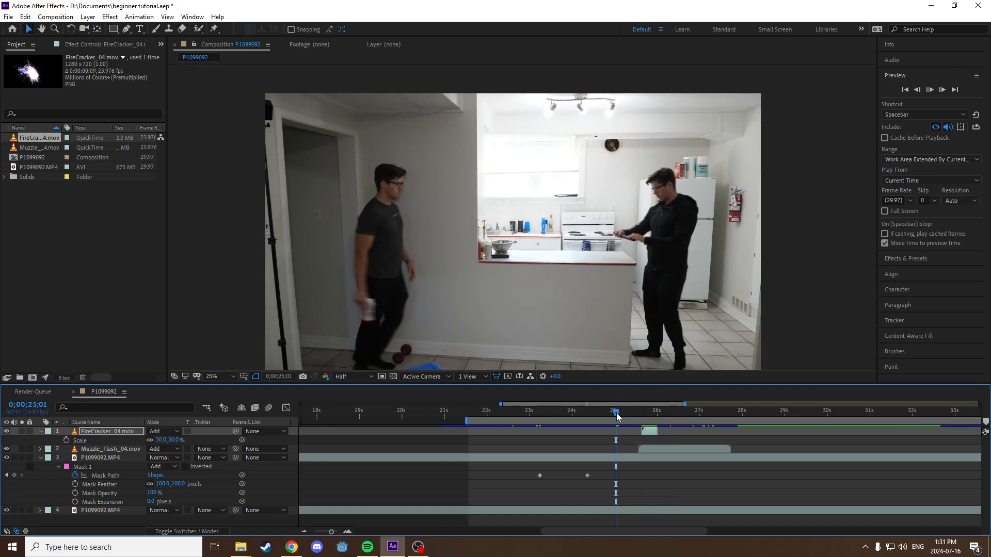
left_click(609, 412)
key("space")
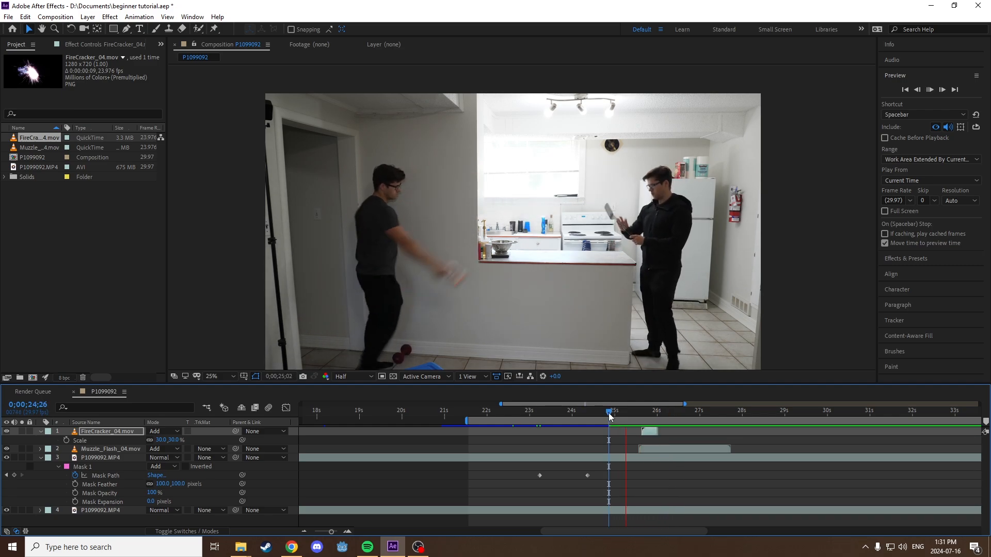
key("space")
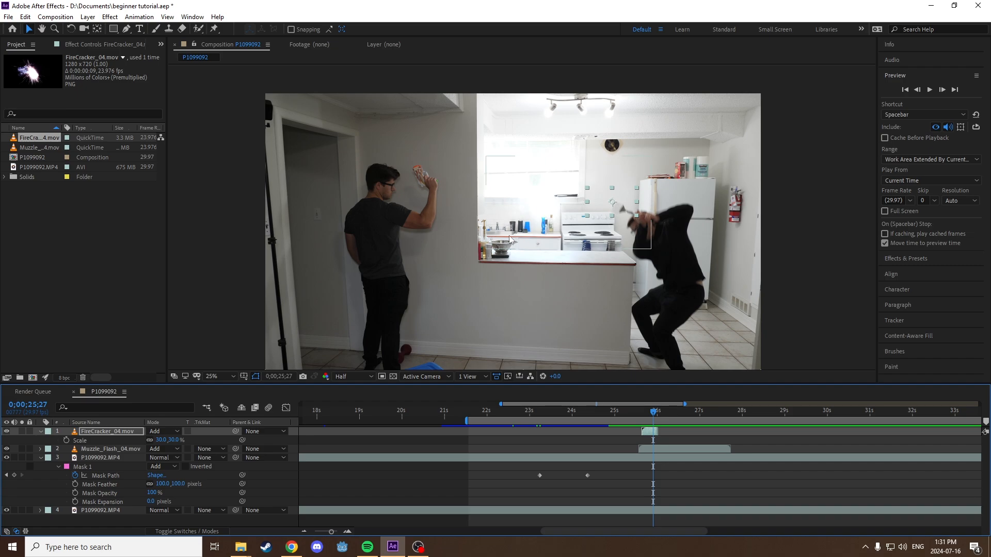
left_click_drag(611, 413, 639, 414)
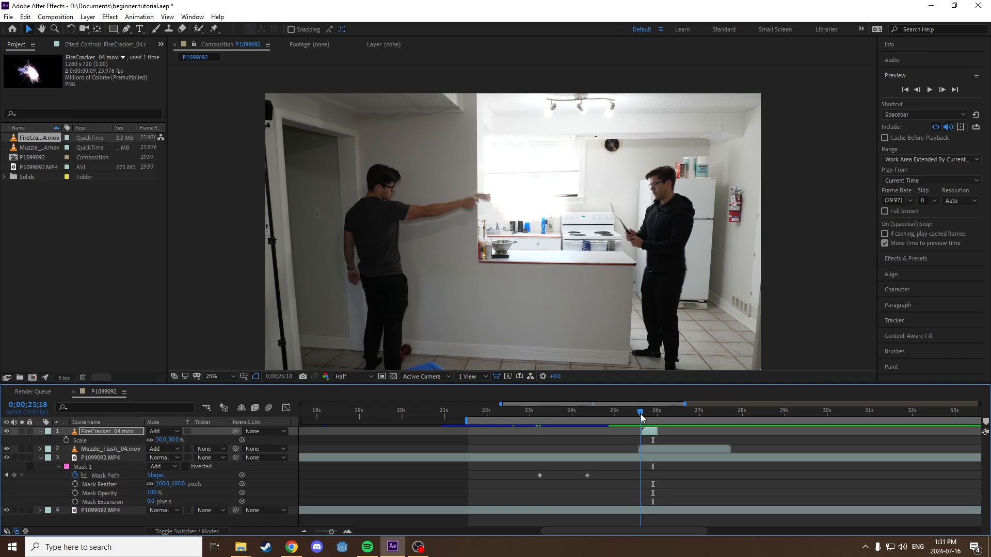
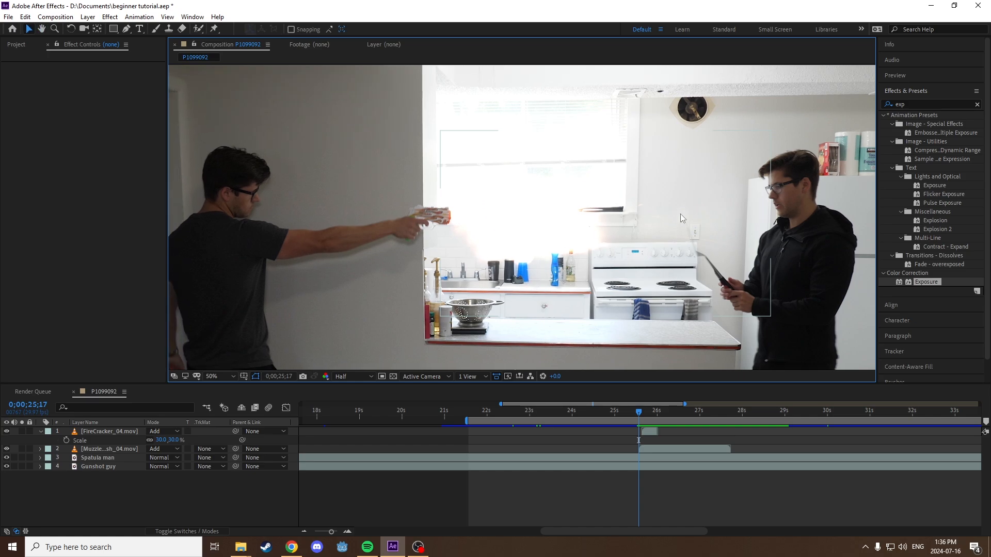
Apply the Stylize Glow effect to the Muzzle_Flash_04.mov layer and solo that layer
left_click(917, 104)
type("glo")
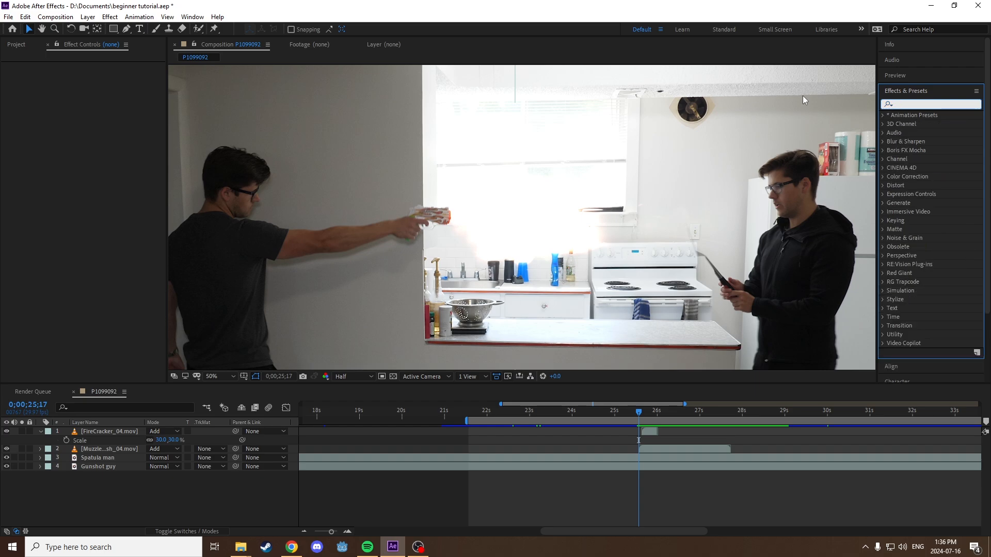
type("w")
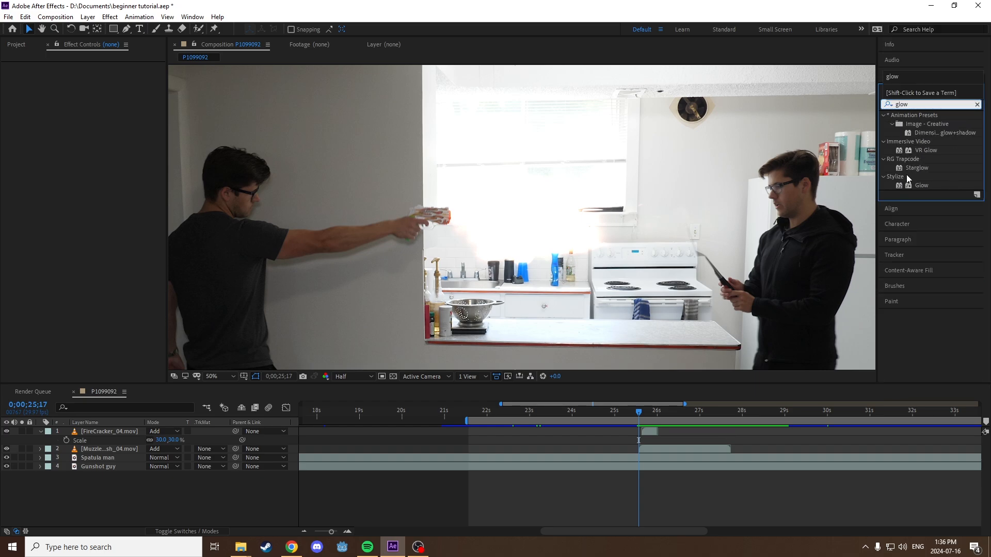
left_click(918, 185)
left_click_drag(926, 187, 115, 452)
scroll(596, 302, "up", 2)
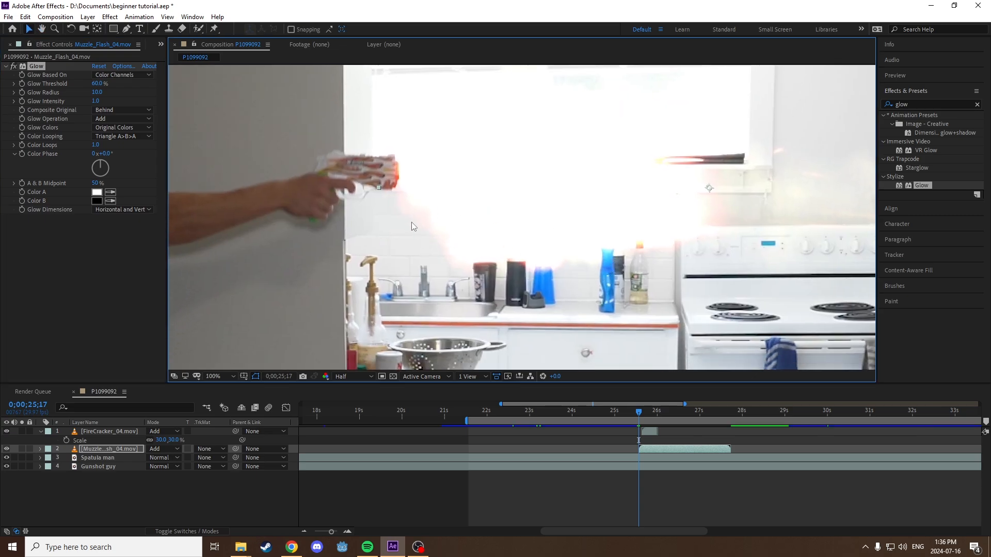
left_click(20, 448)
scroll(455, 255, "down", 4)
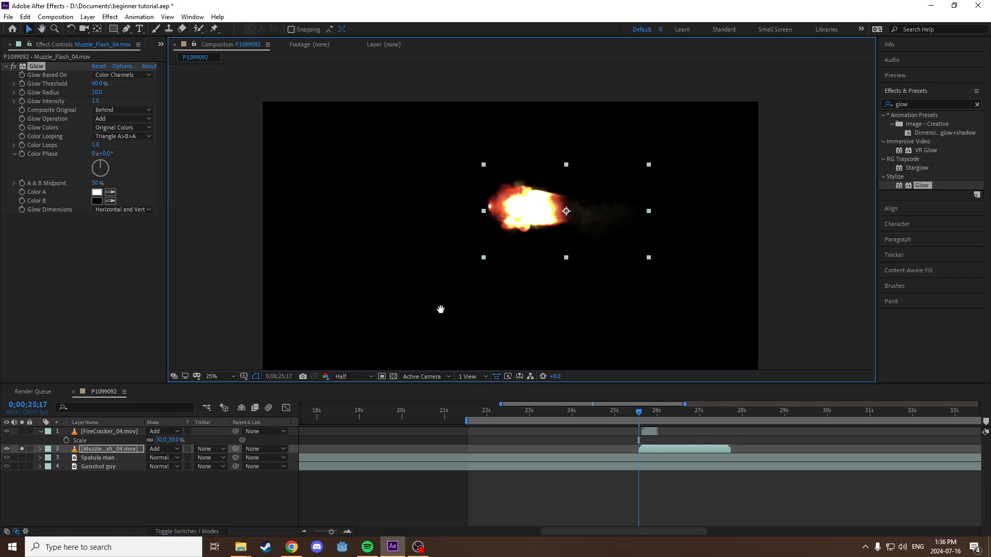
Compare the soloed muzzle flash with the Glow effect disabled and enabled
left_click(13, 67)
left_click(13, 68)
left_click(14, 67)
left_click(13, 68)
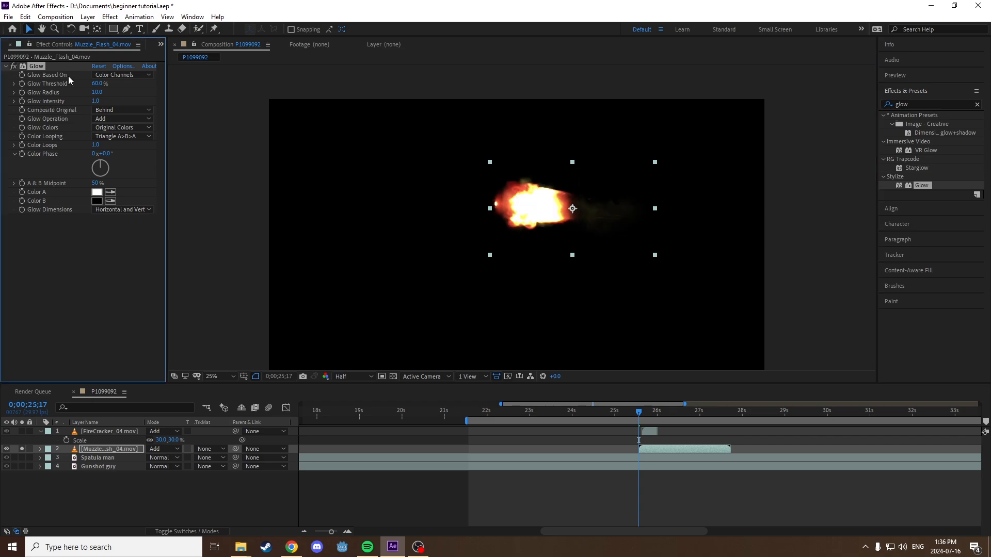
scroll(509, 199, "up", 2)
scroll(470, 241, "up", 1)
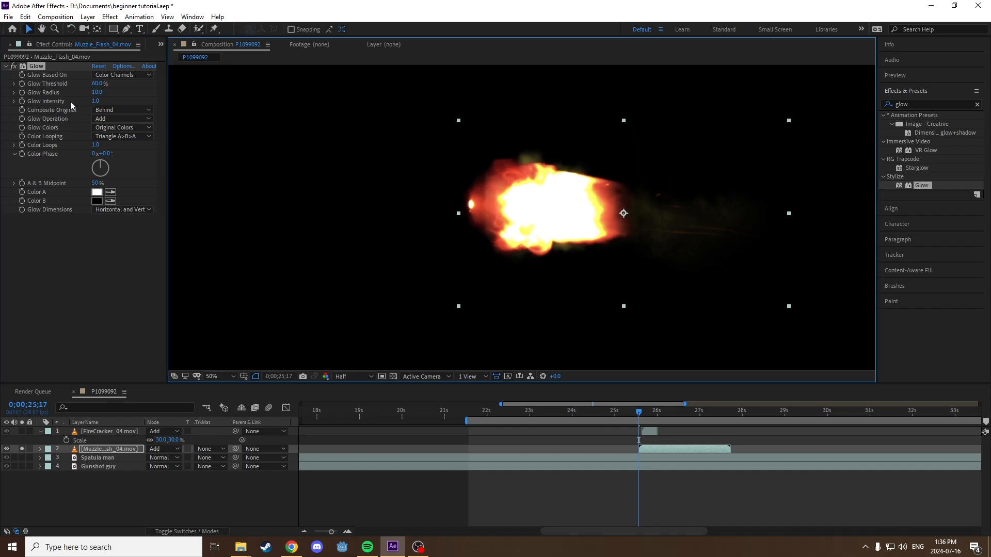
Try a Glow Radius of 100, then 200, on the muzzle flash
left_click(97, 92)
type("100")
key("Return")
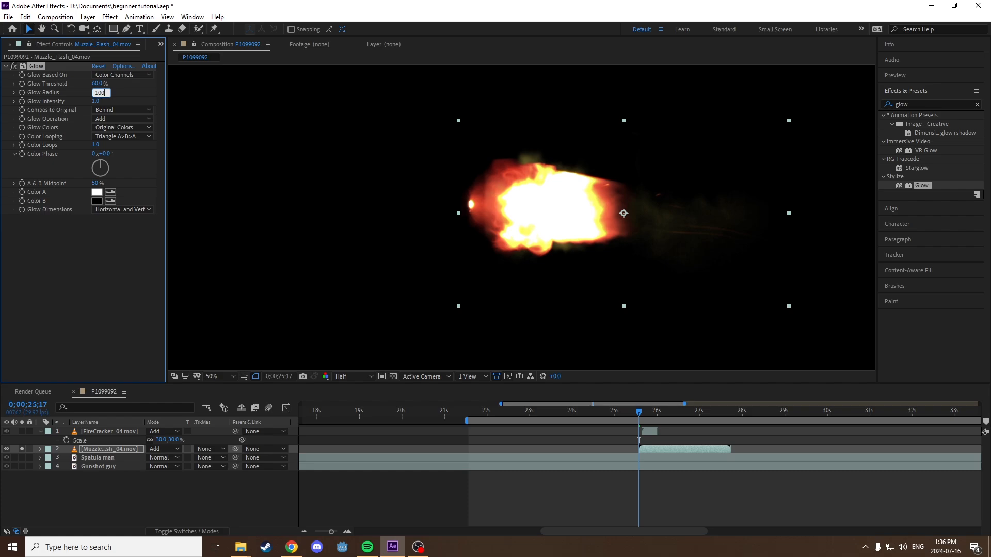
left_click(102, 92)
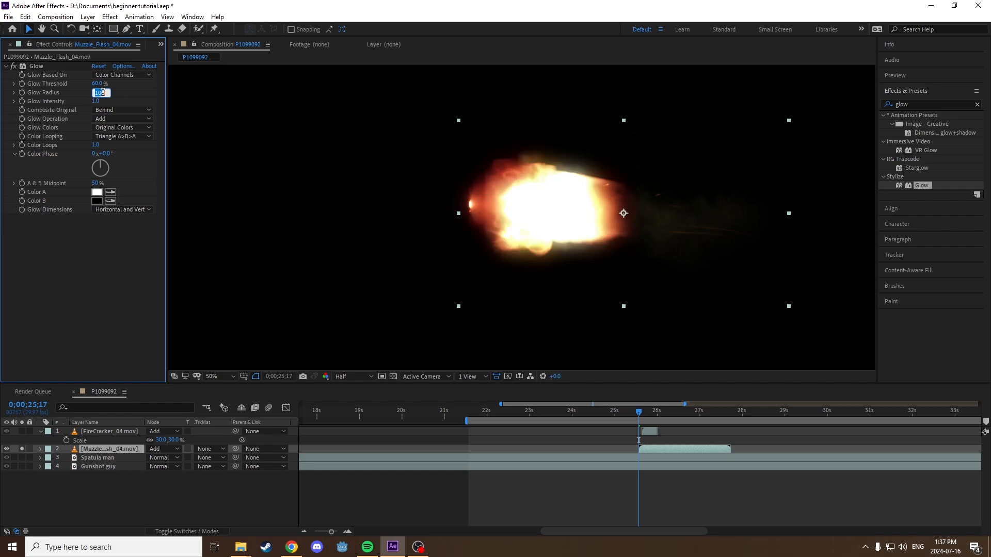
type("200")
key("Return")
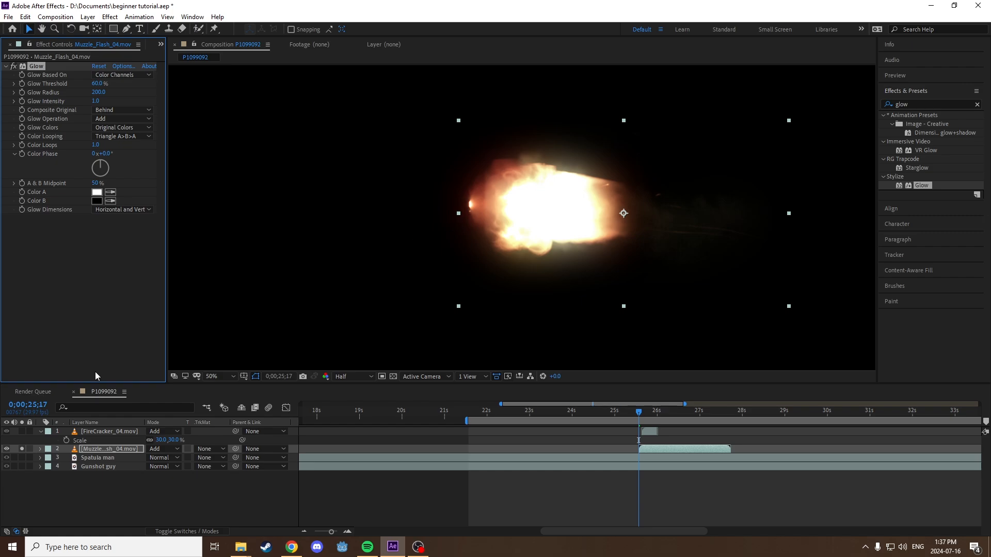
Toggle Glow off and on repeatedly to judge the larger radius on the muzzle flash
left_click(13, 67)
left_click(13, 67)
left_click(13, 67)
left_click(13, 67)
left_click(14, 67)
left_click(13, 67)
Set the muzzle flash's Glow Threshold to 85% and Glow Radius to 300, comparing it with the effect off and on
left_click_drag(98, 83, 174, 87)
left_click(100, 83)
type("85")
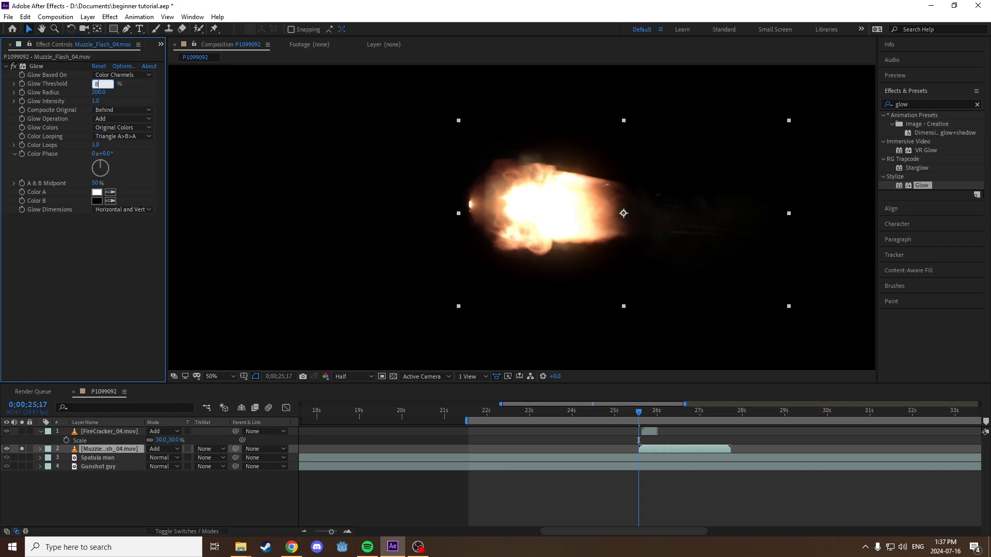
key("Return")
left_click(98, 92)
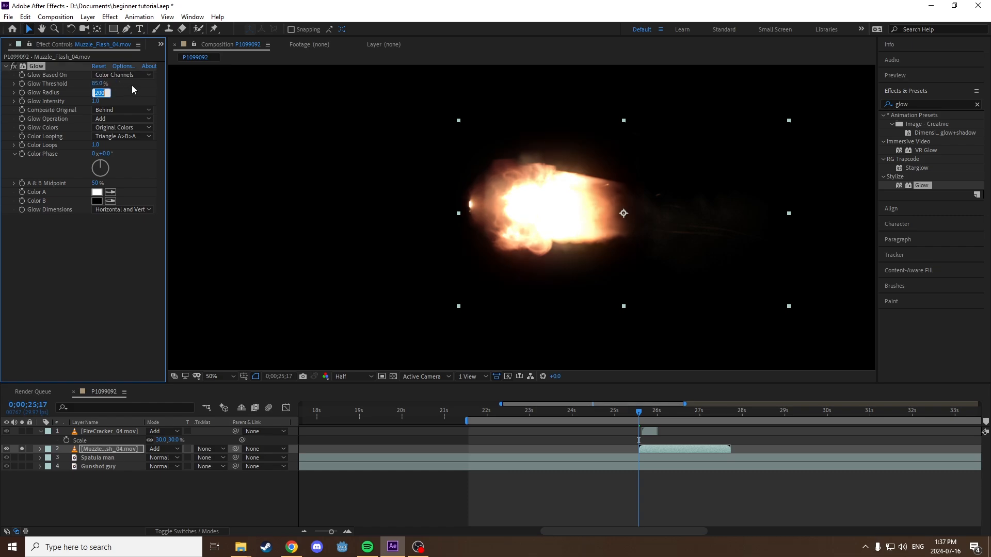
type("300")
key("Return")
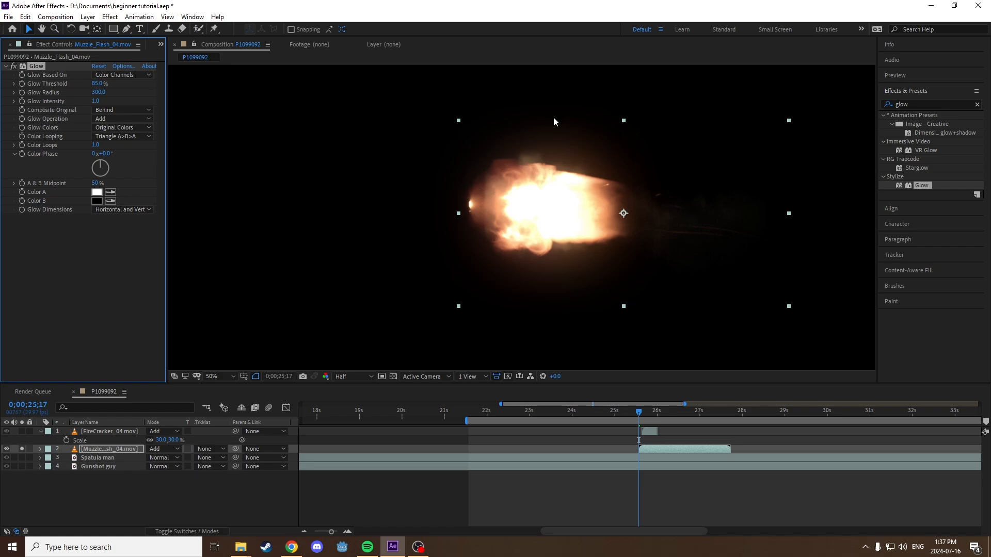
left_click(14, 68)
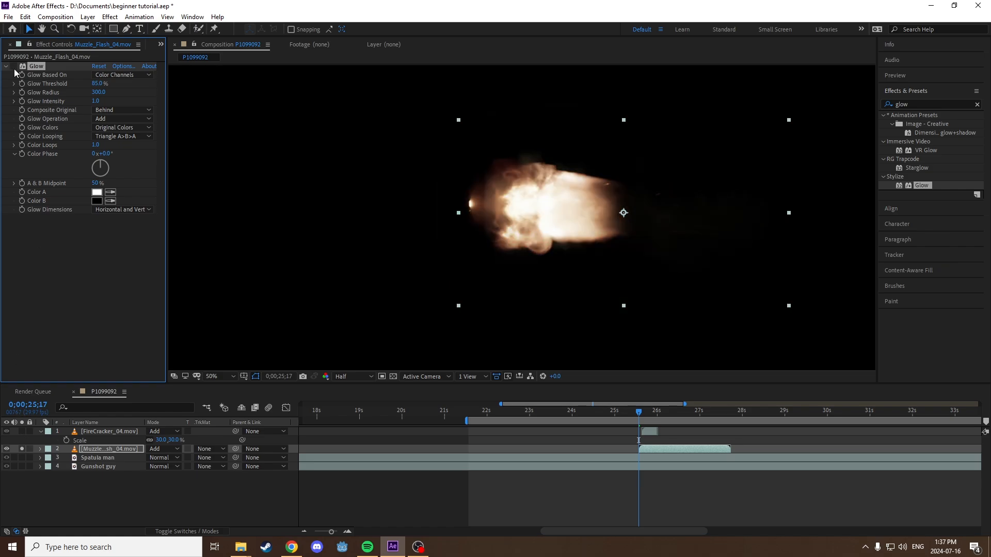
left_click(15, 69)
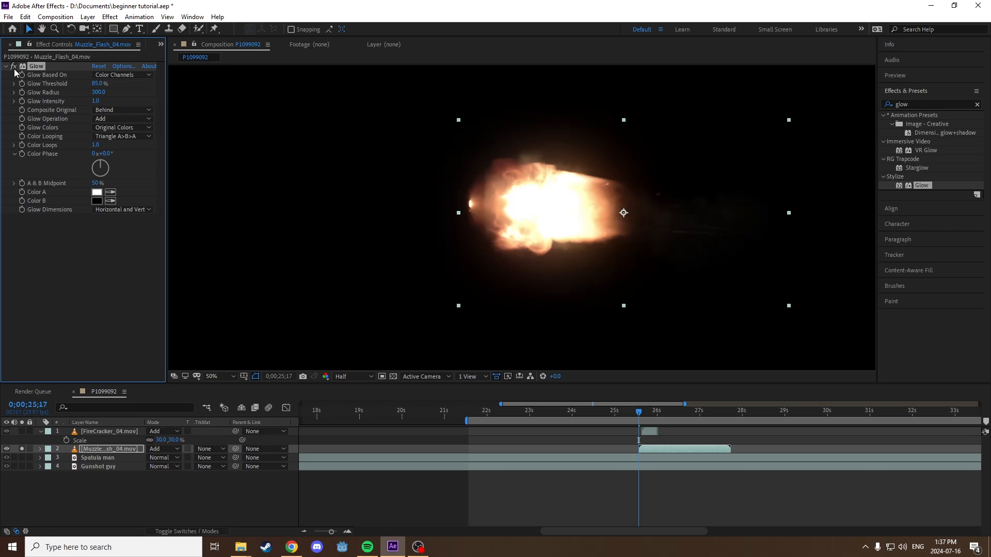
Unsolo the Muzzle_Flash_04.mov layer and compare its glow off and on against the kitchen footage
left_click(22, 449)
scroll(524, 246, "down", 2)
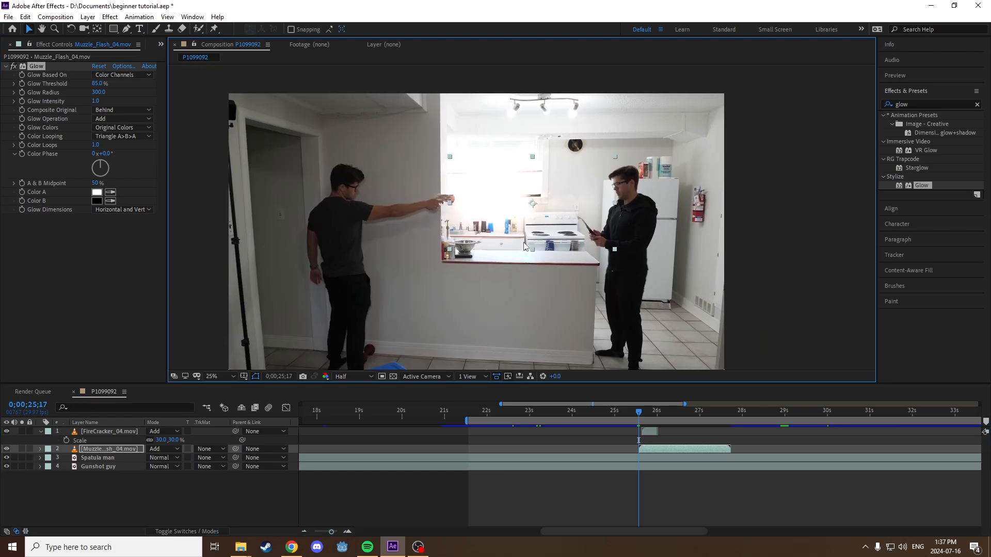
scroll(524, 246, "up", 2)
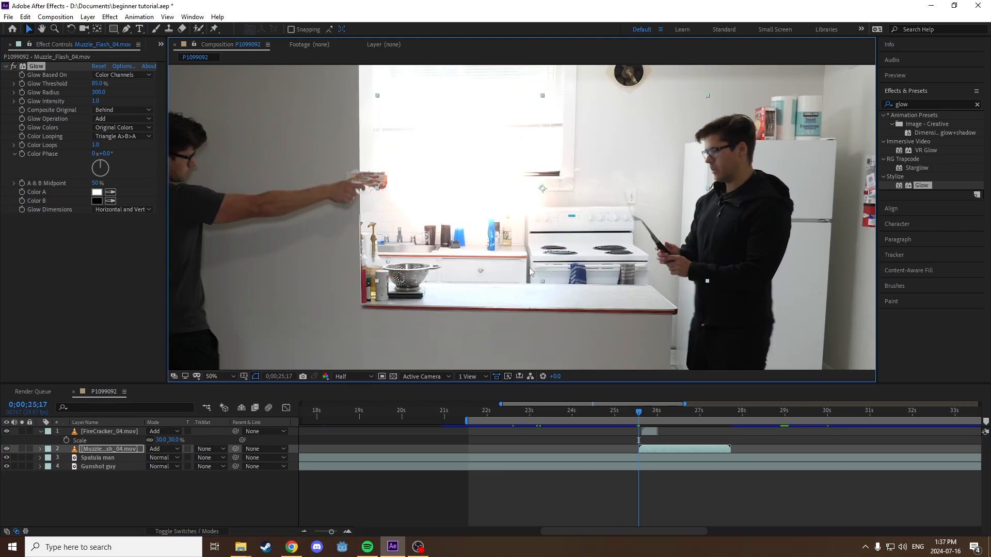
left_click(13, 68)
left_click(13, 67)
left_click(13, 67)
left_click(14, 67)
left_click(14, 67)
left_click(14, 67)
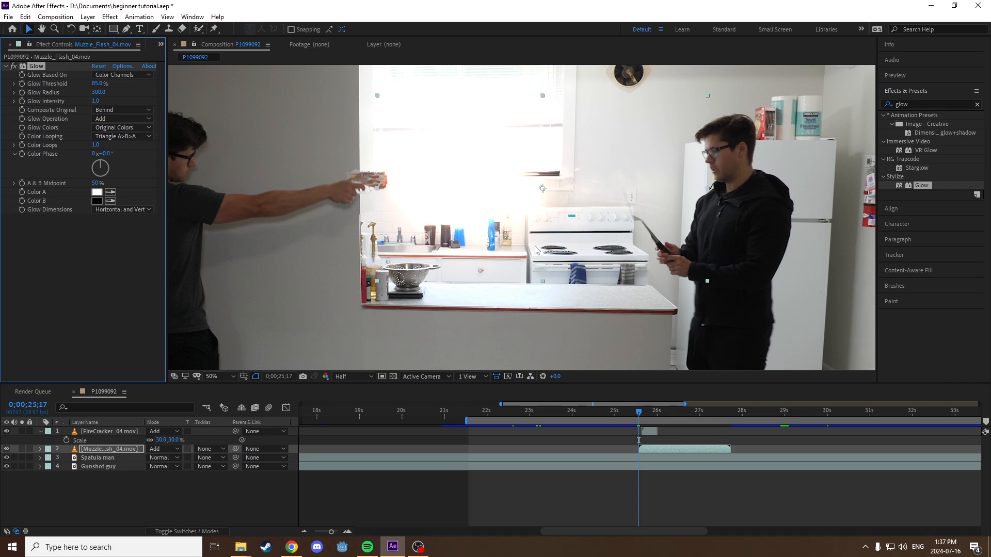
Solo the FireCracker_04.mov layer at 0;00;25;19 and apply the Stylize Glow effect to it
left_click(652, 453)
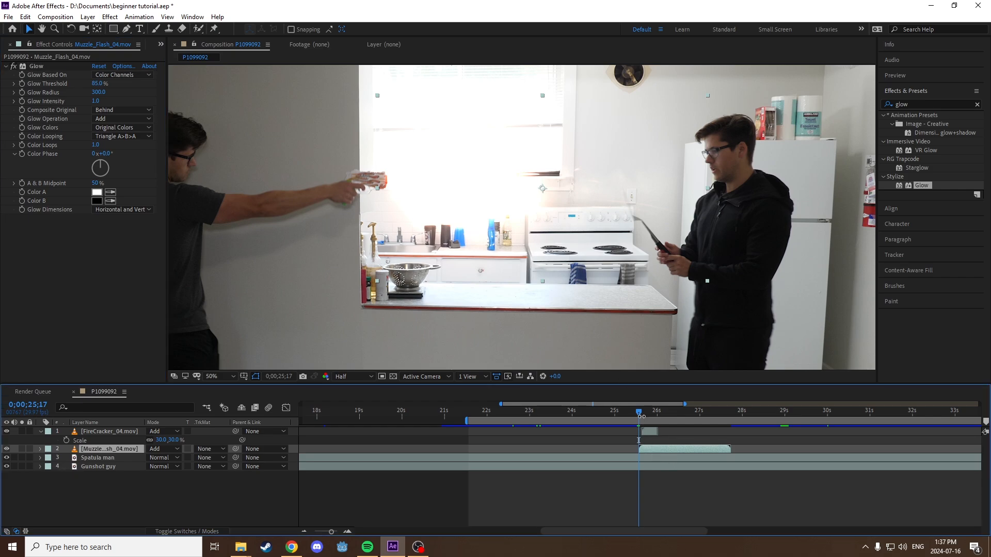
left_click(641, 418)
left_click(651, 432)
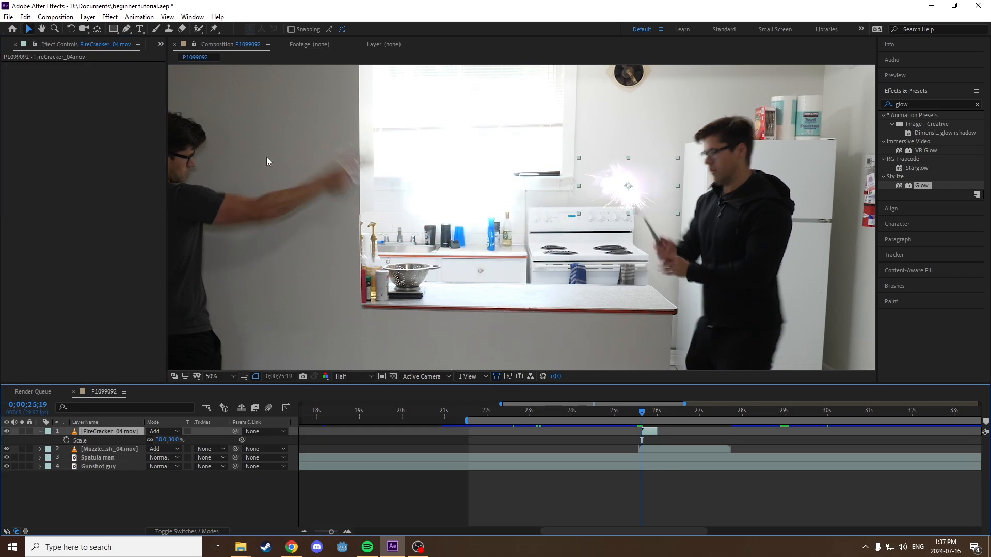
left_click(22, 432)
left_click_drag(921, 186, 93, 431)
scroll(586, 216, "up", 2)
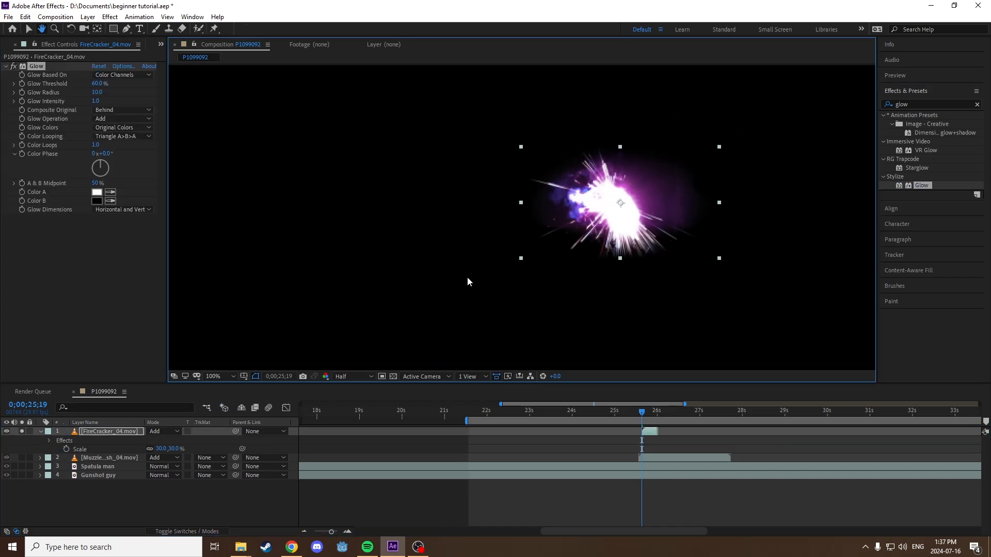
Set the firecracker's Glow Radius to 300 and Glow Threshold to 85%, comparing the spark with the effect off and on
left_click(98, 92)
type("300")
key("Return")
left_click(98, 83)
type("85")
key("Return")
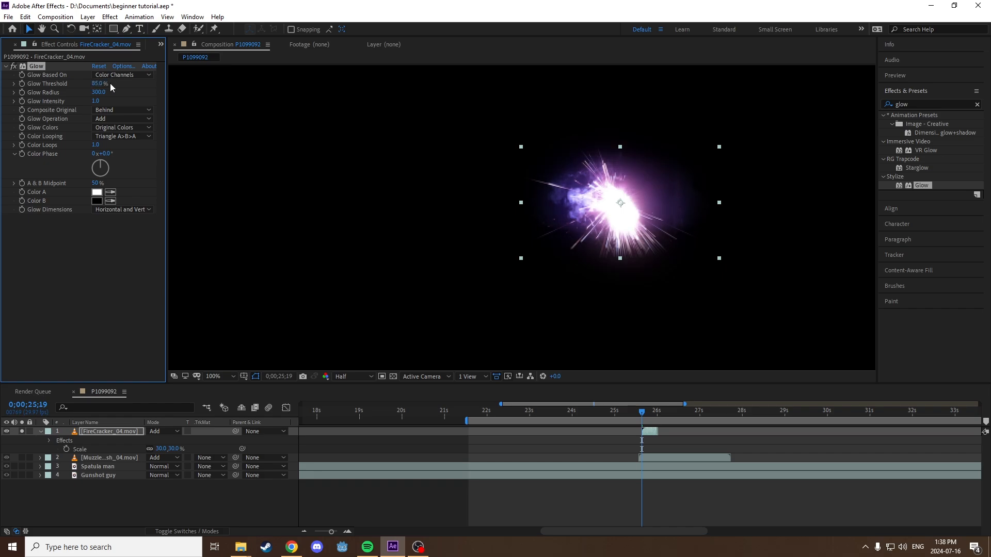
left_click(14, 67)
left_click(14, 67)
left_click(14, 67)
Unsolo the FireCracker_04.mov layer and compare its glow off and on within the full shot
left_click(22, 432)
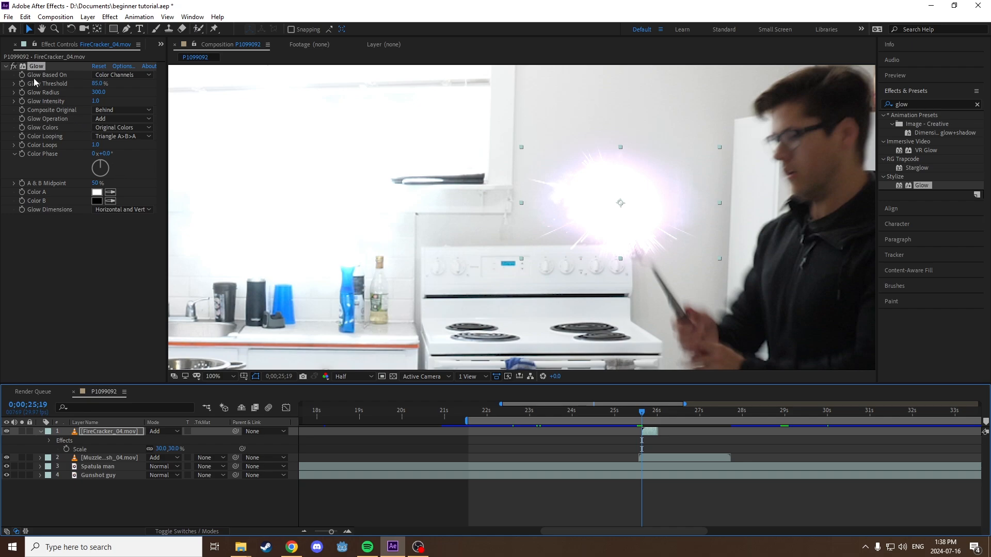
left_click(14, 66)
left_click(14, 66)
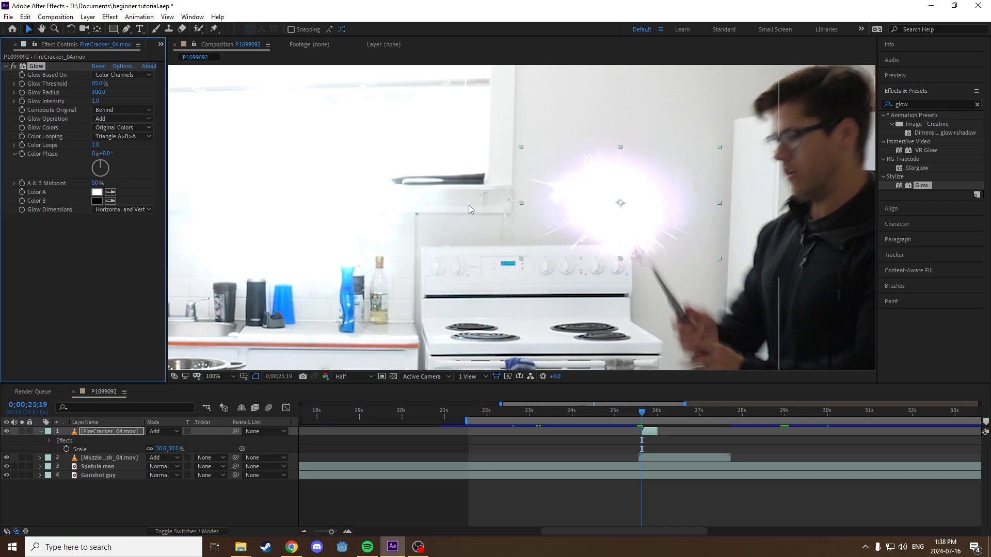
scroll(478, 215, "down", 2)
scroll(518, 212, "down", 2)
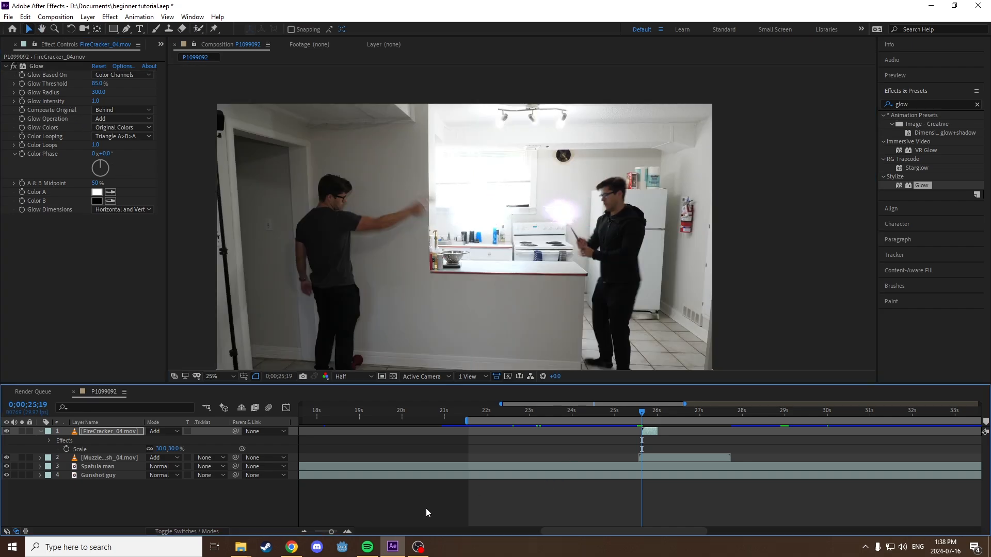
Play back the shot around the gunshot to review both glowing effects together
left_click_drag(642, 412, 645, 413)
key("space")
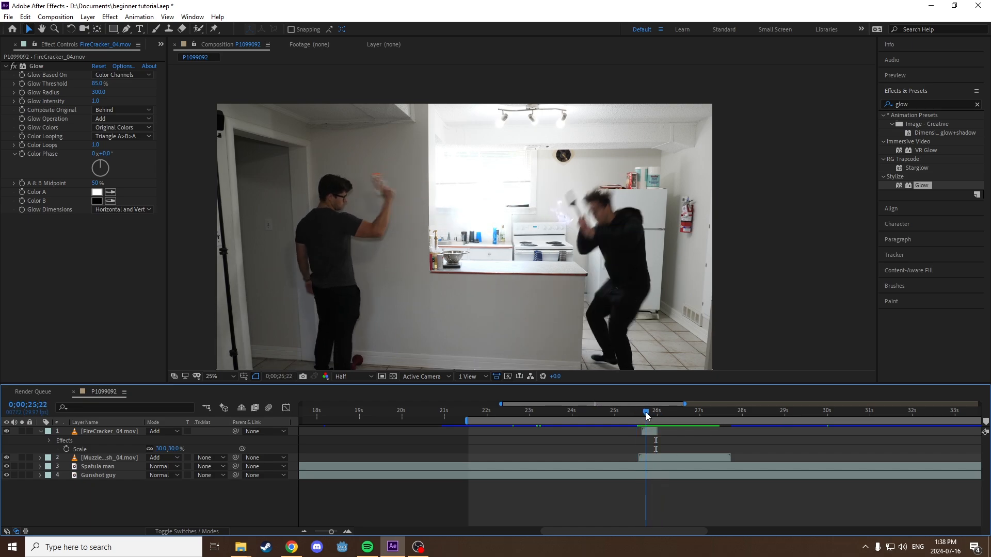
key("period")
key("space")
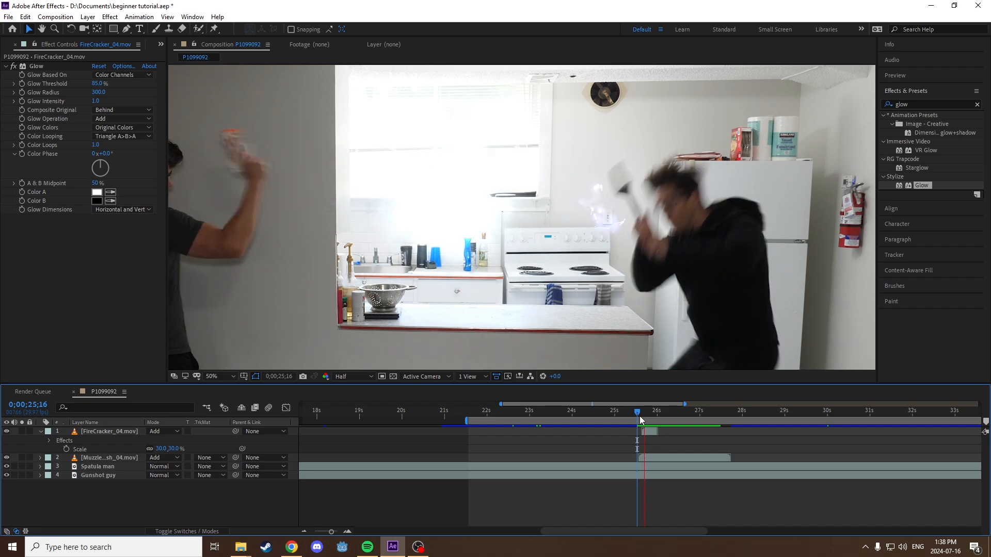
left_click_drag(639, 416, 596, 414)
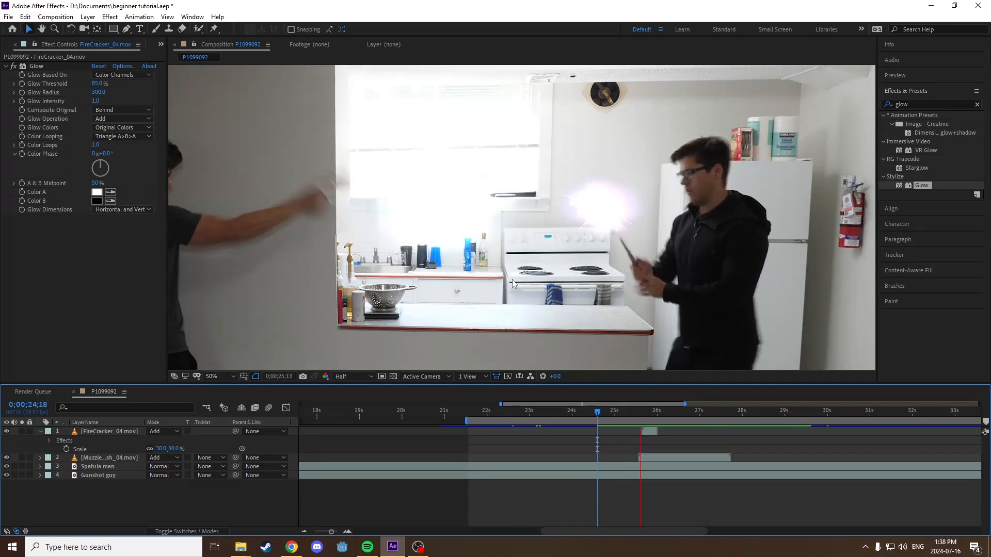
left_click(606, 416)
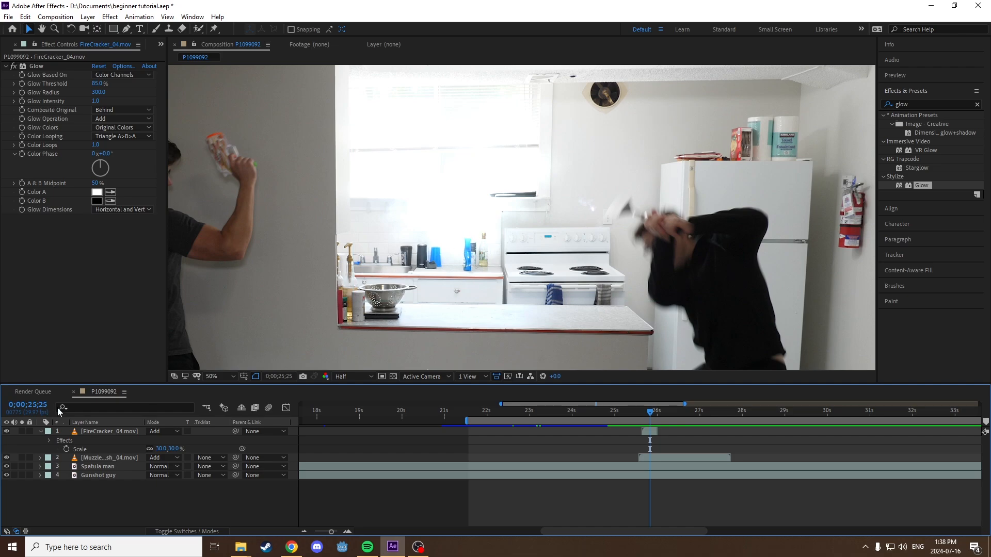
Solo the Muzzle_Flash_04.mov layer and compare its smoke frames with Glow off and on
left_click(61, 459)
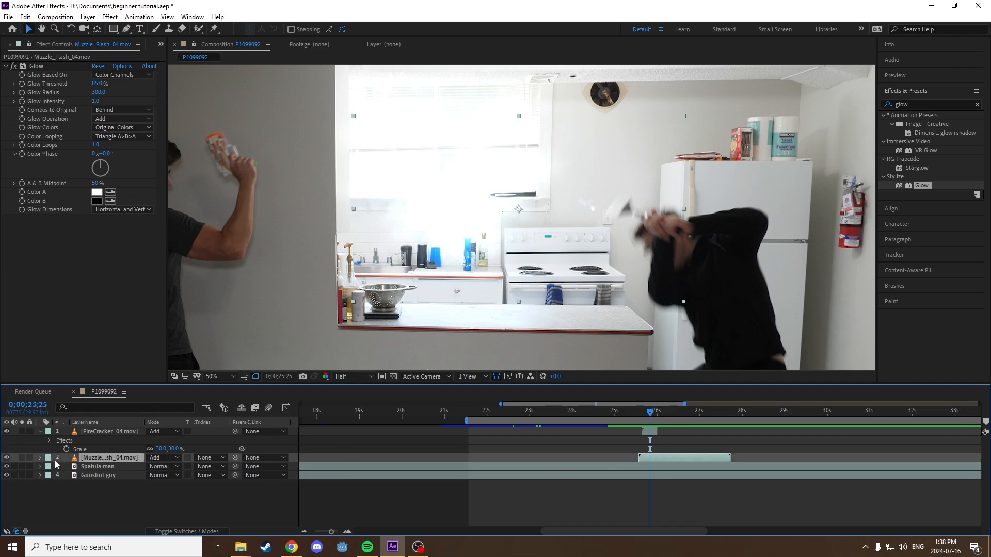
left_click(21, 458)
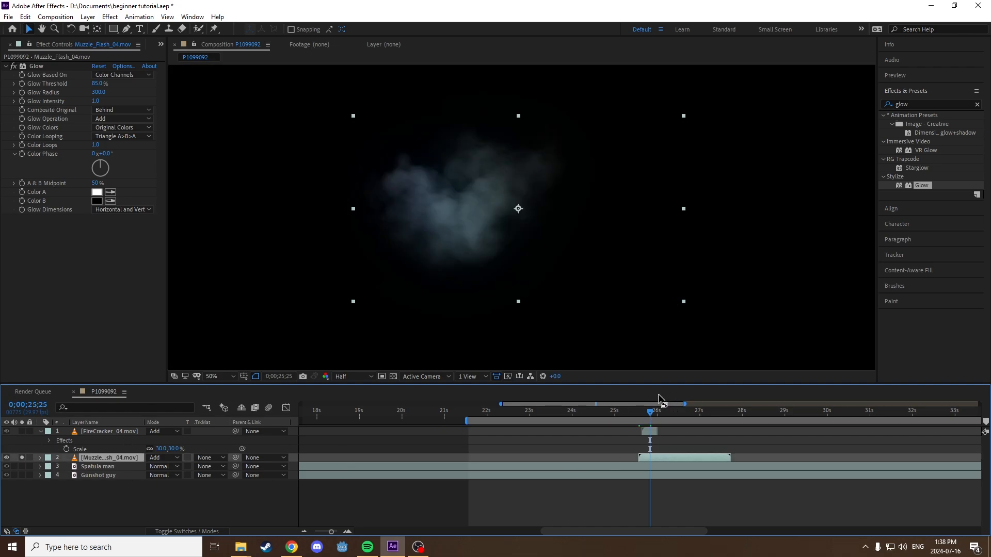
left_click_drag(651, 415, 648, 415)
left_click(13, 66)
left_click(13, 67)
left_click(13, 67)
left_click(14, 67)
Split the Muzzle_Flash_04.mov layer at 0;00;25;18
left_click(648, 416)
left_click_drag(648, 417, 640, 418)
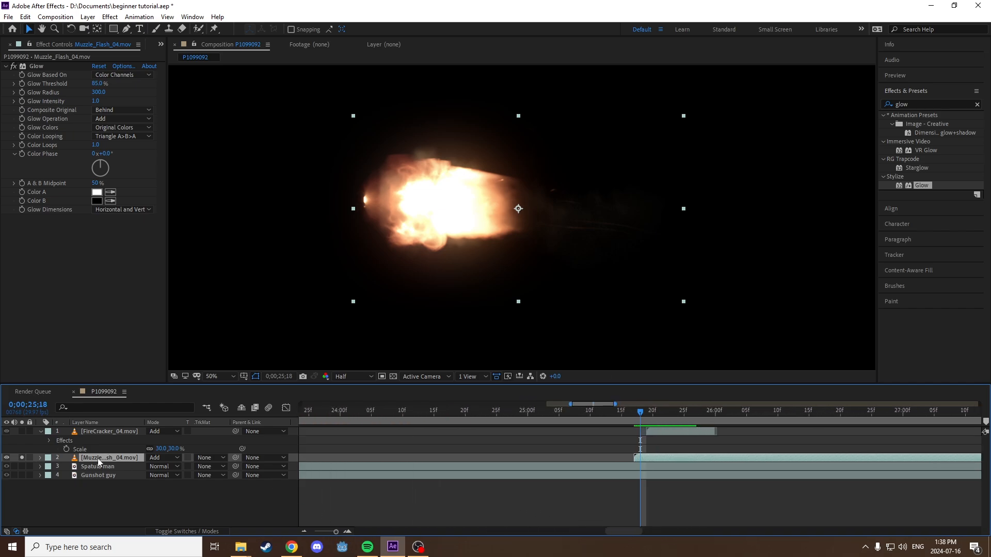
left_click(25, 17)
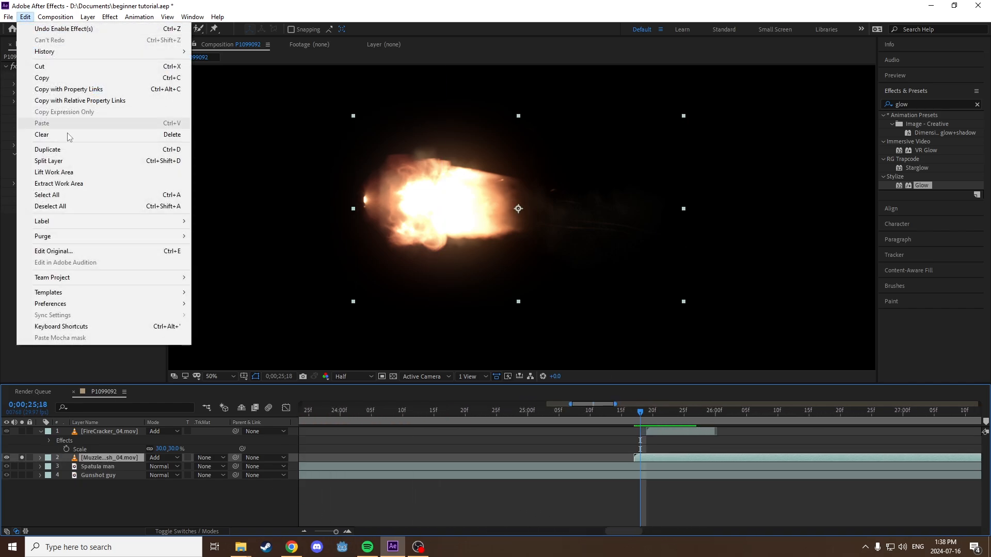
left_click(77, 161)
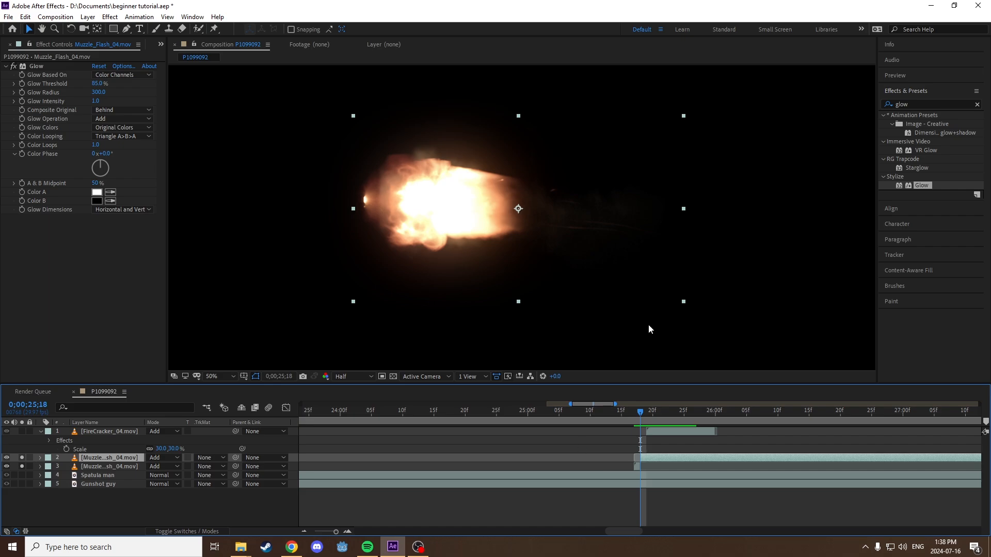
Trim both muzzle flash pieces so that the cut between flash and smoke falls at 0;00;25;19
left_click_drag(642, 411, 646, 411)
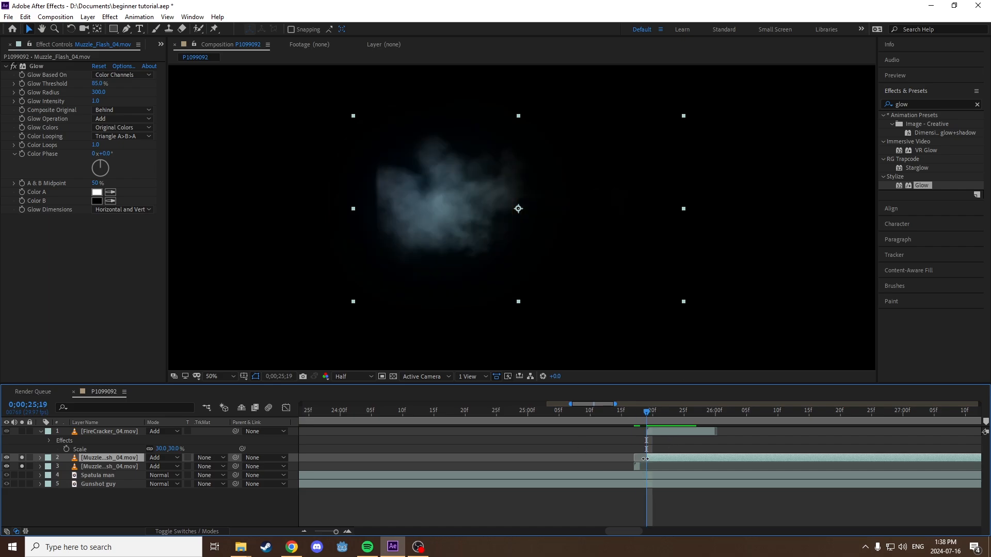
left_click(638, 465)
left_click_drag(634, 412, 646, 412)
Delete the Glow effect from the second muzzle flash piece, which contains the smoke
left_click(661, 456)
left_click(38, 67)
key("Delete")
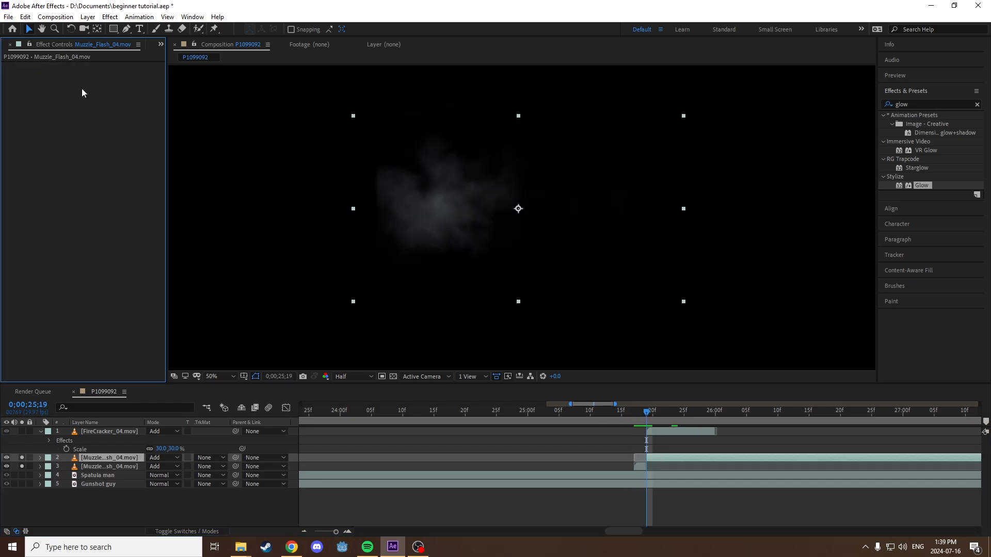
Unsolo both muzzle flash layers and play back the full shot from 0;00;25;12
left_click_drag(642, 414, 635, 435)
scroll(561, 292, "down", 1)
left_click_drag(545, 286, 580, 261)
key("v")
left_click_drag(634, 420, 604, 416)
key("space")
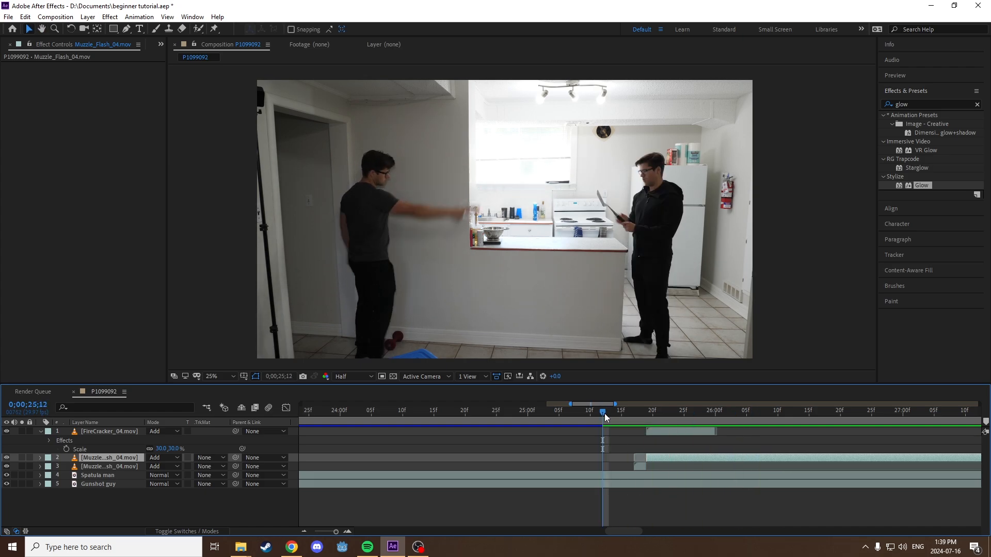
key("space")
left_click_drag(646, 413, 633, 449)
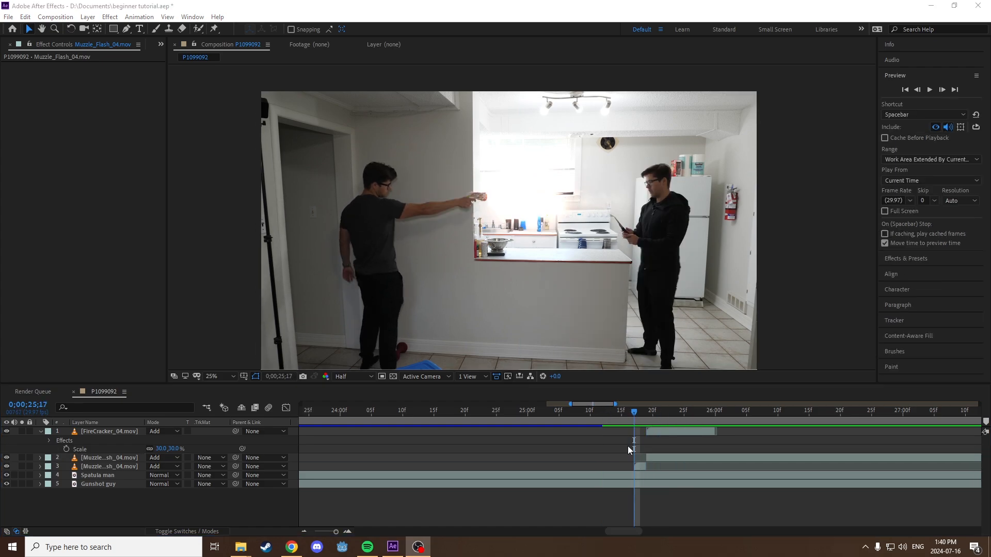
Replay the shot from 0;00;25;12 and examine the flash near the toy gun up close at 0;00;25;17
left_click(603, 415)
key("space")
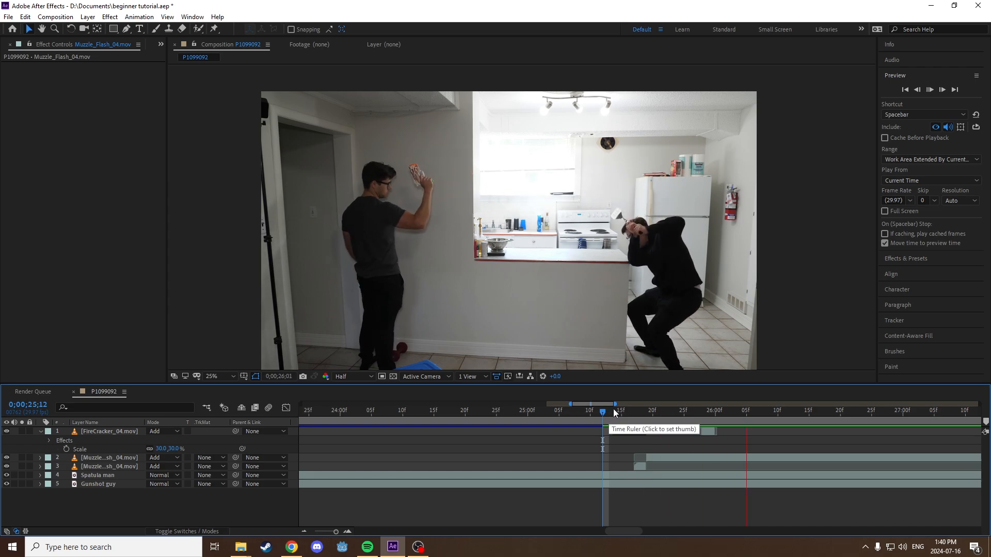
left_click_drag(607, 411, 634, 420)
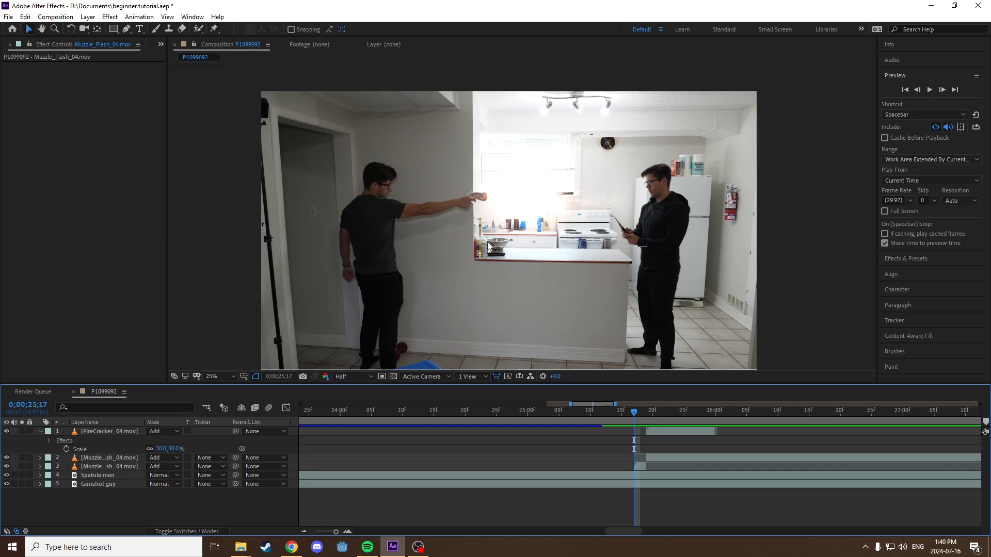
scroll(495, 207, "up", 4)
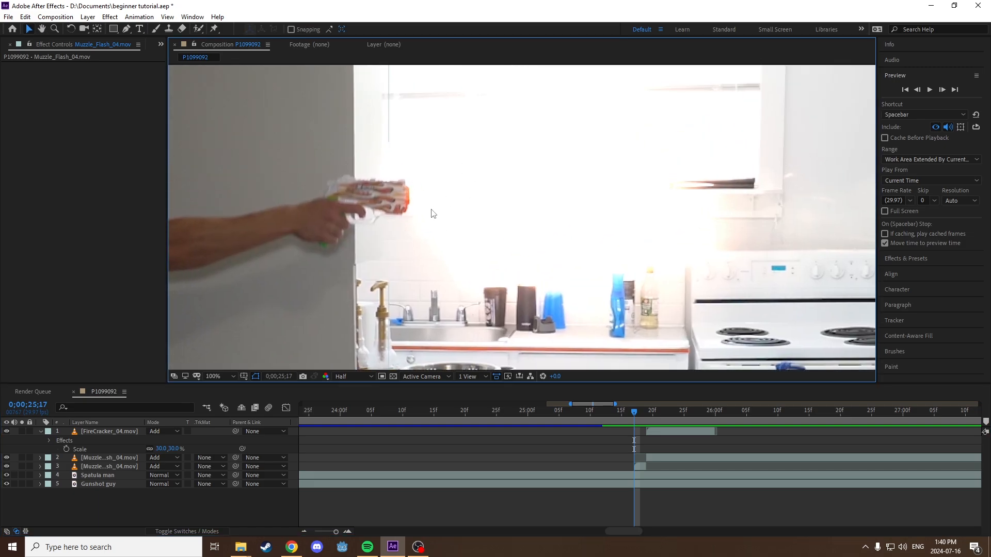
Examine how the muzzle flash lights the gunman, the wall and the kitchen in the current frame
scroll(451, 230, "down", 2)
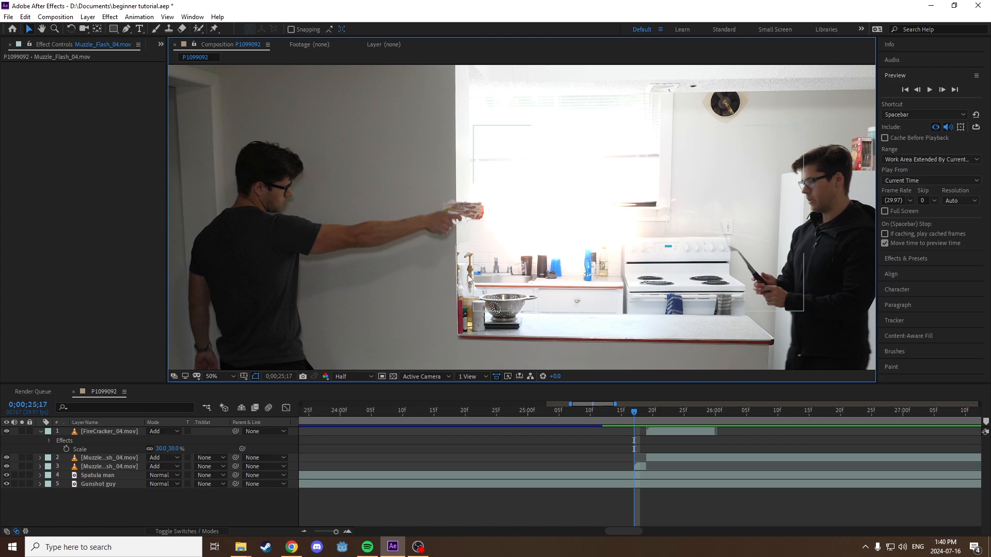
scroll(544, 247, "down", 2)
scroll(554, 264, "up", 2)
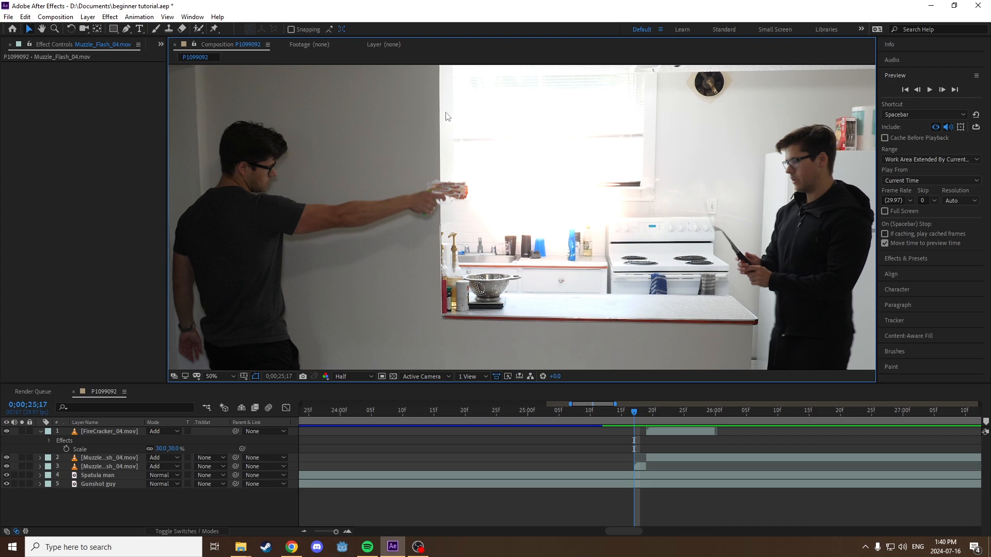
scroll(444, 197, "down", 1)
scroll(443, 214, "up", 1)
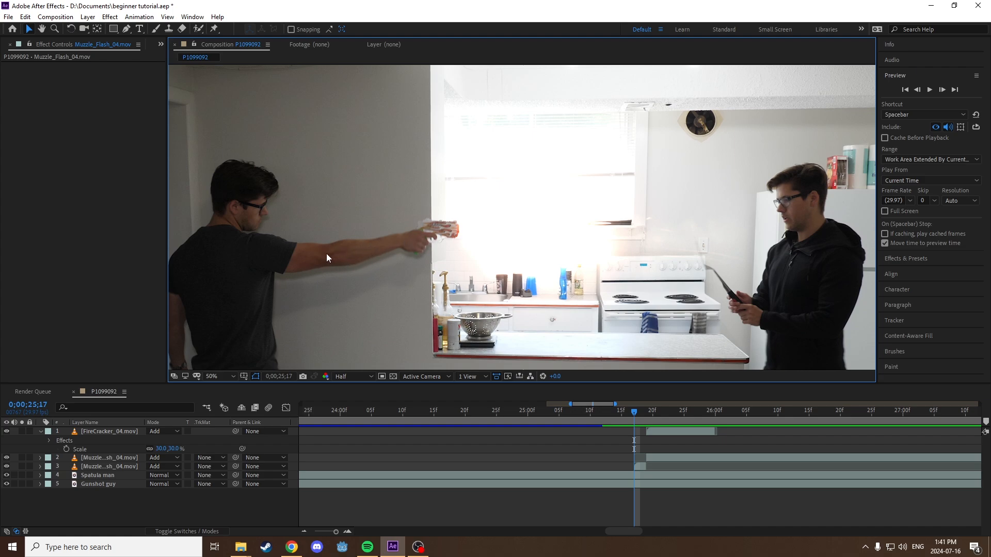
left_click_drag(417, 258, 397, 218)
scroll(402, 242, "down", 1)
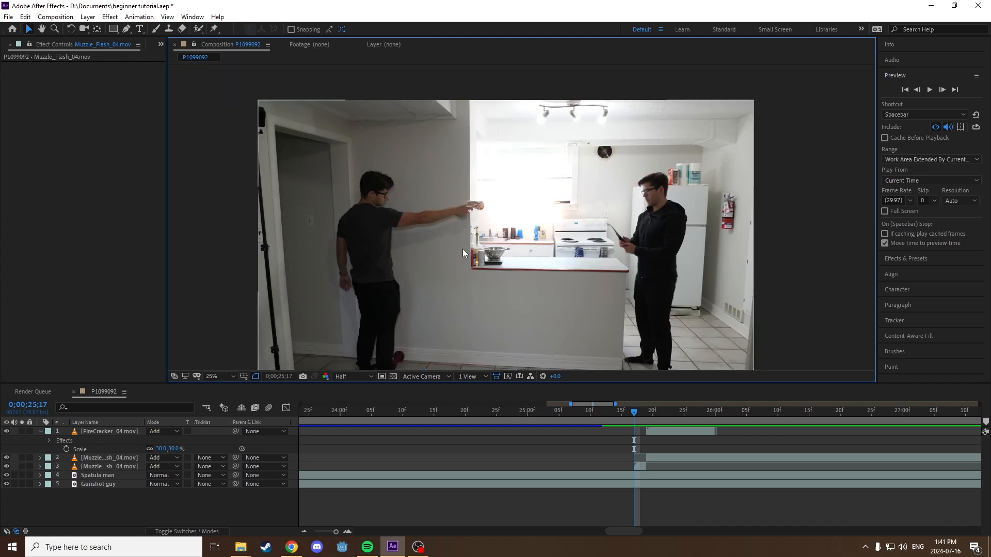
scroll(462, 248, "up", 1)
left_click_drag(414, 271, 451, 271)
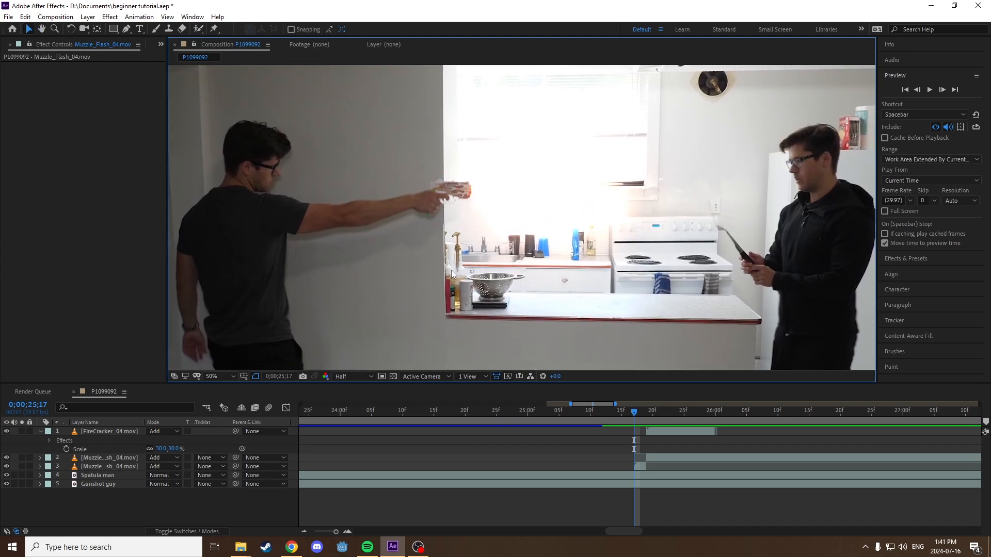
Create a new 3840 x 2160 px solid, sampling its colour from the muzzle flash glow and adjusting it to light orange
left_click(227, 442)
left_click(87, 16)
mouse_move(154, 29)
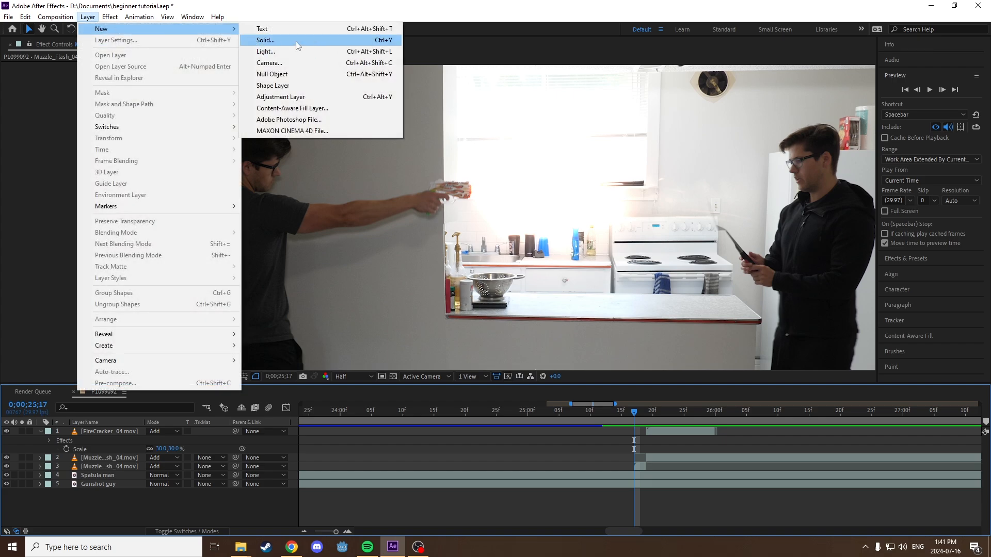
left_click(296, 41)
left_click(140, 181)
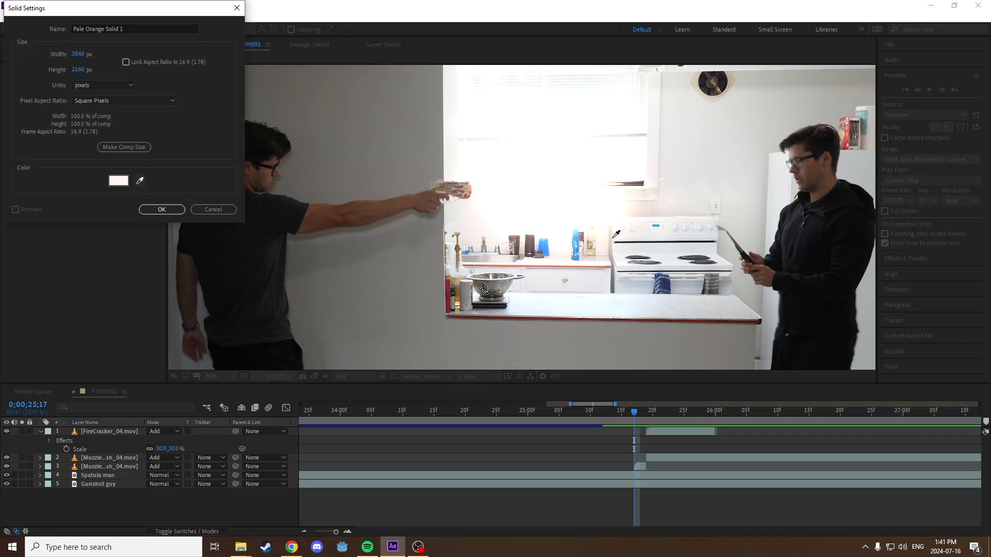
left_click(632, 211)
left_click(119, 180)
left_click_drag(48, 31, 53, 25)
left_click(232, 29)
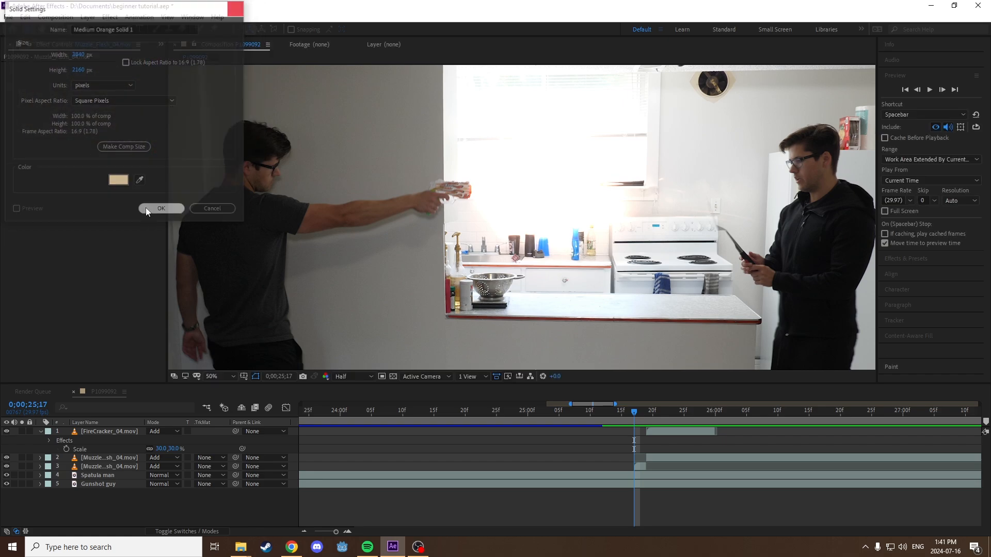
left_click(162, 209)
Try the Add and Screen blending modes on the orange solid and return it to Normal
scroll(416, 256, "down", 2)
left_click_drag(463, 201, 459, 214)
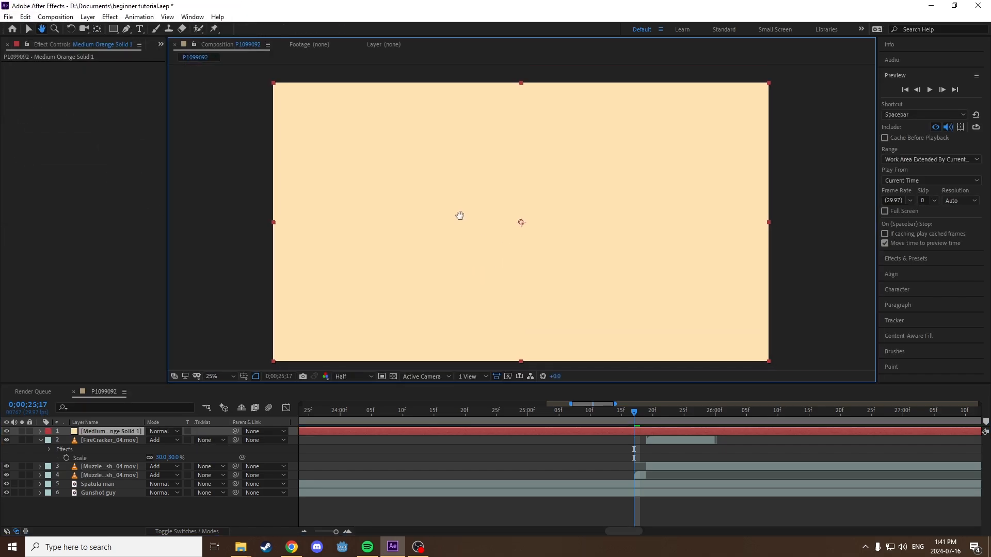
left_click(168, 432)
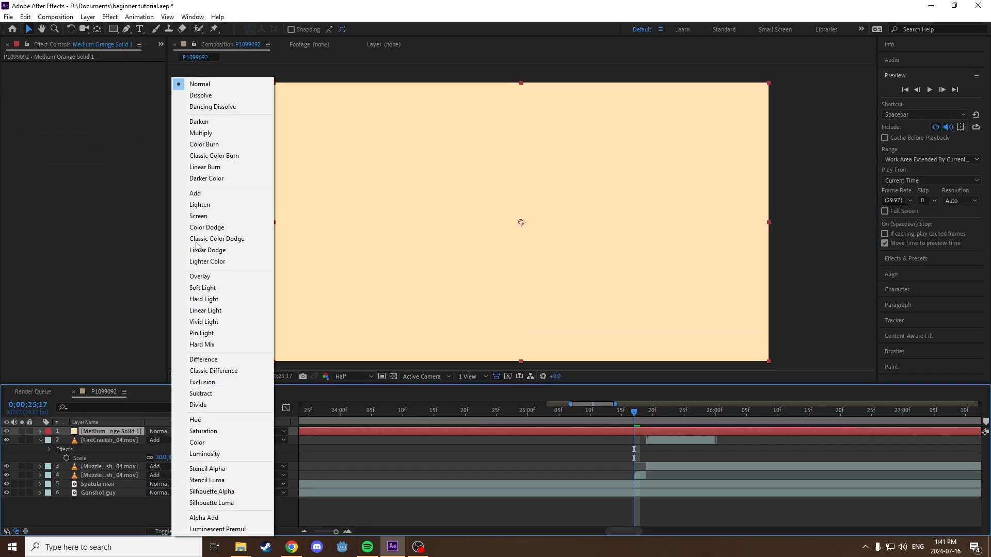
left_click(202, 194)
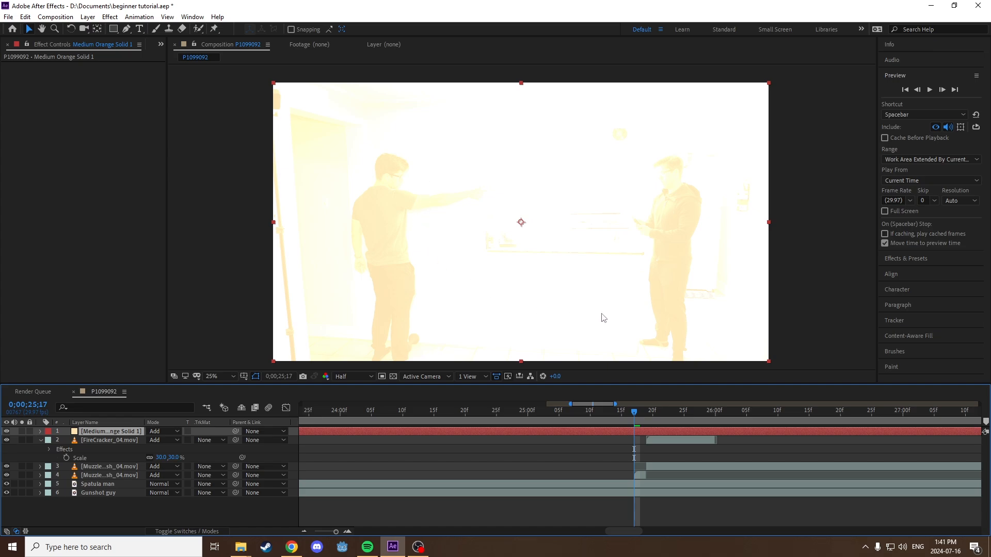
left_click(165, 432)
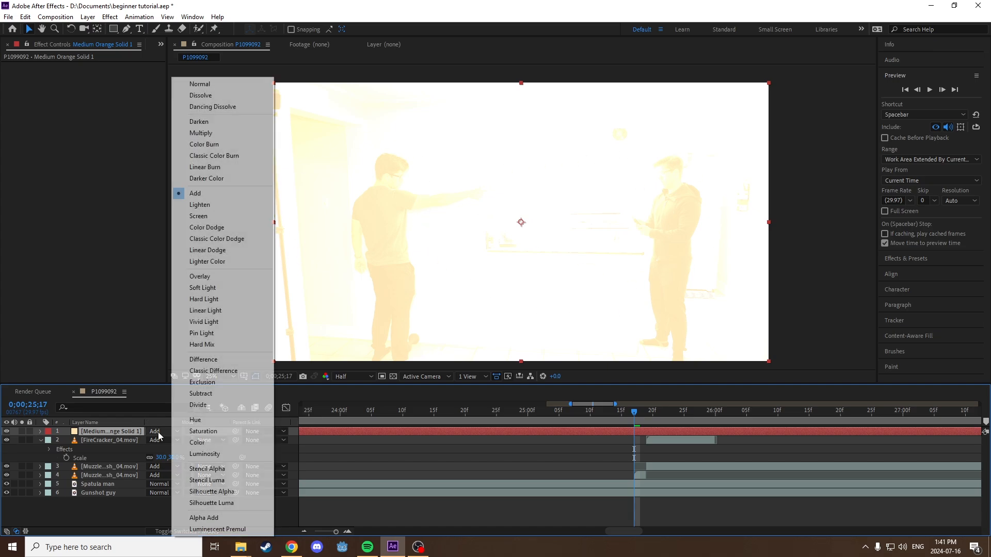
left_click(198, 215)
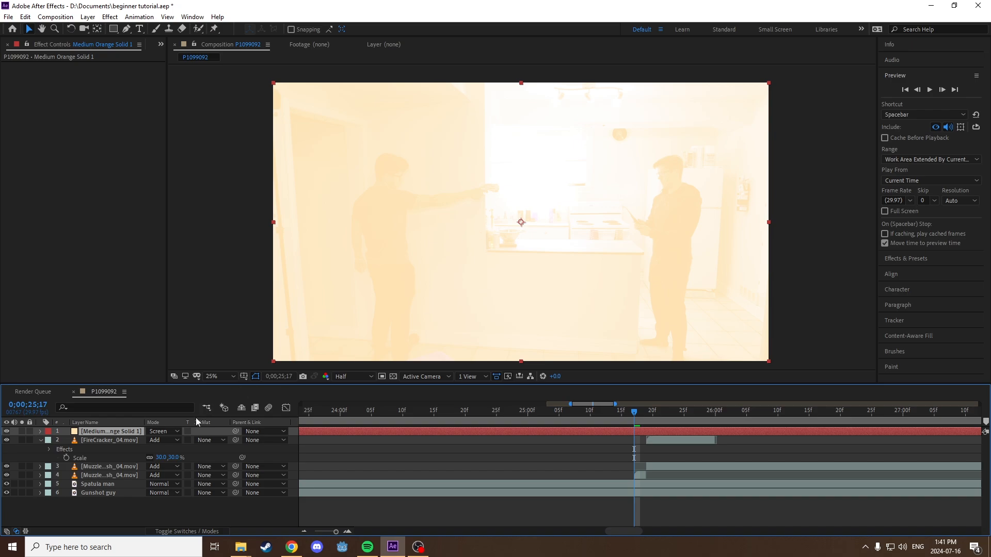
left_click(164, 431)
left_click(195, 193)
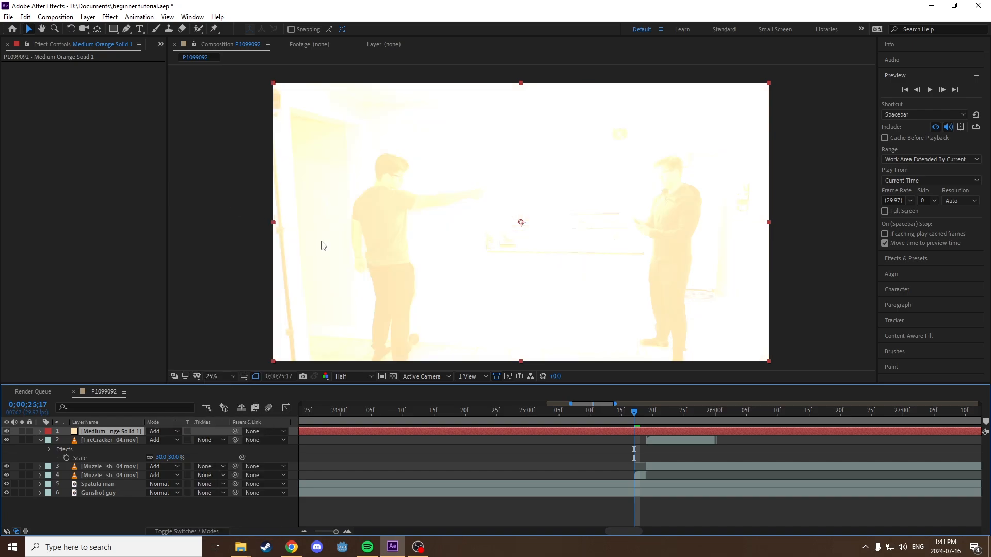
left_click(169, 431)
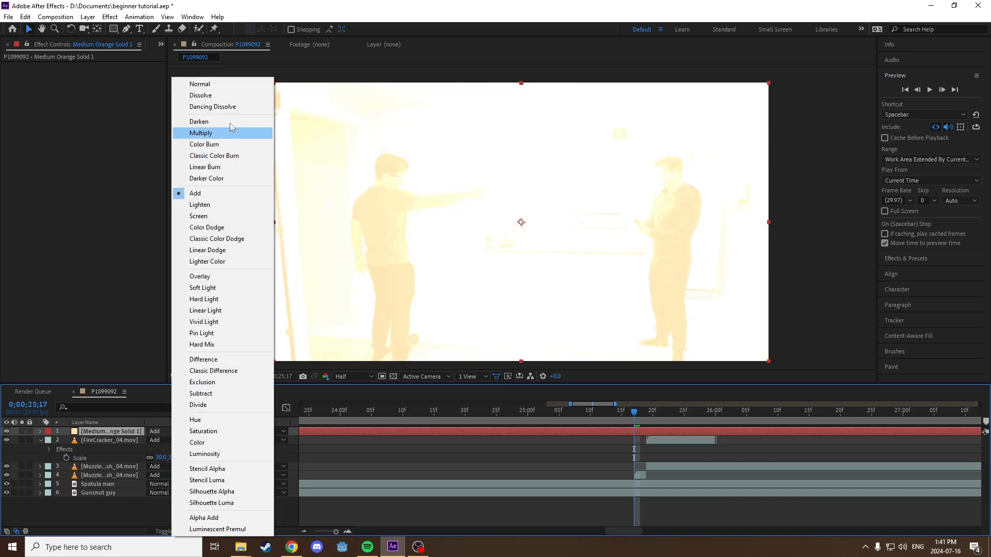
left_click(223, 86)
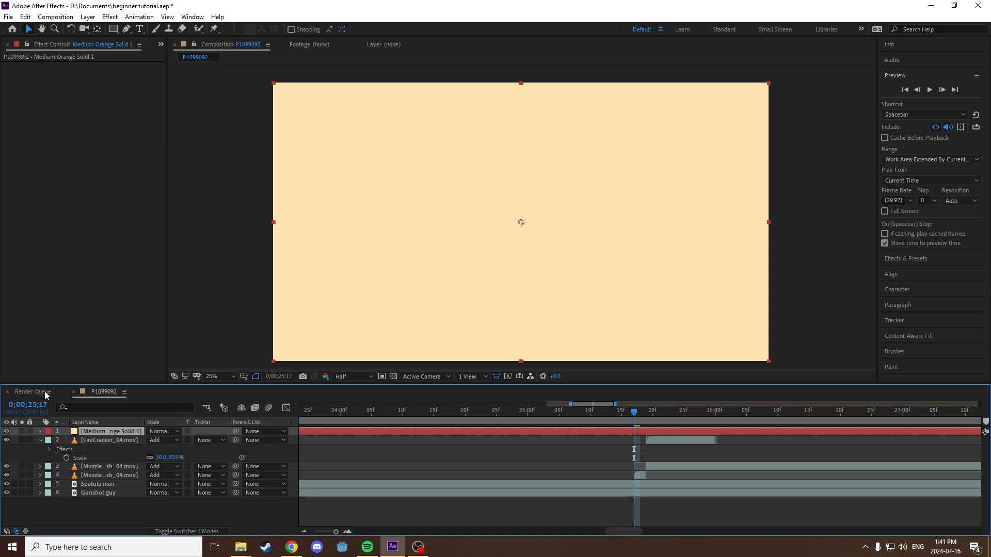
Hide the orange solid and draw an elliptical mask on it centred on the gun's muzzle, checking its coverage
left_click(7, 431)
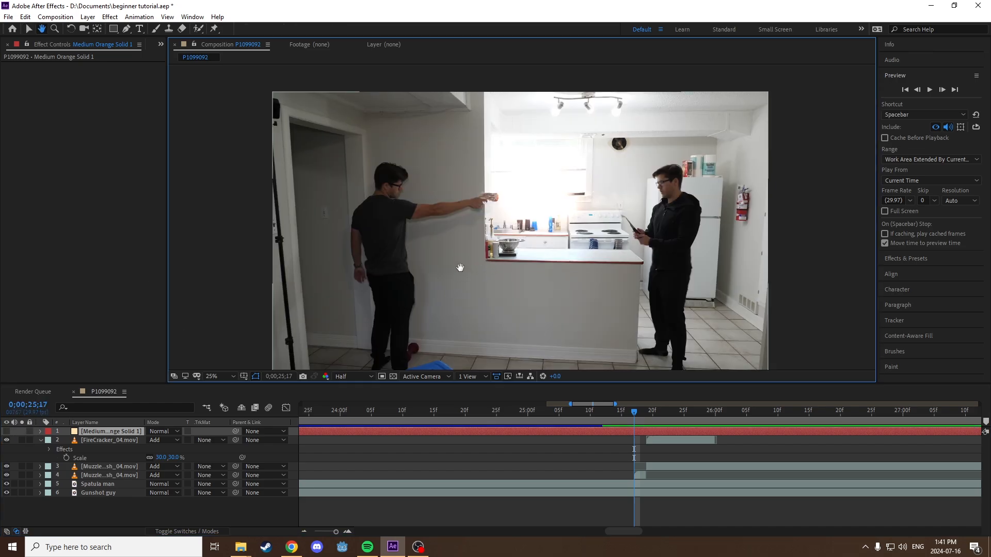
key("period")
left_click_drag(426, 271, 456, 280)
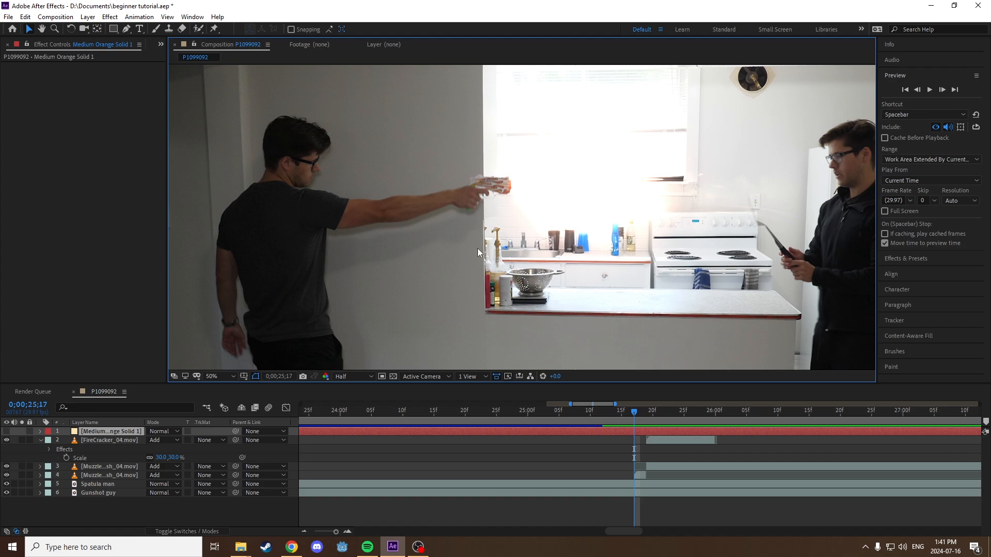
left_click(119, 432)
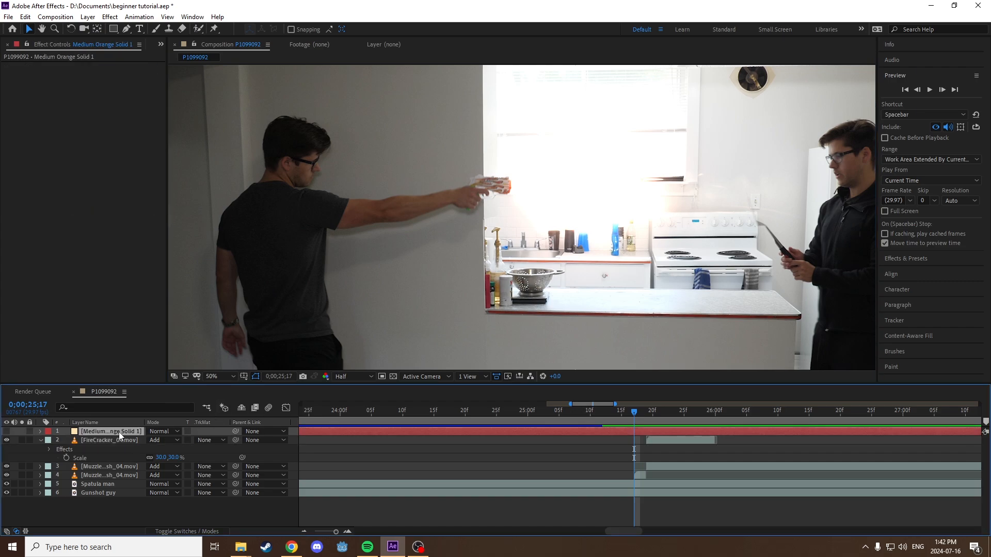
left_click(116, 29)
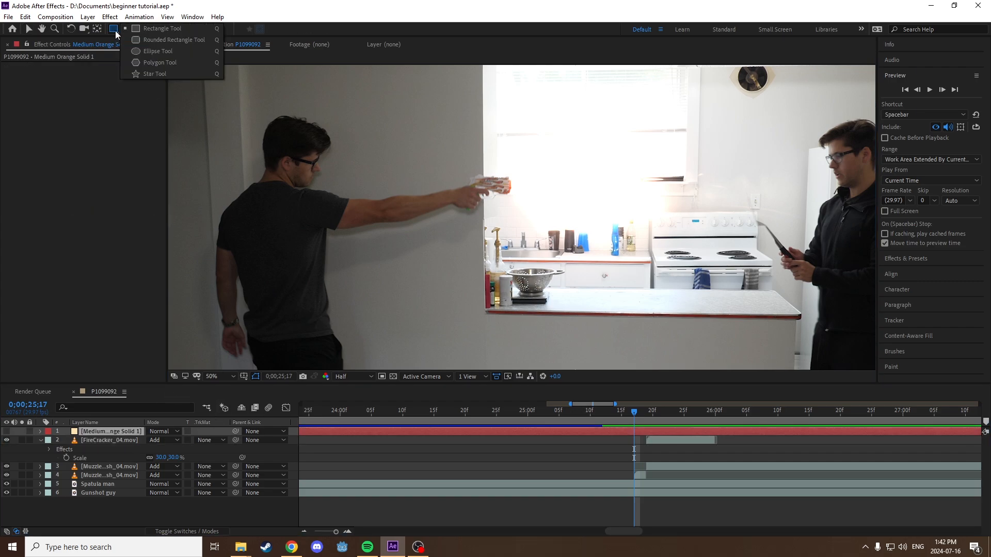
left_click(138, 52)
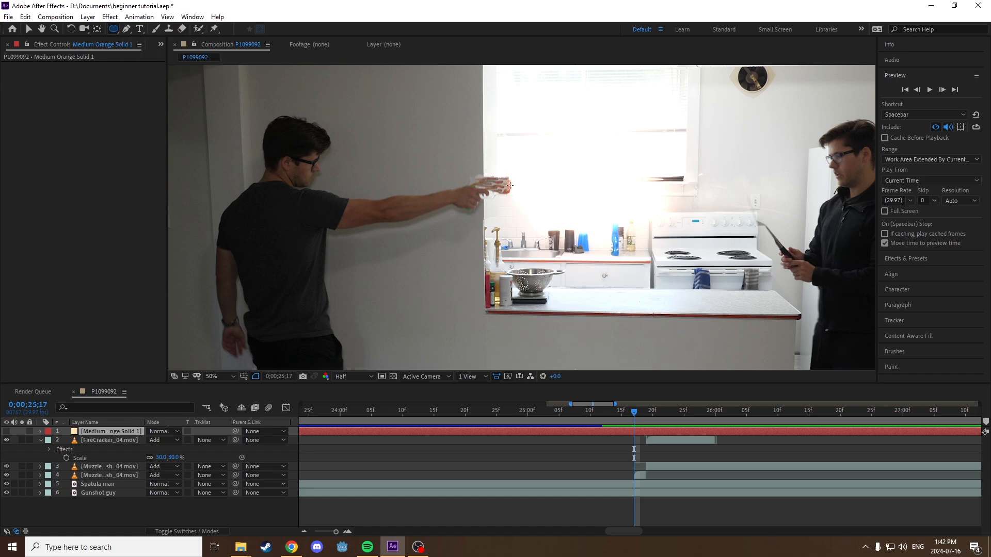
mouse_move(509, 185)
left_mouse_down()
mouse_move(536, 192)
mouse_move(563, 227)
mouse_move(633, 271)
mouse_move(622, 264)
left_mouse_up()
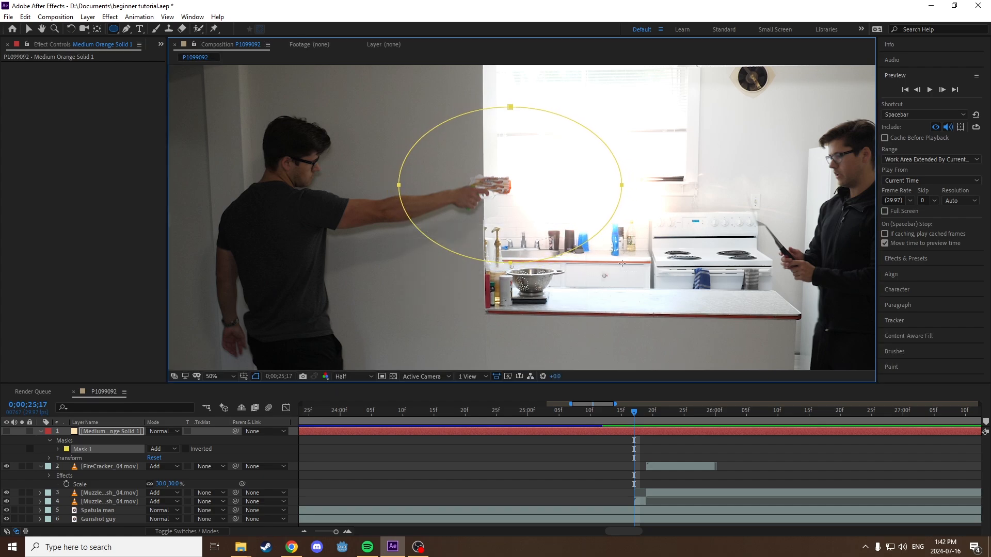
left_click(7, 432)
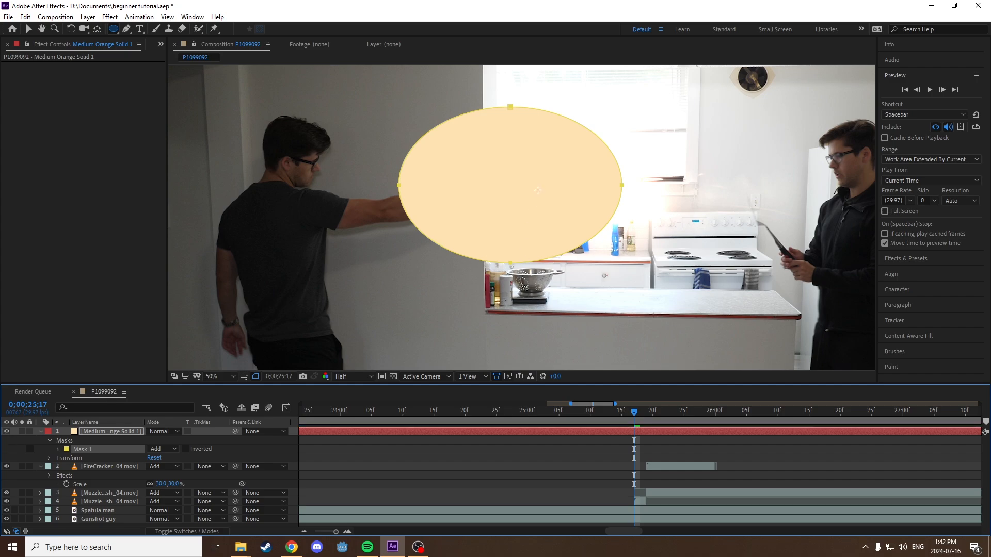
left_click(7, 432)
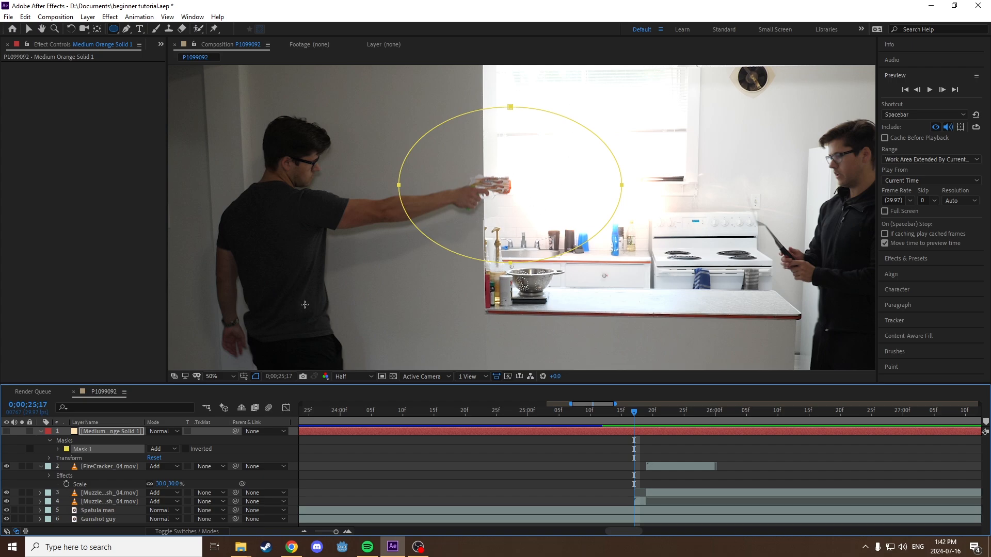
Add a rectangular mask to the solid over the wall behind the arm, ending at the wall's edge
left_click_drag(123, 26, 137, 31)
left_click_drag(365, 84, 484, 283)
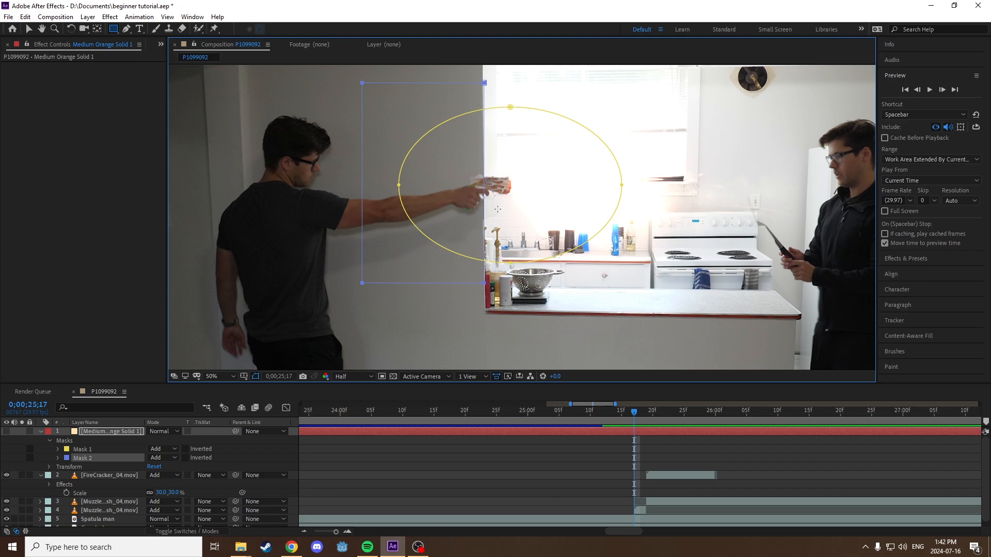
left_click(95, 458)
Adjust the rectangular mask's corner points on the kitchen side so its boundary follows the wall's edge
scroll(407, 214, "up", 2)
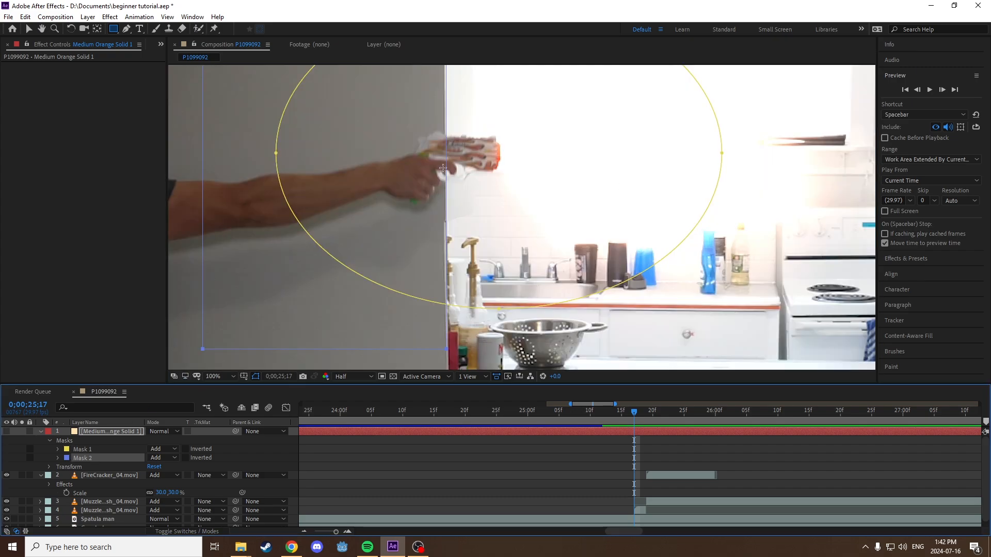
left_click_drag(438, 67, 449, 165)
left_click(126, 28)
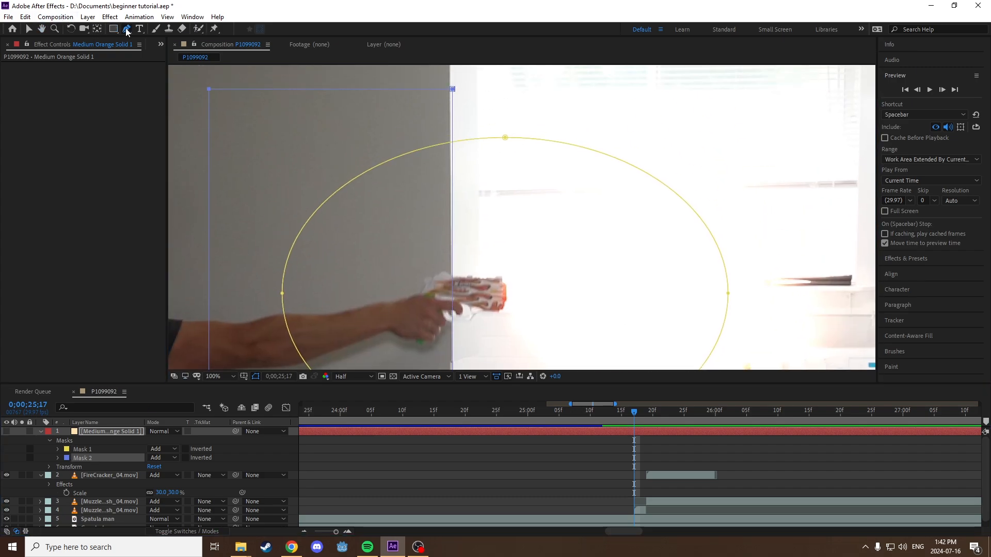
left_click(27, 30)
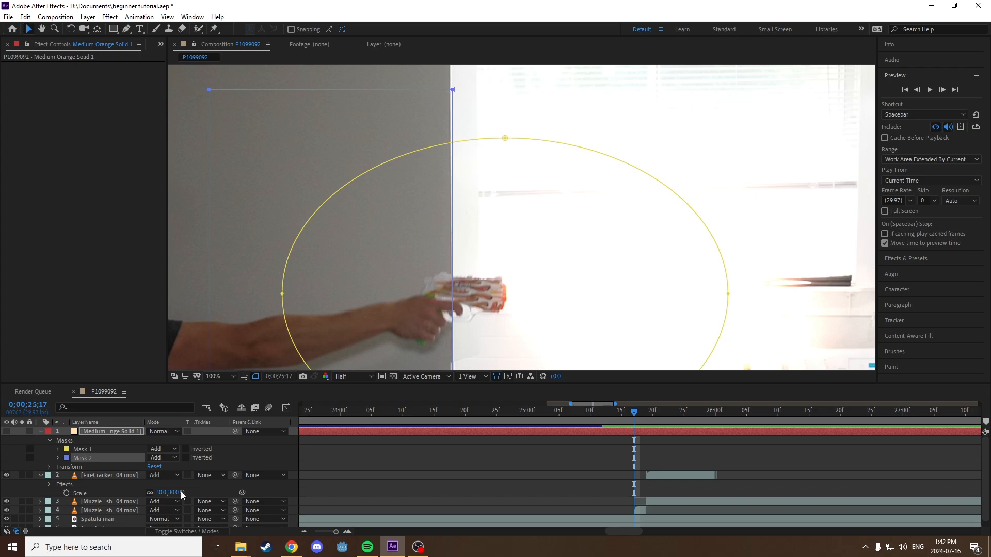
left_click(95, 435)
left_click_drag(452, 91, 451, 90)
scroll(438, 243, "down", 8)
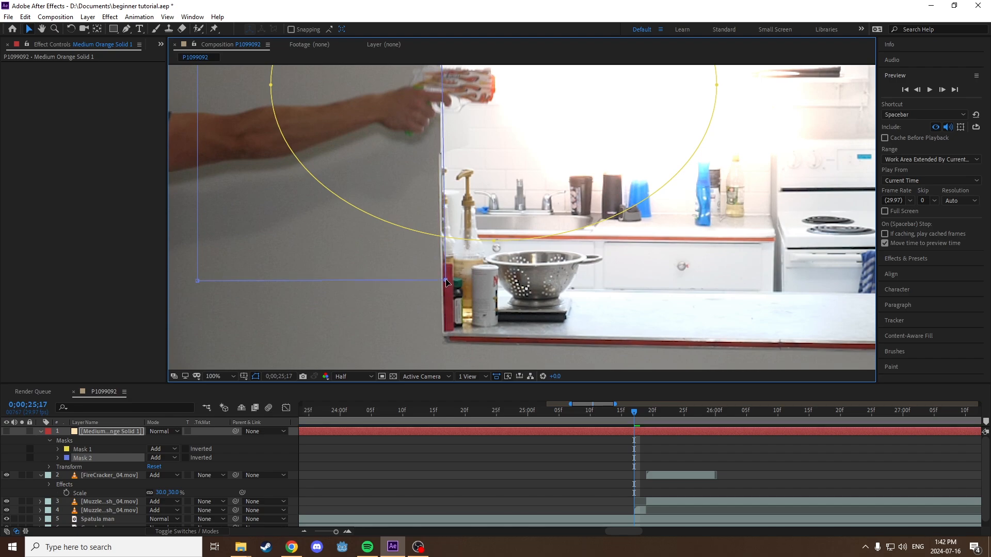
Show the orange solid and set the rectangular mask's mode to Intersect, limiting the ellipse to the wall
left_click(6, 431)
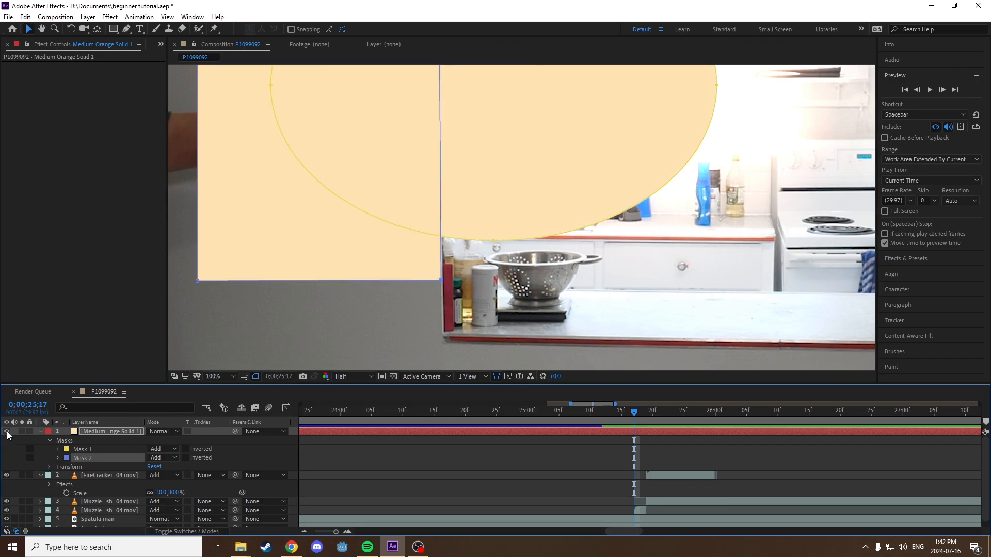
scroll(413, 273, "down", 2)
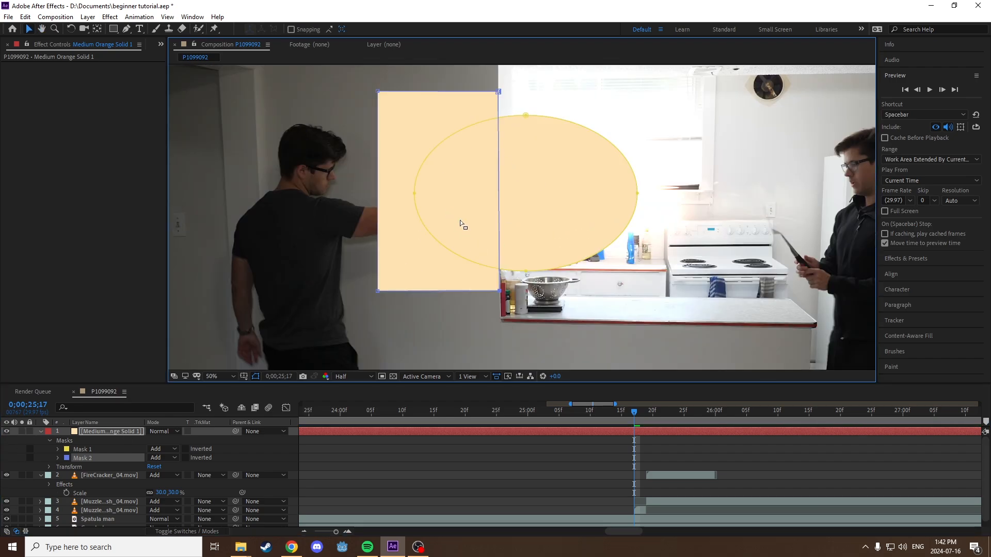
left_click(166, 458)
left_click(184, 413)
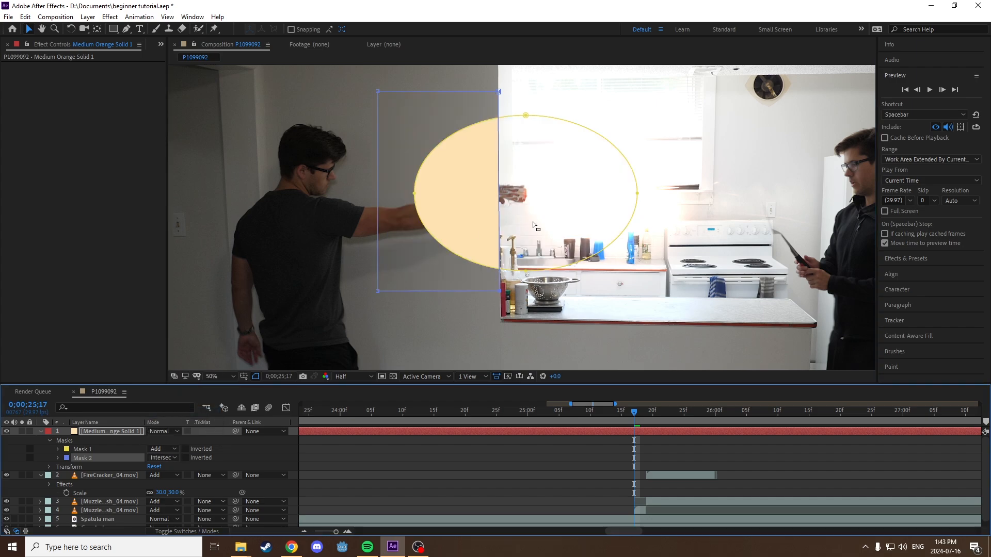
left_click(502, 293)
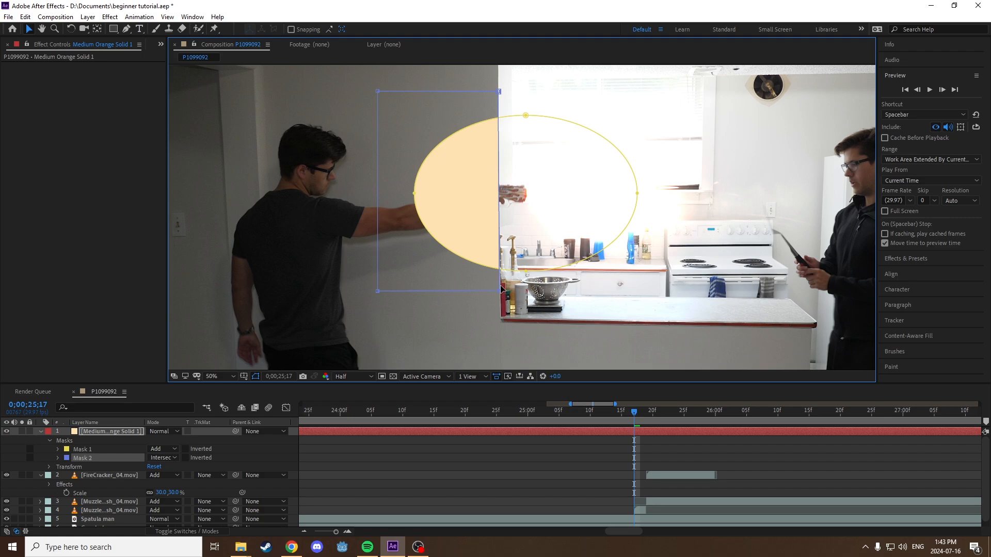
scroll(500, 256, "up", 3)
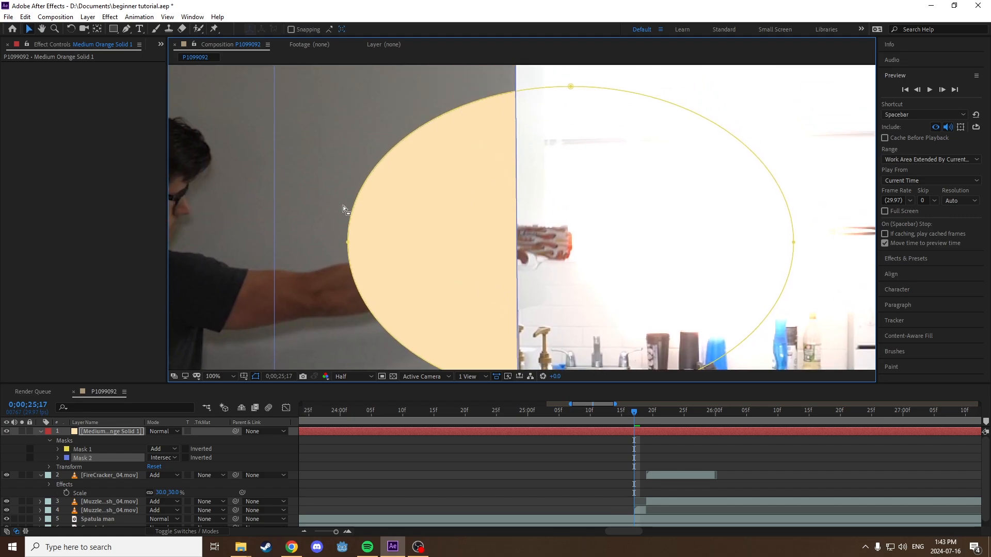
scroll(475, 273, "down", 2)
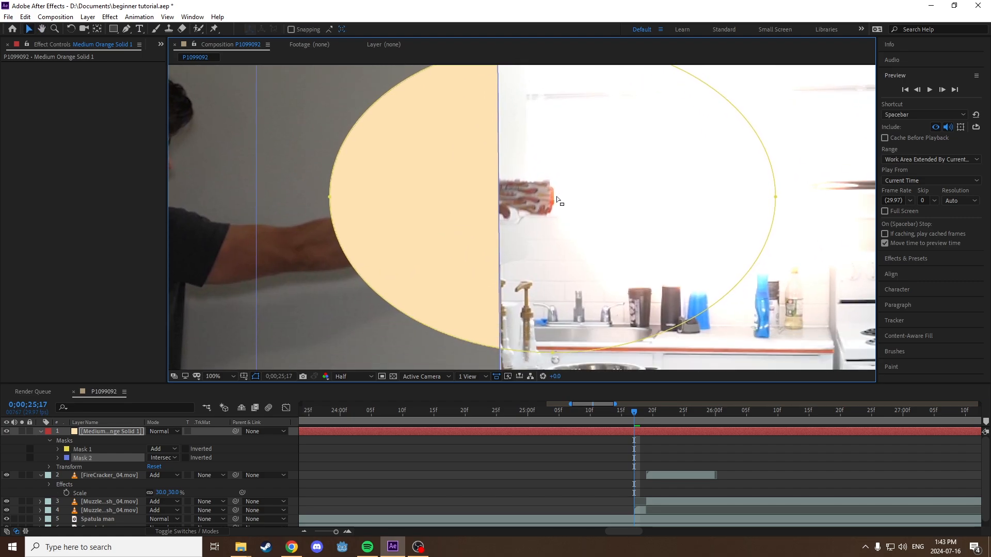
Hide the orange solid to expose the arm and gun against the wall
left_click_drag(539, 214, 491, 253)
scroll(479, 268, "down", 2)
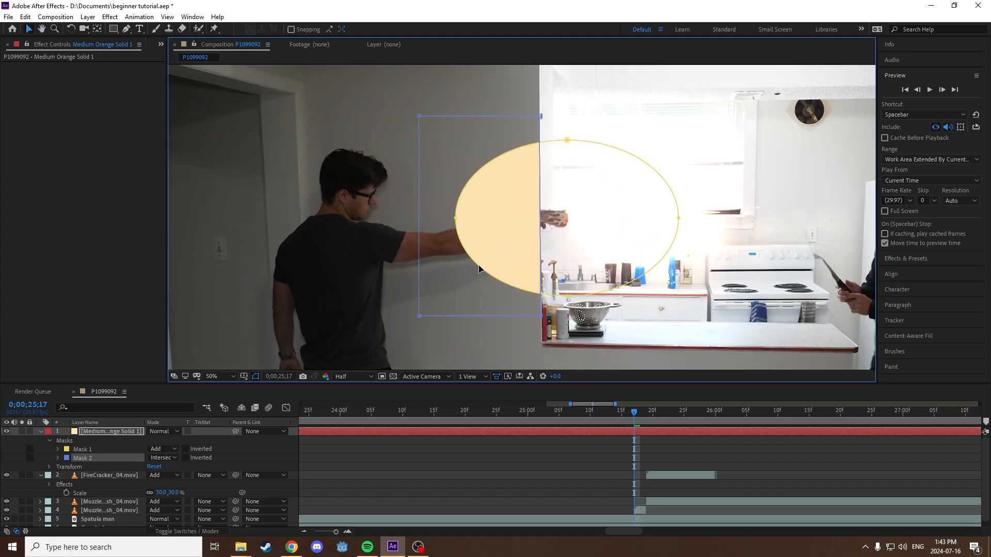
scroll(479, 266, "down", 2)
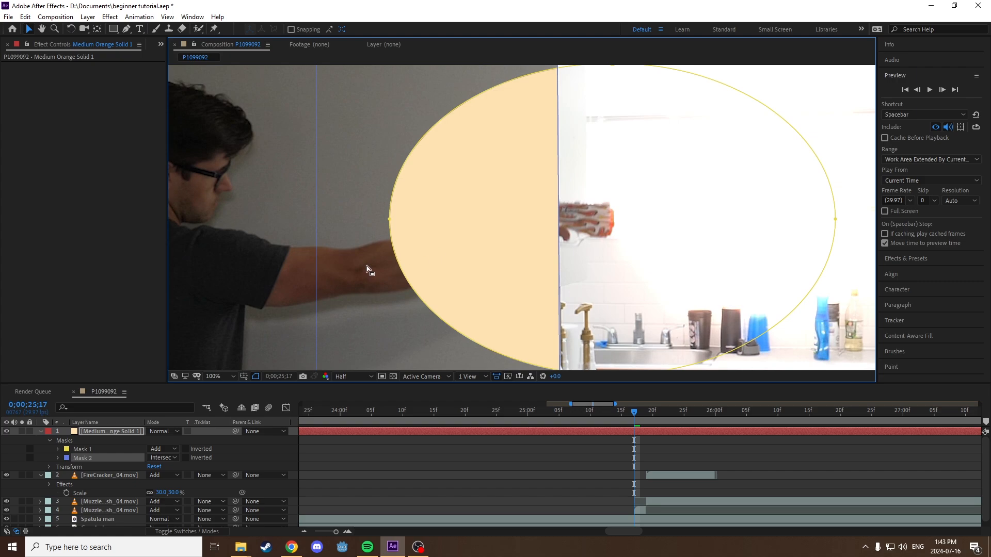
left_click(95, 433)
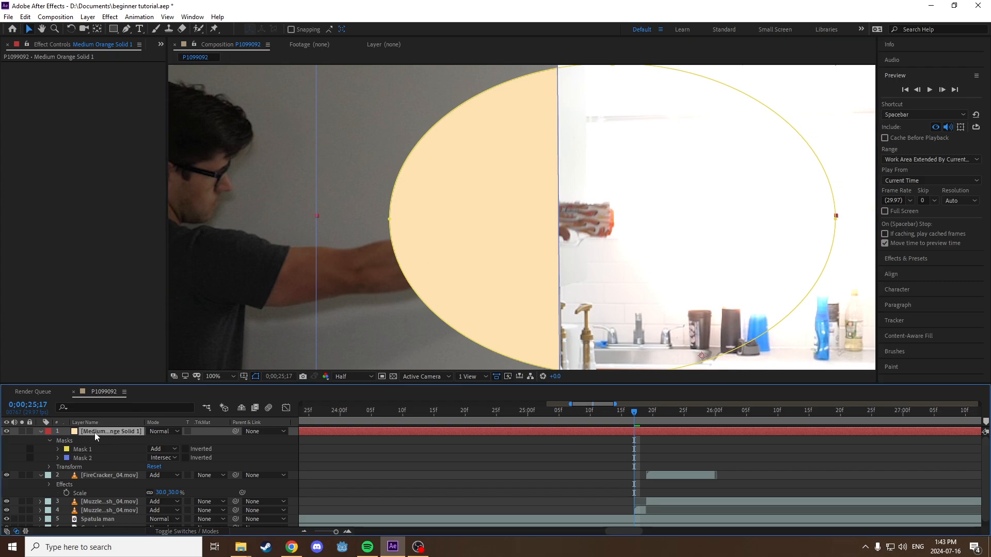
left_click(6, 432)
scroll(460, 268, "up", 2)
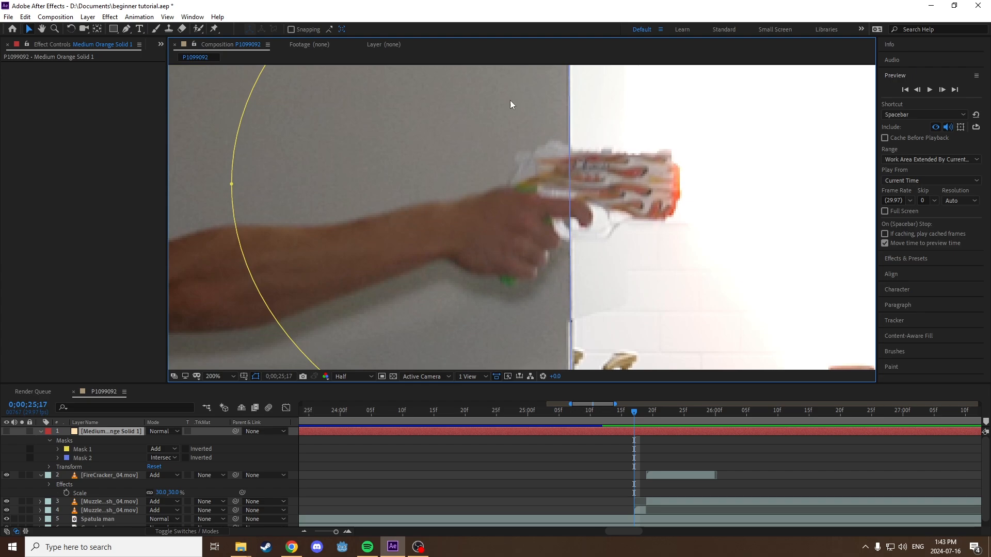
Start a Pen tool mask on the orange solid, tracing from the top of the gun along the upper edge of the arm
left_click(126, 30)
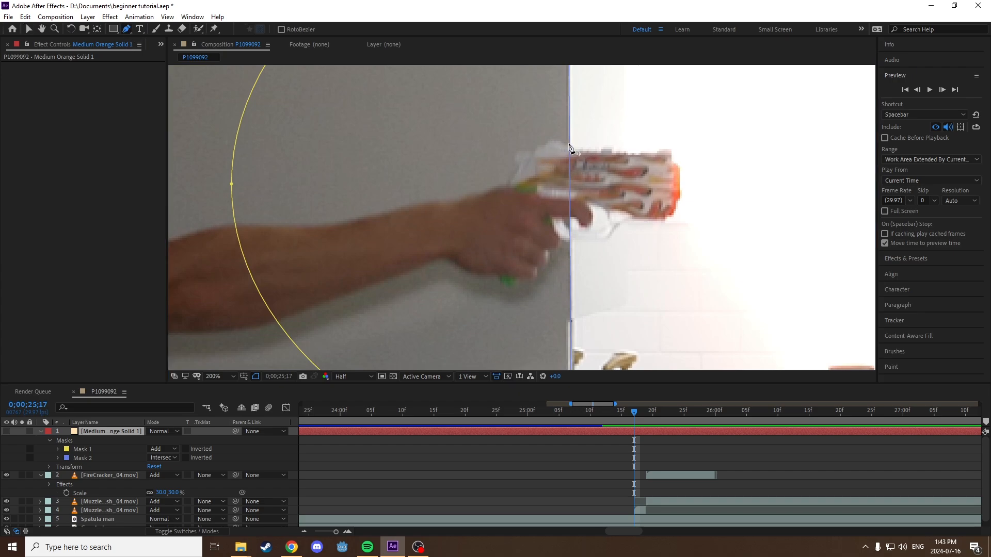
left_click_drag(574, 142, 549, 140)
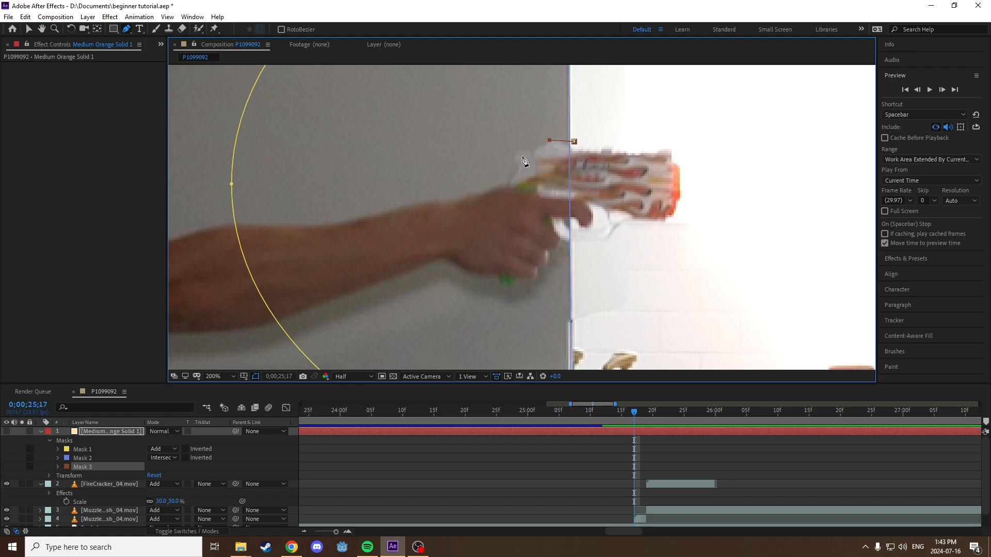
left_click(535, 151)
left_click(515, 154)
left_click(516, 169)
left_click(508, 184)
left_click(451, 201)
left_click(407, 203)
left_click(347, 221)
left_click(261, 224)
left_click(208, 228)
left_click_drag(215, 231, 365, 214)
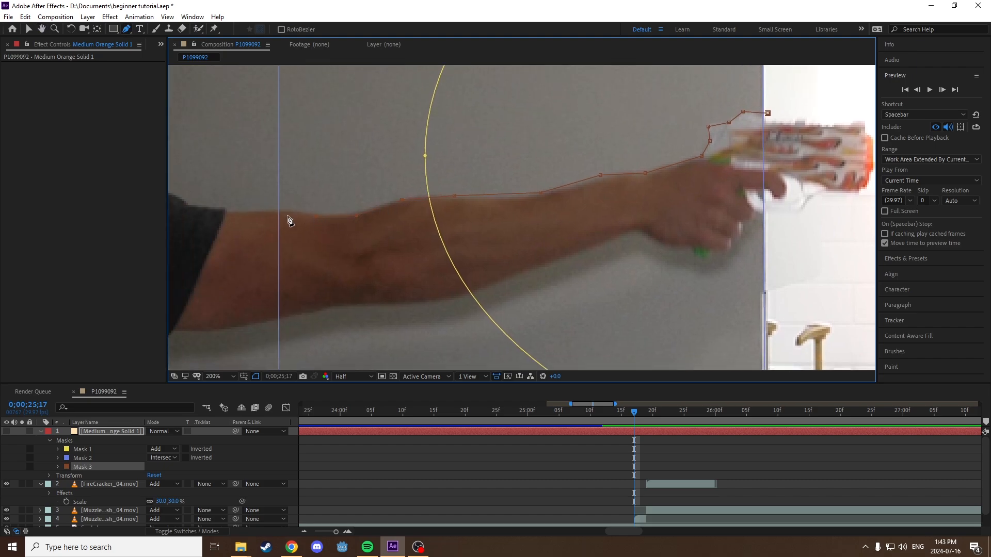
left_click_drag(261, 214, 314, 170)
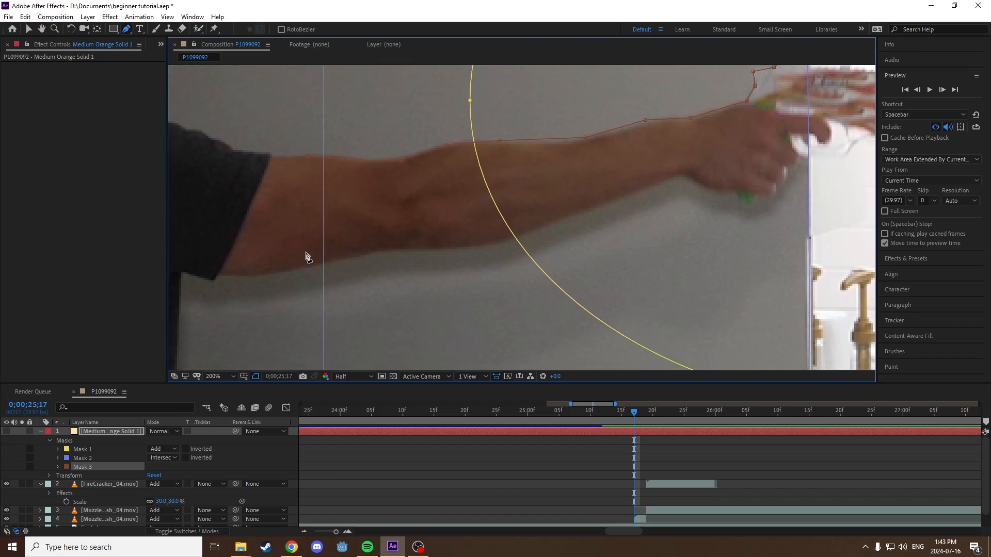
Continue the pen mask along the underside of the forearm and around the bottom of the hand, undoing a misplaced point
left_click(298, 269)
left_click(341, 259)
left_click(387, 251)
left_click(441, 251)
left_click(504, 240)
left_click(588, 209)
left_click(679, 175)
left_click_drag(643, 138, 691, 130)
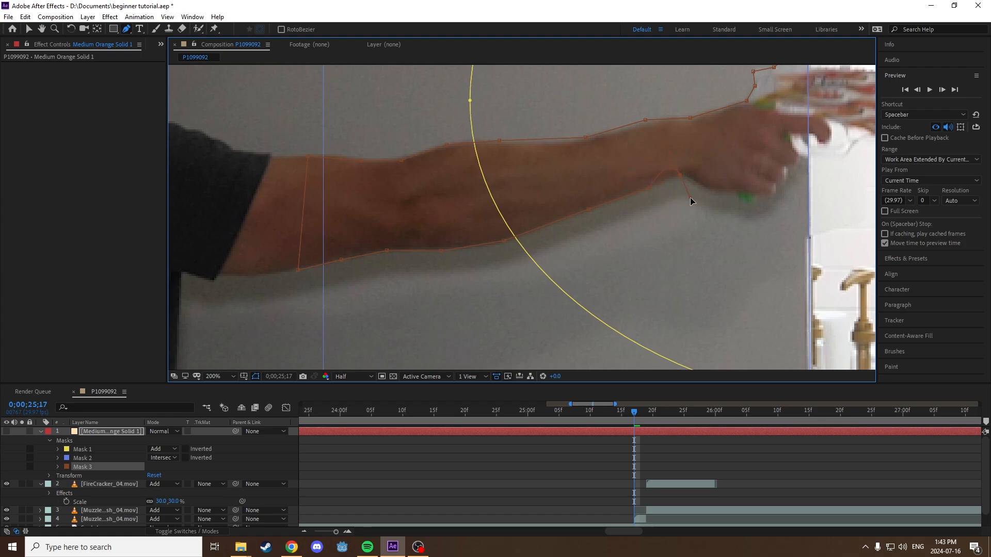
key("ctrl+z")
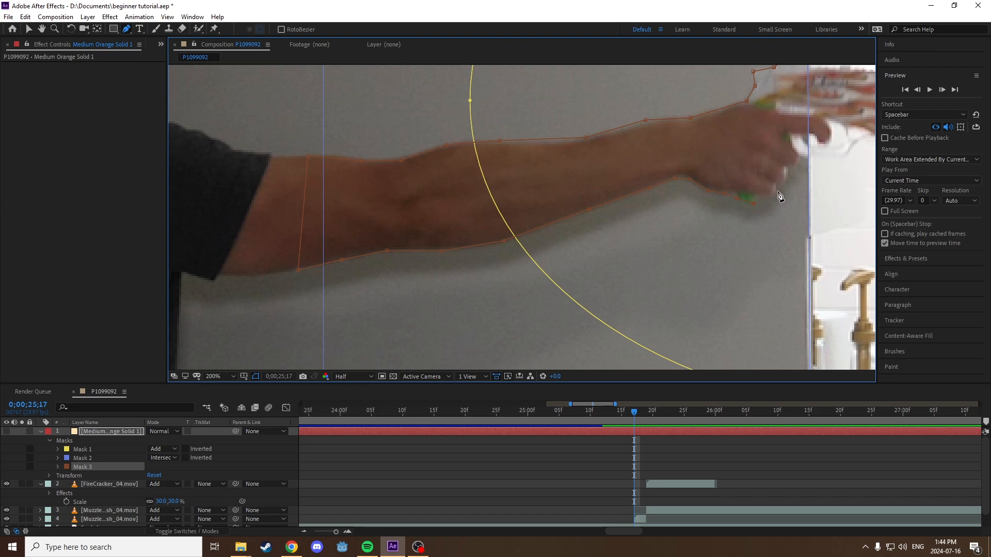
Carry the pen mask around the gun past the wall's edge and close it at its starting point
left_click_drag(808, 165, 673, 236)
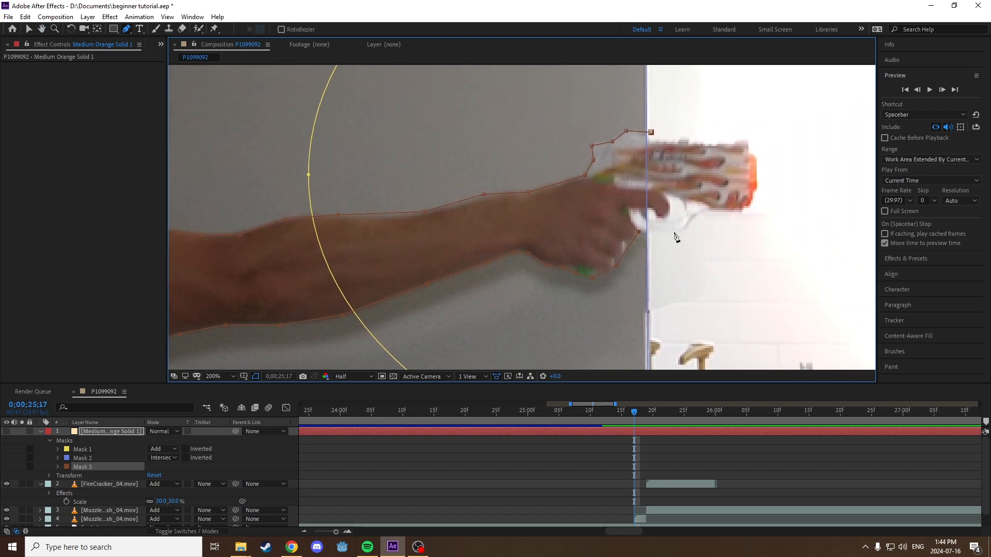
left_click(687, 228)
left_click(696, 141)
left_click(651, 132)
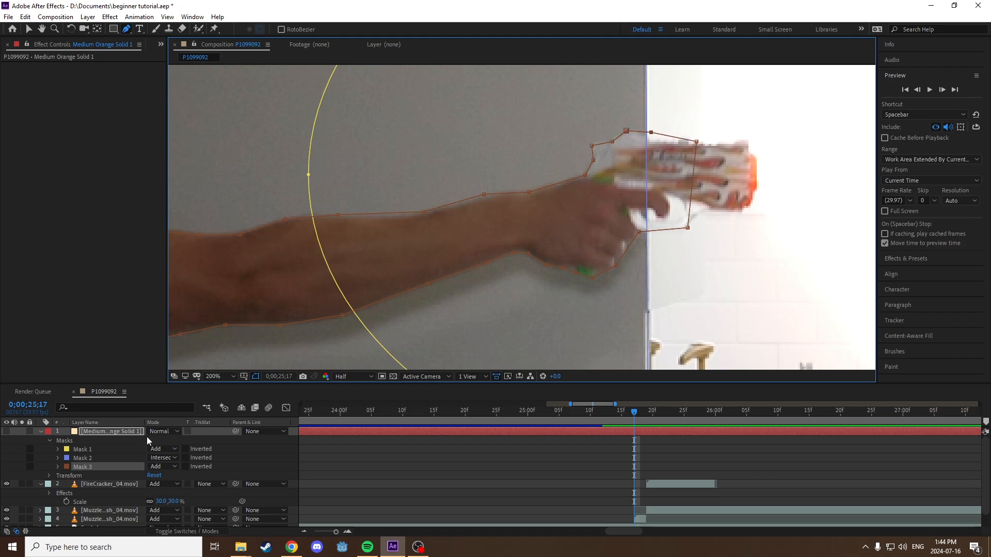
Set the arm mask's mode to Subtract and show the orange solid again, with nothing selected
left_click(83, 467)
left_click(163, 467)
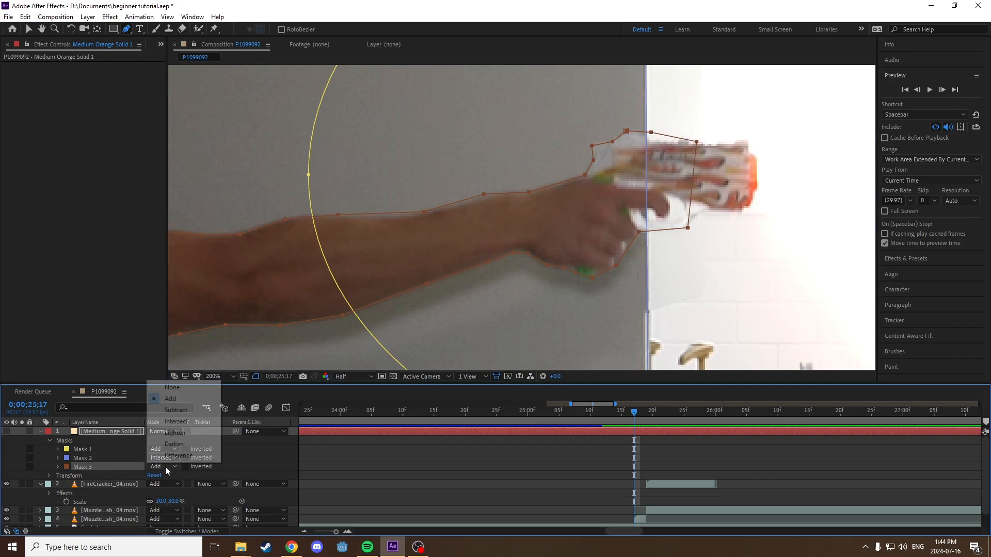
left_click(176, 410)
key("comma")
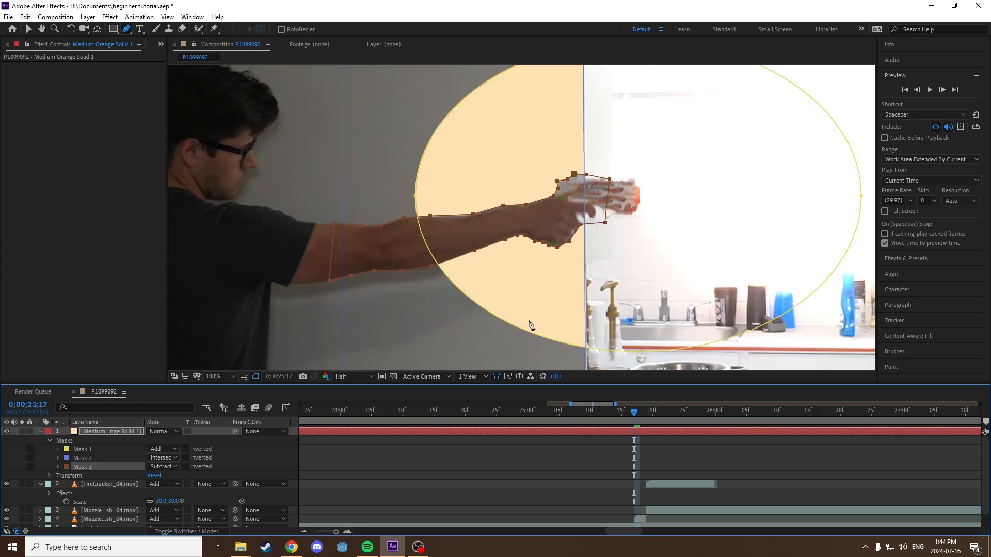
left_click(507, 457)
Examine how the orange glow sits on the wall behind the cut-out arm and gun
scroll(487, 179, "down", 2)
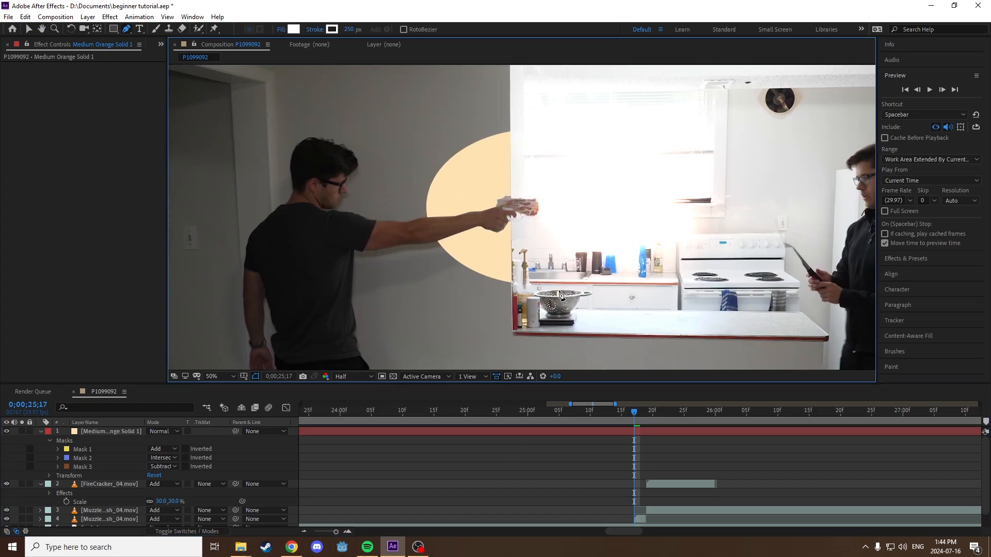
scroll(469, 232, "up", 2)
key("g")
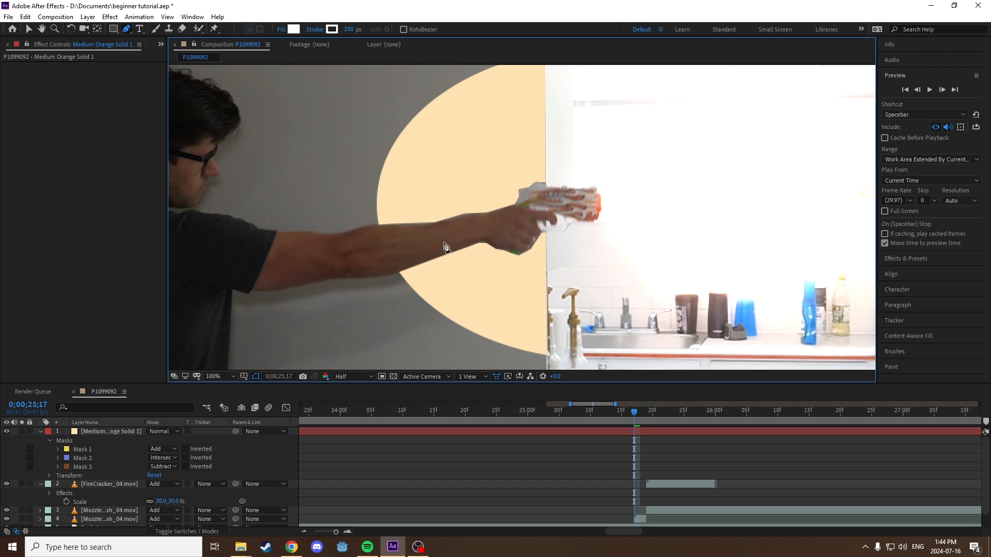
scroll(444, 230, "up", 1)
scroll(435, 261, "down", 1)
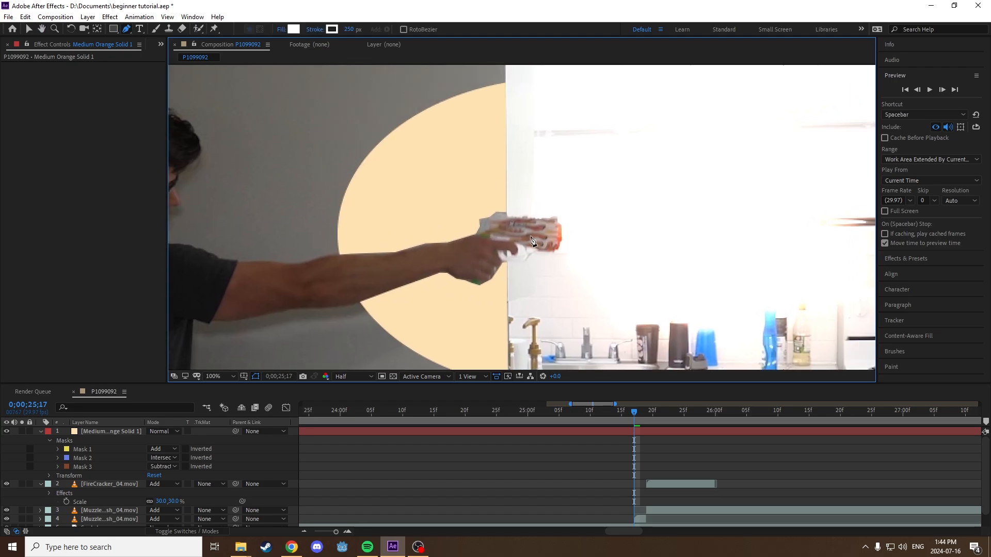
scroll(533, 241, "down", 1)
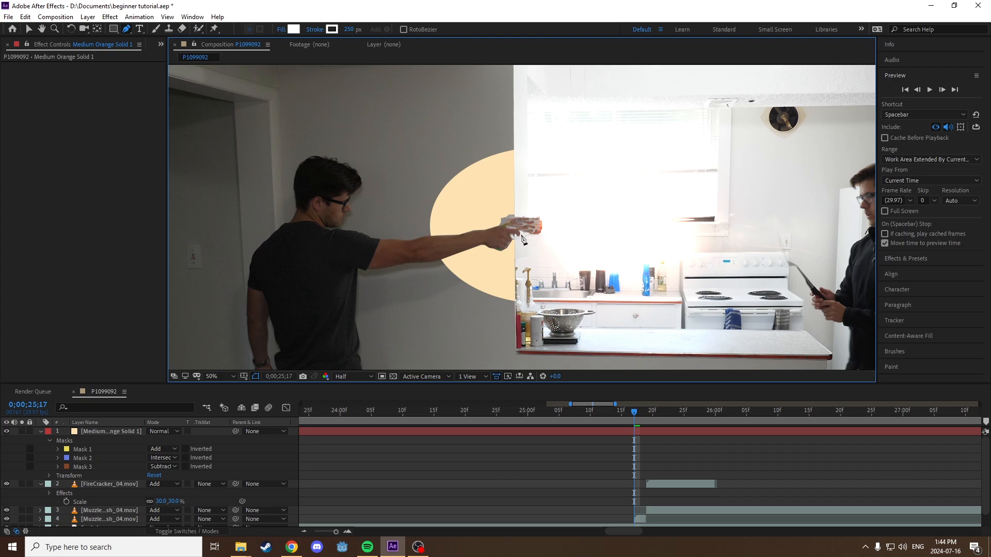
key("h")
mouse_move(496, 289)
left_mouse_down()
mouse_move(544, 276)
mouse_move(490, 281)
left_mouse_up()
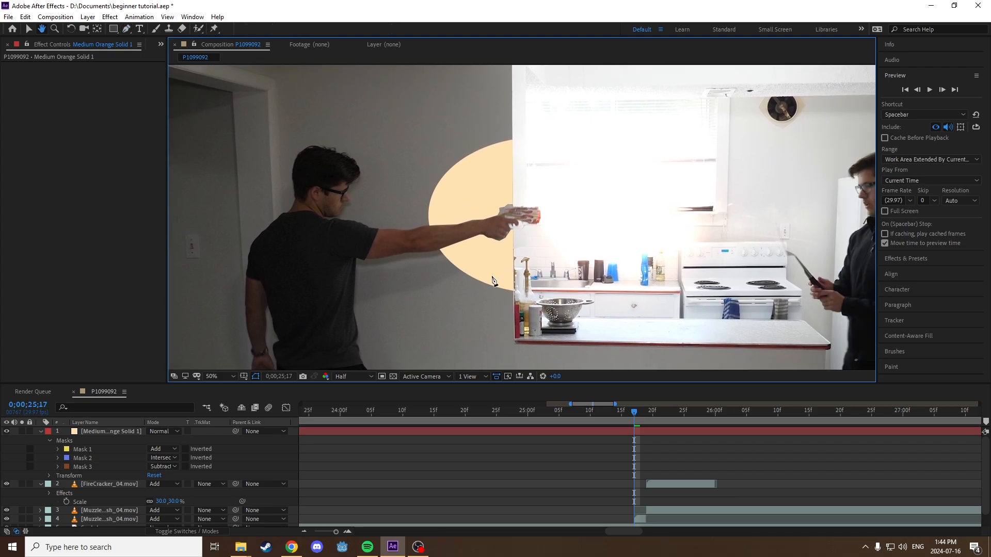
key("g")
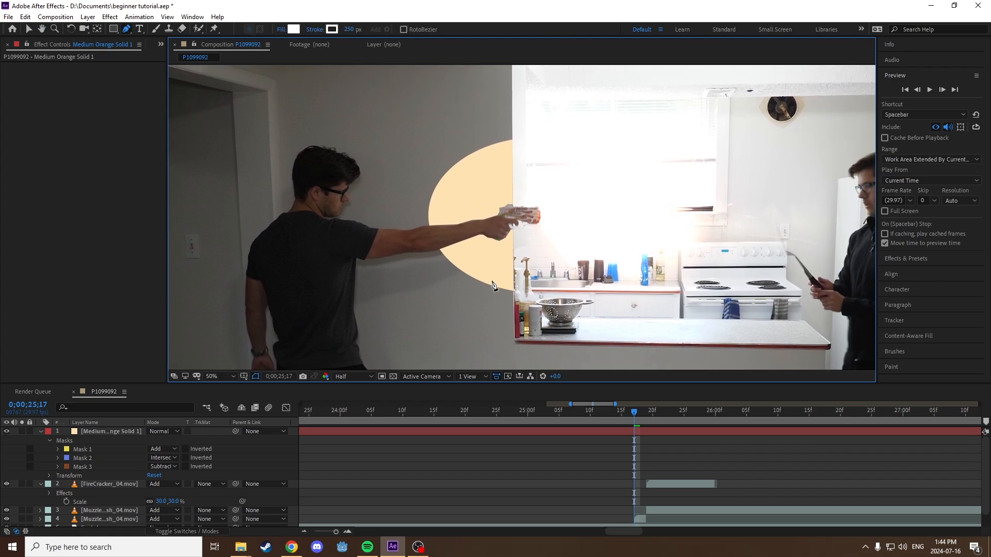
Reveal the feather settings for all three masks on the orange solid and select Mask 2
left_click(102, 436)
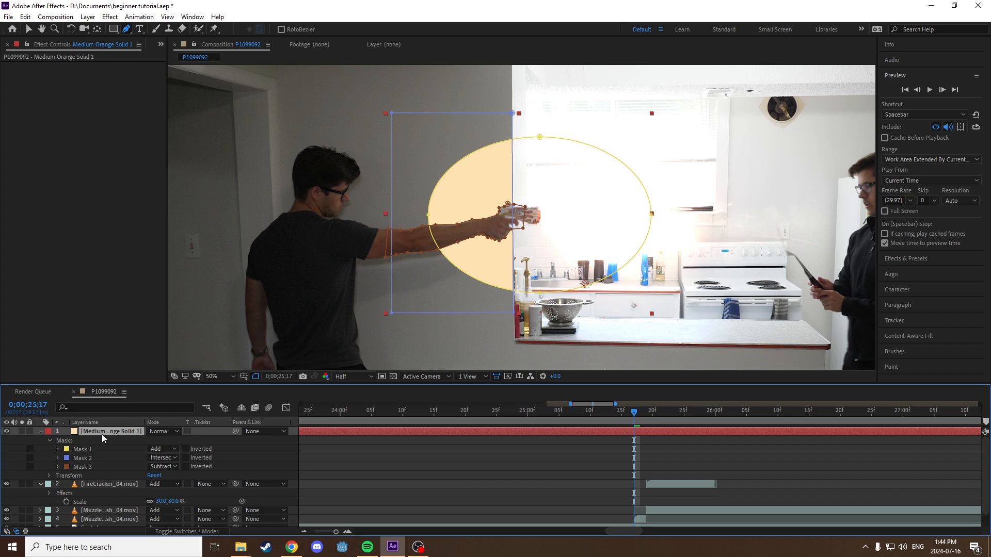
left_click(89, 450)
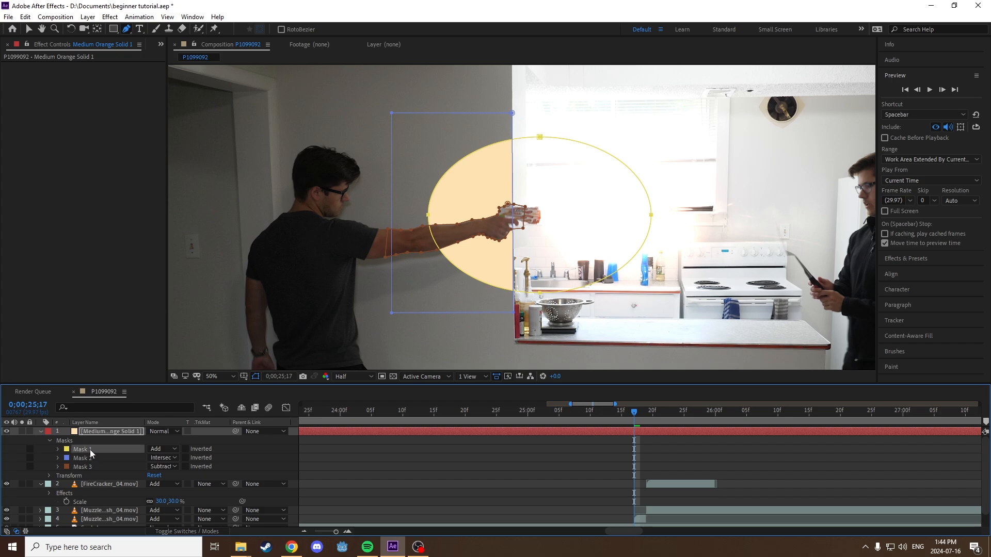
left_click(91, 459)
key("f")
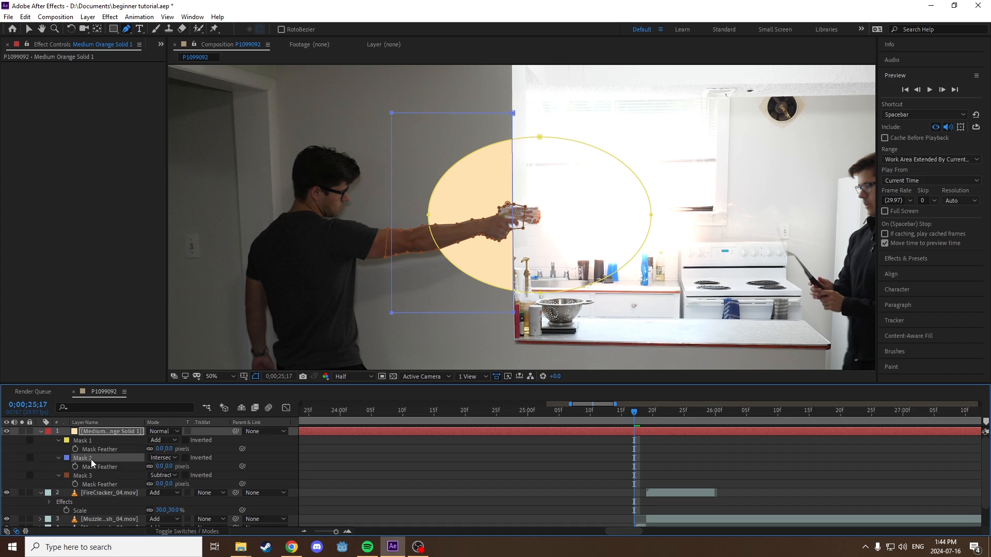
Try a mask feather of 100 pixels on the rectangular Mask 2, inspect its edges, and undo it
left_click(168, 467)
type("100")
key("Return")
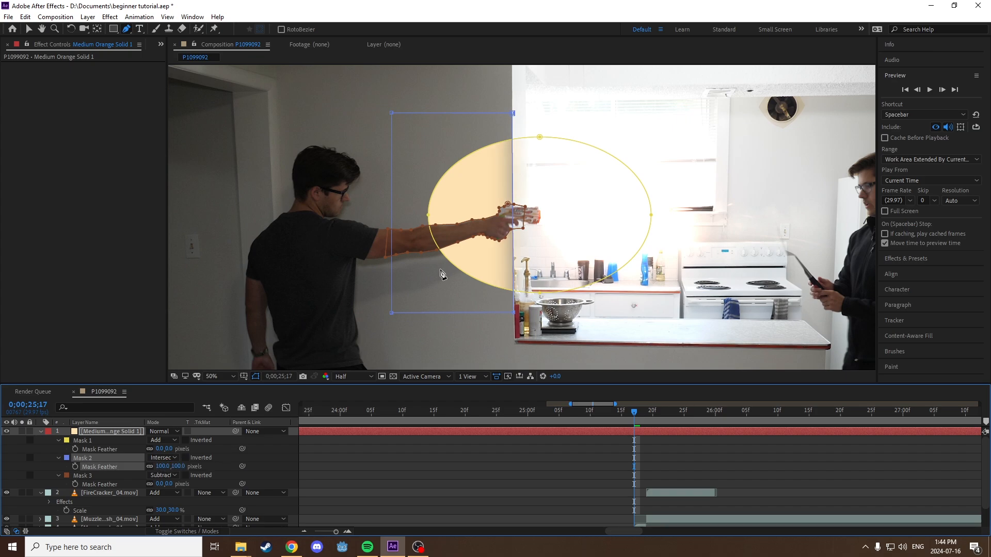
scroll(515, 209, "up", 2)
scroll(510, 204, "down", 2)
key("ctrl+z")
Set the feather of the elliptical Mask 1 to 100 pixels
left_click(104, 441)
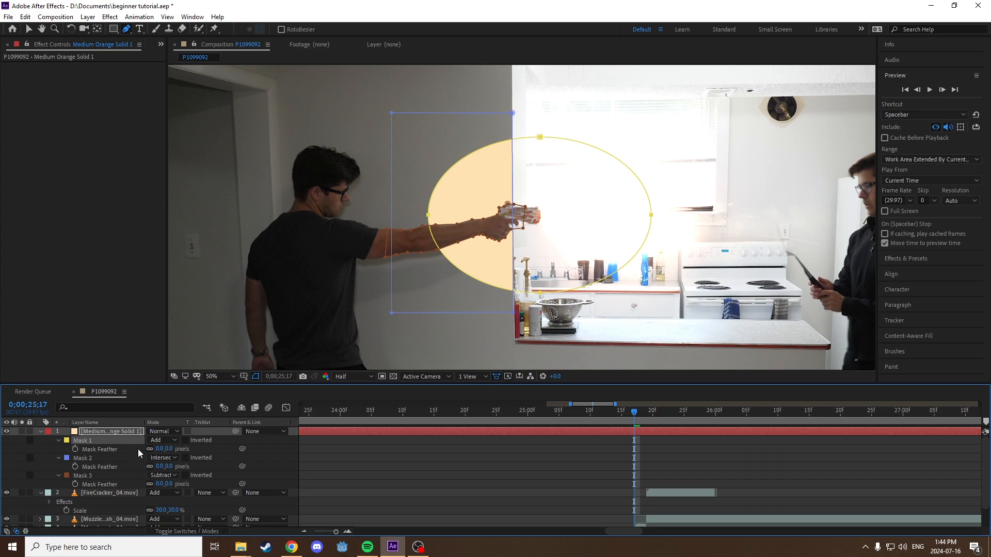
left_click(165, 449)
type("100")
key("Return")
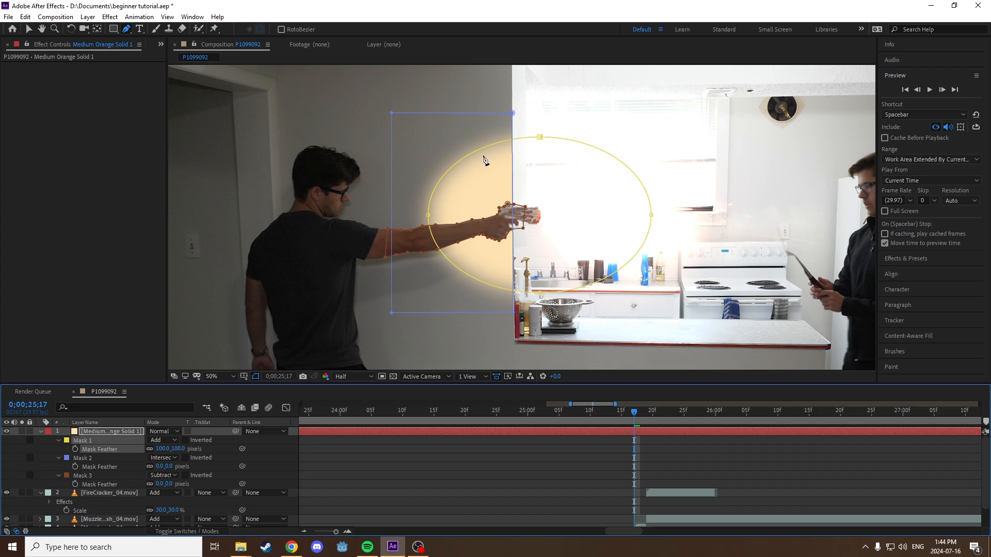
Set the feather of Mask 3 around the arm and gun to 20 pixels
left_click(89, 476)
left_click(169, 484)
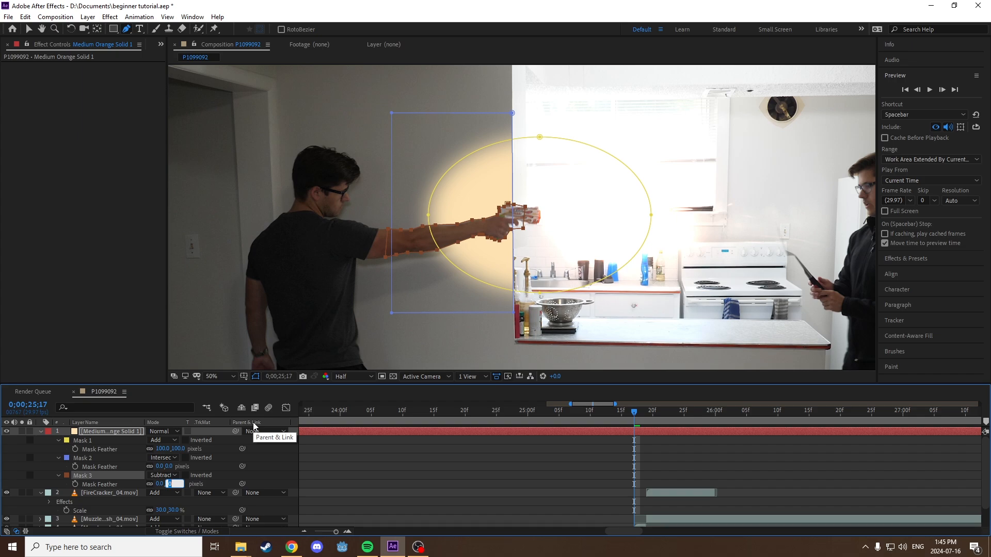
type("20")
key("Return")
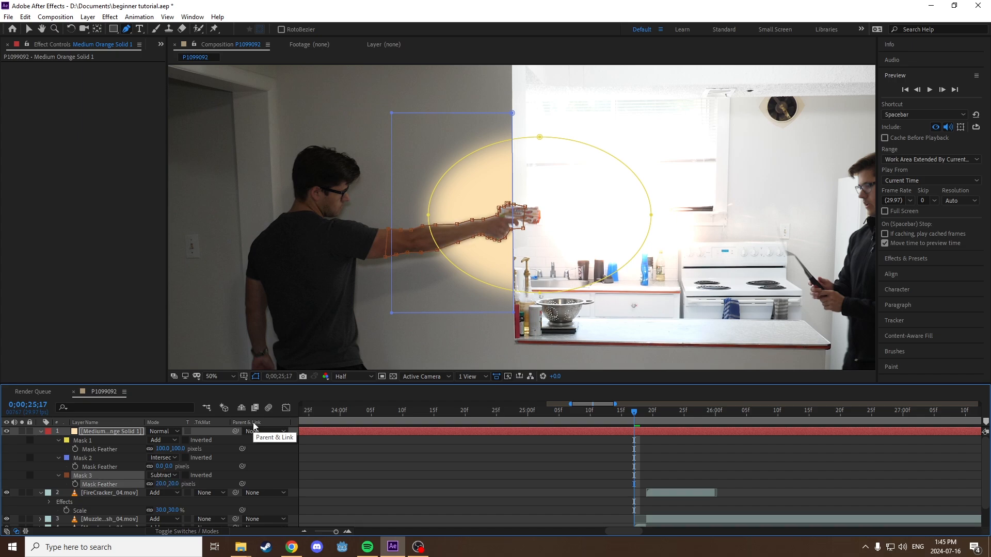
Deselect the orange solid and examine the feathered glow around the arm and gun, both close up and in the full frame
scroll(471, 266, "up", 5)
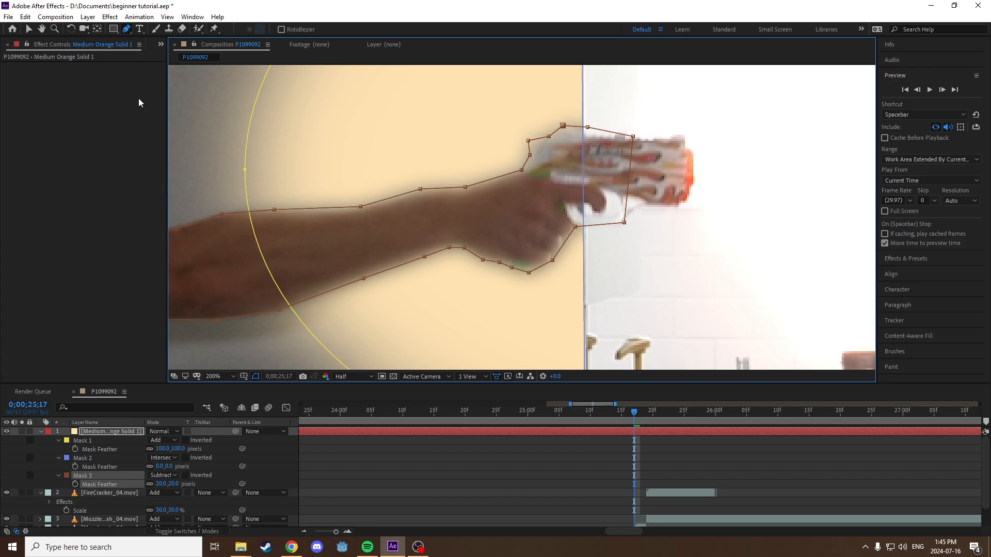
left_click(29, 30)
scroll(276, 354, "down", 2)
left_click(282, 339)
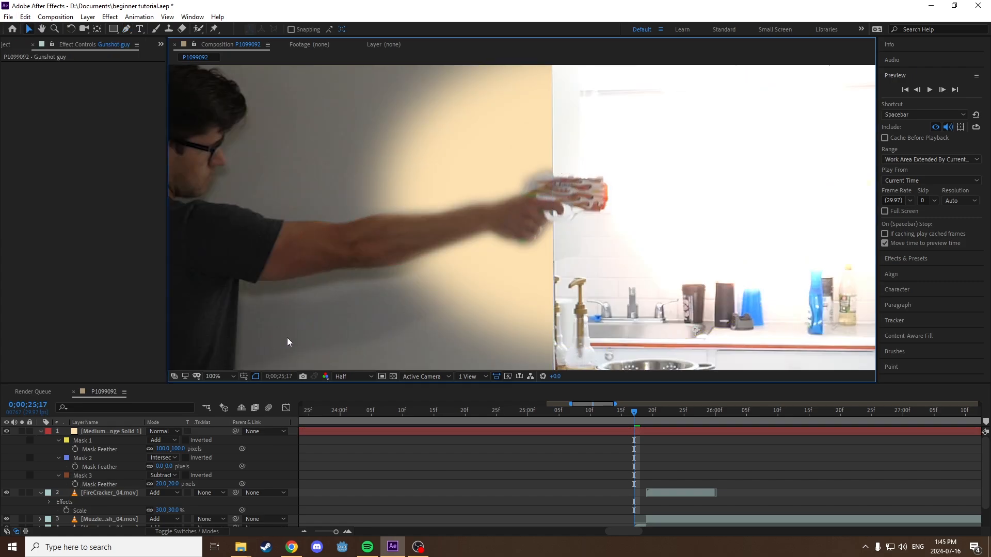
scroll(467, 241, "down", 2)
scroll(459, 228, "up", 1)
scroll(433, 301, "down", 1)
scroll(434, 302, "down", 1)
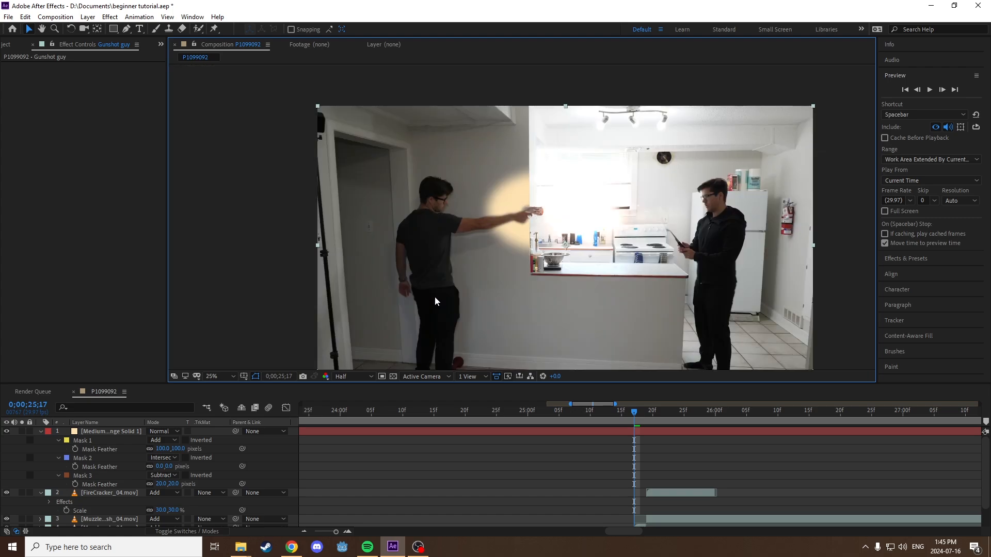
scroll(522, 246, "up", 2)
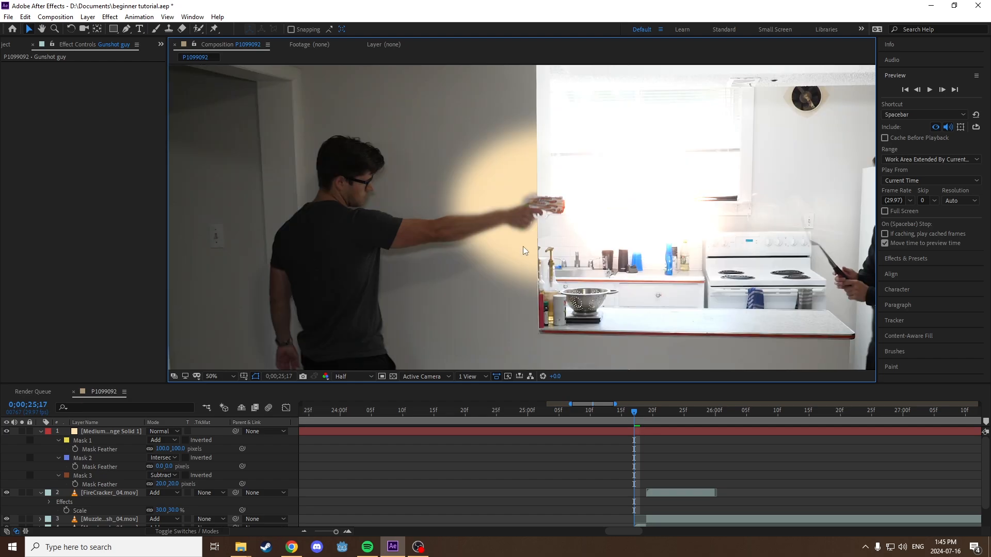
scroll(509, 277, "down", 2)
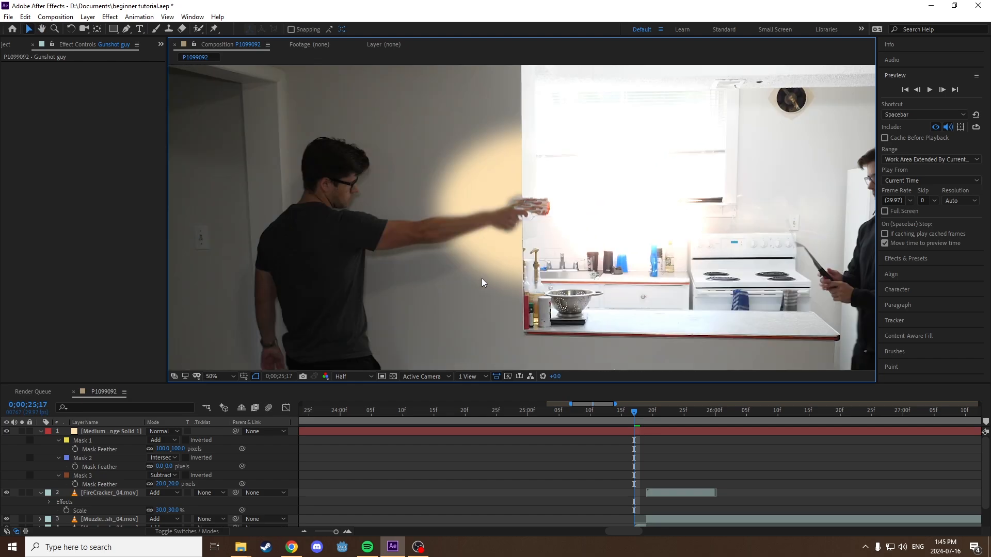
Trim the start of the orange solid layer to the current frame at 0;00;25;17
left_click(641, 431)
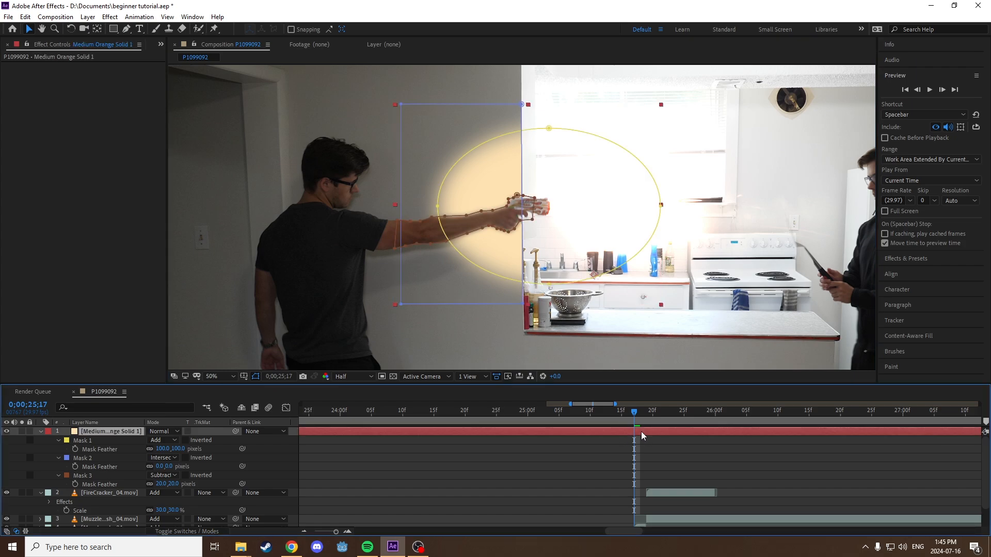
key("alt+bracketleft")
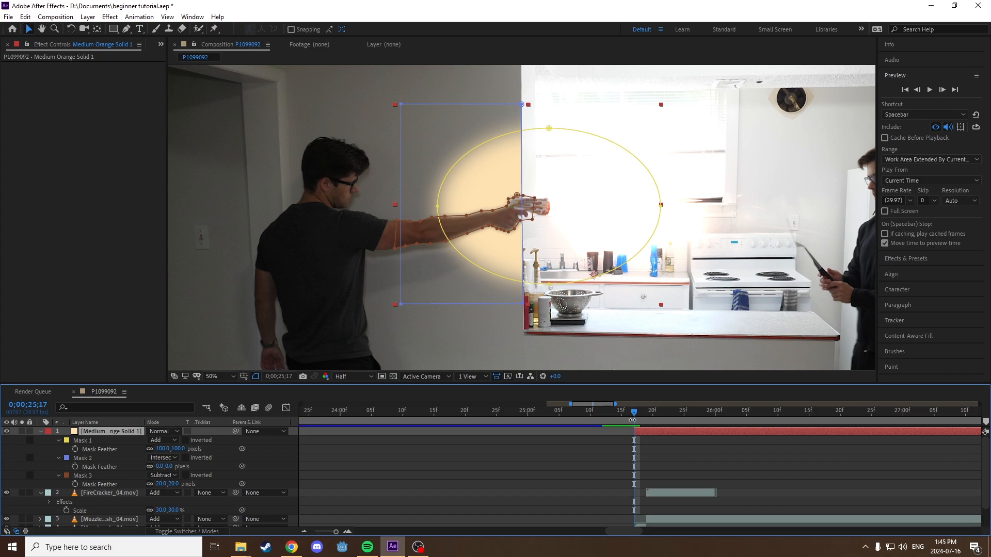
Trim the end of the orange solid so it lasts about two frames, matching the muzzle flash, and preview the shot
left_click_drag(634, 414, 633, 414)
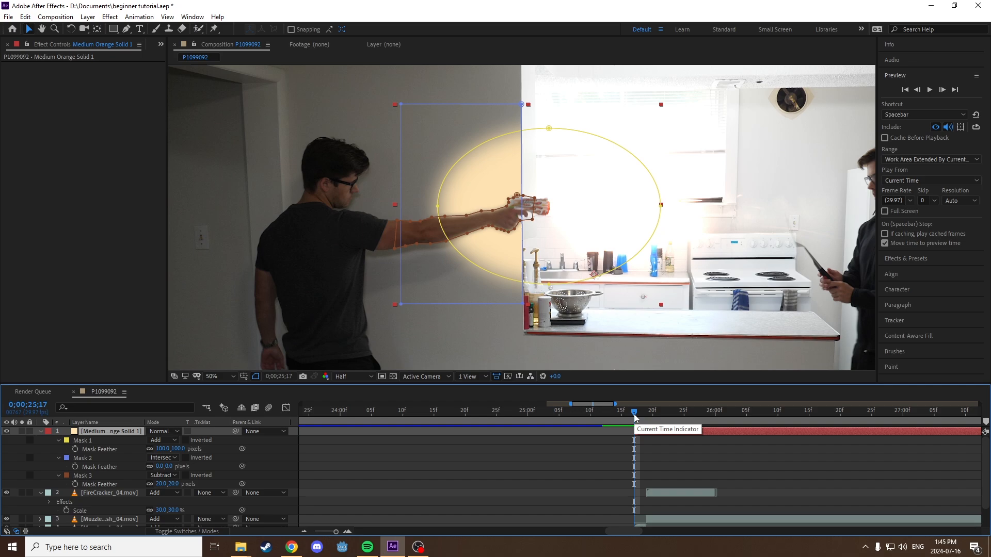
key("alt+bracketright")
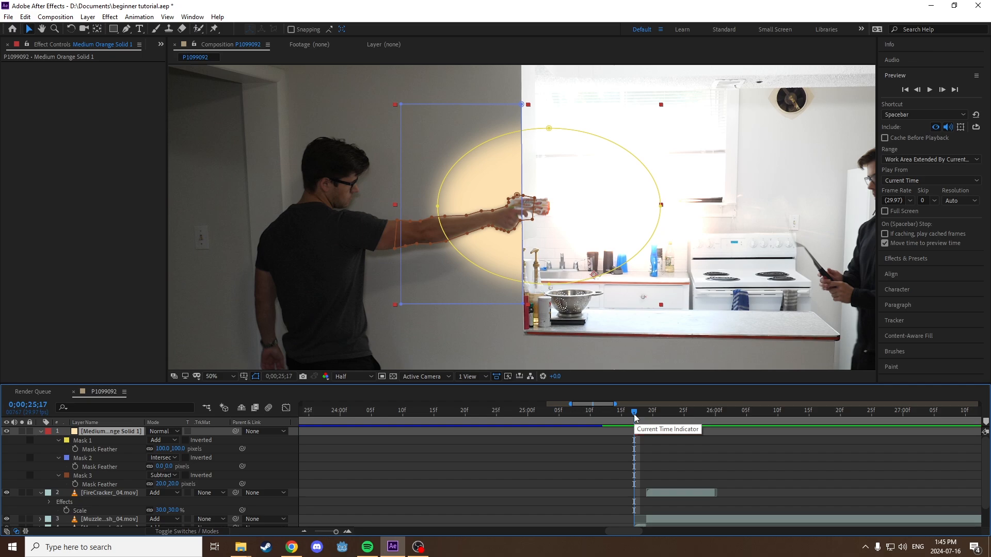
mouse_move(636, 413)
left_mouse_down()
mouse_move(646, 433)
mouse_move(629, 414)
mouse_move(648, 415)
mouse_move(596, 413)
mouse_move(633, 413)
left_mouse_up()
scroll(599, 310, "down", 4)
scroll(605, 315, "up", 2)
key("space")
scroll(470, 201, "up", 2)
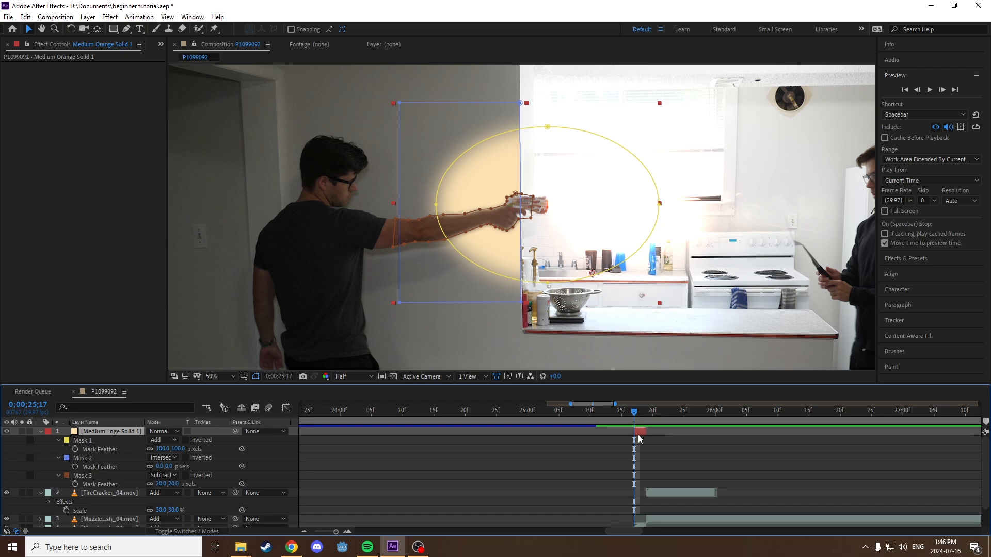
Set the feather of the elliptical Mask 1 to 300 pixels and examine the softened glow on the wall
left_click(637, 451)
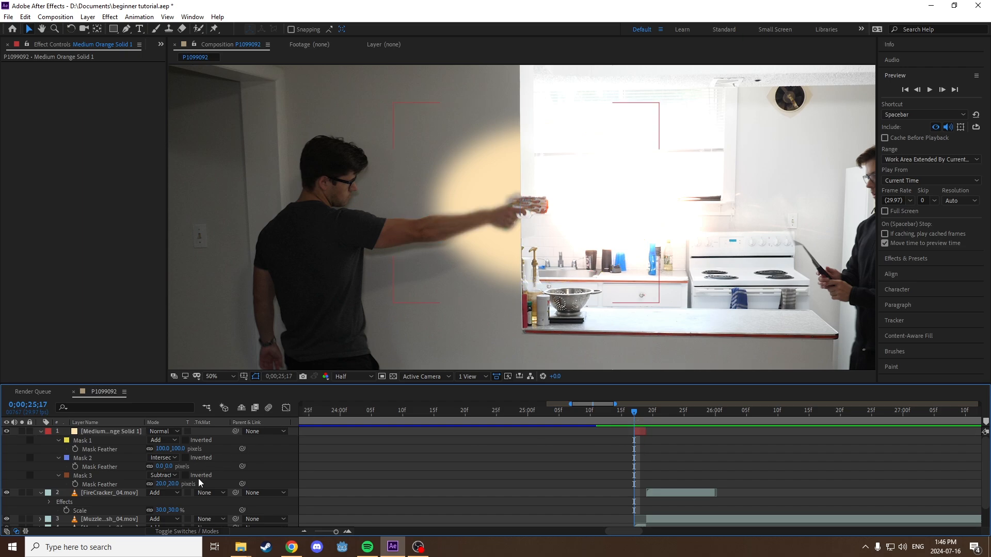
left_click(179, 448)
type("300")
key("Return")
left_click(579, 459)
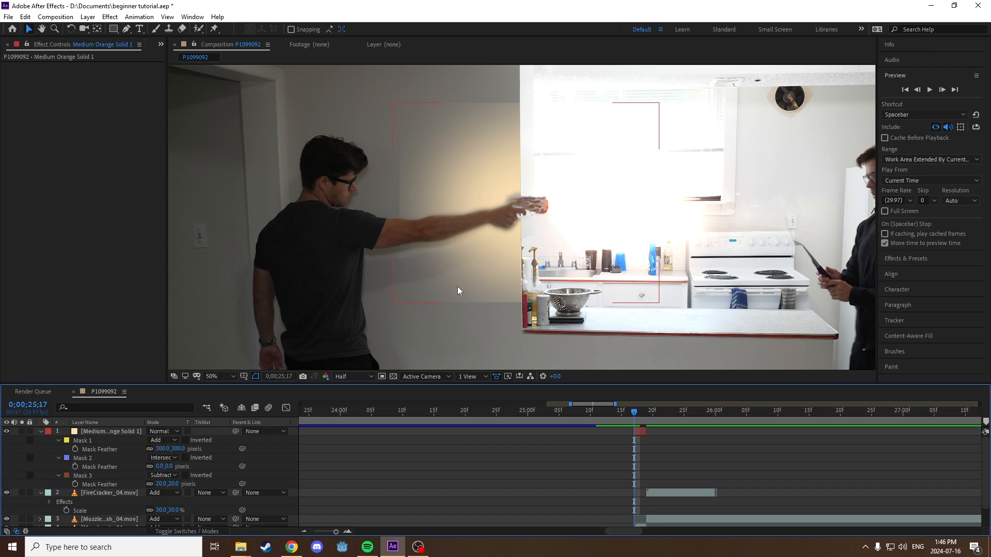
left_click(447, 156)
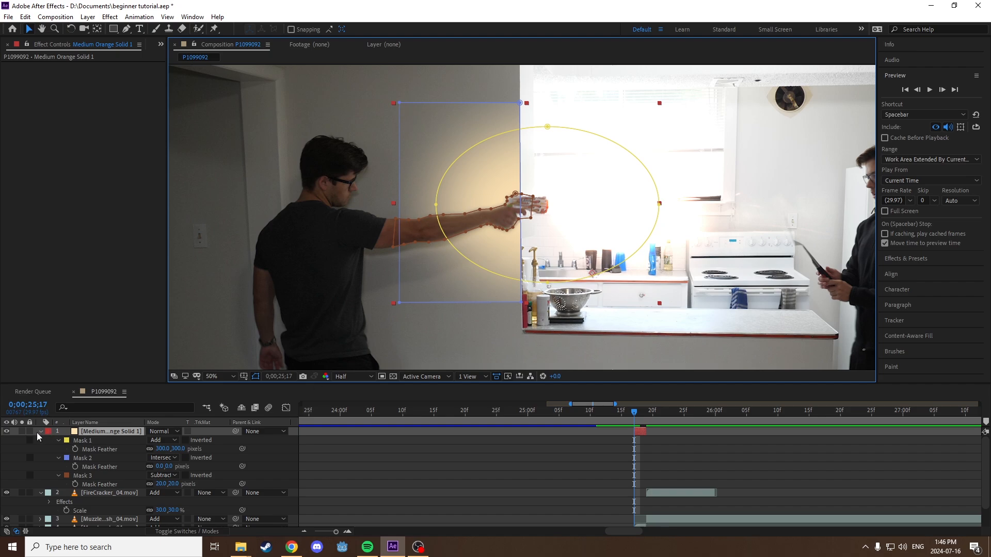
left_click(384, 342)
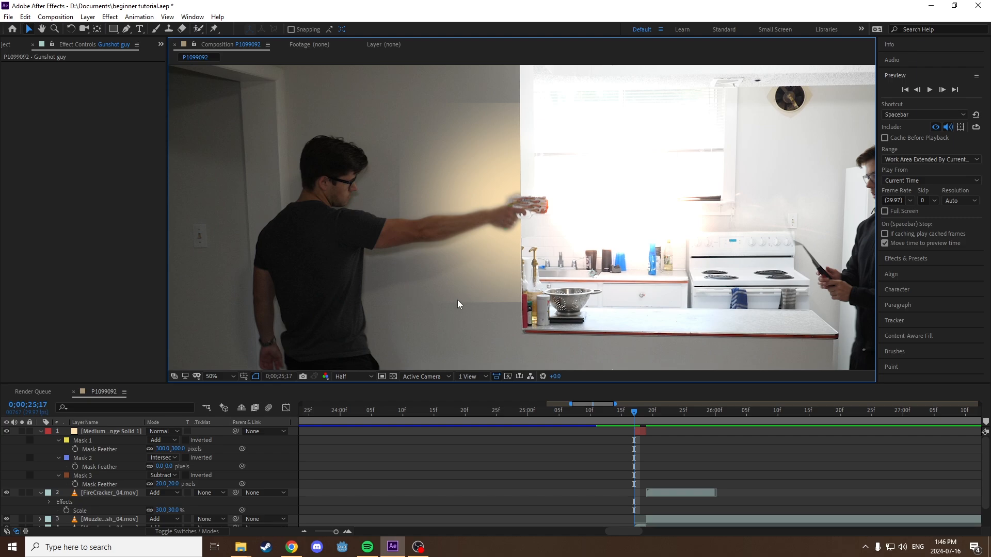
left_click(120, 452)
left_click(82, 458)
left_click_drag(402, 303, 395, 310)
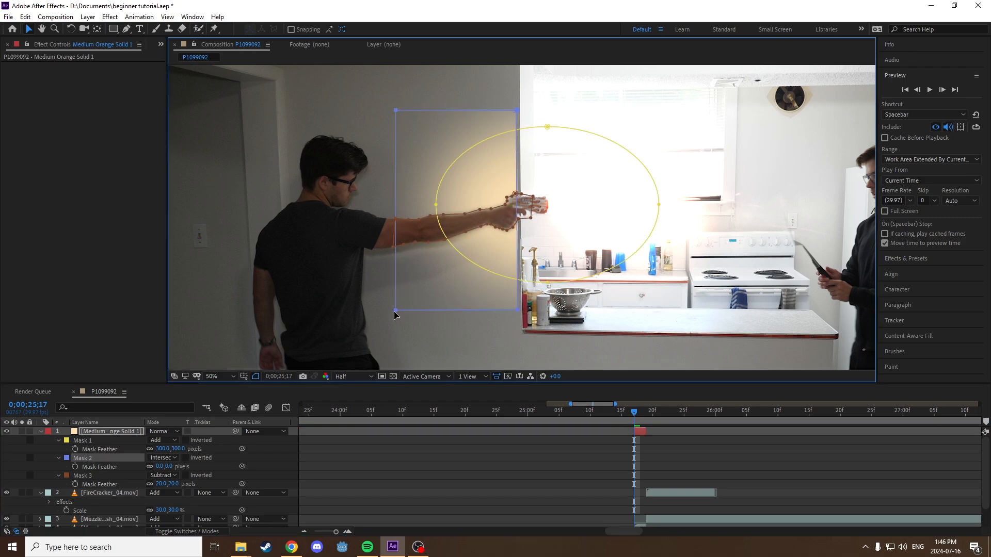
key("ctrl+z")
Enlarge the rectangular Mask 2 by moving its corners outward along the wall edge, beyond the feathered glow on every other side
left_click(98, 458)
key("m")
key("m")
key("m")
key("m")
key("m")
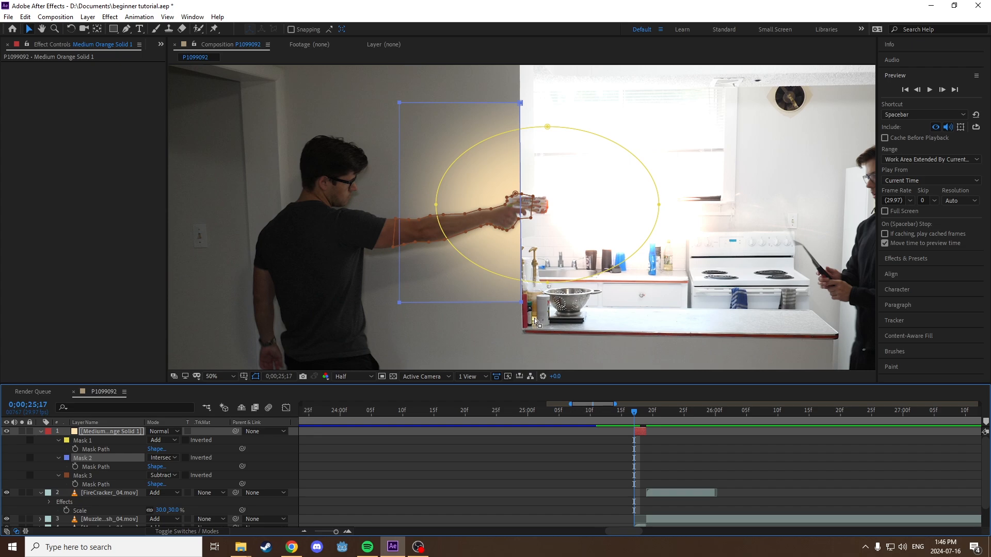
left_click(106, 432)
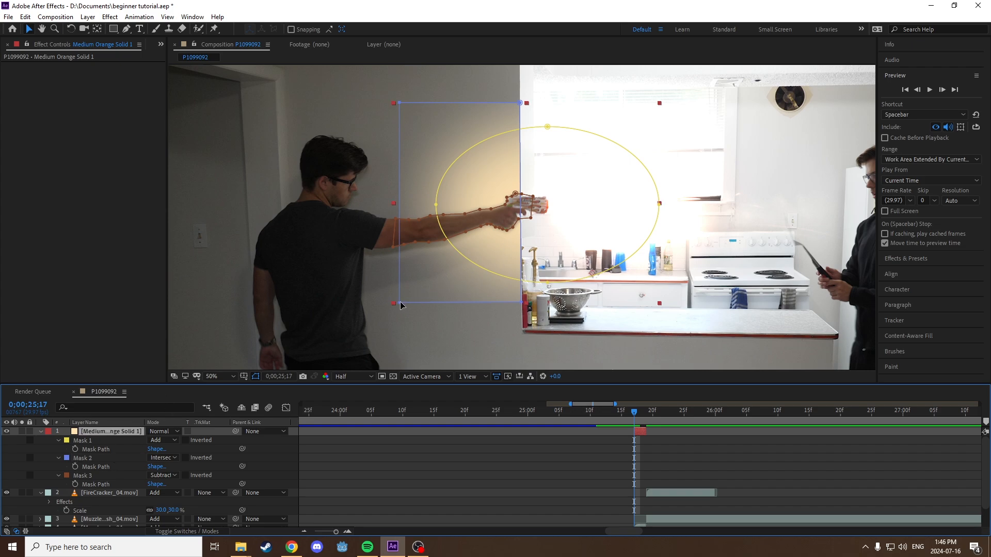
left_click_drag(401, 305, 364, 344)
left_click_drag(516, 302, 521, 342)
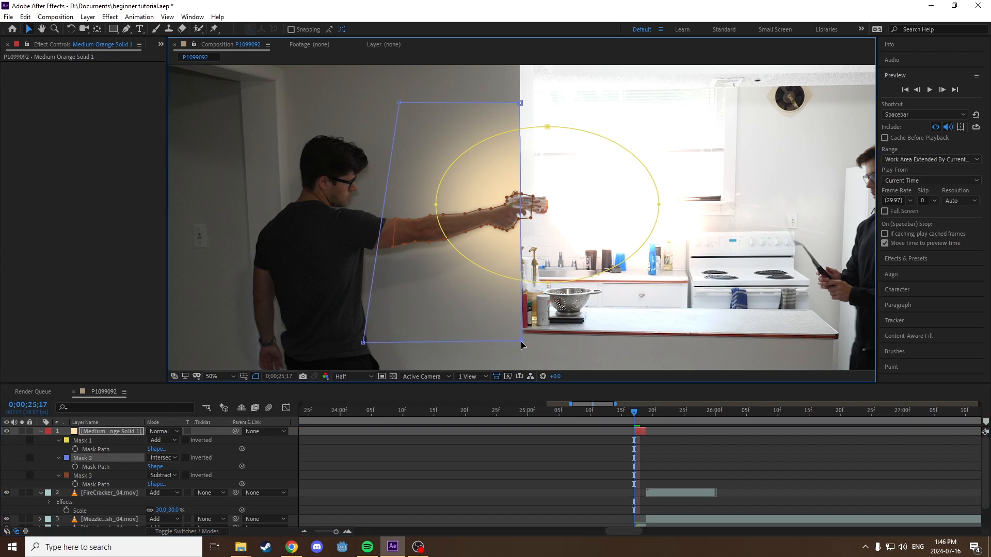
left_click_drag(400, 104, 356, 80)
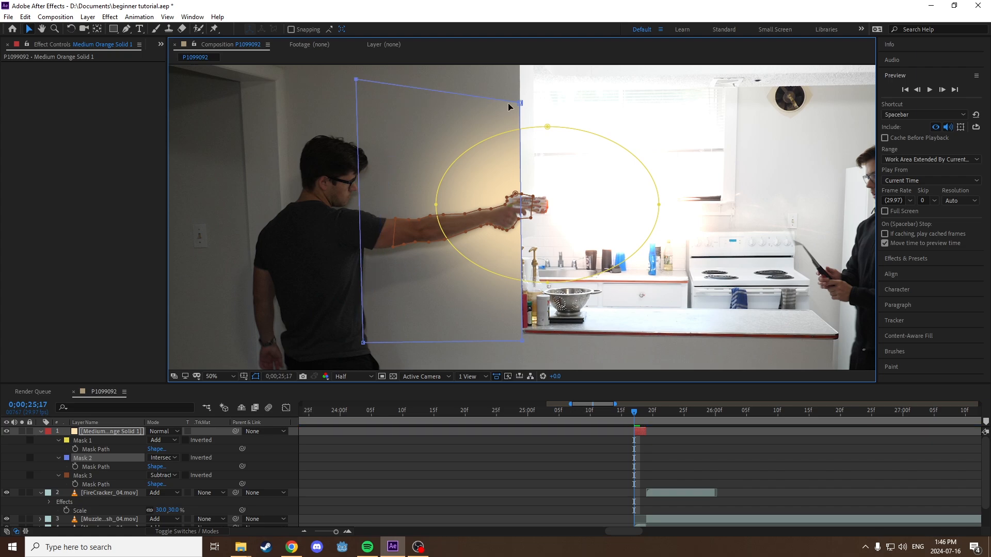
left_click_drag(520, 103, 520, 81)
Set the orange solid's blending mode to Add and preview the glow around the arm and gun
left_click(162, 431)
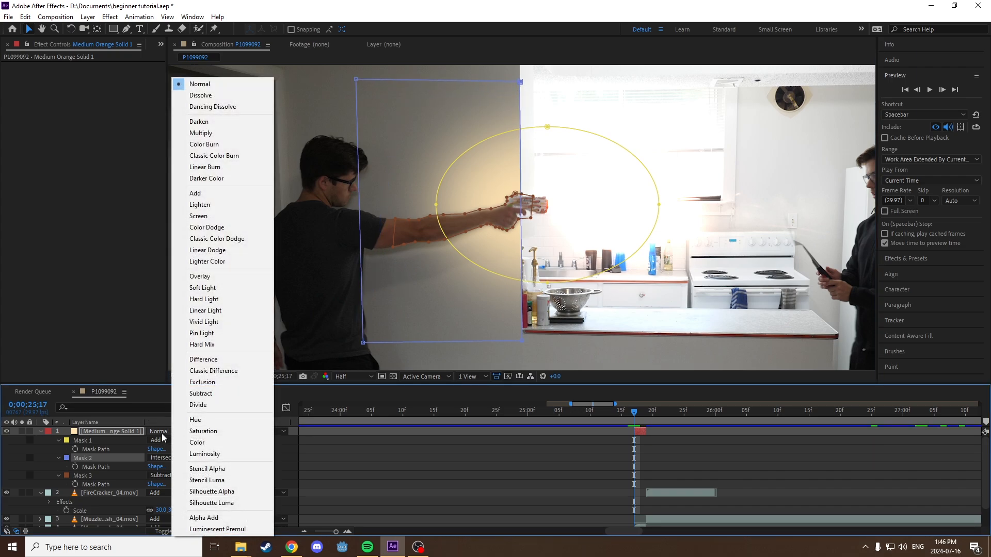
left_click(213, 197)
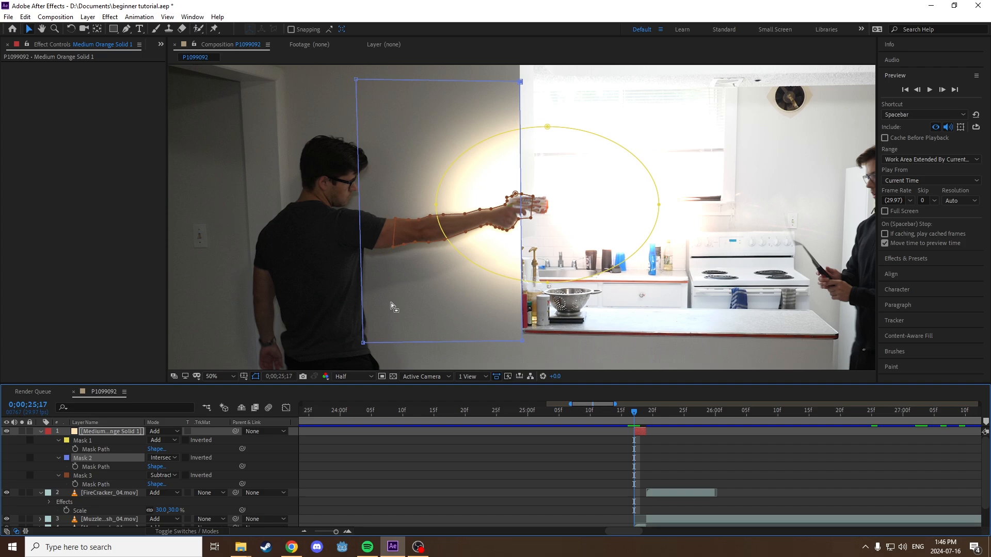
scroll(473, 279, "up", 1)
scroll(456, 302, "down", 1)
left_click(599, 459)
scroll(518, 271, "down", 1)
scroll(518, 273, "up", 1)
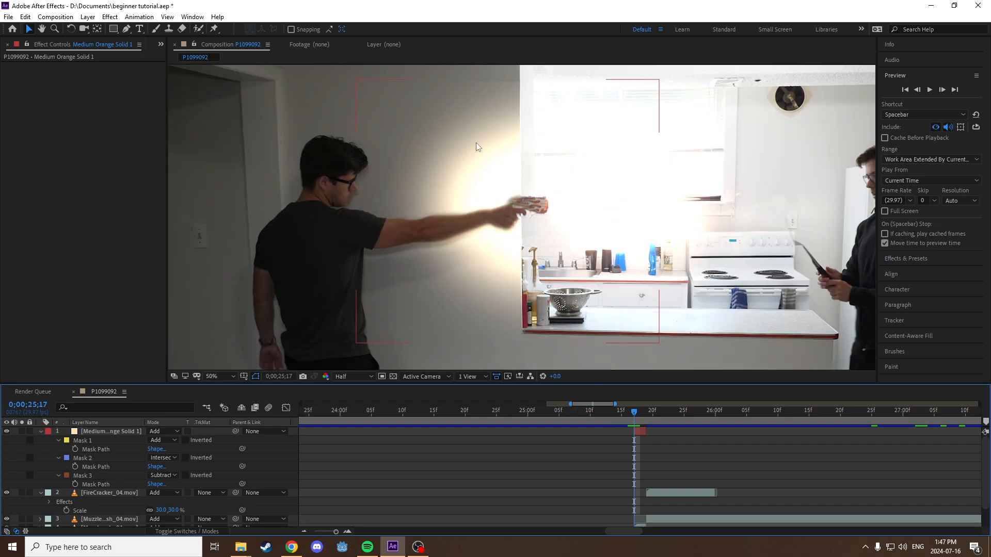
scroll(547, 287, "down", 1)
scroll(535, 284, "up", 1)
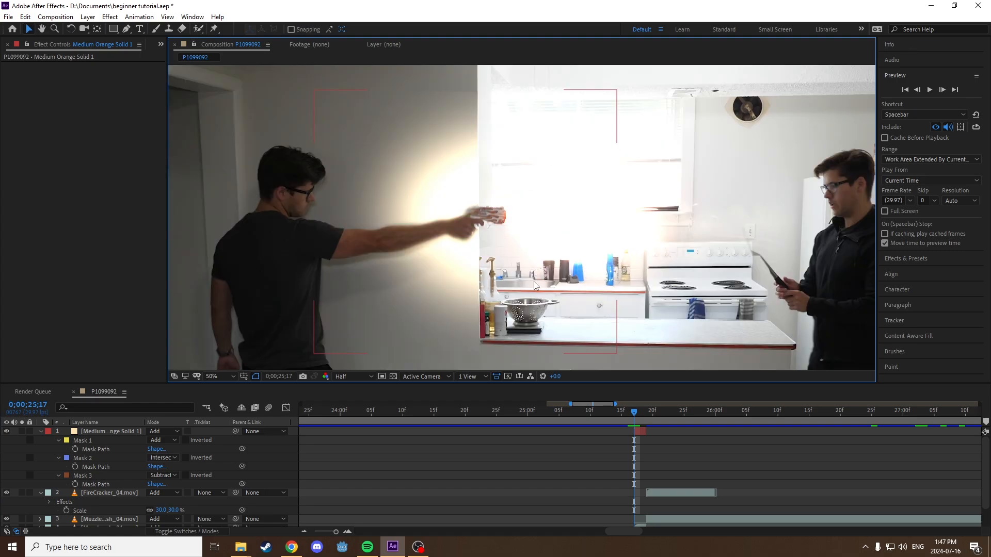
key("space")
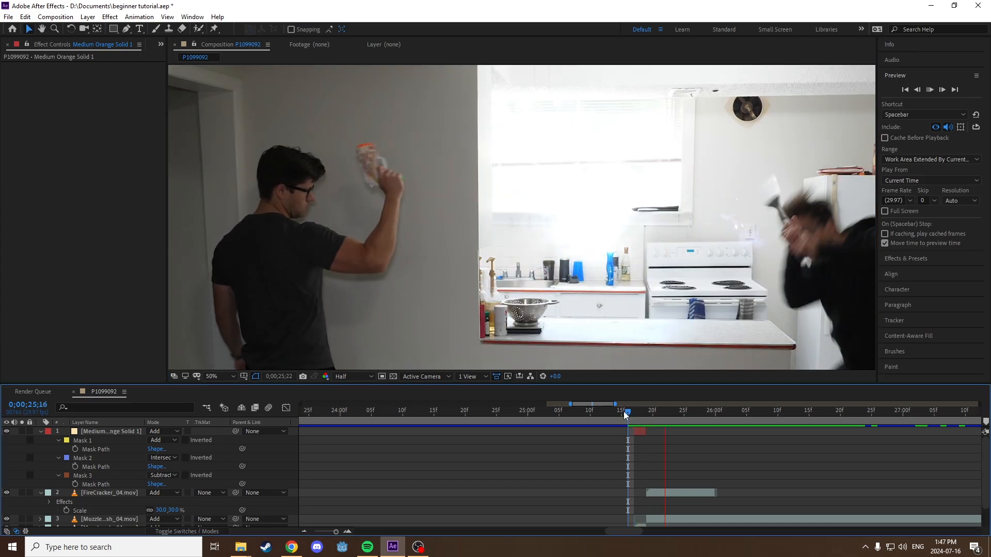
left_click(631, 414)
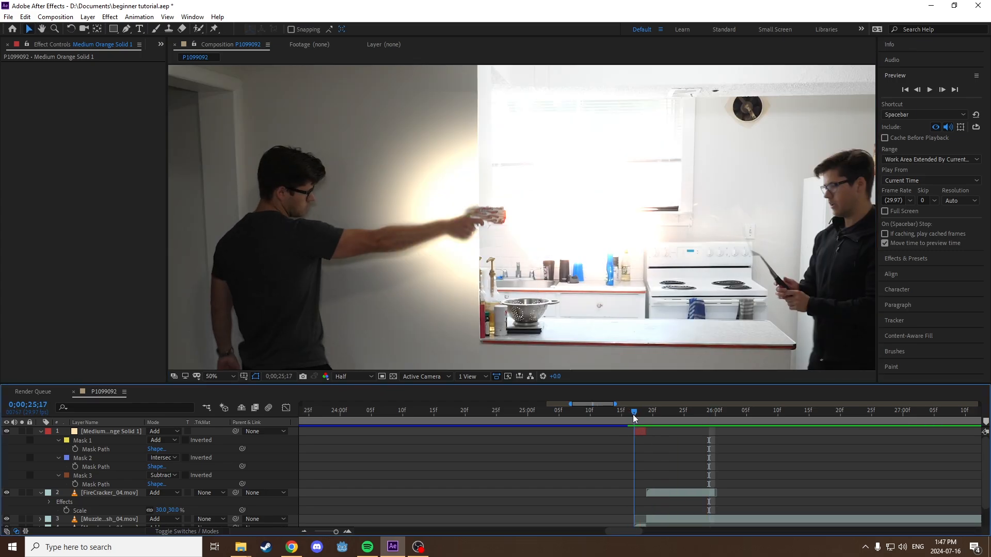
left_click_drag(446, 268, 460, 279)
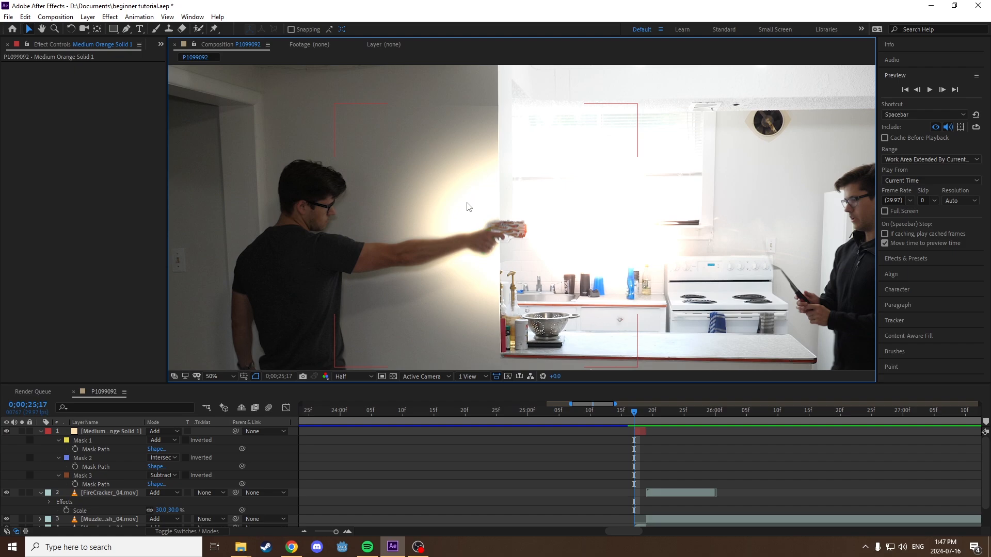
Lower the orange solid's opacity to 48% and check the glow on the frames around the gunshot
left_click(110, 433)
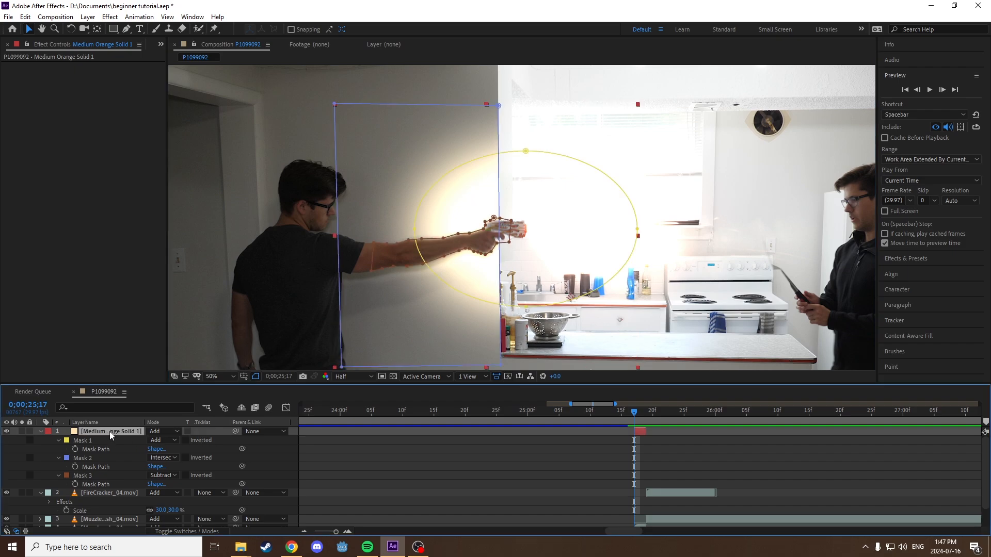
key("t")
left_click_drag(154, 440, 133, 445)
left_click(564, 457)
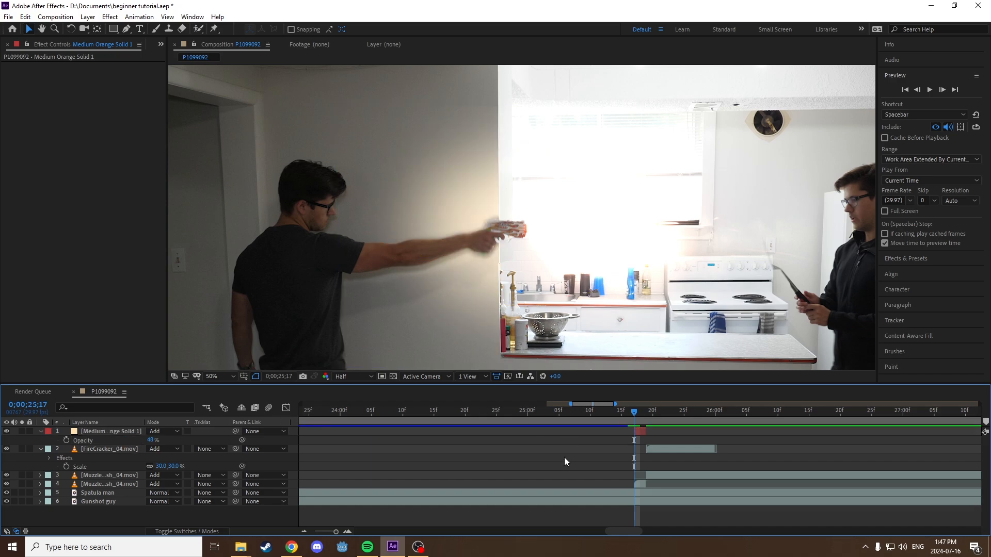
scroll(496, 332, "down", 2)
left_click_drag(624, 409, 620, 411)
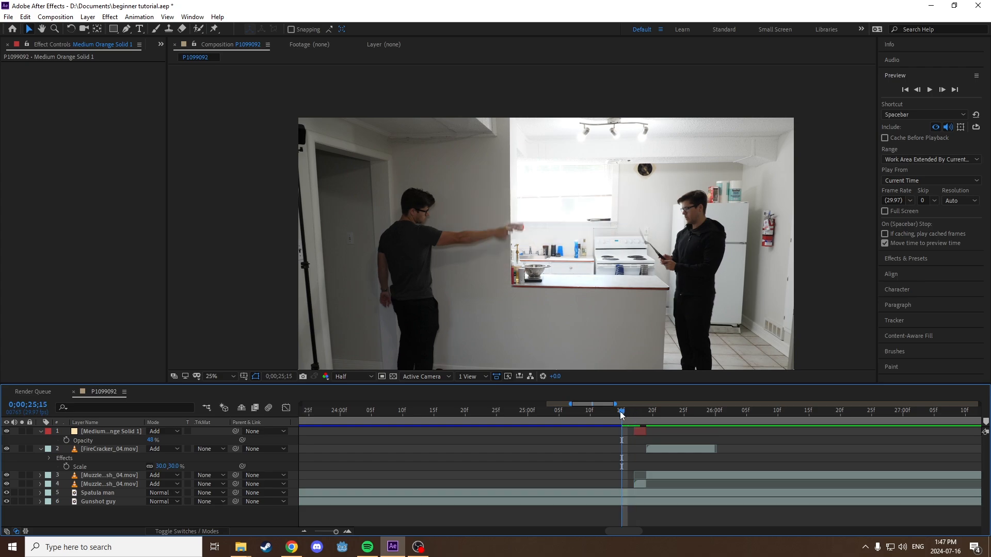
left_click(620, 411)
left_click_drag(621, 417, 633, 417)
scroll(504, 299, "up", 2)
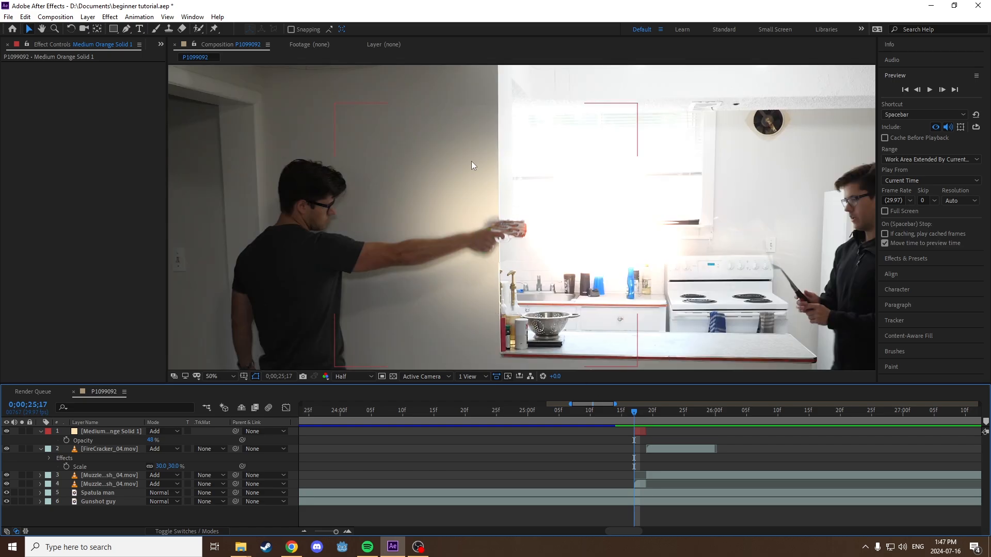
mouse_move(480, 306)
left_mouse_down()
mouse_move(511, 289)
mouse_move(547, 291)
mouse_move(490, 290)
mouse_move(490, 301)
left_mouse_up()
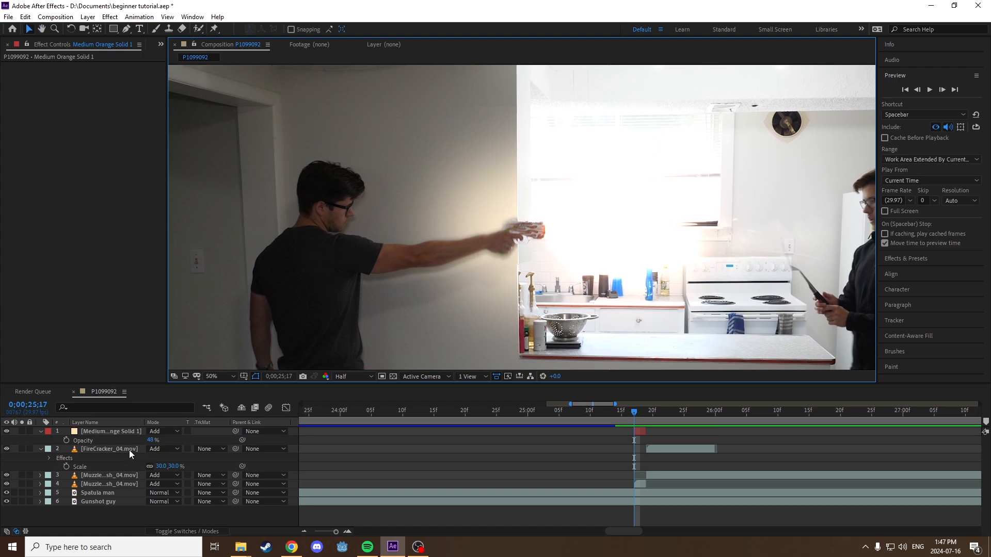
Set the orange solid's opacity to 10%
left_click(152, 440)
type("1")
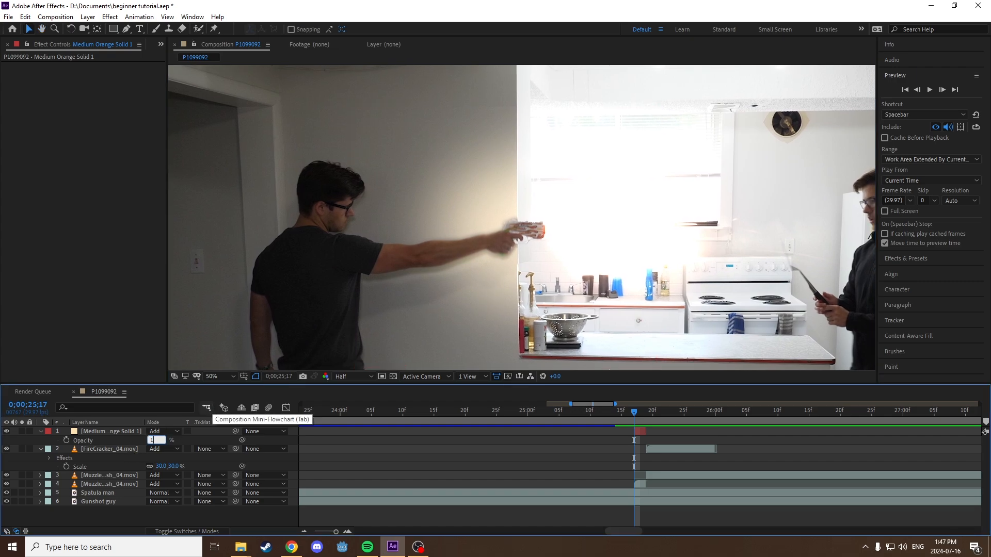
type("0")
key("Return")
left_click(524, 460)
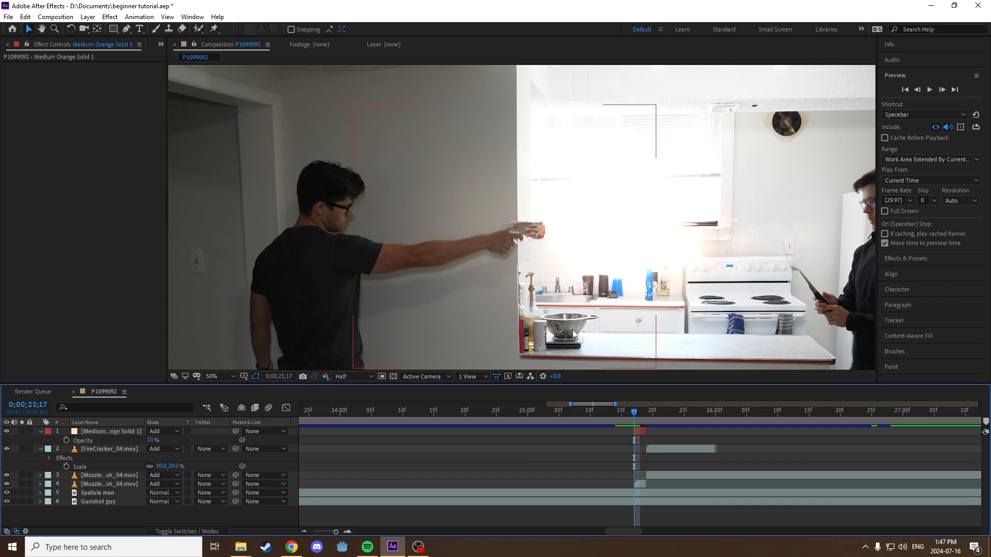
Play back the gunshot from 0;00;25;14 and examine the subtle wall glow at 0;00;25;17
scroll(574, 338, "down", 2)
left_click(613, 412)
key("space")
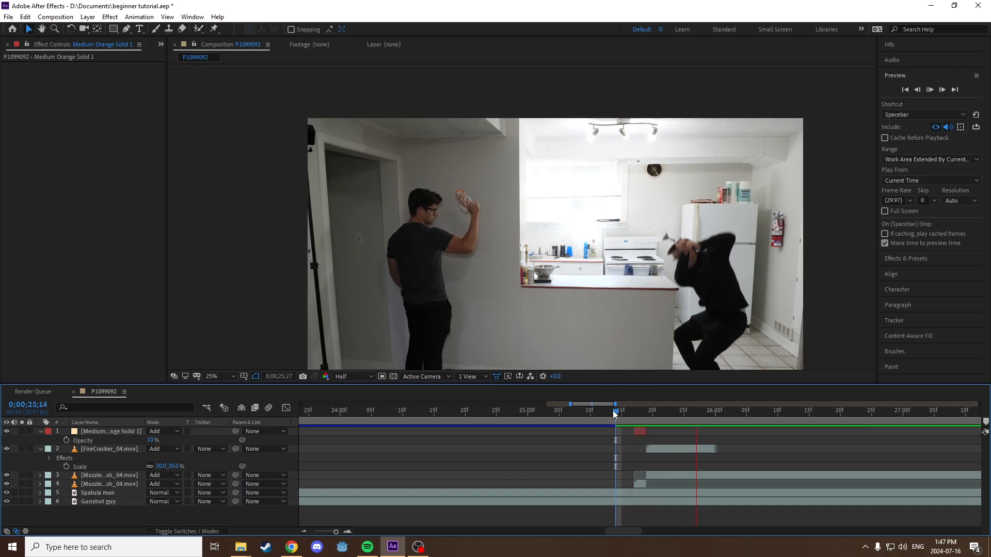
key("space")
key("space")
left_click(621, 414)
left_click_drag(619, 413, 633, 414)
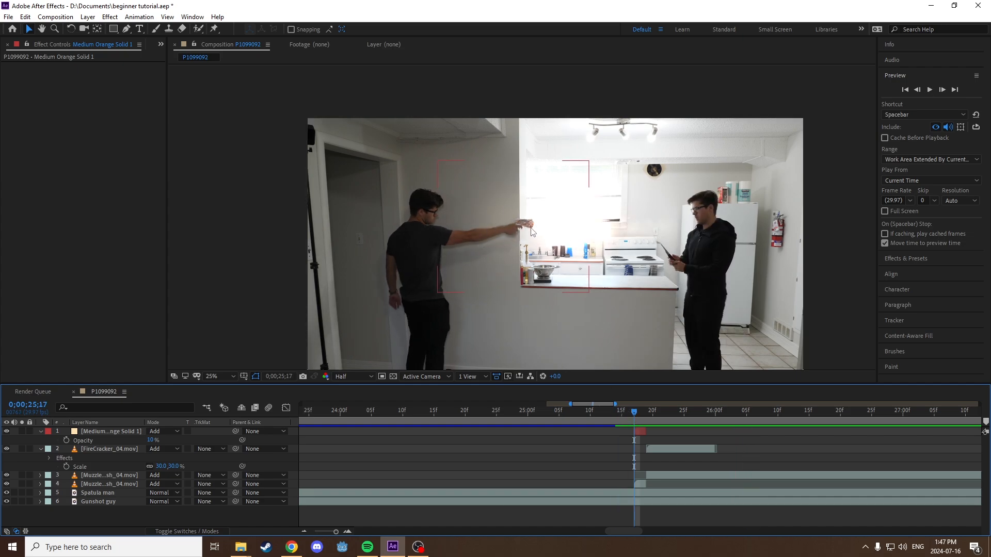
left_click_drag(628, 414, 631, 417)
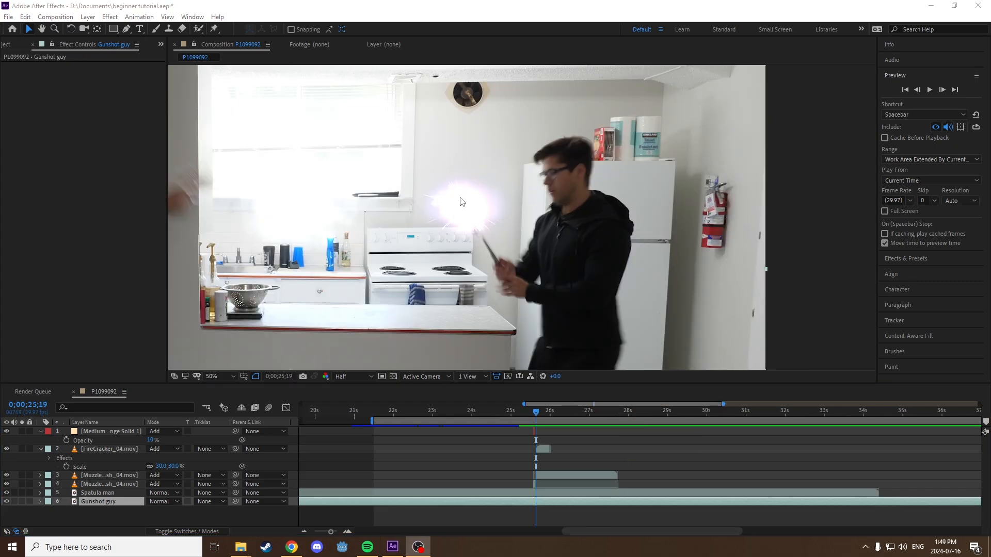
Create a composition-size light purple solid, basing its colour on a sample from the spark flash above the spatula
scroll(549, 227, "up", 1)
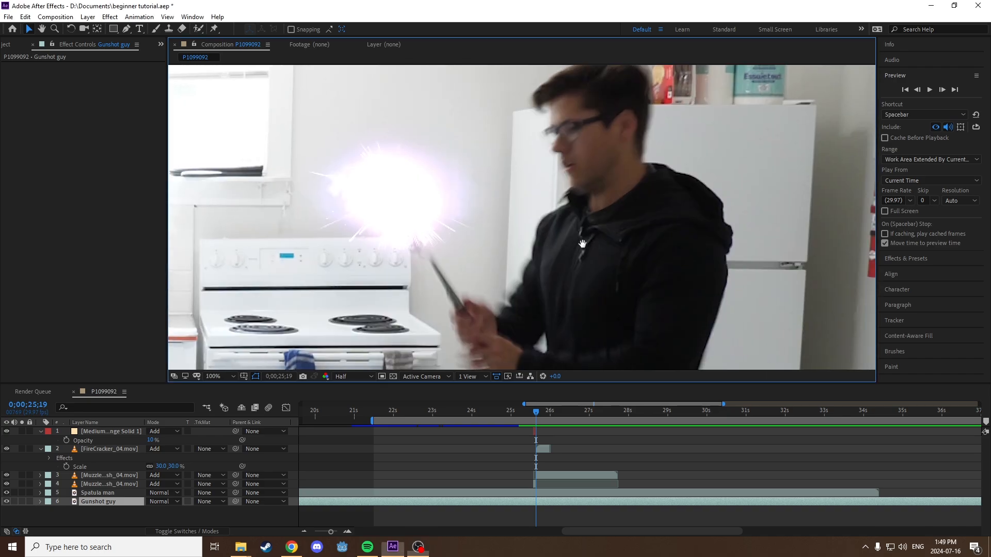
scroll(557, 231, "down", 1)
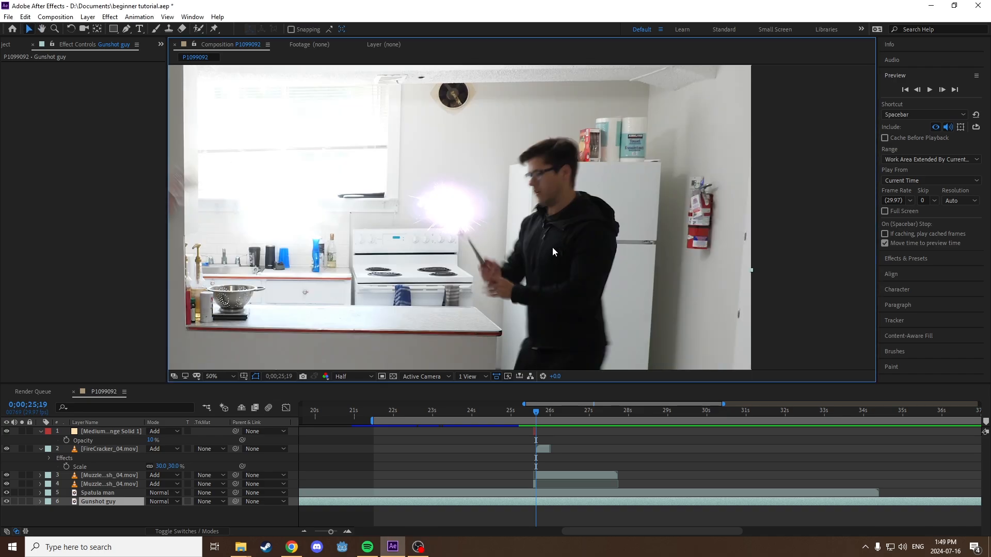
left_click(88, 17)
mouse_move(165, 29)
left_click(289, 44)
left_click(139, 180)
left_click(482, 204)
left_click(119, 180)
left_click(51, 34)
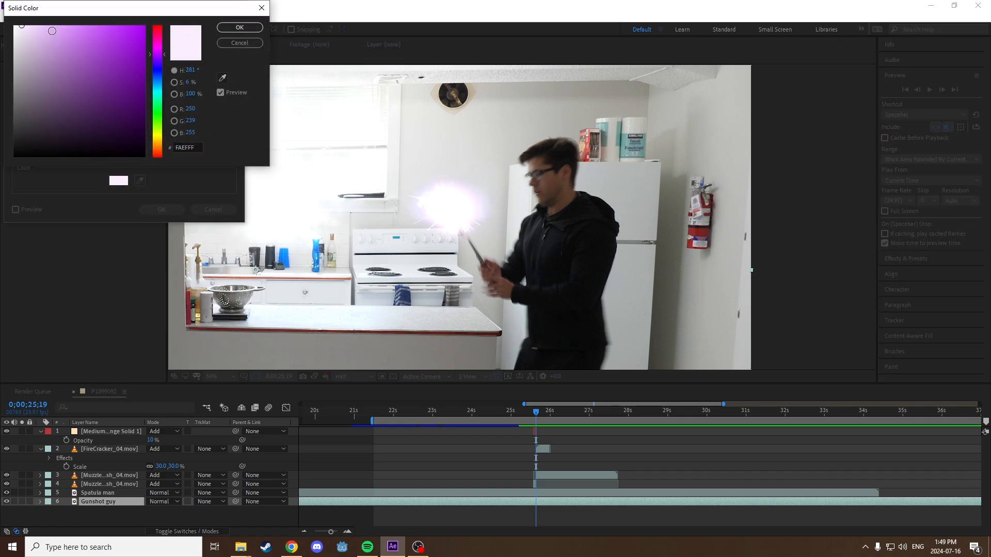
left_click(47, 27)
left_click(239, 27)
left_click(162, 209)
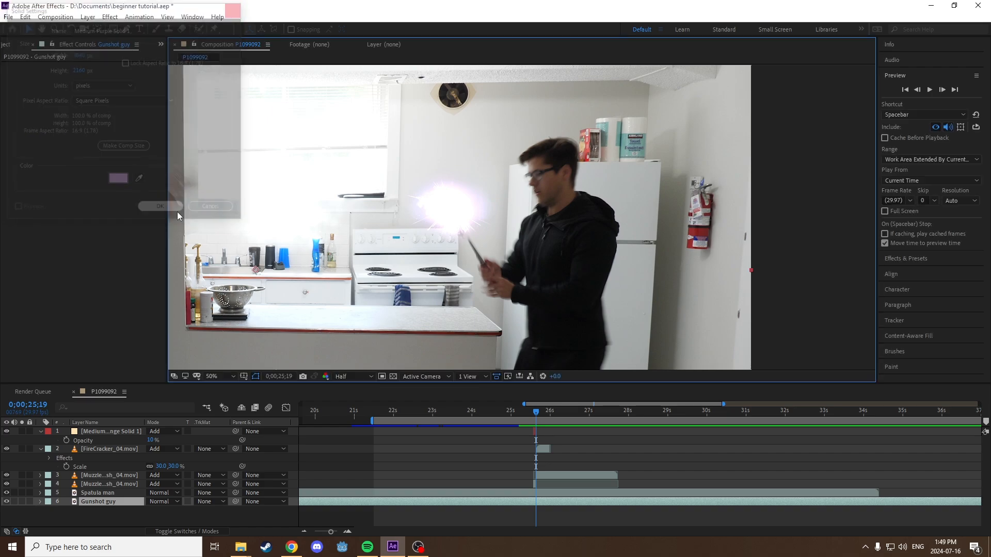
Move the purple solid to the top of the layer stack and hide it to reveal the man with the spatula
scroll(413, 211, "up", 2)
scroll(373, 206, "down", 2)
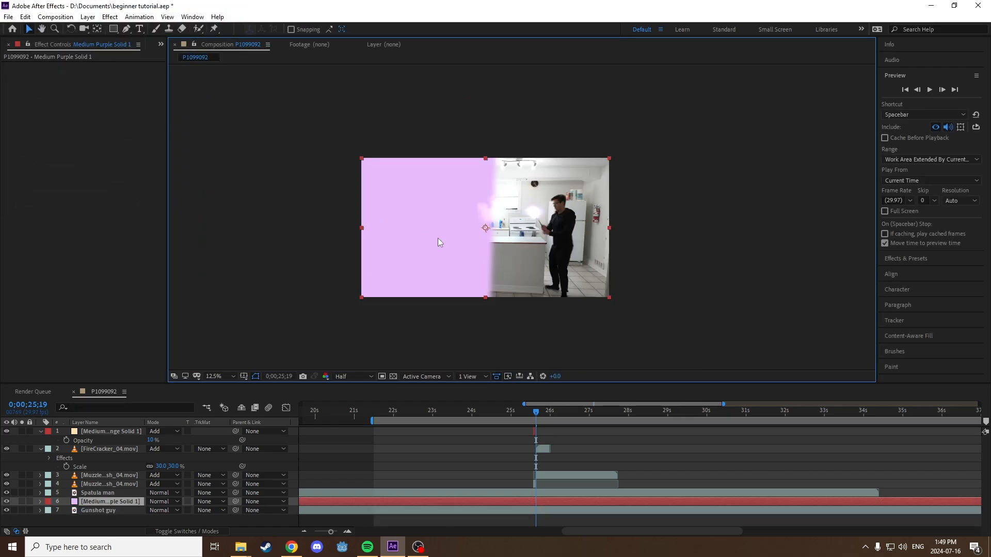
left_click_drag(111, 503, 111, 432)
scroll(522, 277, "up", 1)
left_click(6, 432)
scroll(459, 259, "up", 4)
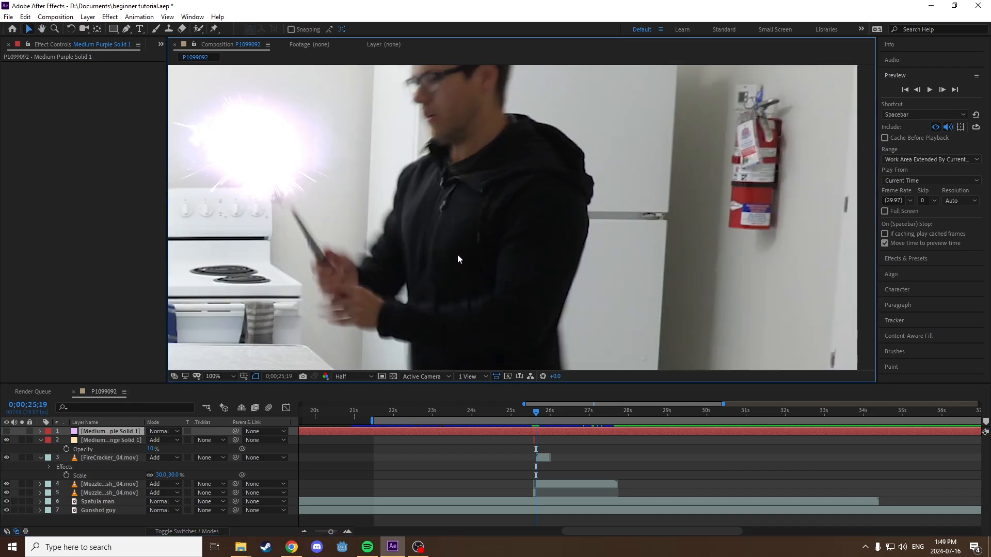
Start a mask on the hidden purple solid with the Pen tool, tracing from the man's hair along his face to his collar
left_click_drag(405, 226, 484, 270)
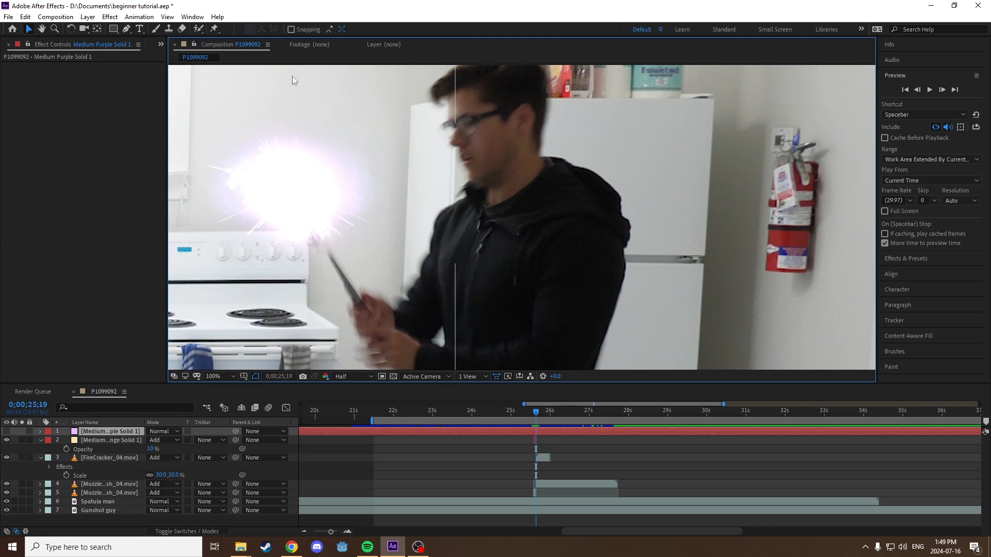
left_click_drag(498, 98, 469, 122)
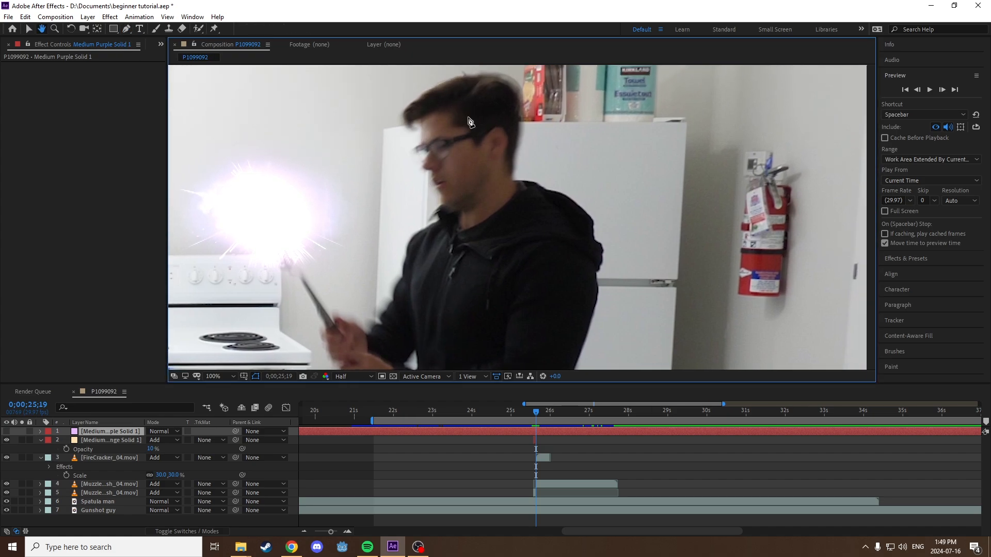
key("g")
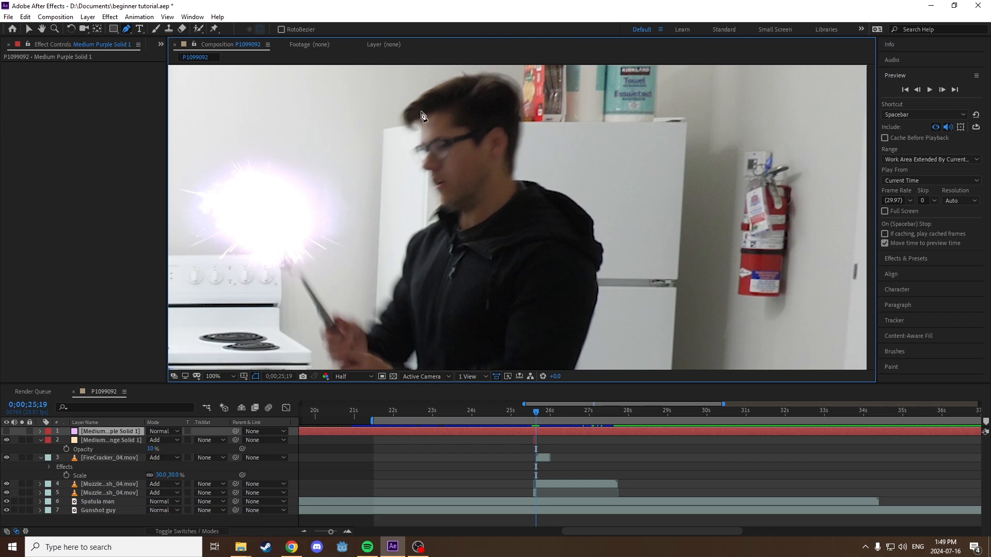
left_click(436, 89)
left_click(424, 100)
left_click(427, 150)
left_click(437, 169)
left_click(446, 193)
left_click(449, 207)
left_click(444, 227)
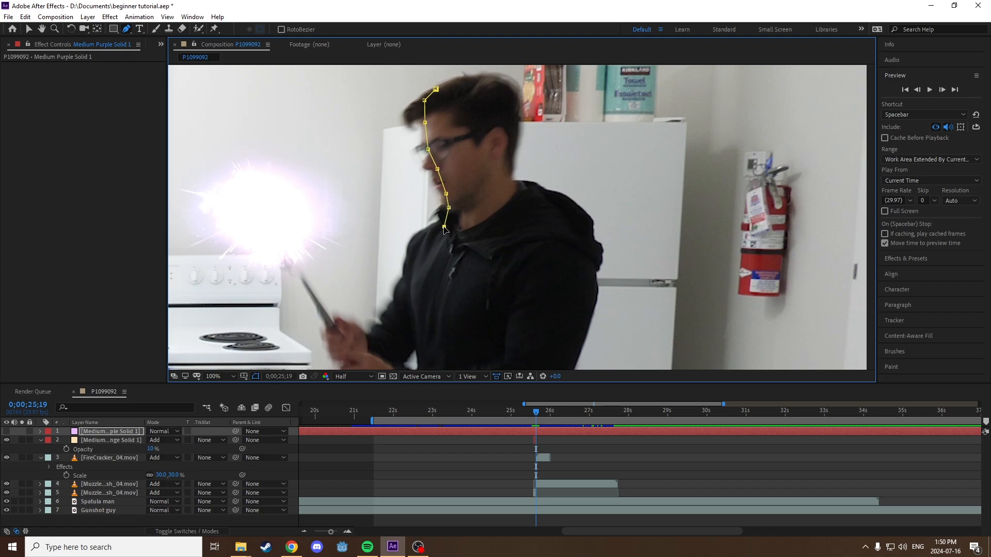
Continue the mask path down the man's chest to his forearm, across his lower torso and up inside his back arm
left_click(411, 245)
left_click(407, 273)
key("space")
left_click_drag(420, 286, 428, 230)
left_click(394, 264)
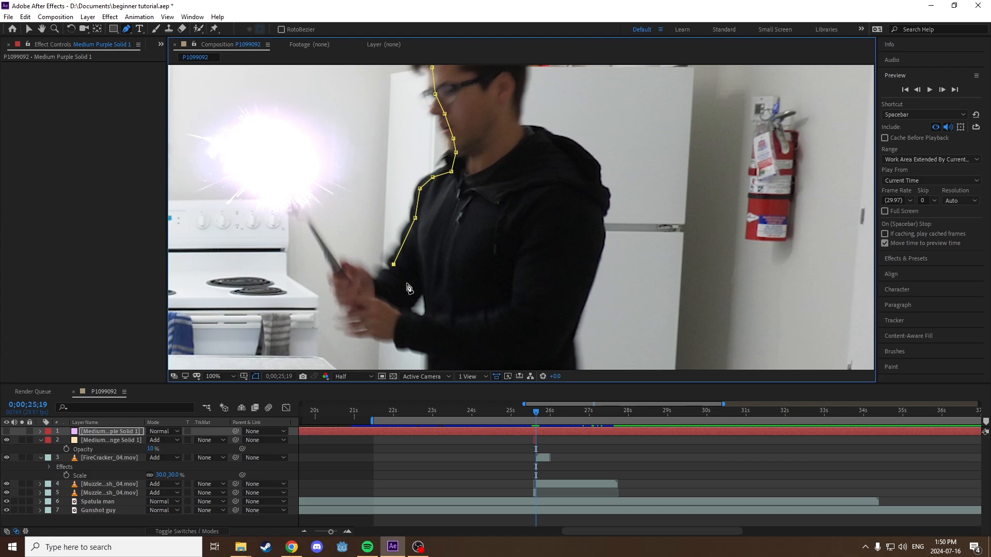
left_click(419, 282)
left_click(426, 278)
left_click(430, 311)
left_click(433, 326)
left_click(474, 328)
left_click(511, 327)
left_click(530, 312)
left_click(538, 274)
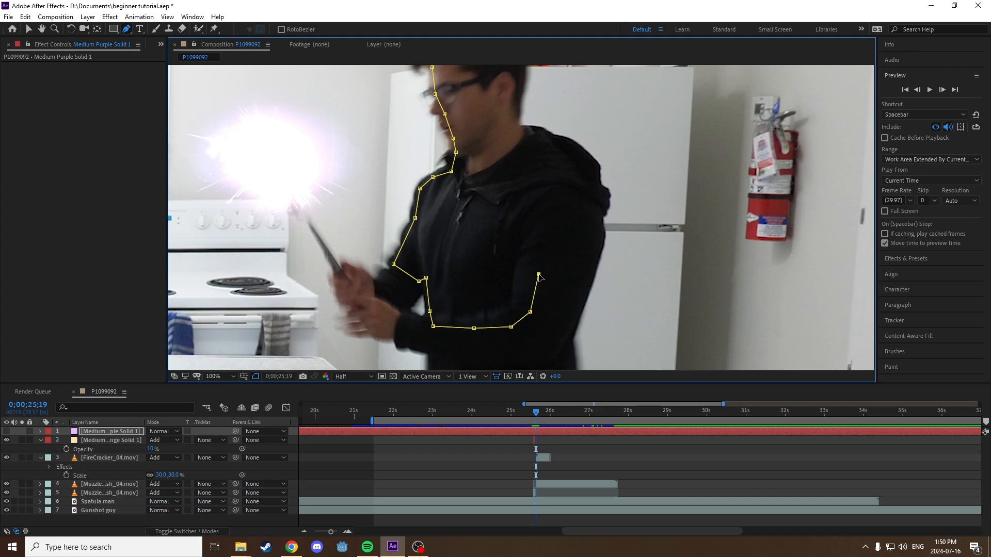
Complete the mask path over the shoulder, neck and side of the head, and close it at the first point in the hair
left_click(542, 218)
left_click(535, 185)
scroll(519, 155, "up", 3)
left_click(493, 255)
left_click(479, 232)
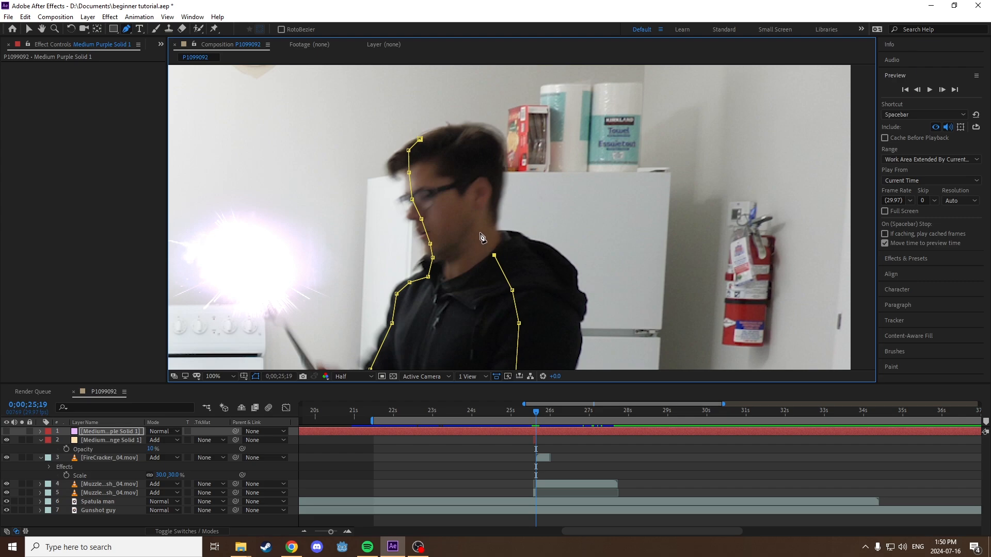
left_click_drag(479, 233, 470, 235)
left_click(459, 214)
left_click(444, 164)
left_click(438, 148)
left_click(419, 139)
scroll(427, 171, "down", 4)
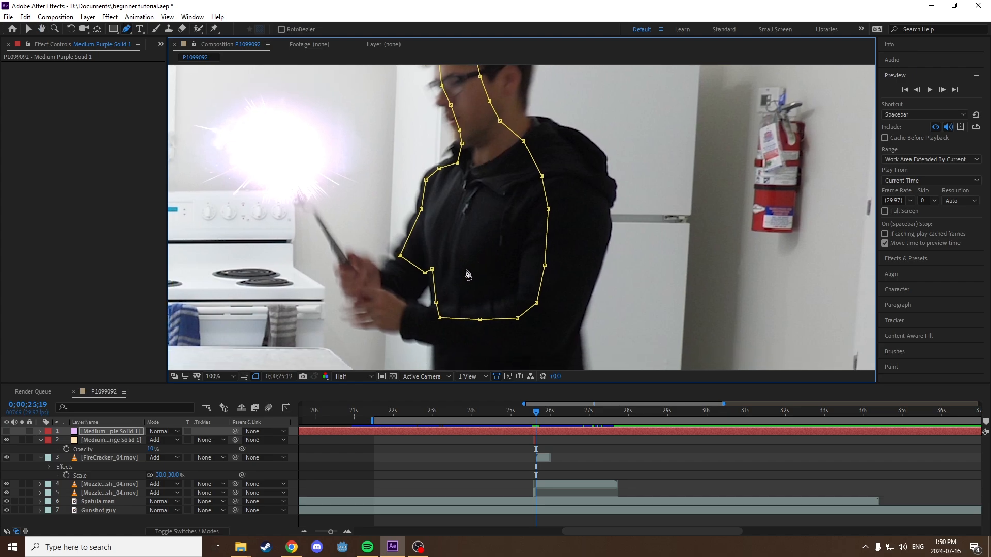
Make the masked purple solid visible and set its blending mode to Add
left_click(7, 431)
scroll(349, 191, "down", 2)
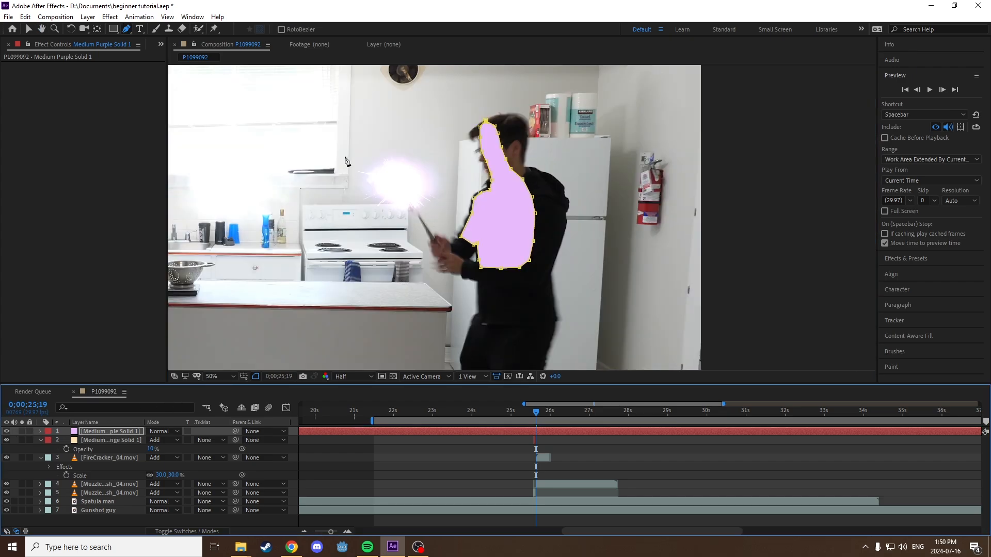
left_click_drag(458, 288, 466, 309)
left_click(163, 431)
left_click(204, 194)
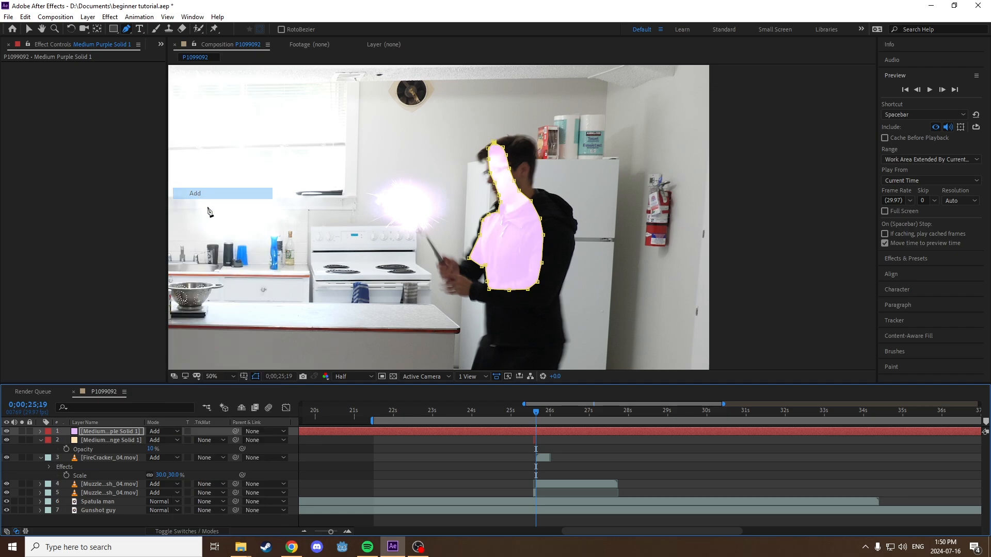
scroll(522, 215, "up", 2)
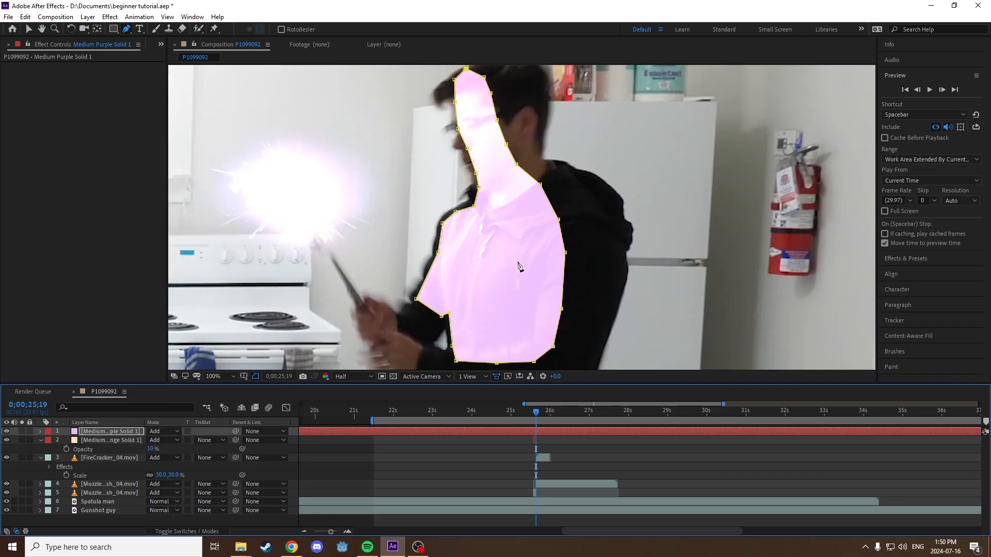
Feather the purple solid's mask by 50 pixels and check its soft edges on the man
left_click(125, 436)
key("f")
left_click(168, 448)
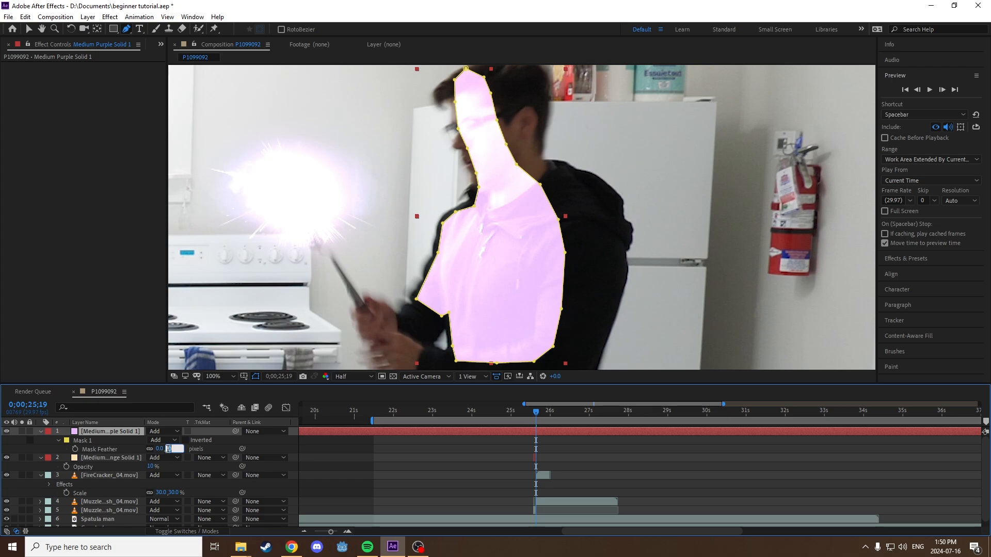
type("50")
key("Return")
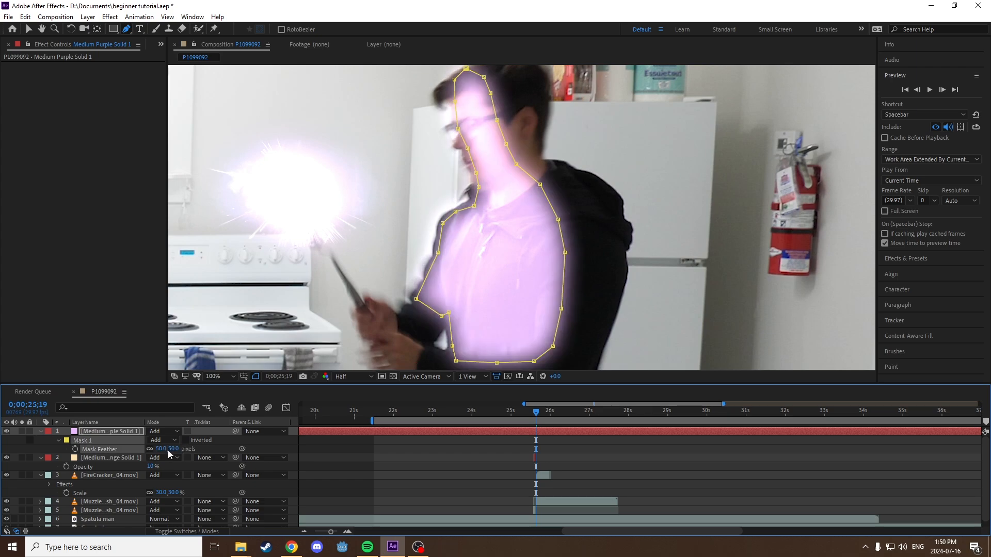
scroll(486, 293, "down", 2)
left_click(498, 451)
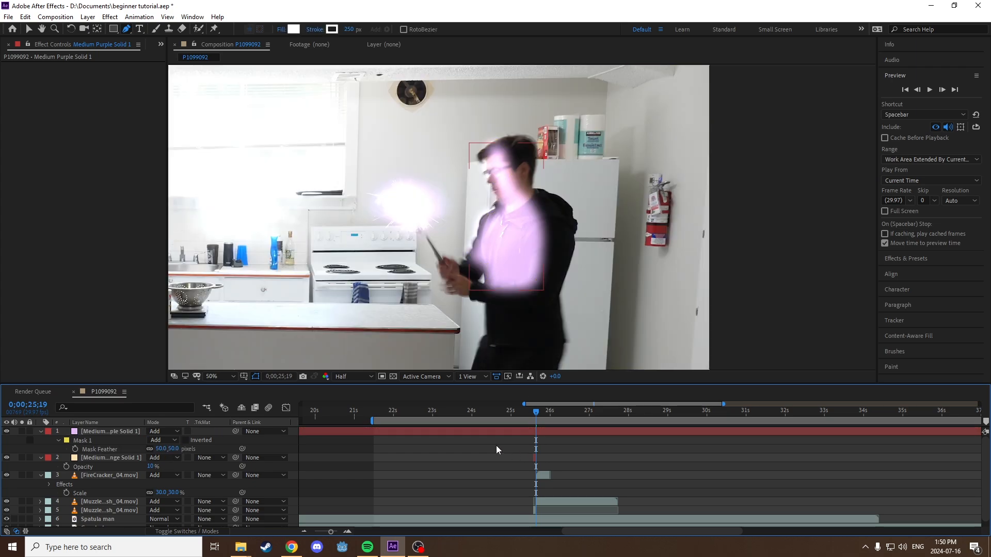
scroll(503, 254, "up", 2)
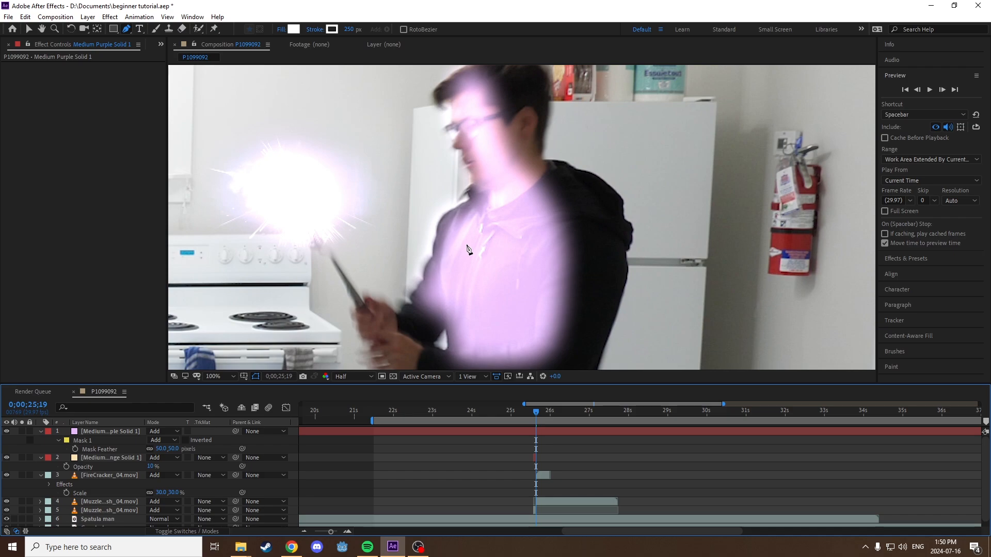
Try the Screen blending mode on the purple solid and return it to Add
left_click(160, 431)
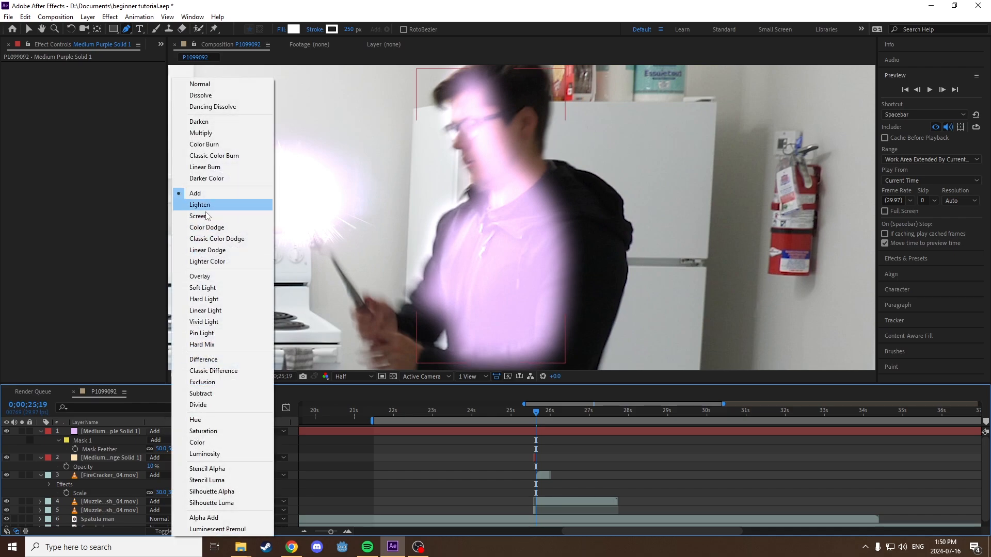
left_click(206, 217)
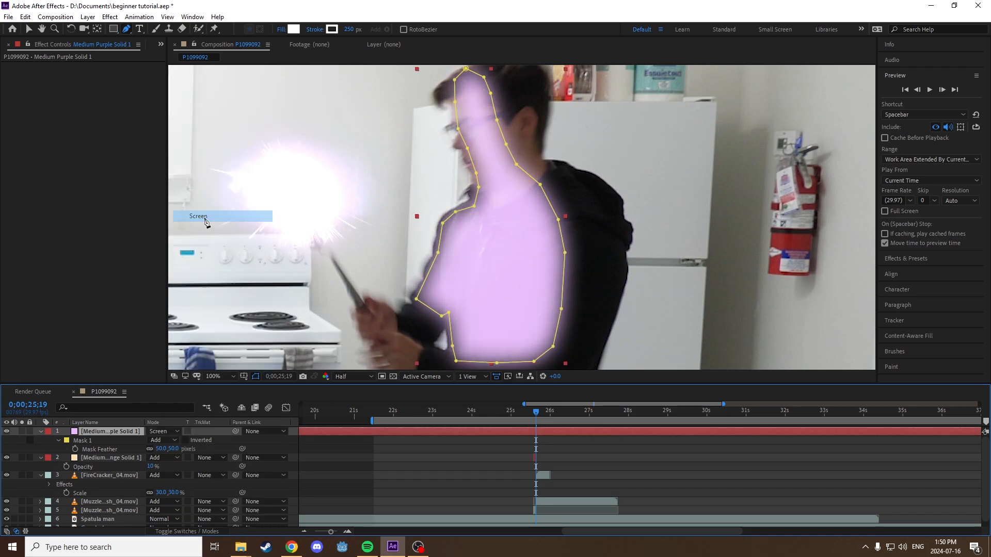
left_click(160, 432)
left_click(202, 194)
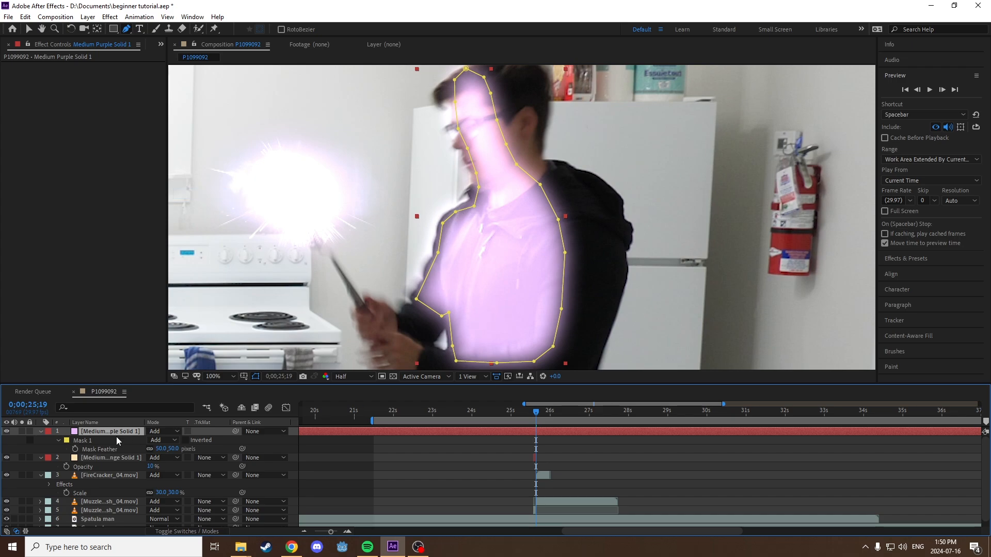
Set the purple solid's opacity to 10% and check the glow on the man without the mask outline
key("t")
left_click(155, 440)
type("10")
key("Return")
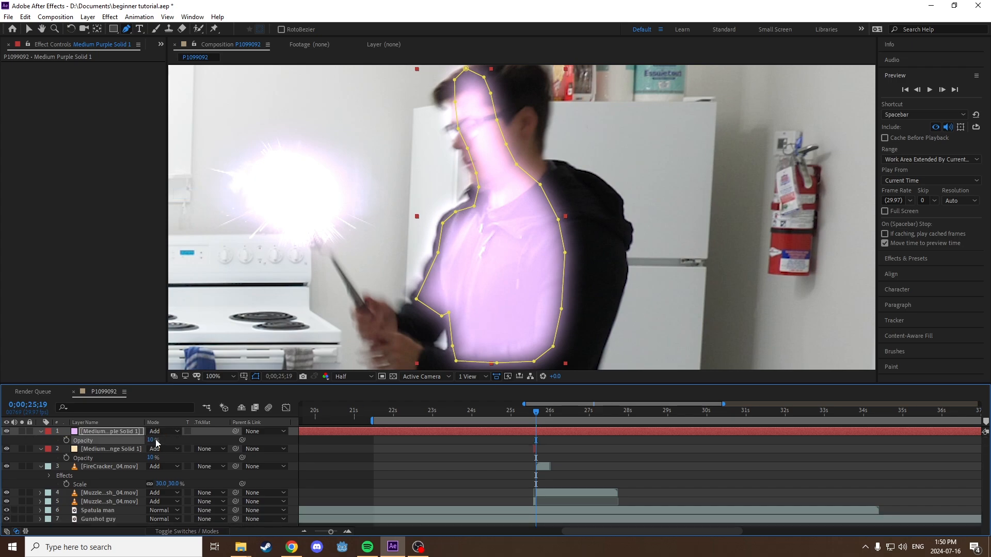
left_click(470, 485)
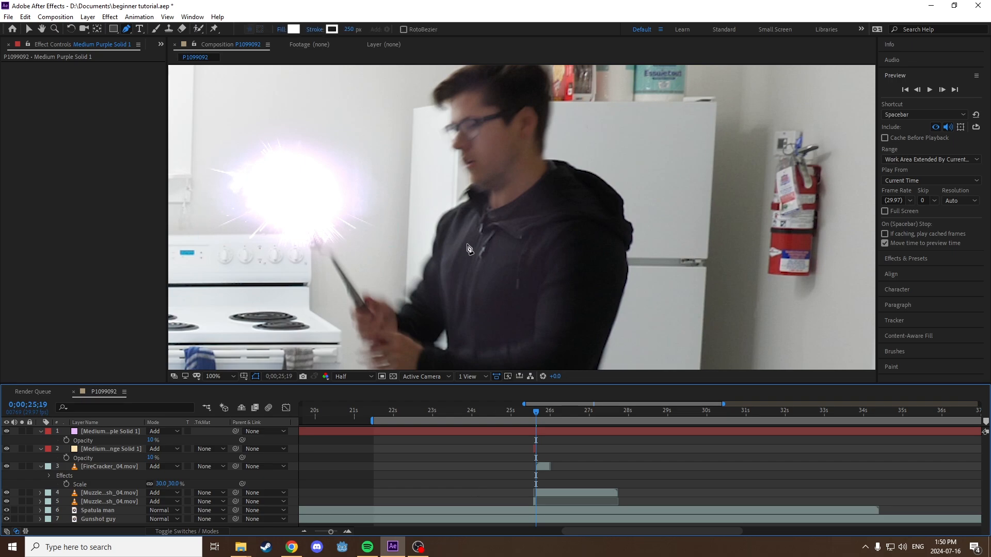
scroll(472, 241, "down", 2)
scroll(508, 255, "up", 2)
Trim the purple solid's start to the first spark frame at 0;00;25;19
left_click(541, 437)
left_click_drag(331, 532, 337, 532)
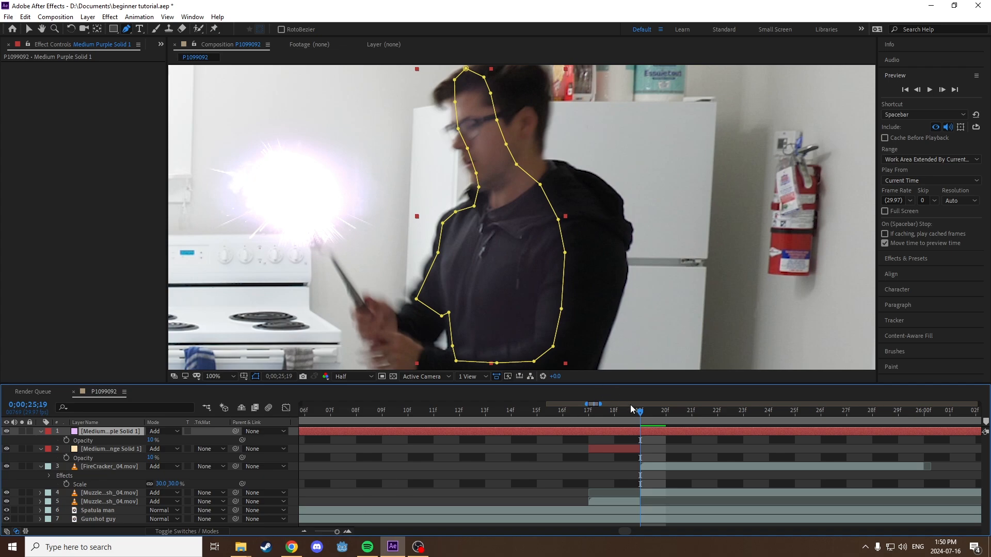
mouse_move(635, 413)
left_mouse_down()
mouse_move(612, 419)
mouse_move(635, 416)
left_mouse_up()
left_click(657, 438)
left_click(655, 432)
key("alt+bracketleft")
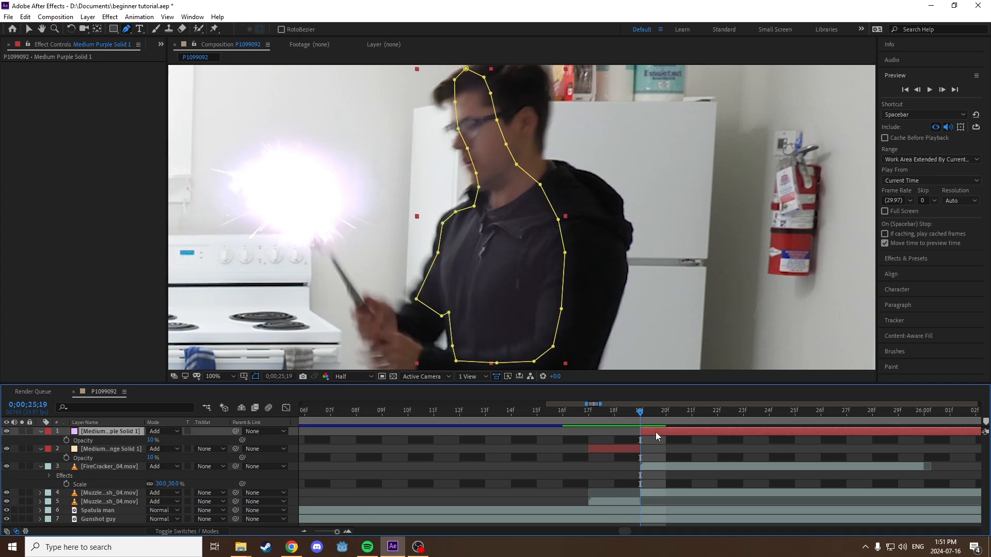
Trim the purple solid's end so that its last frame is 0;00;25;20
left_click(654, 410)
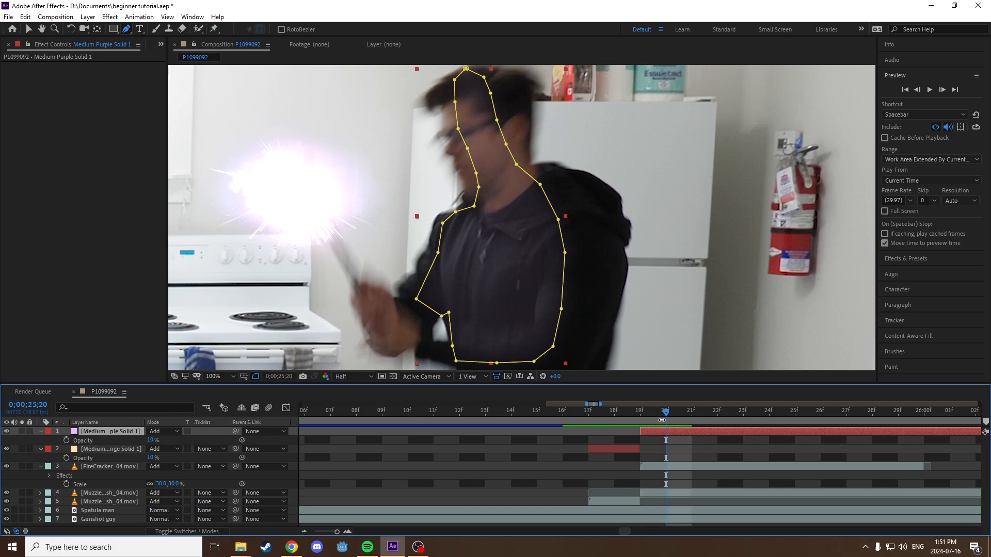
left_click(682, 415)
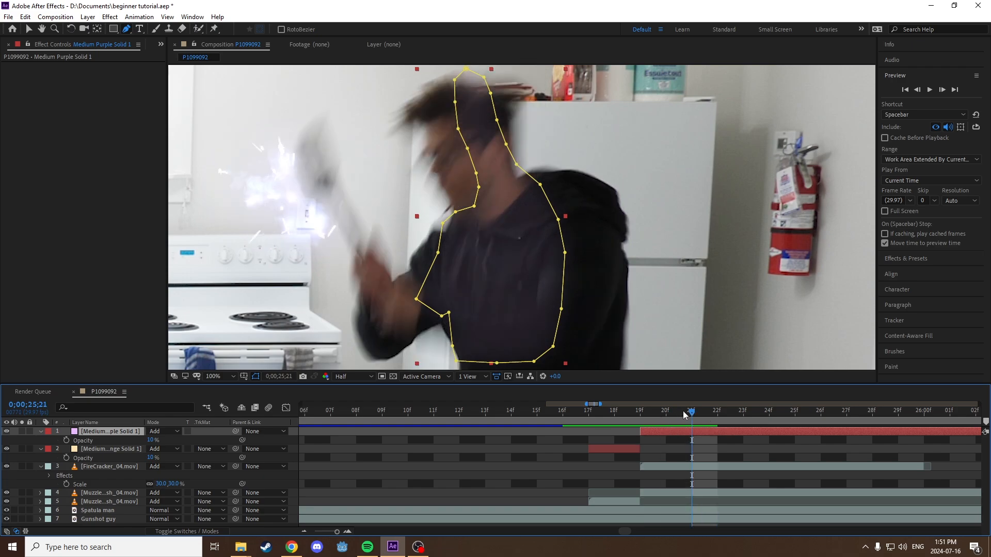
key("alt+]")
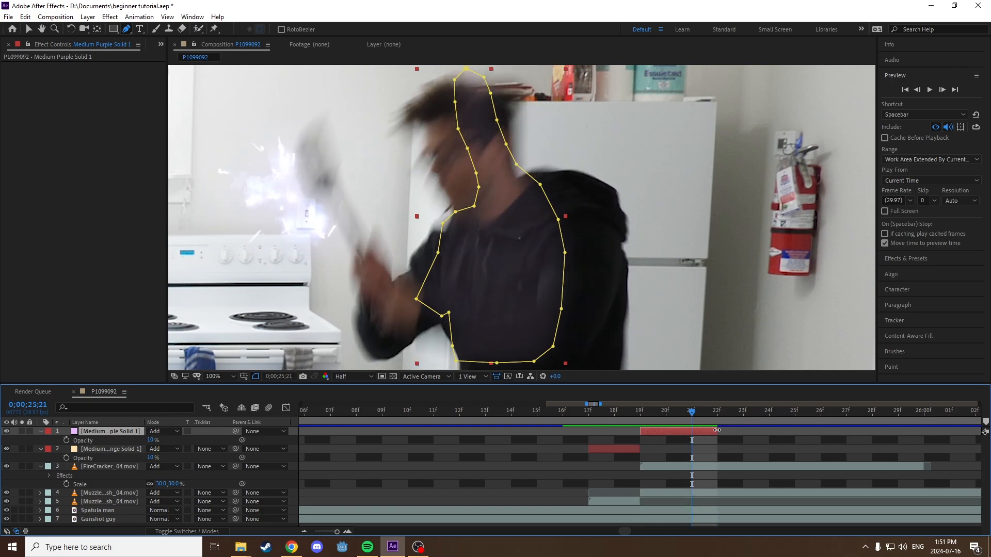
left_click_drag(692, 414, 627, 418)
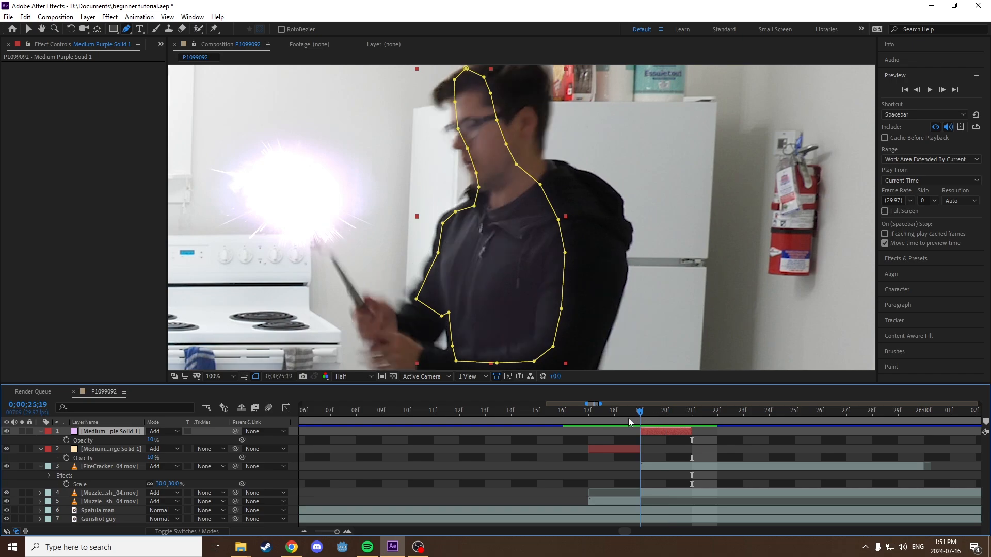
Play back the gunshot from 0;00;25;16 and examine the purple glow on the man at 0;00;25;19
left_click(544, 430)
scroll(462, 139, "down", 1)
scroll(461, 138, "down", 2)
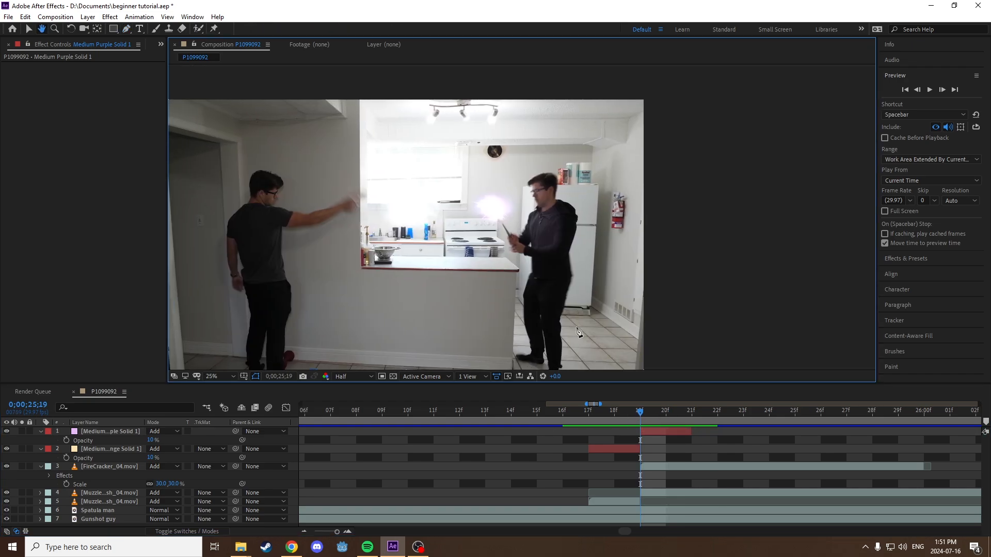
left_click(599, 415)
key("space")
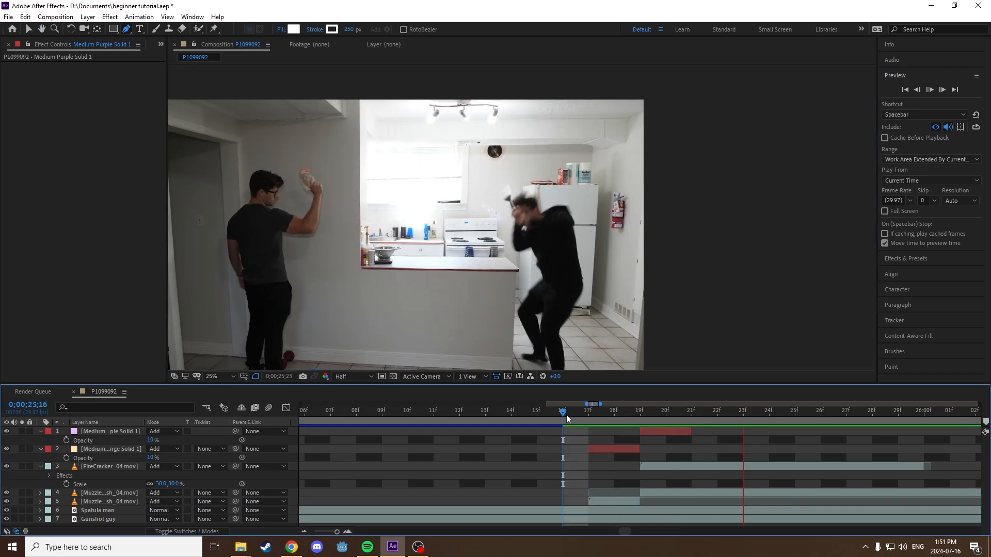
left_click_drag(595, 415, 640, 416)
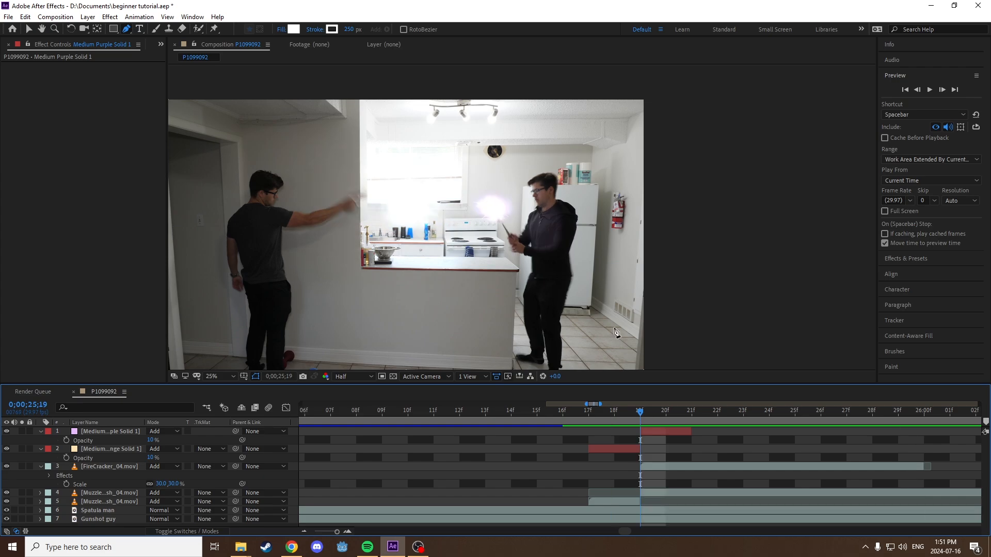
scroll(543, 214, "up", 2)
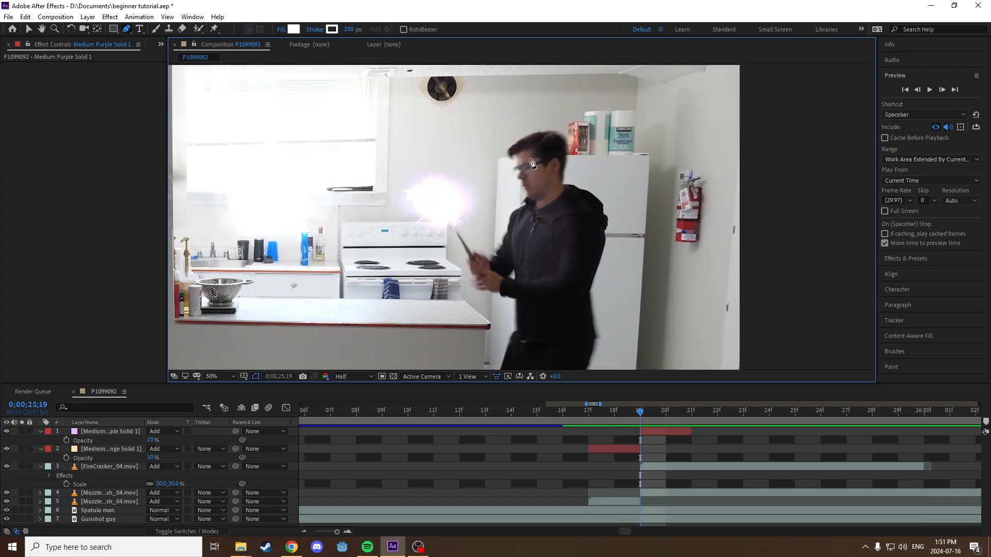
Compare the frame at 0;00;25;19 without and with the purple glow by hiding and showing its layer
mouse_move(646, 414)
left_mouse_down()
mouse_move(612, 413)
mouse_move(627, 414)
left_mouse_up()
left_click(7, 430)
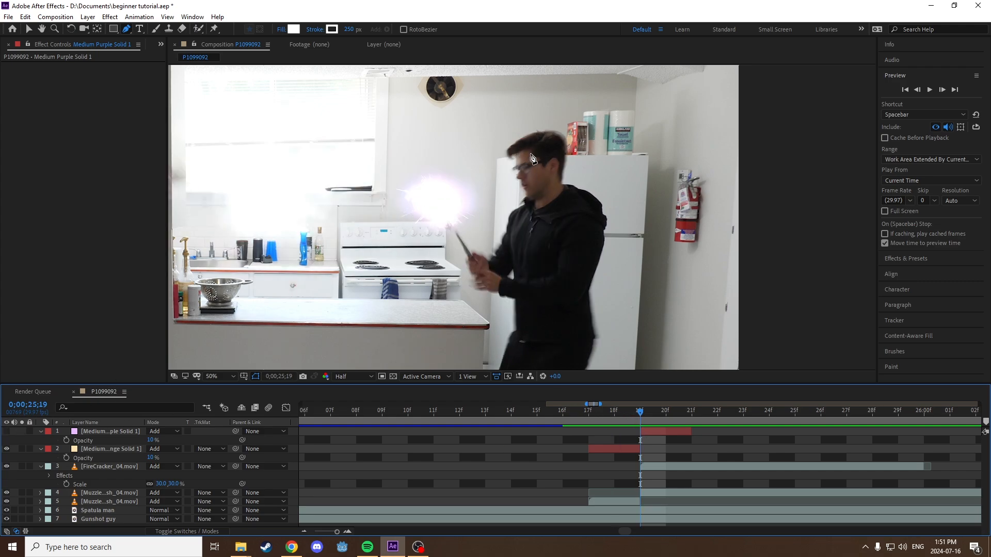
mouse_move(636, 414)
left_mouse_down()
mouse_move(586, 414)
mouse_move(692, 414)
mouse_move(645, 419)
left_mouse_up()
left_click(6, 432)
mouse_move(640, 416)
left_mouse_down()
mouse_move(587, 417)
mouse_move(644, 420)
left_mouse_up()
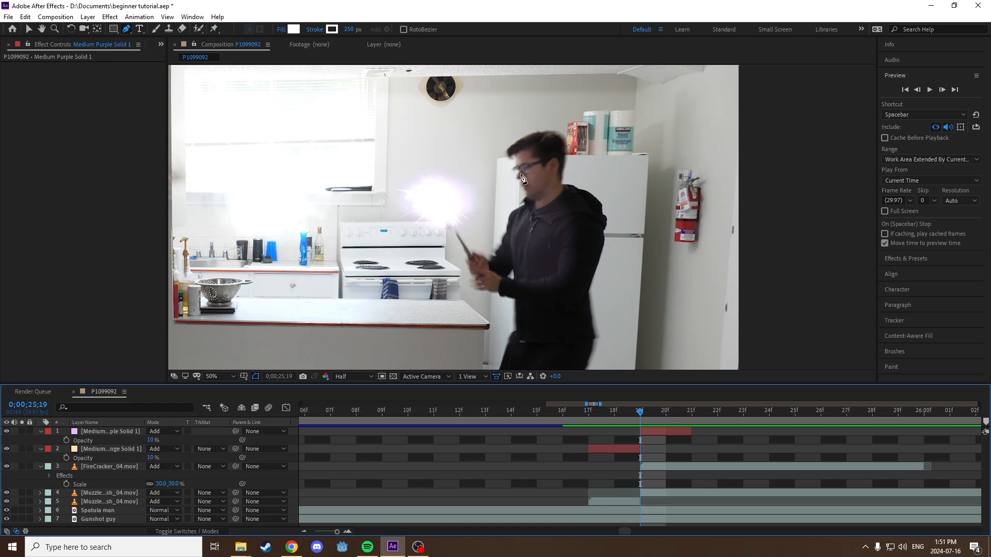
mouse_move(641, 418)
left_mouse_down()
mouse_move(754, 409)
mouse_move(564, 411)
mouse_move(714, 406)
mouse_move(623, 417)
mouse_move(693, 411)
mouse_move(642, 419)
left_mouse_up()
Hide both glow solids and play back the gunshot from 0;00;25;14 twice to judge the shot without the simulated light
scroll(457, 295, "down", 2)
left_click_drag(452, 292, 514, 287)
left_click(514, 412)
key("space")
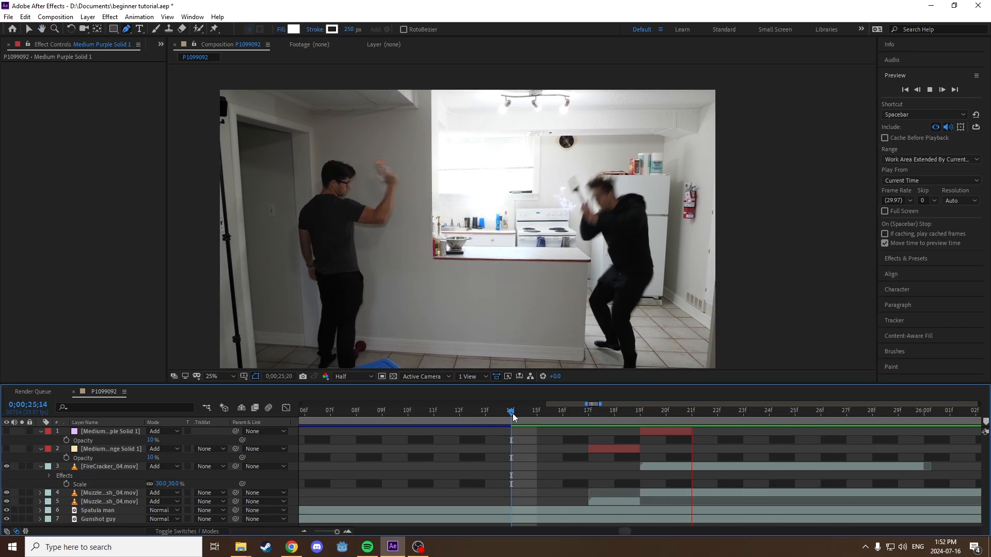
key("space")
left_click(512, 412)
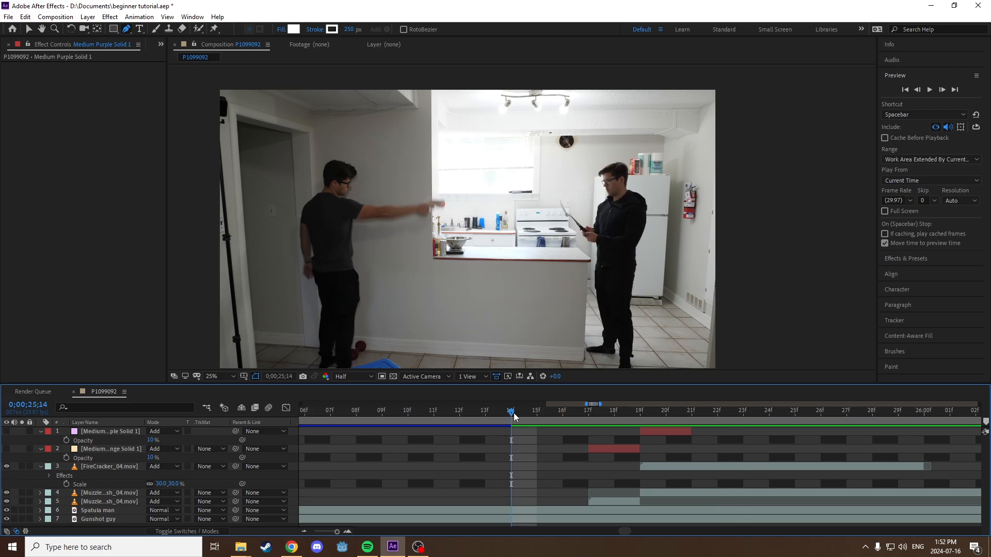
key("space")
key("space")
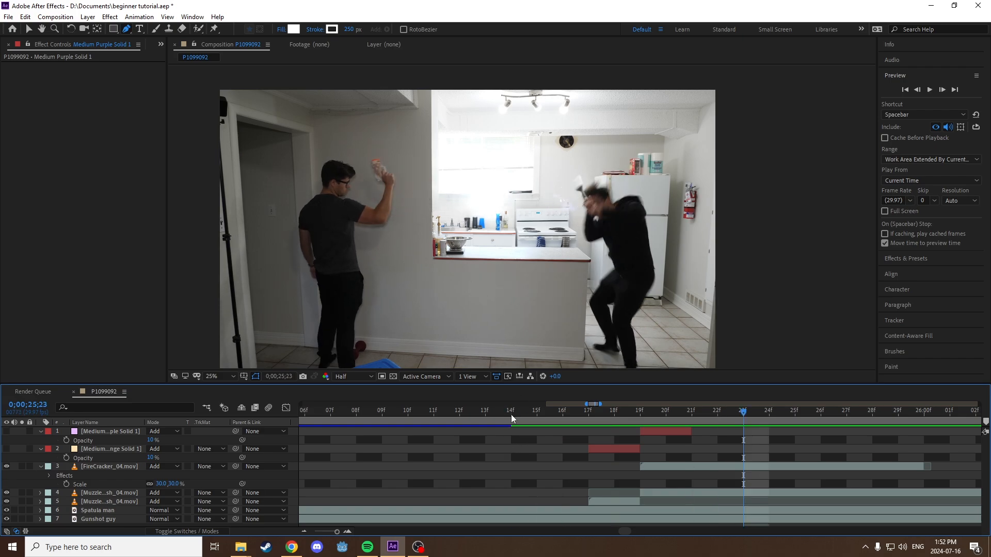
Play back the gunshot from 0;00;25;14 without the glow solids, and show both solids again to replay it with them
left_click(512, 413)
key("space")
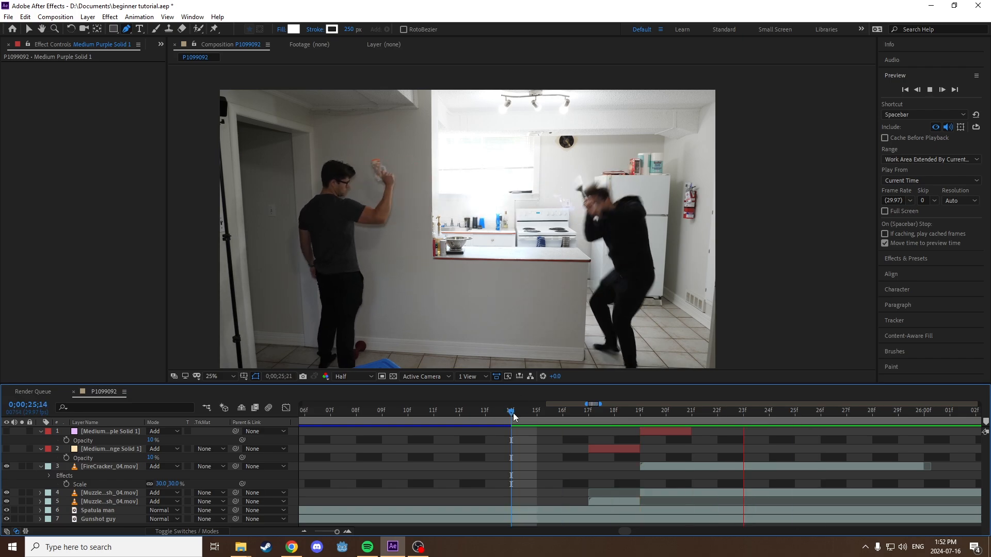
key("space")
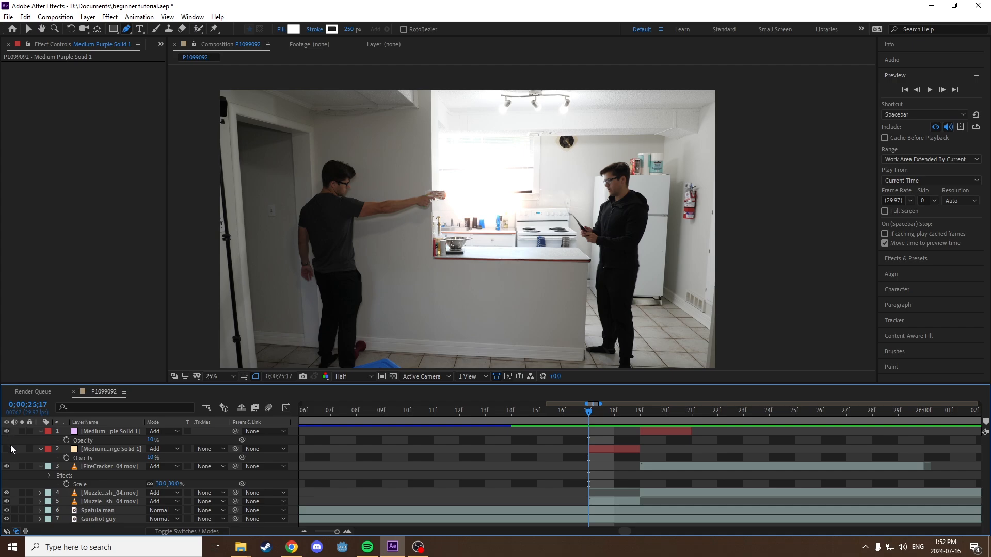
left_click(512, 408)
key("space")
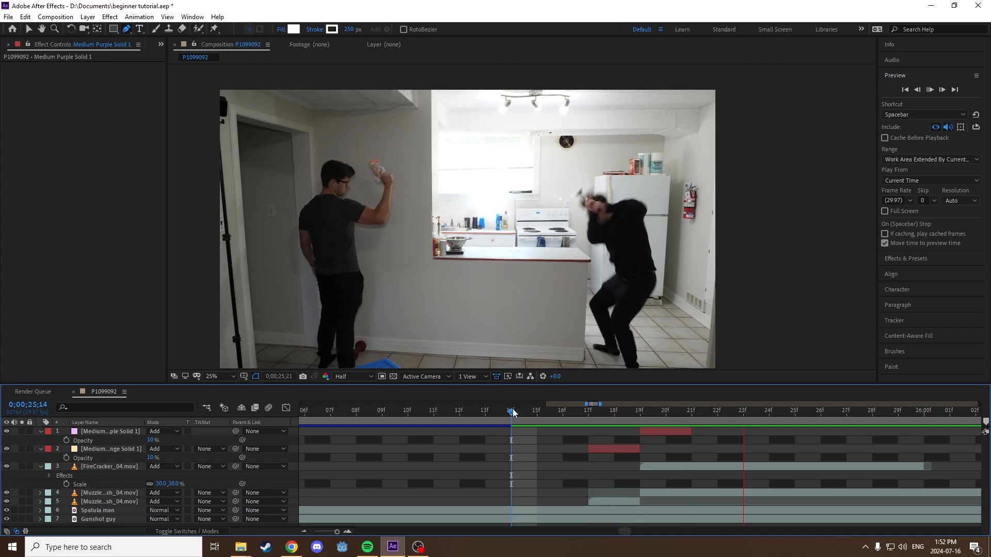
key("space")
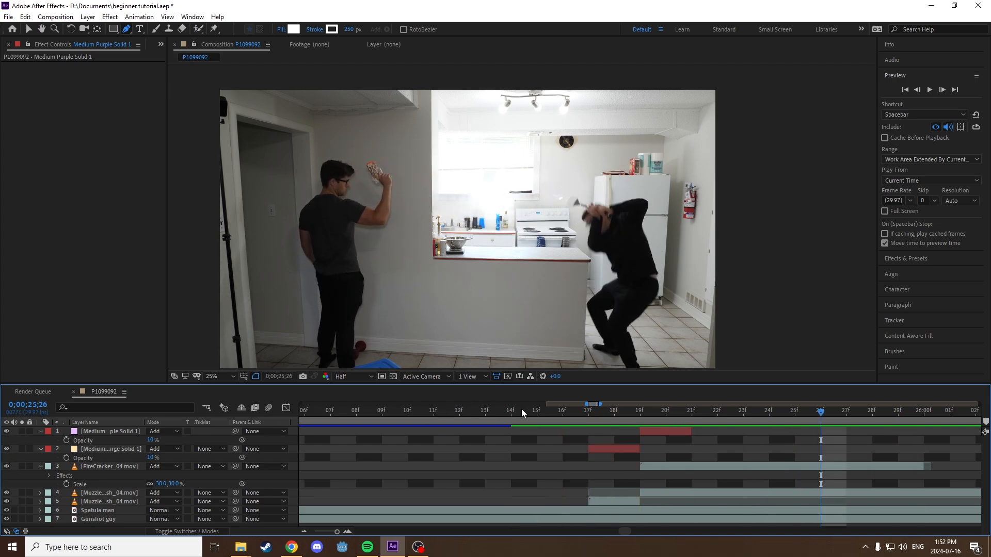
Examine the glow on the wall at 0;00;25;17 and on the spatula man at 0;00;25;19 frame by frame
left_click_drag(658, 413, 579, 416)
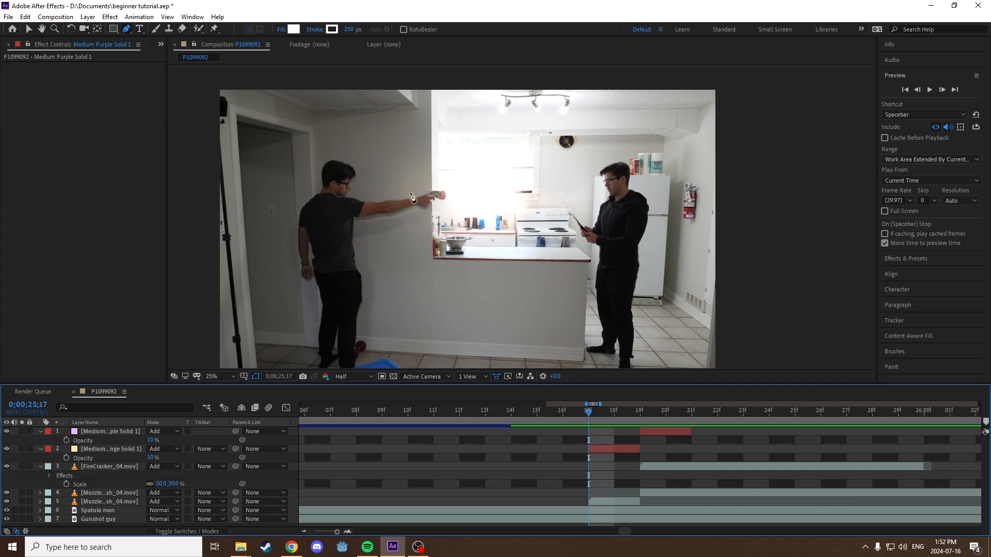
key("Page_Down")
key("Page_Down")
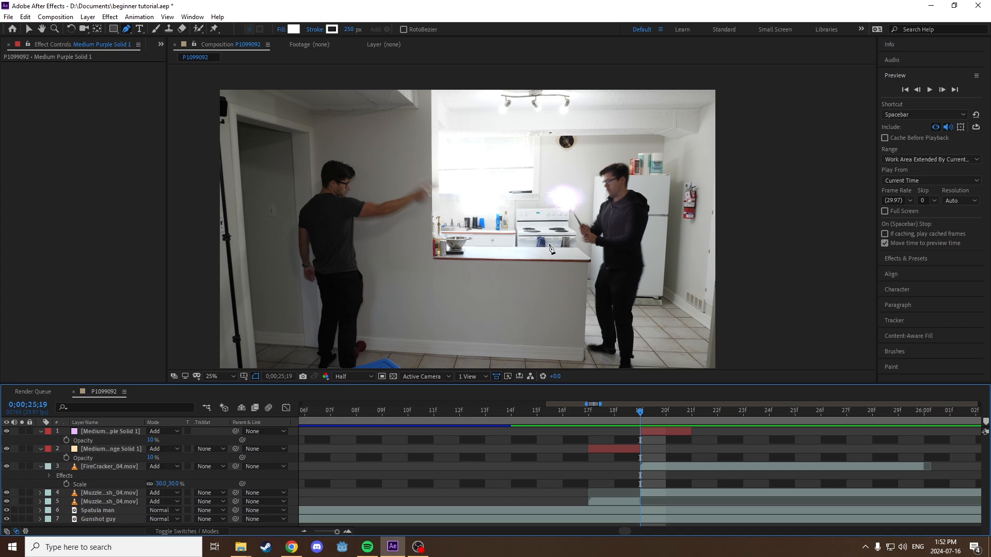
left_click_drag(628, 416, 720, 412)
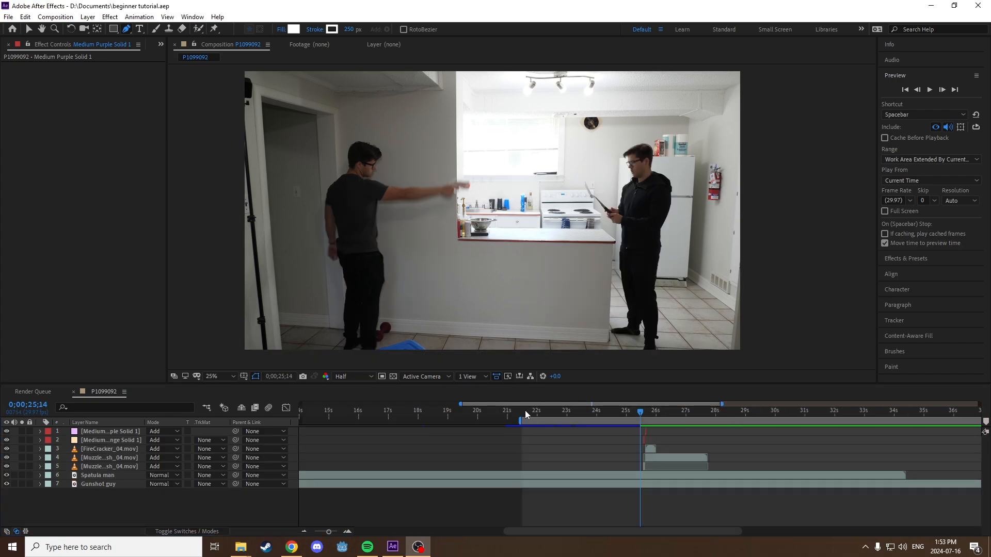
End the work area at 0;00;28;11, after the gunshot, and trim the composition to the work area
left_click_drag(525, 410, 726, 419)
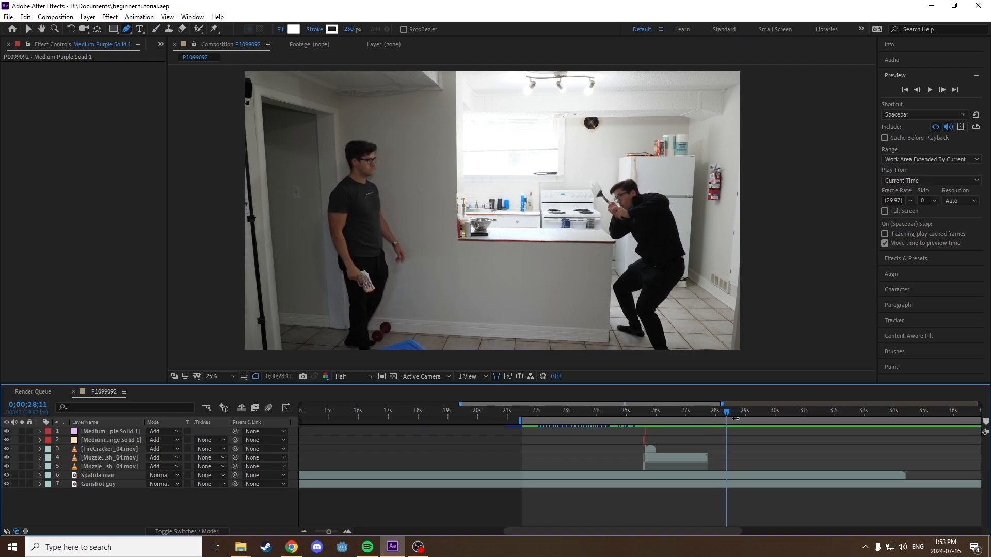
key("minus")
key("minus")
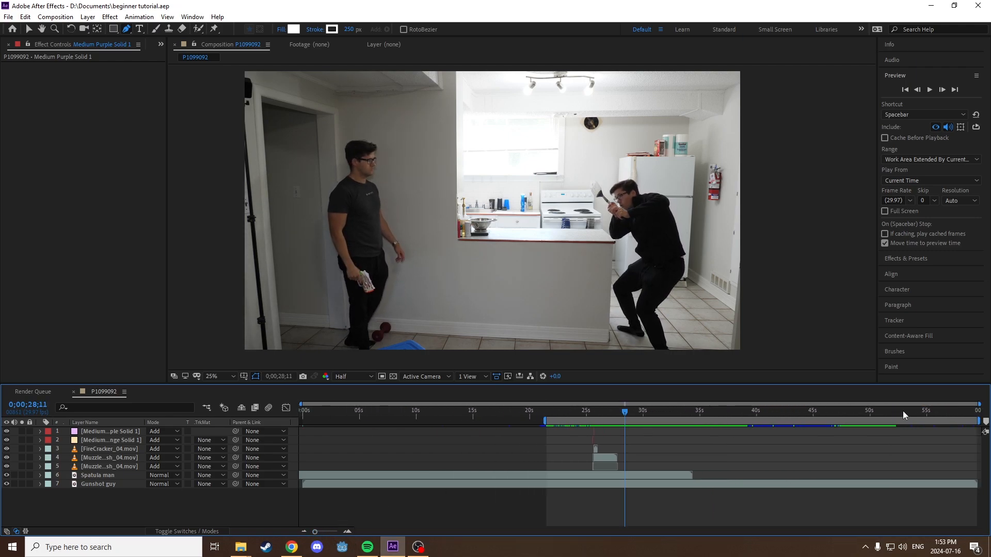
left_click_drag(979, 421, 627, 461)
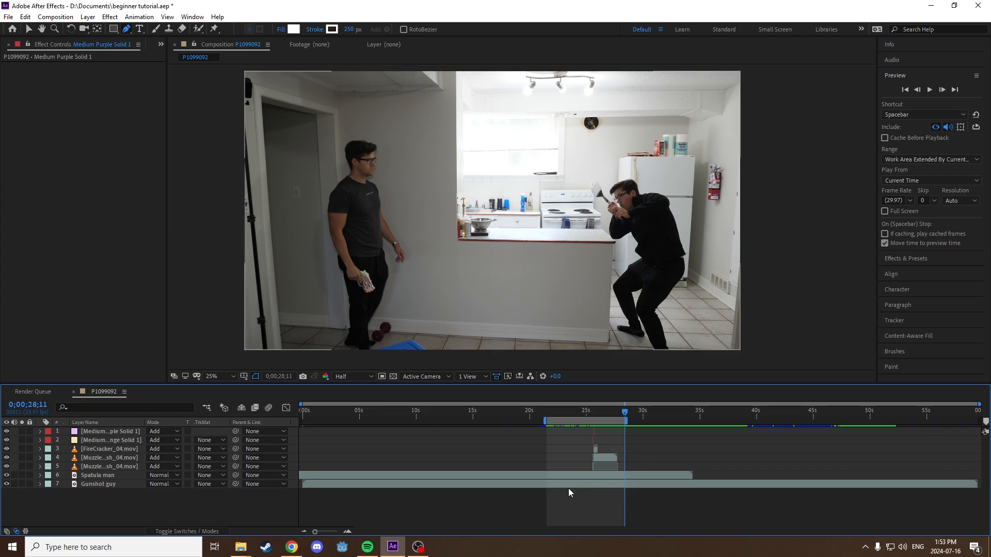
left_click_drag(315, 531, 328, 533)
left_click(49, 17)
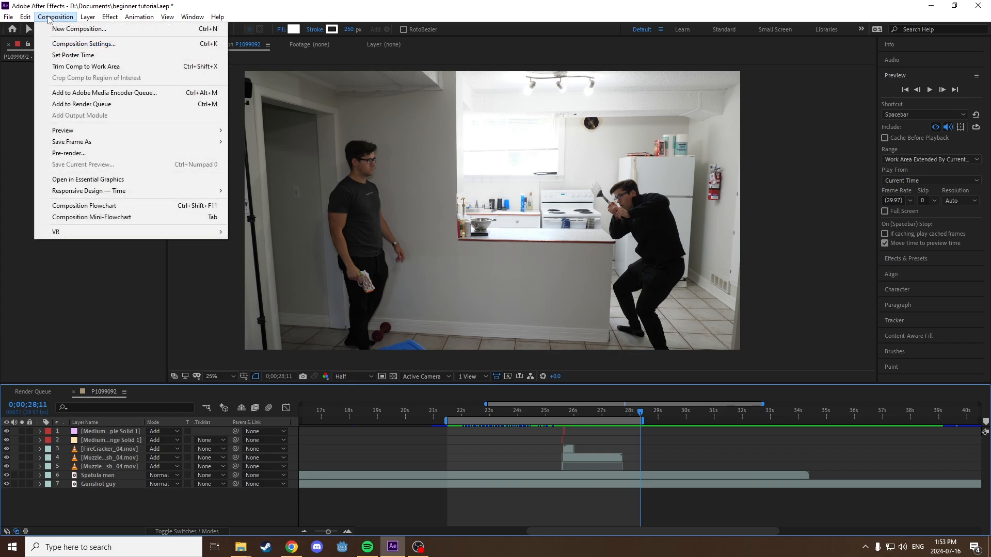
left_click(87, 67)
Scrub the trimmed shot around 0;00;25;18 and 0;00;25;19 and look over its layers and the P1099092 composition among the project items
left_click_drag(335, 419, 708, 419)
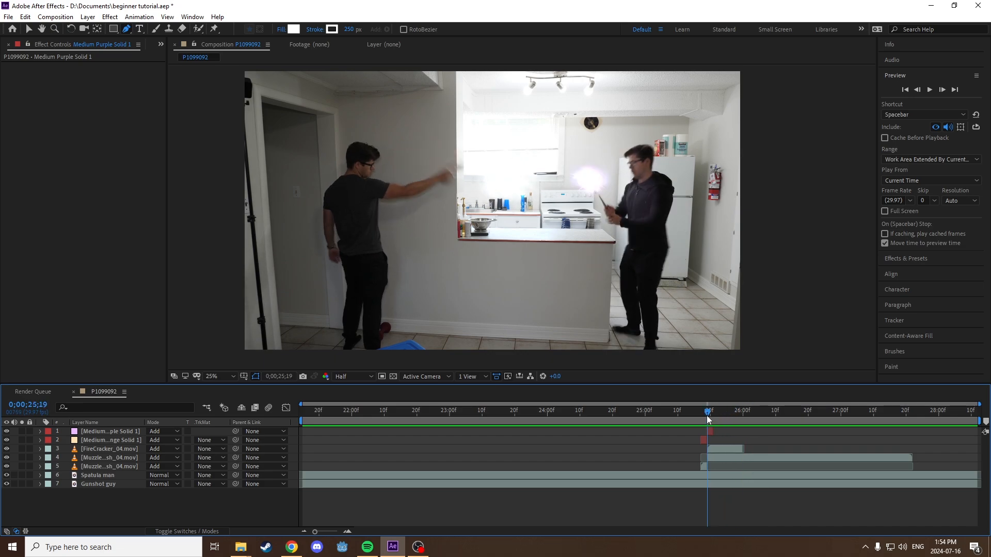
left_click_drag(708, 418, 705, 418)
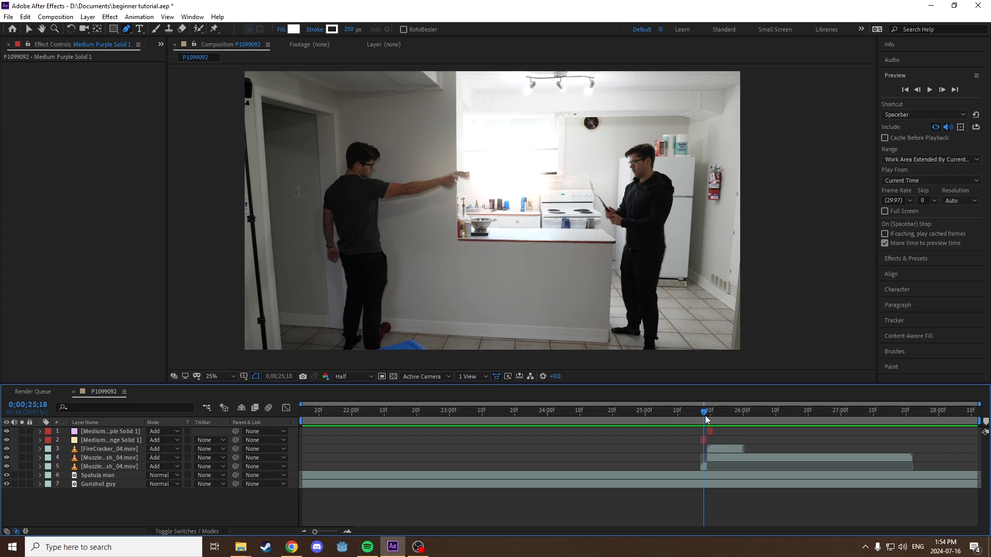
left_click_drag(704, 416, 707, 416)
left_click(93, 482)
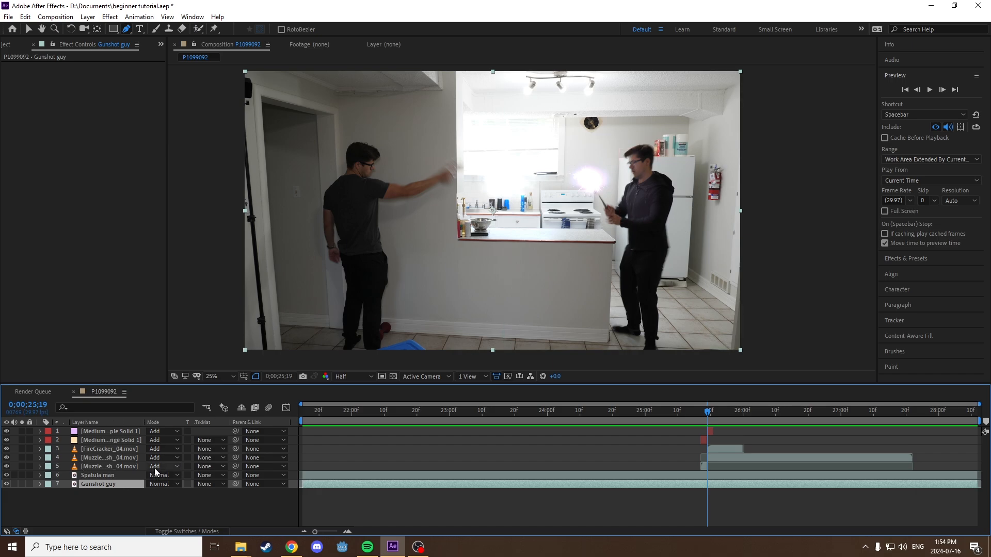
left_click(90, 433)
left_click(8, 45)
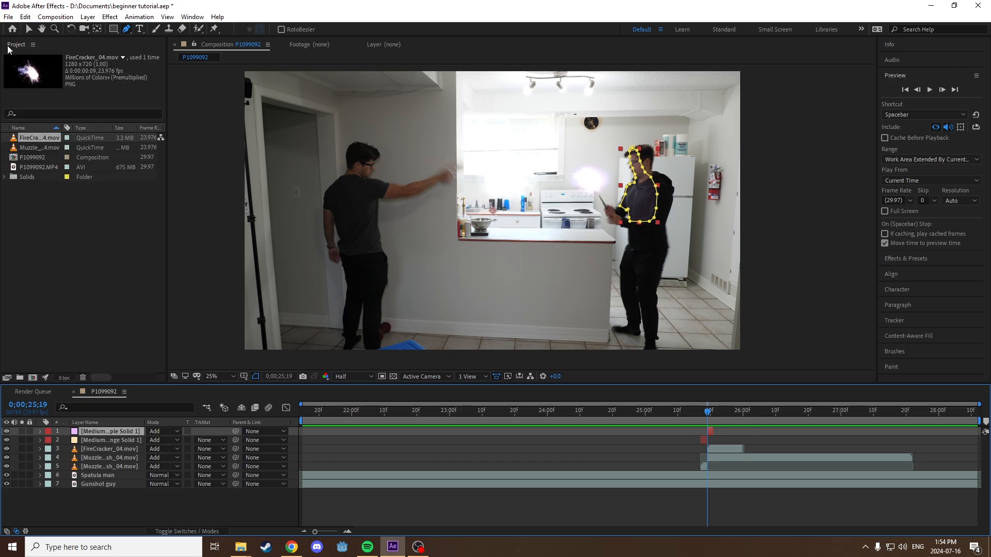
left_click(31, 158)
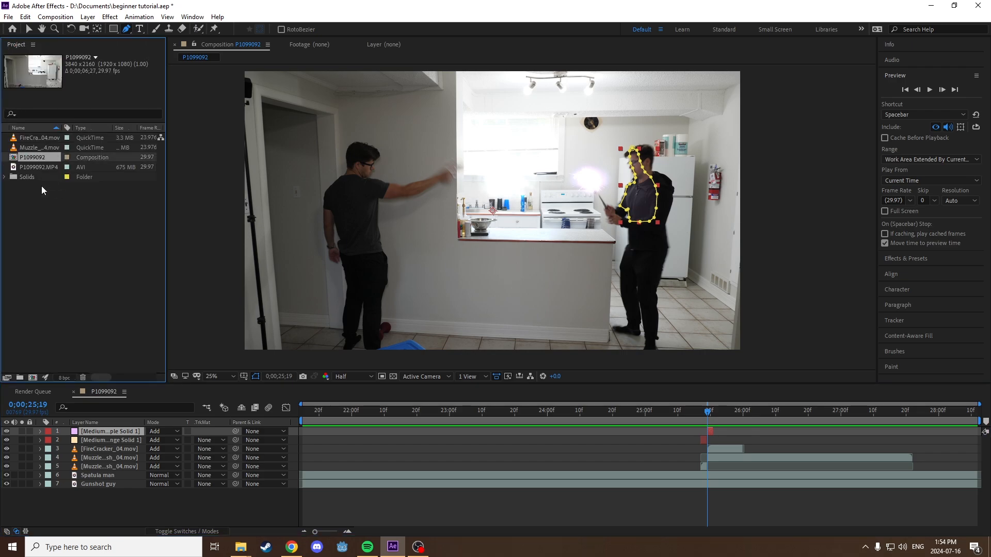
left_click(47, 232)
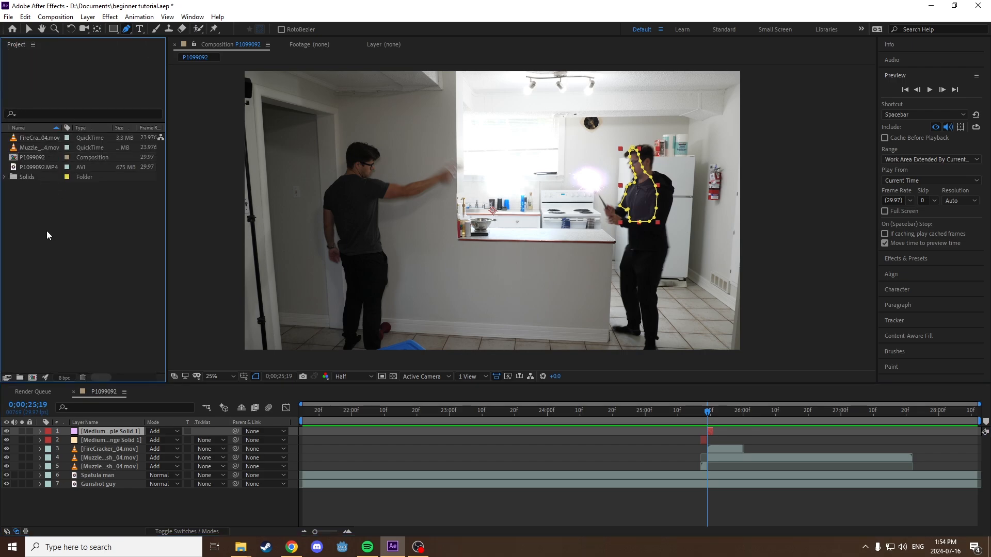
Pre-compose all seven layers together, moving all attributes and adjusting the new composition's duration to the selected layers' time span
left_click_drag(104, 502, 107, 430)
right_click(107, 431)
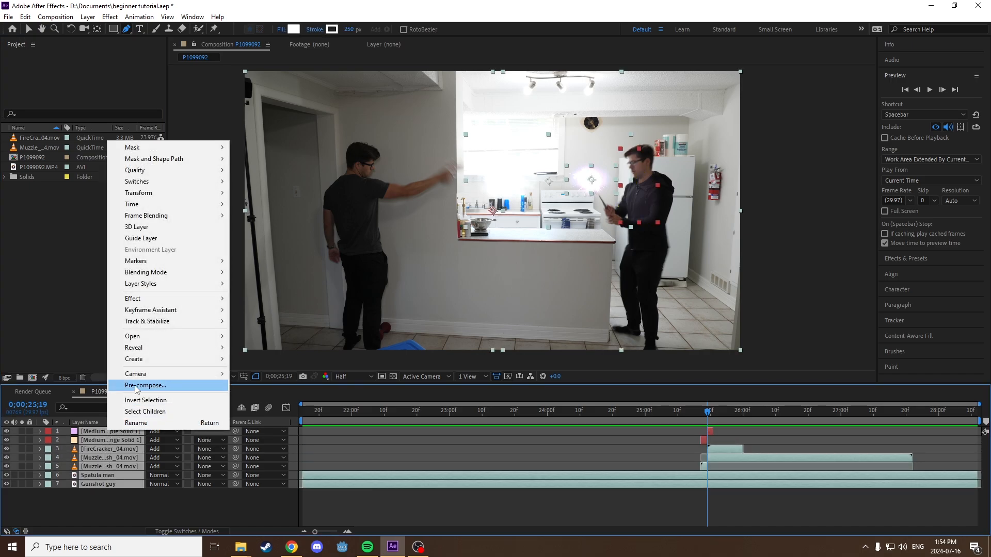
left_click(136, 387)
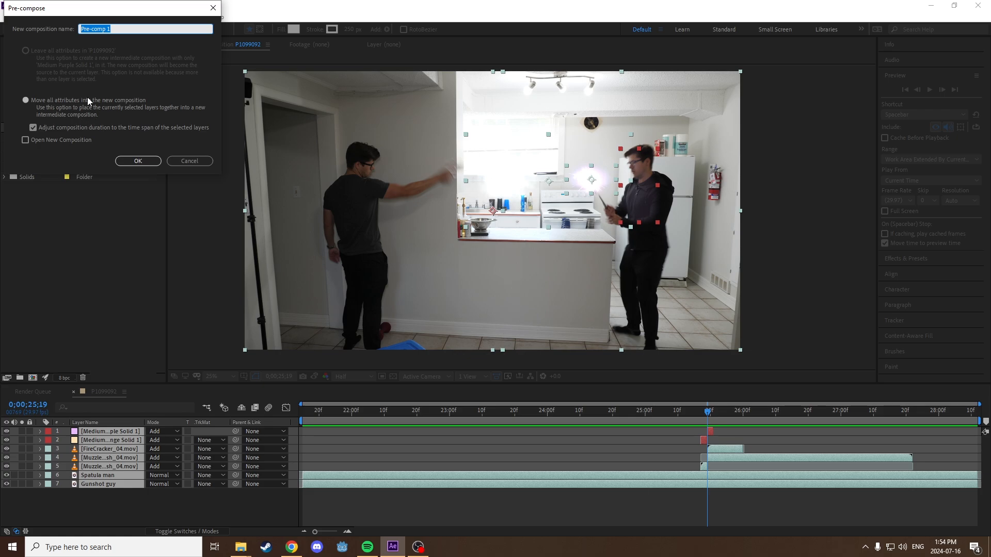
left_click(132, 161)
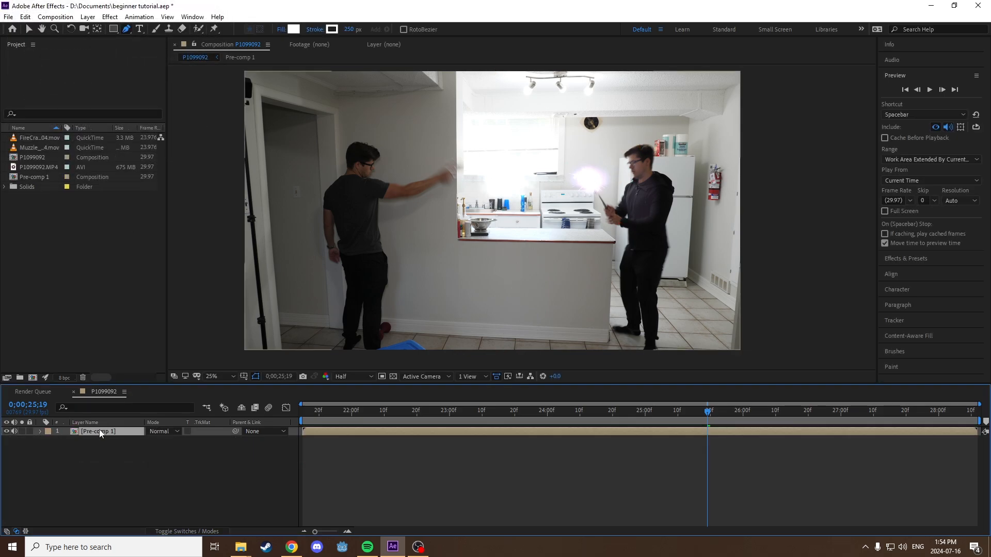
Open the pre-composition to inspect its original layers, return to the P1099092 composition and go back to the shot's beginning
left_click_drag(323, 418, 524, 416)
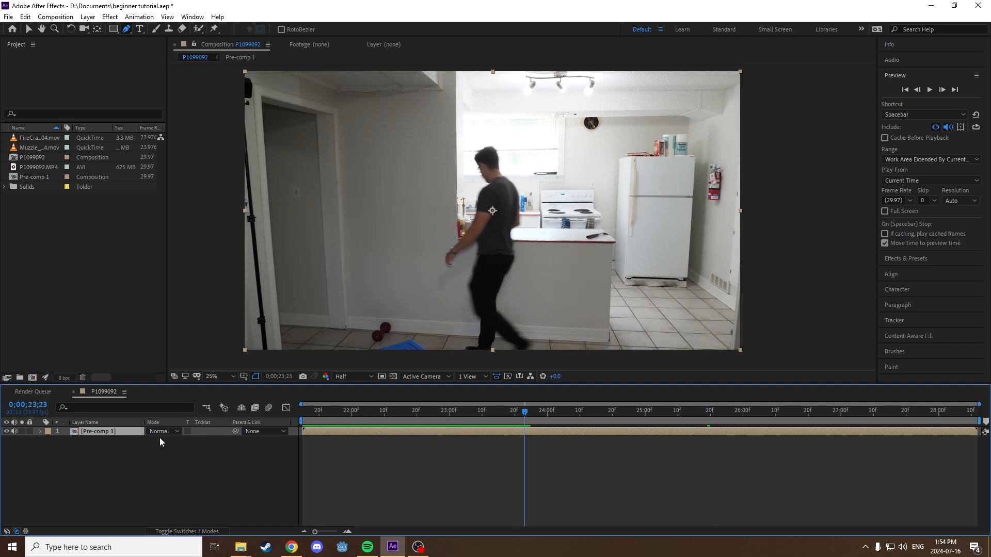
double_click(103, 432)
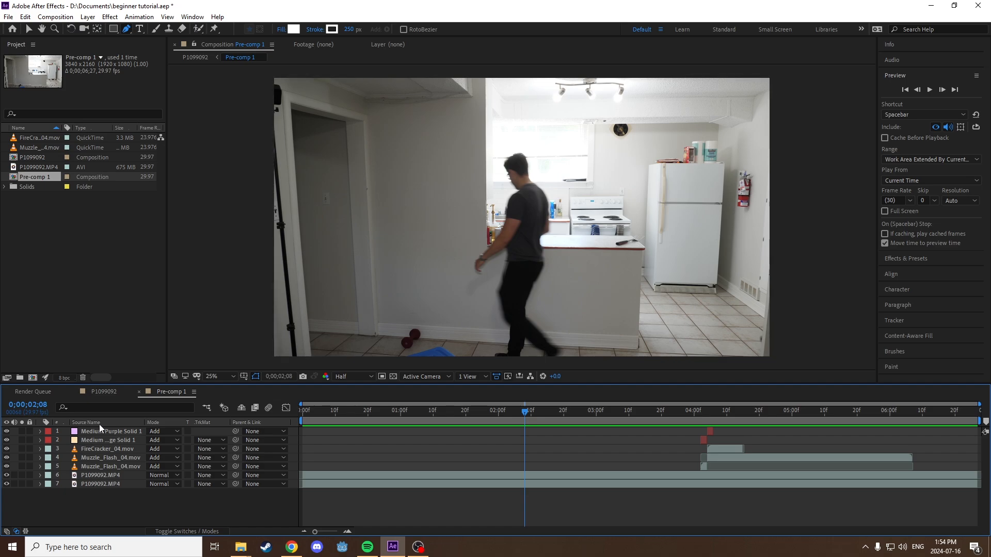
left_click_drag(522, 418, 635, 418)
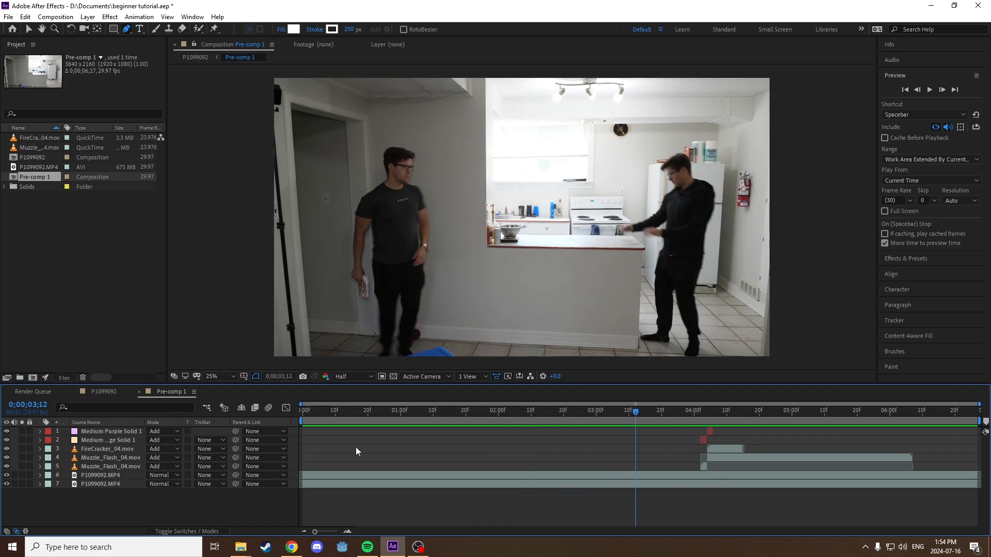
left_click(108, 390)
left_click_drag(438, 415, 314, 422)
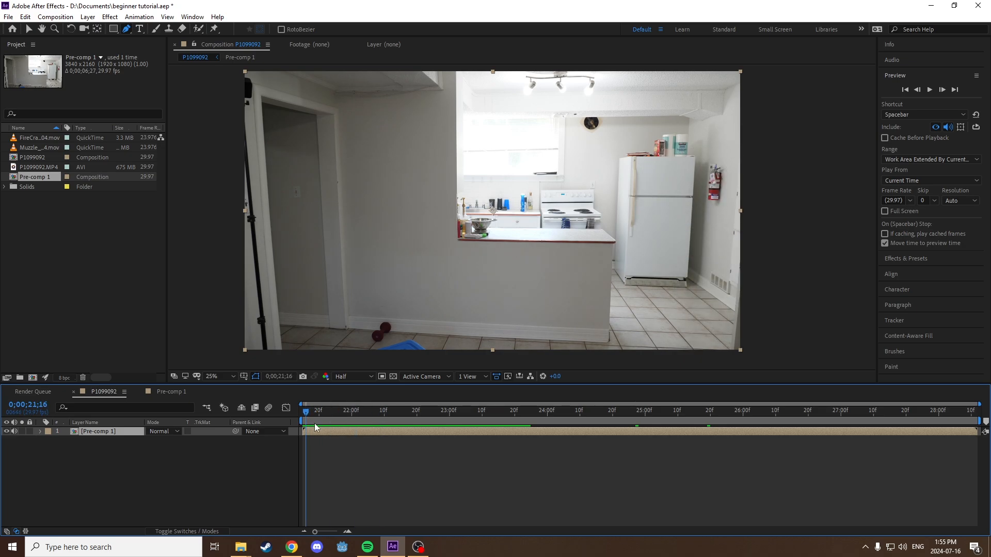
Play the pre-composed shot from 0;00;24;26 and examine the gunshot flash at 0;00;25;18 and 0;00;25;17
left_click_drag(530, 416, 635, 415)
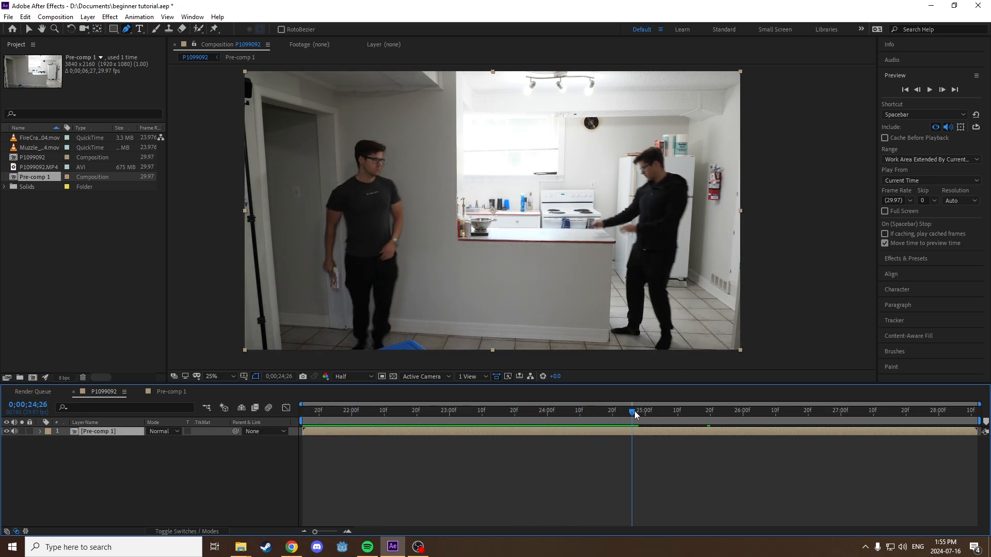
key("space")
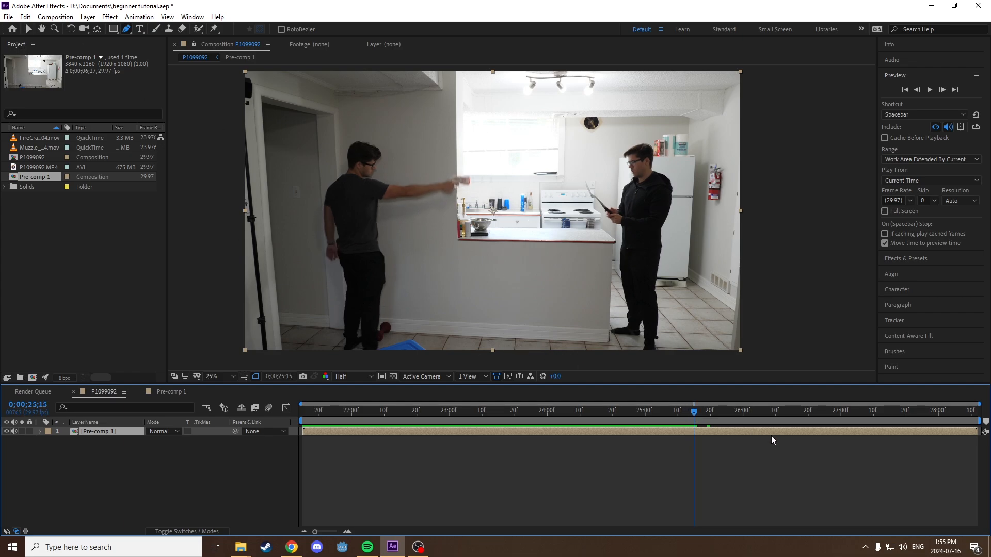
mouse_move(694, 413)
left_mouse_down()
mouse_move(713, 413)
mouse_move(705, 415)
left_mouse_up()
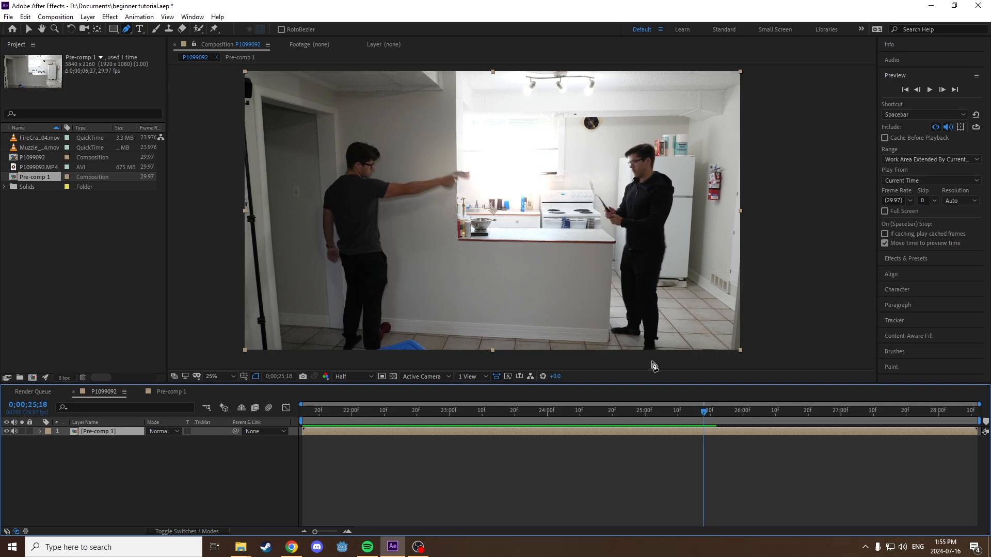
left_click(700, 413)
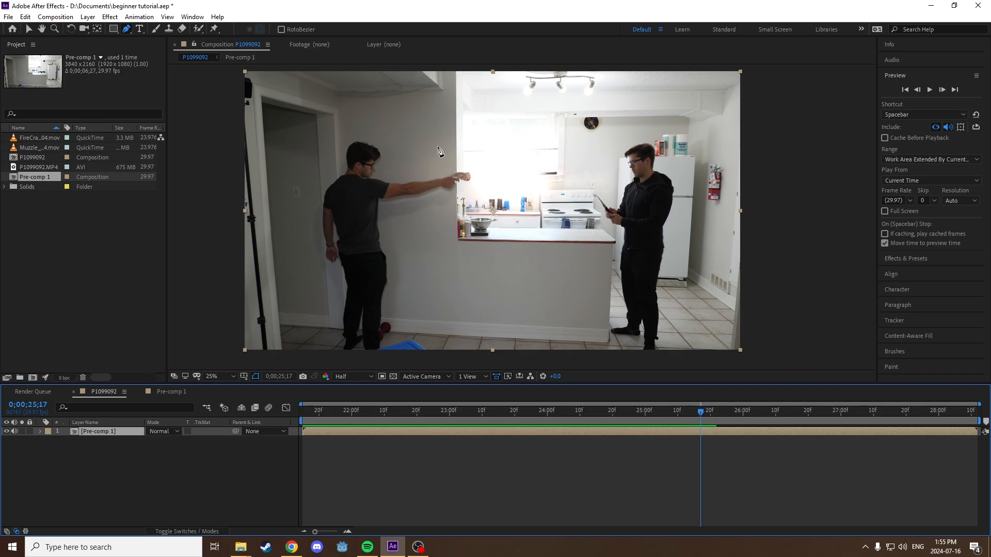
left_click(161, 470)
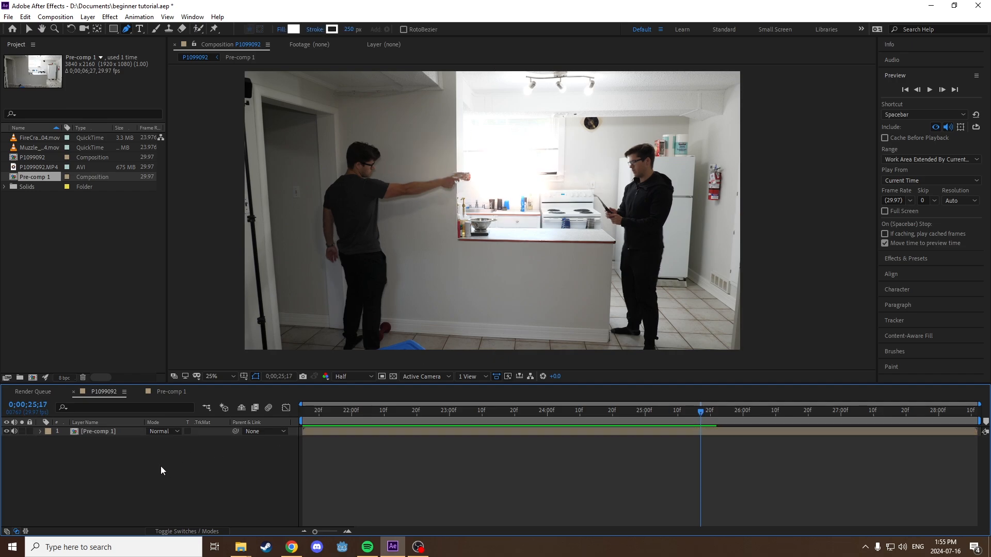
Enable Position keyframing on the pre-comp layer with a first keyframe at 0;00;24;23
left_click_drag(500, 411, 621, 417)
left_click(98, 431)
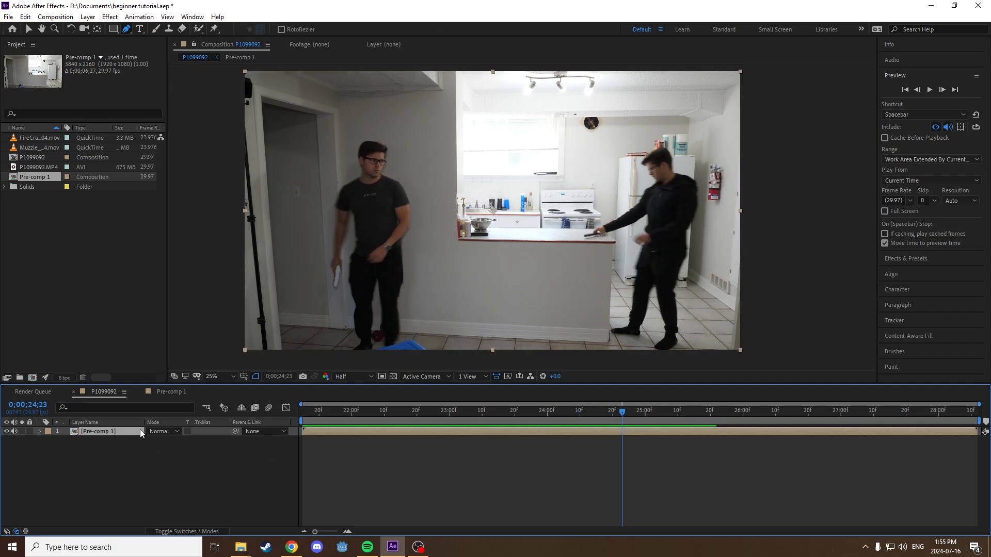
key("p")
left_click(66, 441)
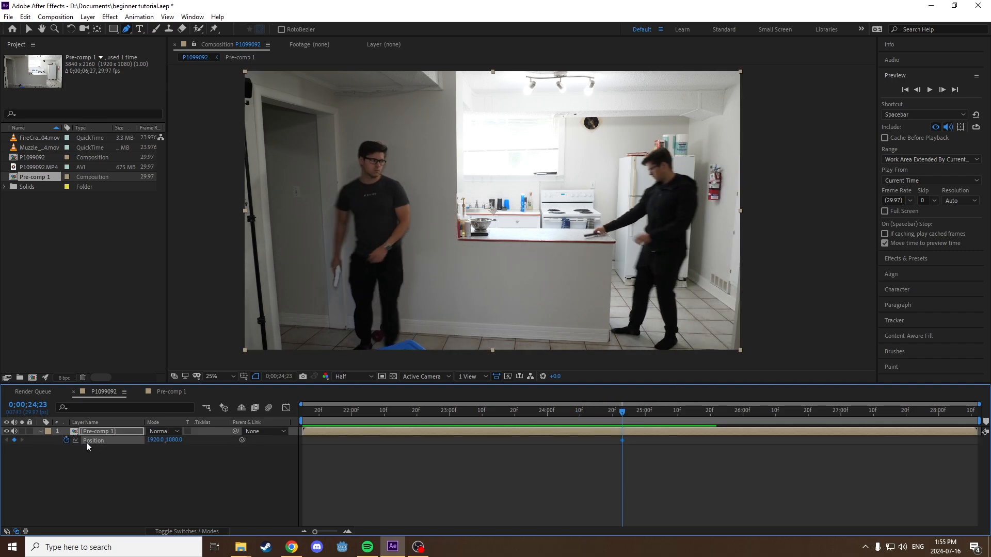
At 0;00;24;28, shift the pre-comp layer slightly left and down to a Position of about 1872, 1092
left_click(628, 416)
key("Page_Down")
key("Page_Down")
key("Page_Down")
key("Page_Down")
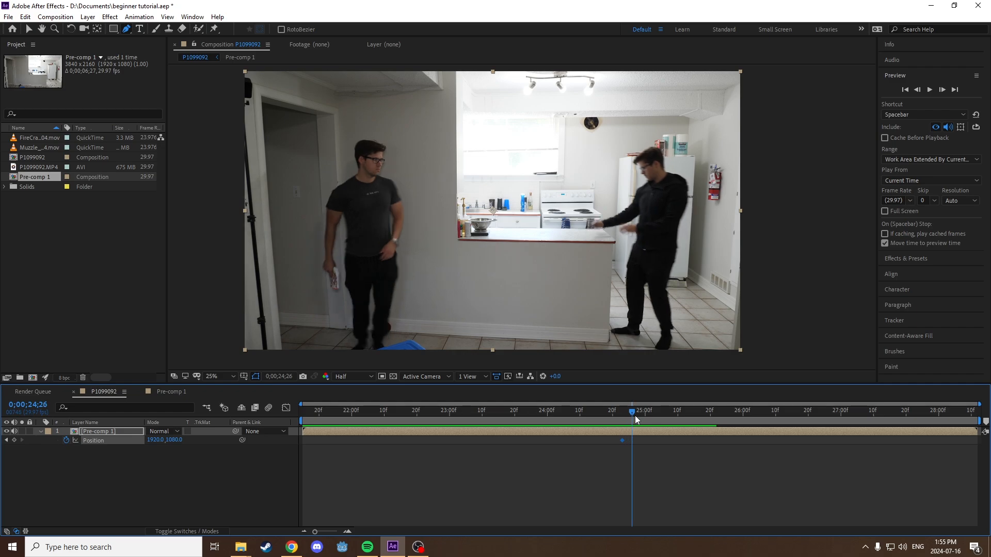
key("v")
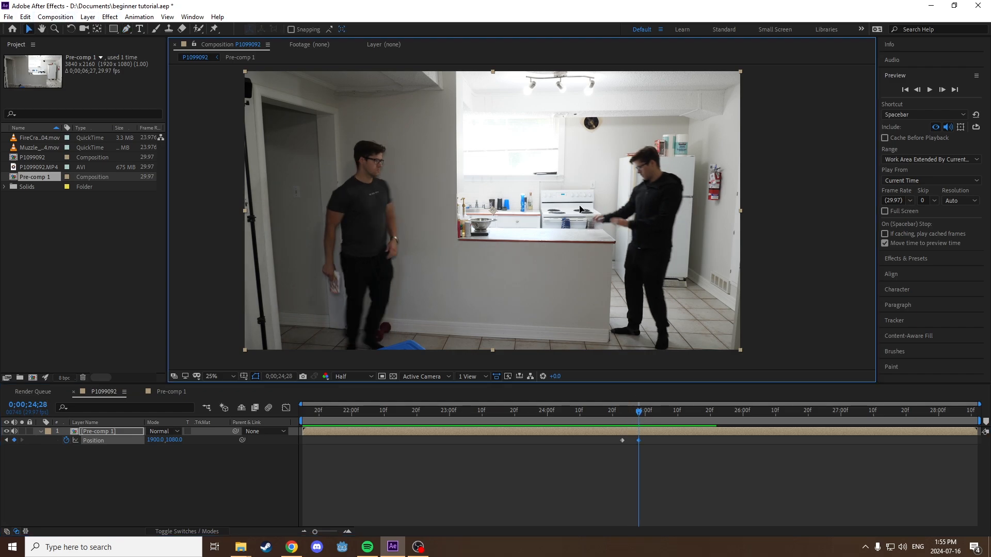
left_click_drag(646, 344, 640, 345)
Add shifted Position keyframes for the pre-comp at 0;00;25;04 and 0;00;25;11, the latter at about 1996, 1116
left_click_drag(649, 414, 657, 413)
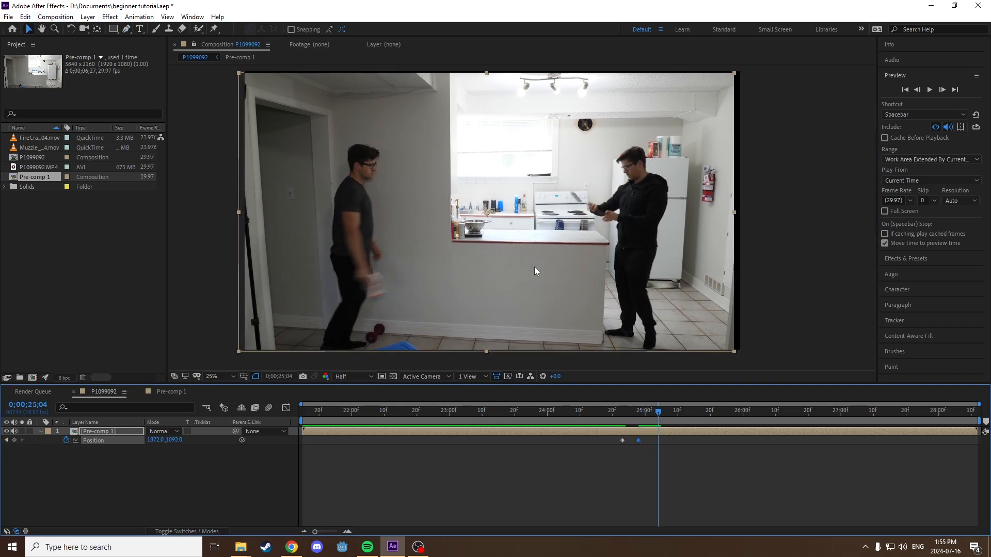
left_click_drag(534, 265, 541, 261)
left_click_drag(663, 404, 679, 408)
left_click_drag(612, 279, 616, 283)
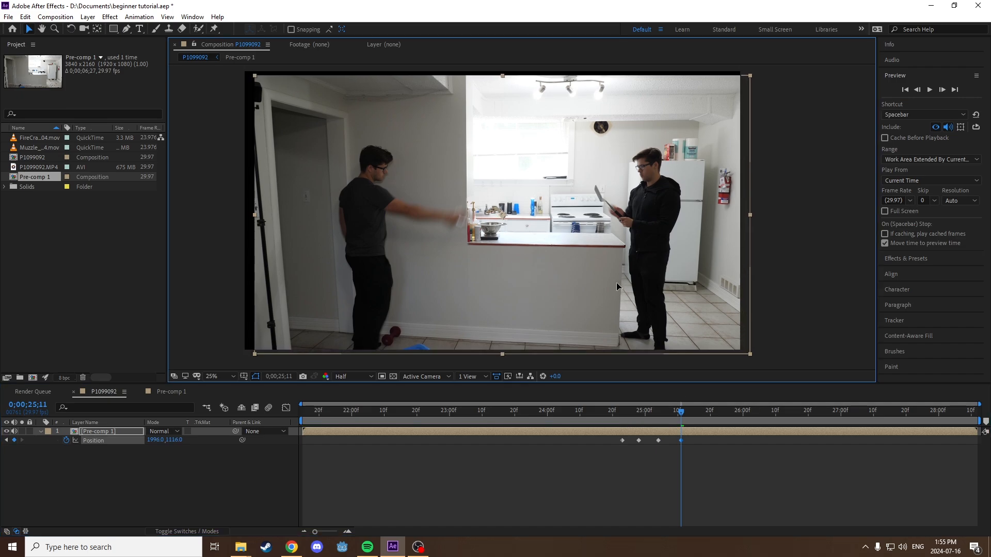
Add another shifted Position keyframe for the pre-comp at 0;00;25;16, at about 1964, 1096, and play back the movement
left_click_drag(688, 404, 697, 413)
left_click_drag(617, 265, 622, 270)
left_click(599, 410)
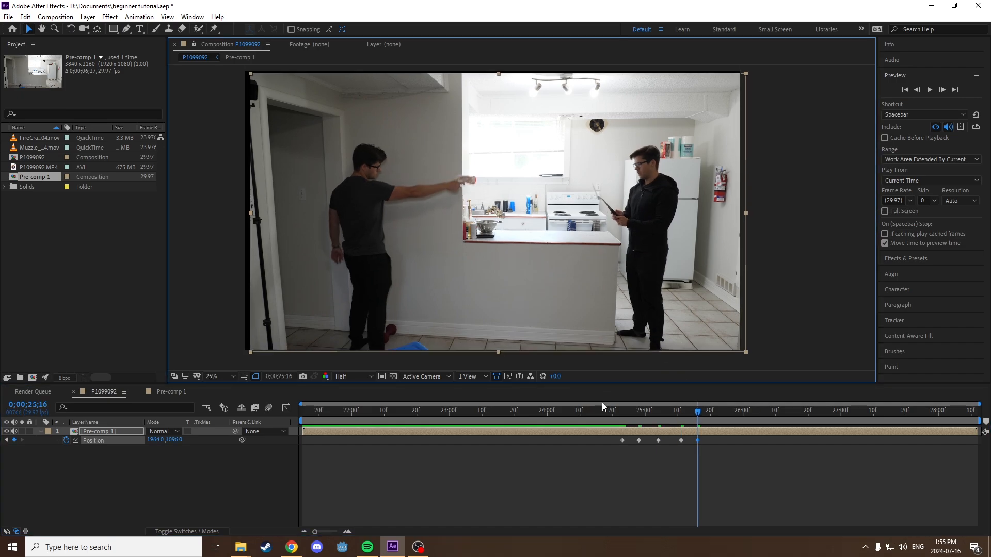
key("space")
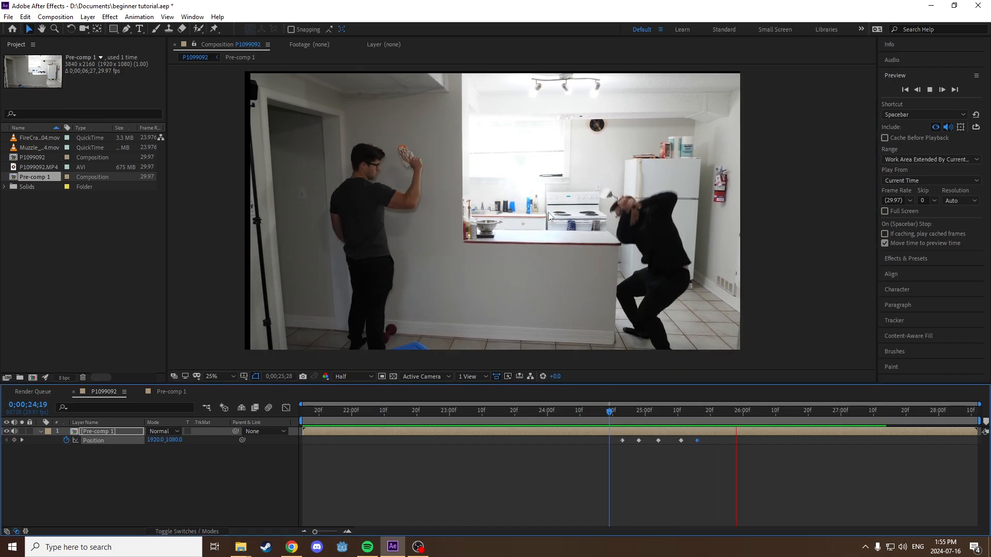
Delete all the pre-comp's Position keyframes and reset its Position to the default
left_click_drag(621, 410, 617, 445)
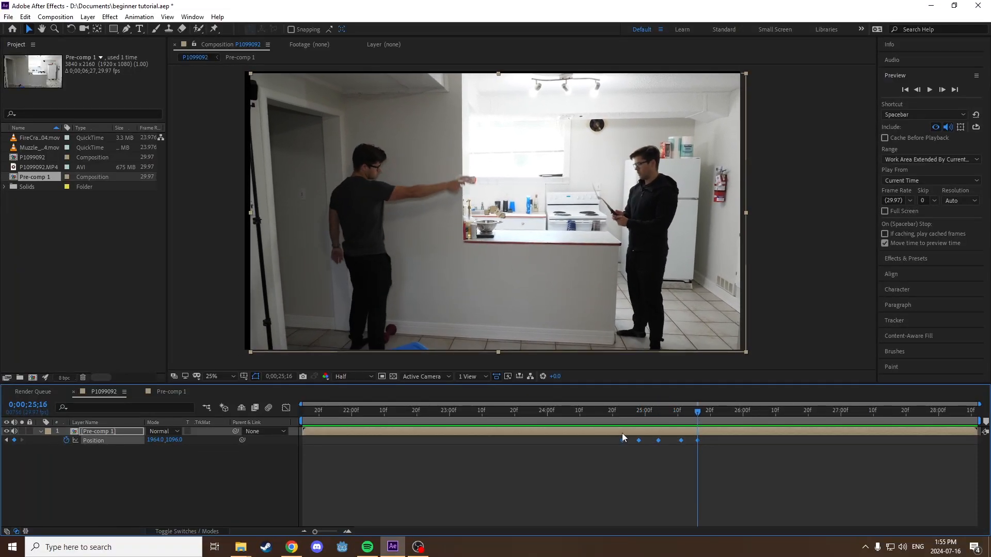
key("Delete")
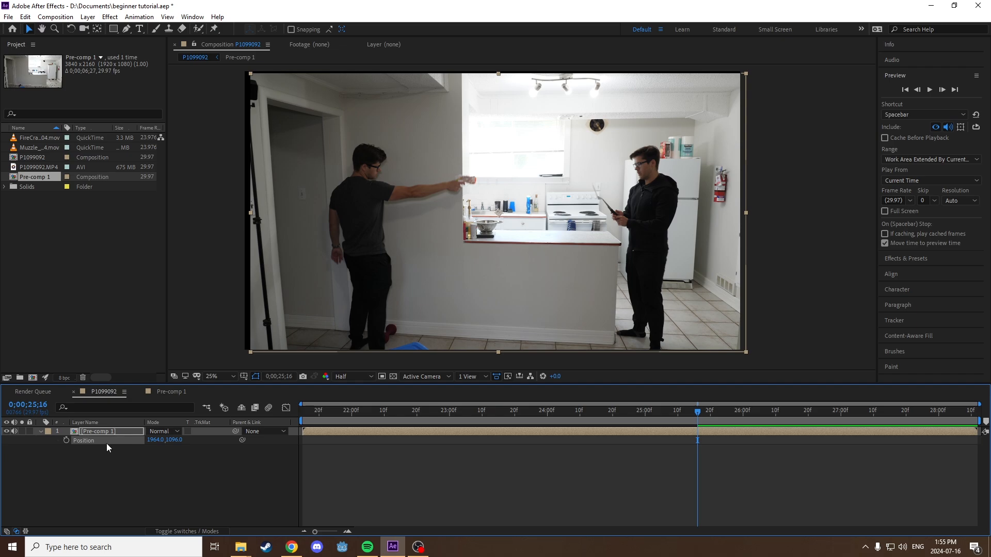
right_click(123, 442)
left_click(153, 390)
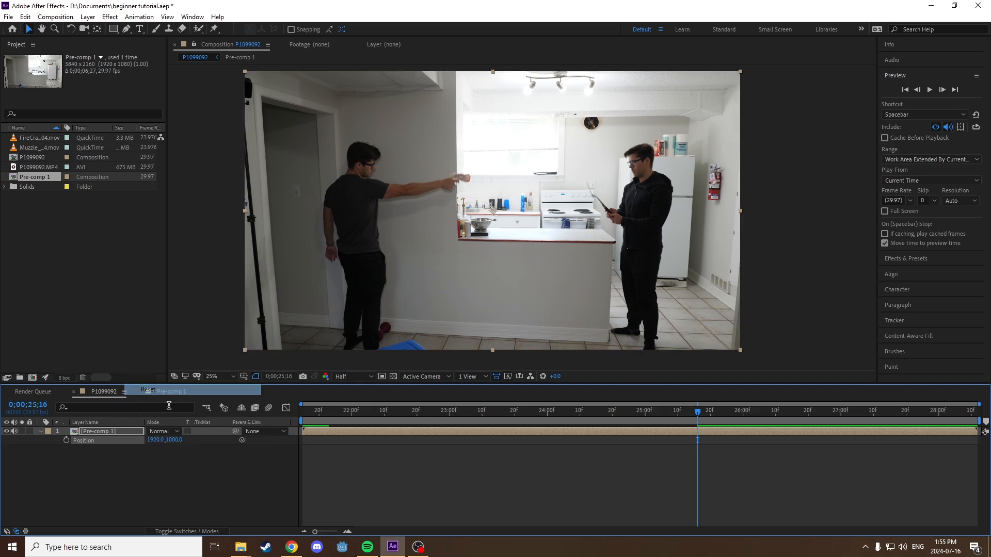
At 0;00;25;11, set the pre-comp layer's Scale to 110%
left_click(680, 419)
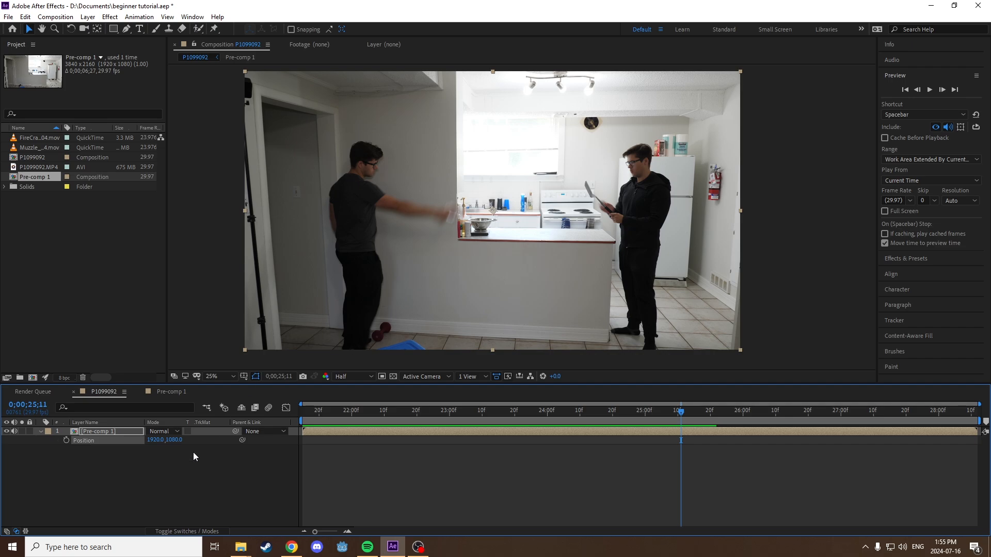
left_click(107, 431)
key("s")
left_click(182, 440)
type("10")
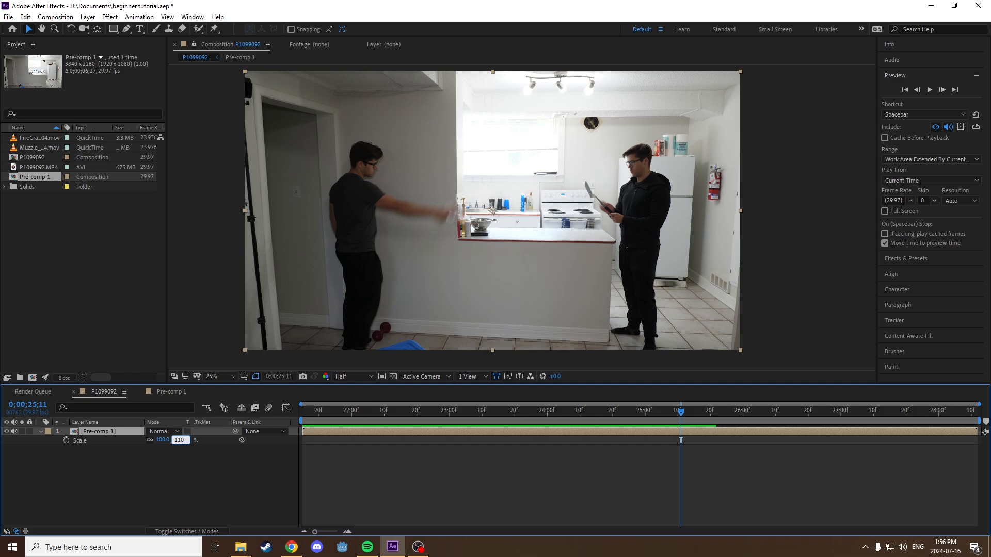
type(".0")
key("Return")
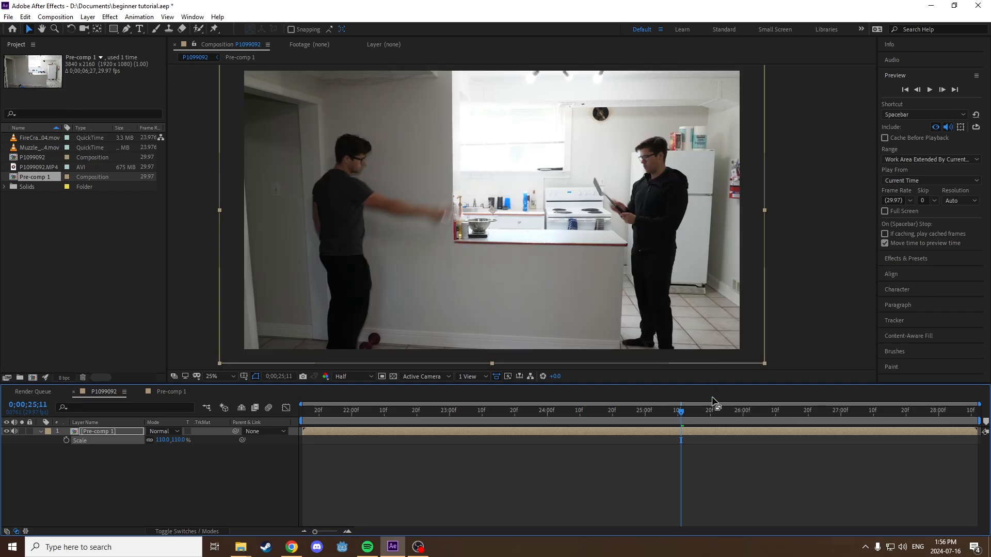
Reveal the pre-comp layer's Position property and add an expression to it
left_click(103, 468)
left_click(106, 431)
key("p")
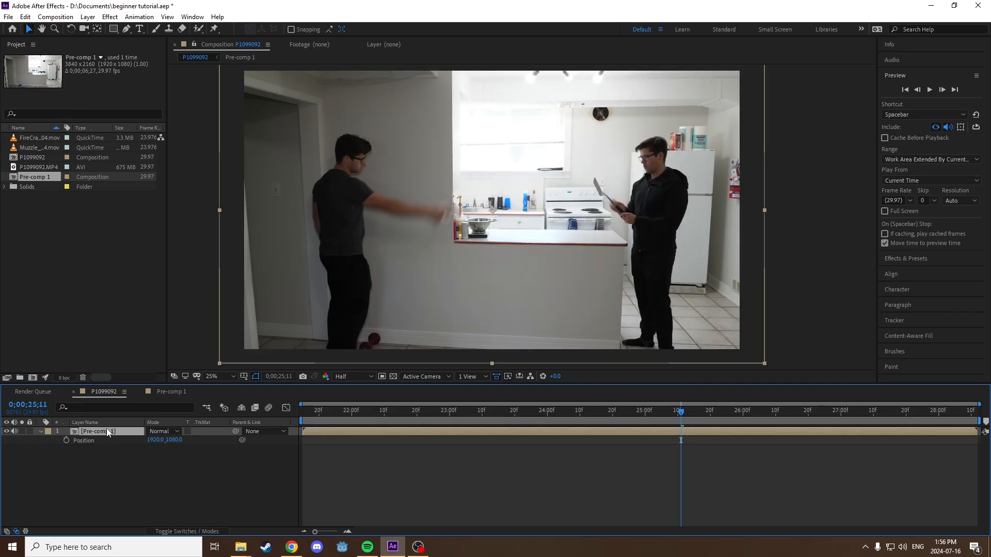
left_click(66, 441, "alt")
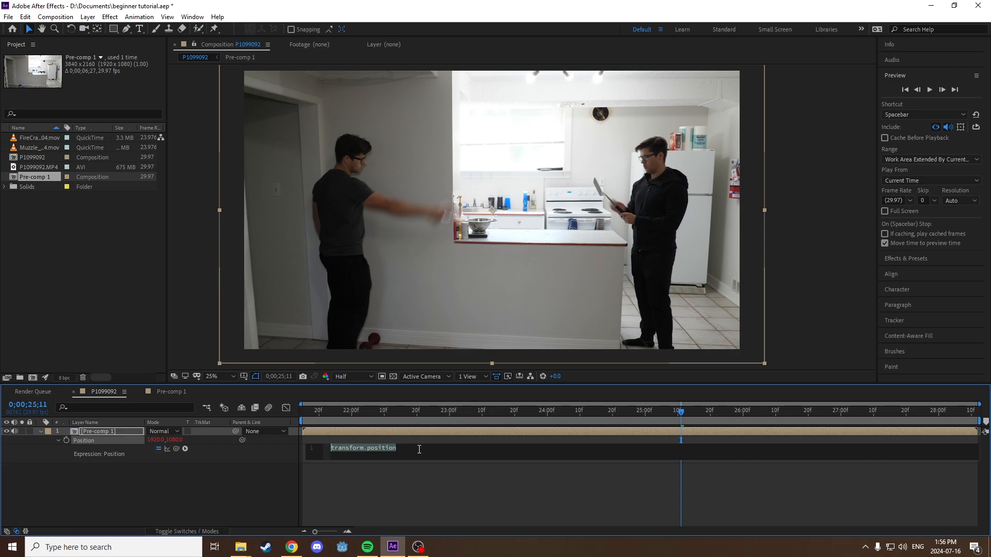
left_click(430, 451)
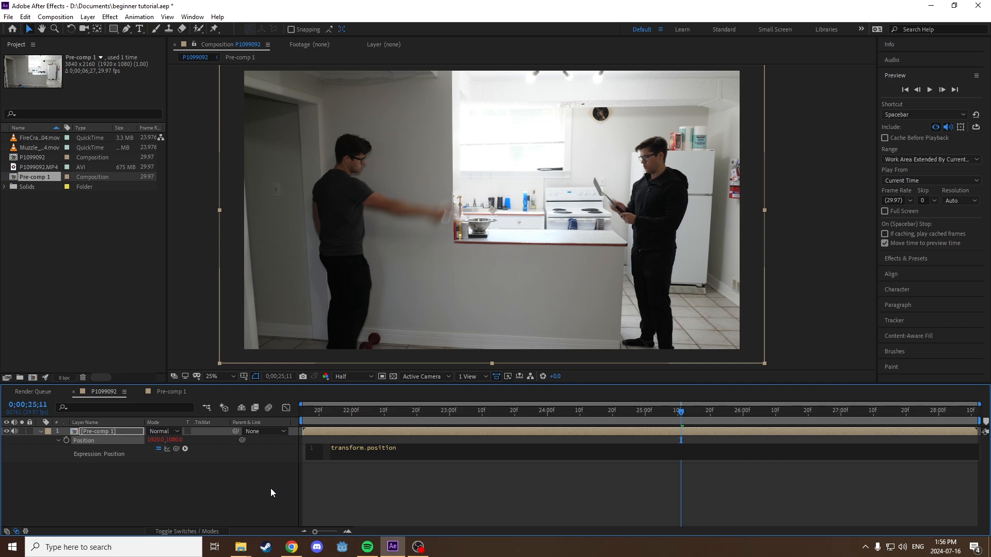
Replace the default Position expression with wiggle(10,1)
left_click(415, 448)
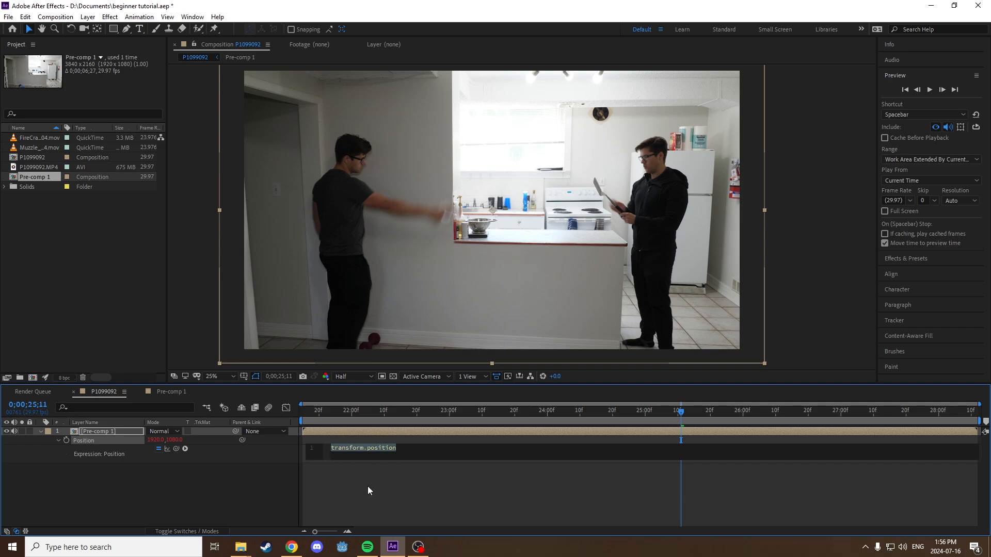
key("BackSpace")
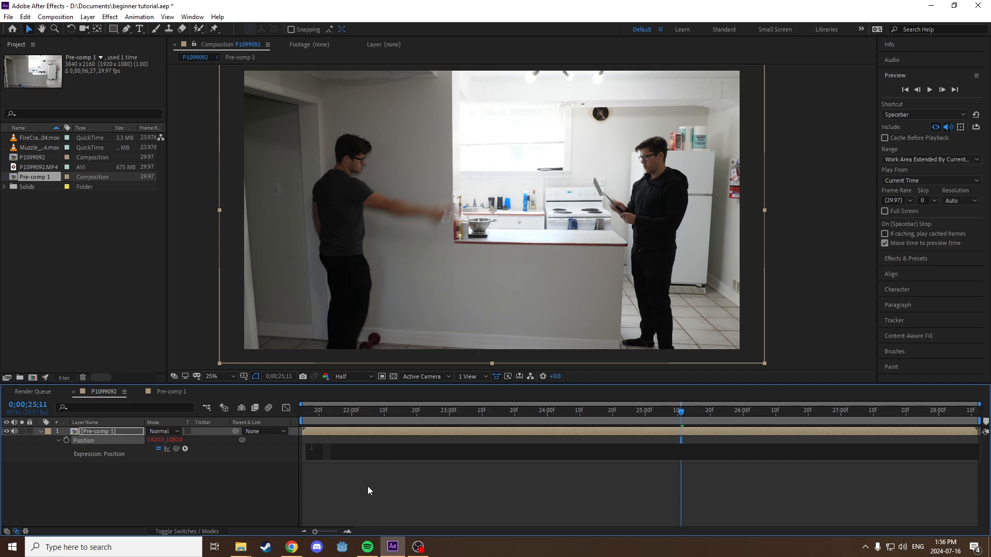
type("wi")
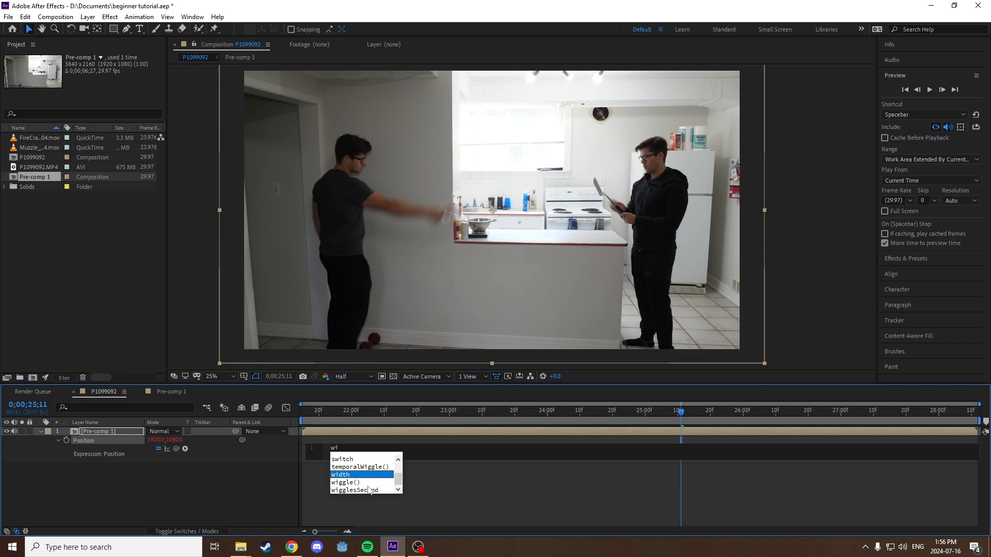
key("Down")
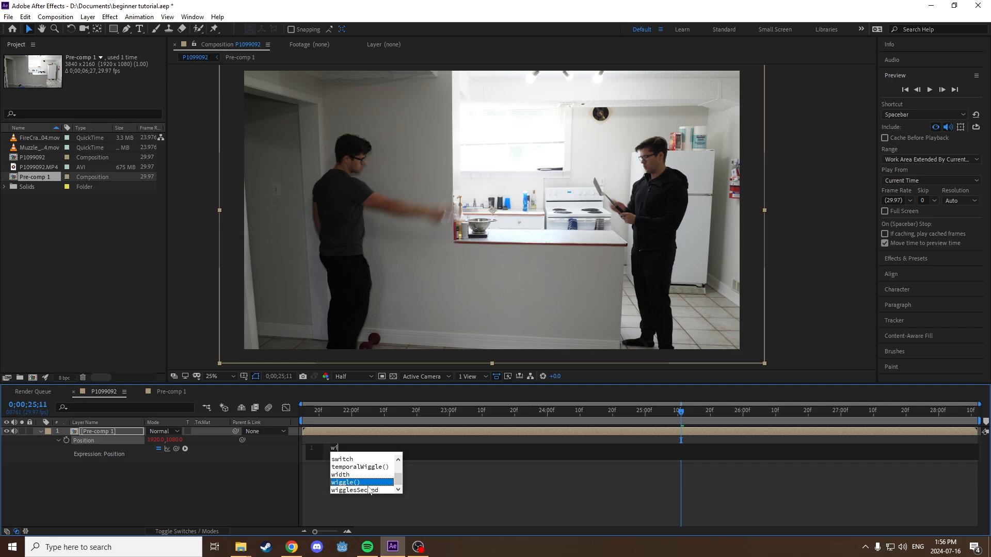
key("Return")
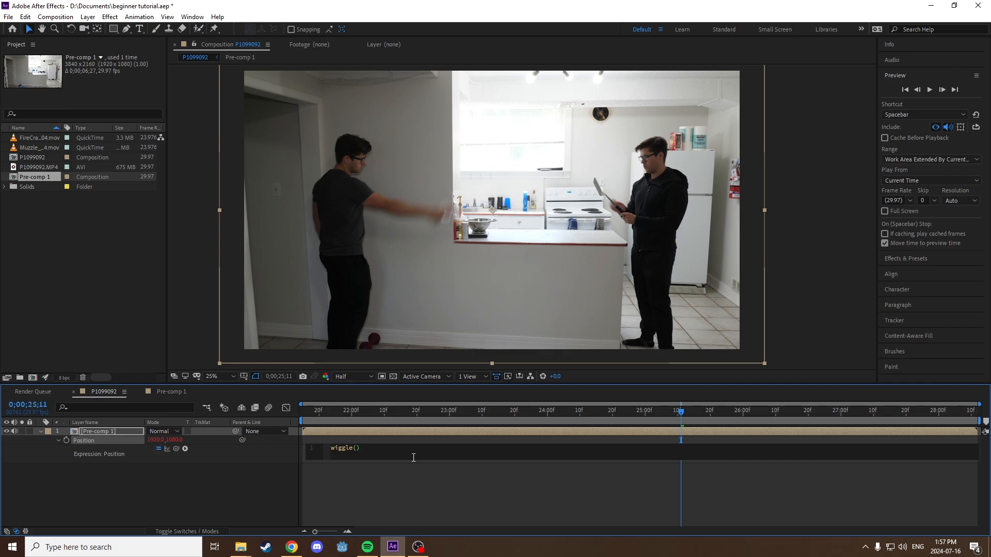
type("10")
left_click(382, 482)
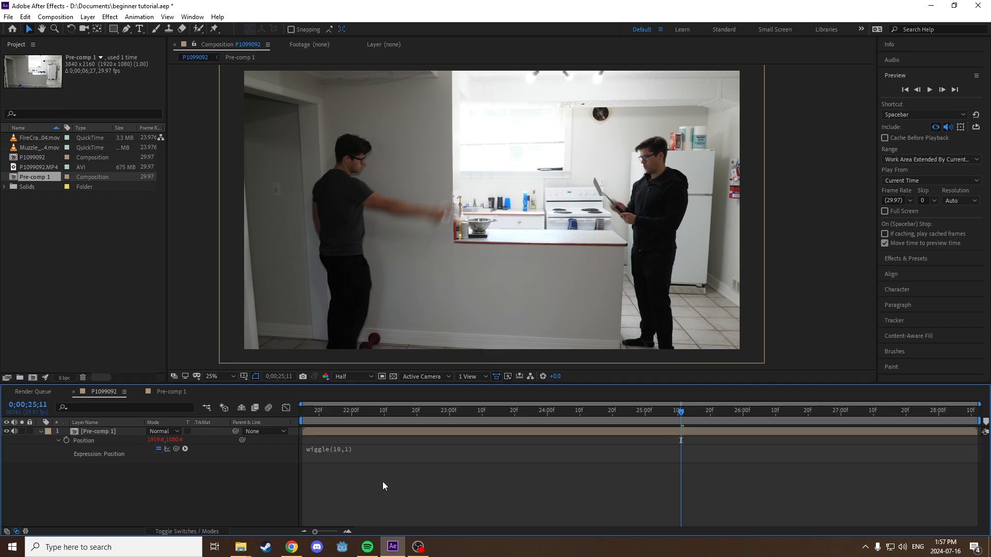
Check the wiggle around 0;00;24;18 and change the Position expression to wiggle(100,1)
left_click(622, 413)
mouse_move(622, 415)
left_mouse_down()
mouse_move(407, 414)
mouse_move(657, 415)
mouse_move(607, 416)
left_mouse_up()
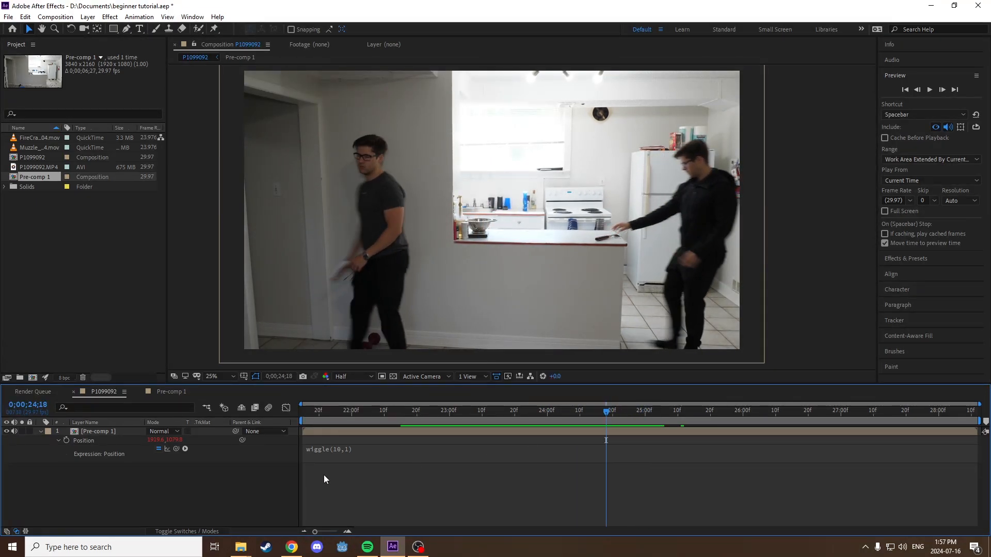
left_click(342, 450)
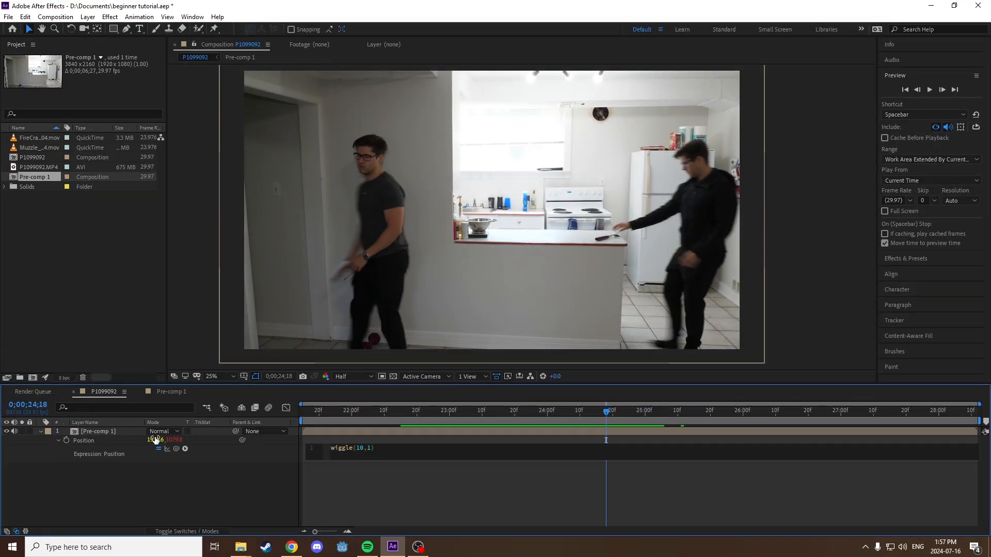
left_click_drag(161, 439, 157, 440)
left_click_drag(565, 416, 497, 419)
left_click(342, 453)
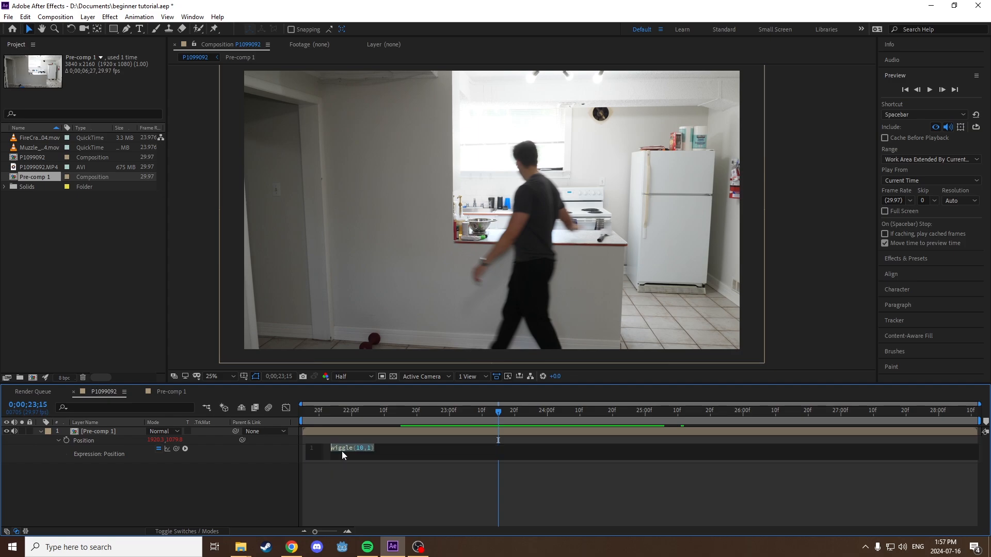
type("wiggle(100,1)")
left_click(385, 482)
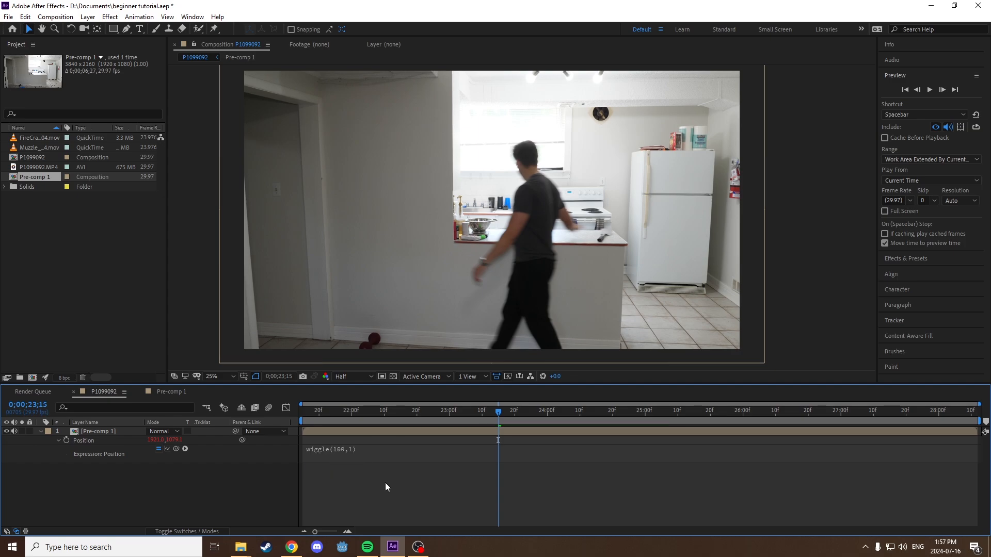
Change the Position expression to wiggle(1,100)
mouse_move(471, 416)
left_mouse_down()
mouse_move(327, 420)
mouse_move(468, 420)
left_mouse_up()
left_click(357, 452)
left_click(398, 451)
left_click(382, 415)
left_click(351, 451)
left_click(364, 448)
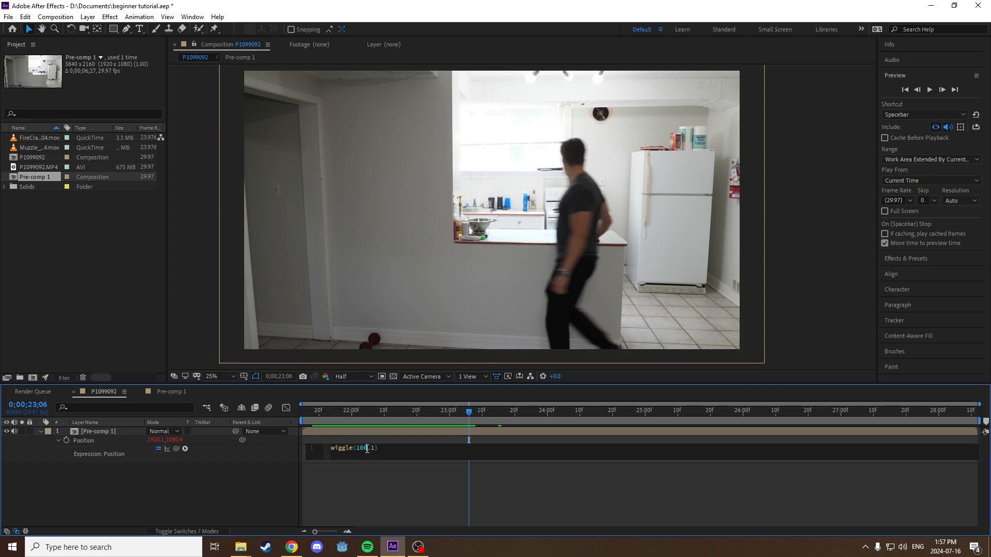
left_click_drag(366, 449, 356, 449)
key("BackSpace")
type("100")
left_click(370, 486)
Play the shot from 0;00;21;15 and examine the wiggle movement
left_click_drag(460, 411, 293, 491)
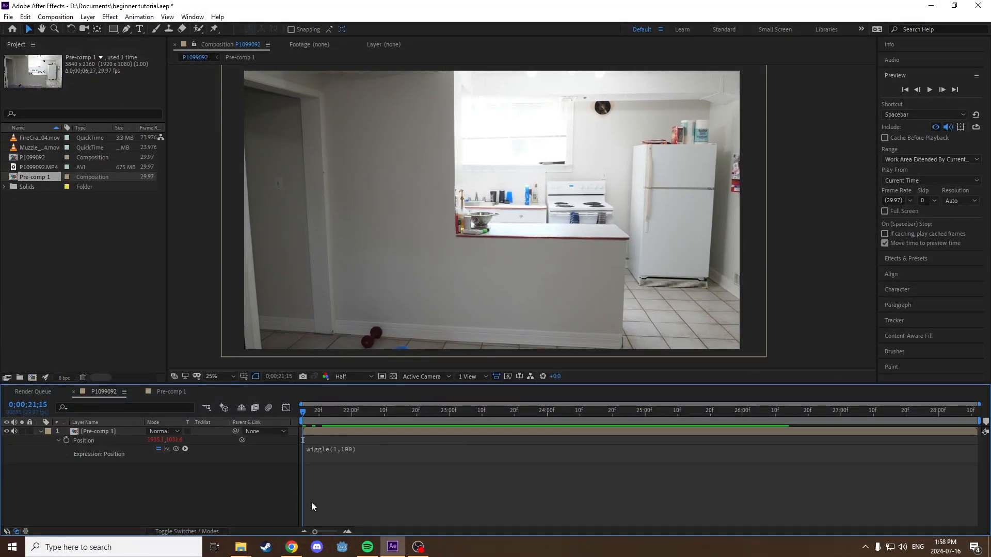
key("h")
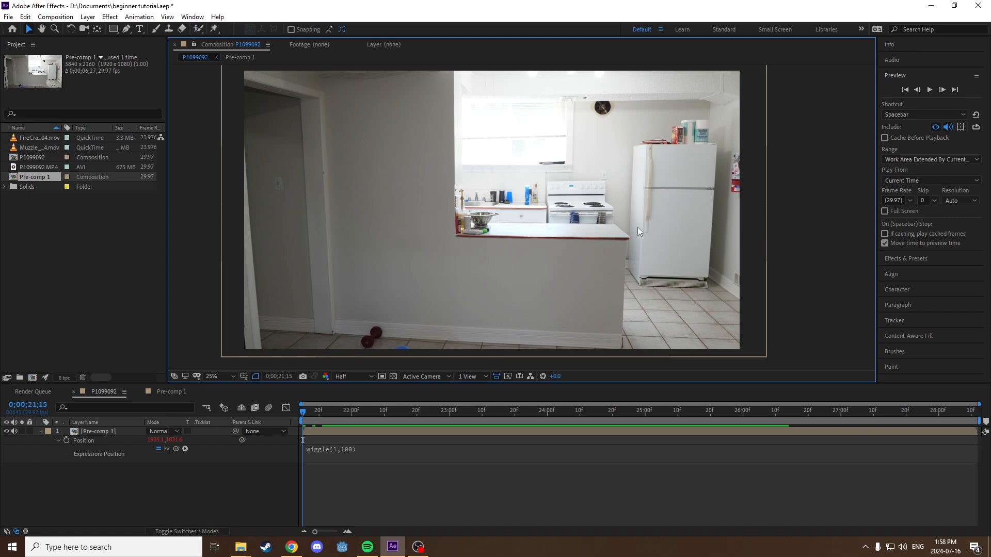
left_click_drag(637, 227, 645, 237)
key("space")
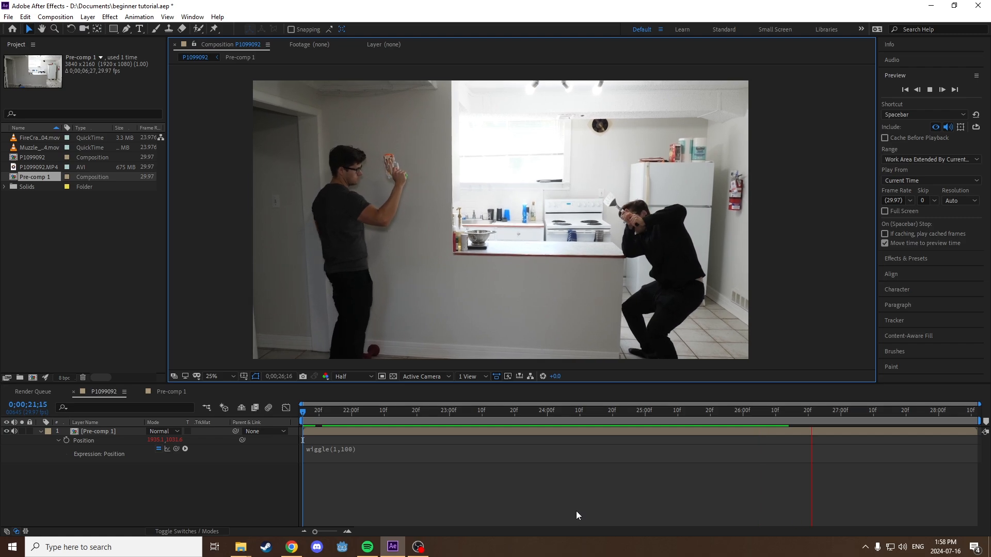
Reduce the wiggle amplitude so the Position expression reads wiggle(1,75), and move the current time to 0;00;23;22
left_click_drag(411, 409, 377, 448)
left_click(351, 451)
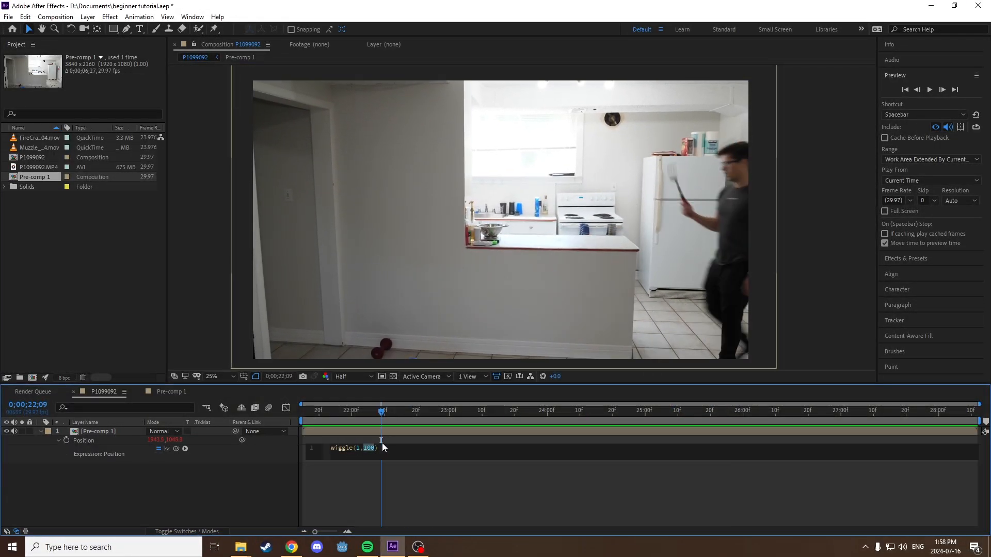
type("75")
left_click(416, 498)
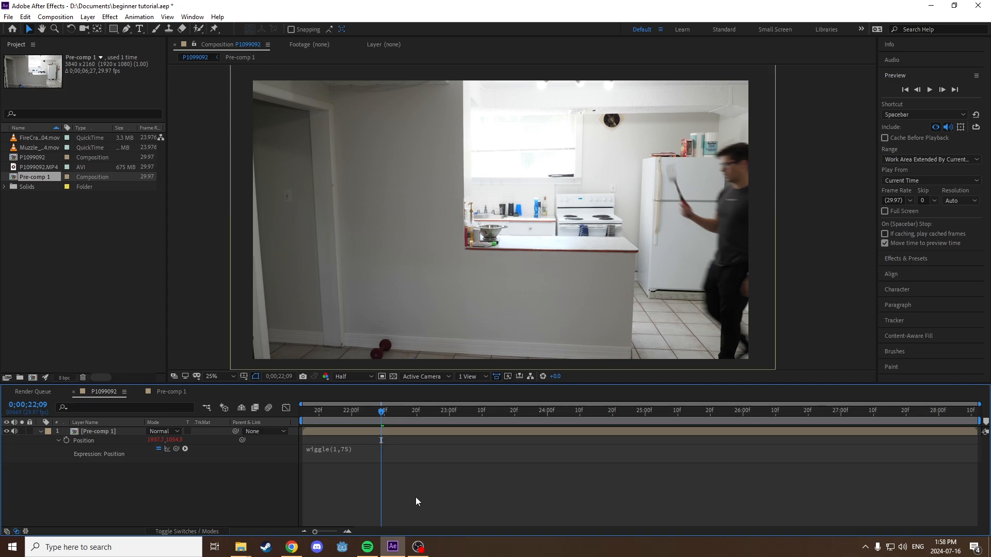
left_click_drag(375, 424, 519, 409)
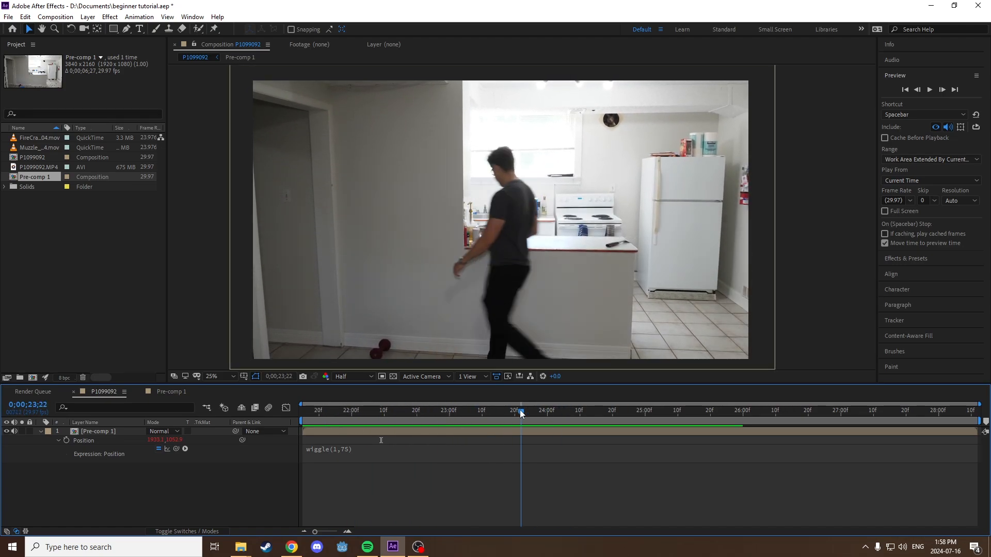
Search the effects for "slider" and apply Slider Control to the pre-comp layer
left_click(113, 432)
left_click(918, 257)
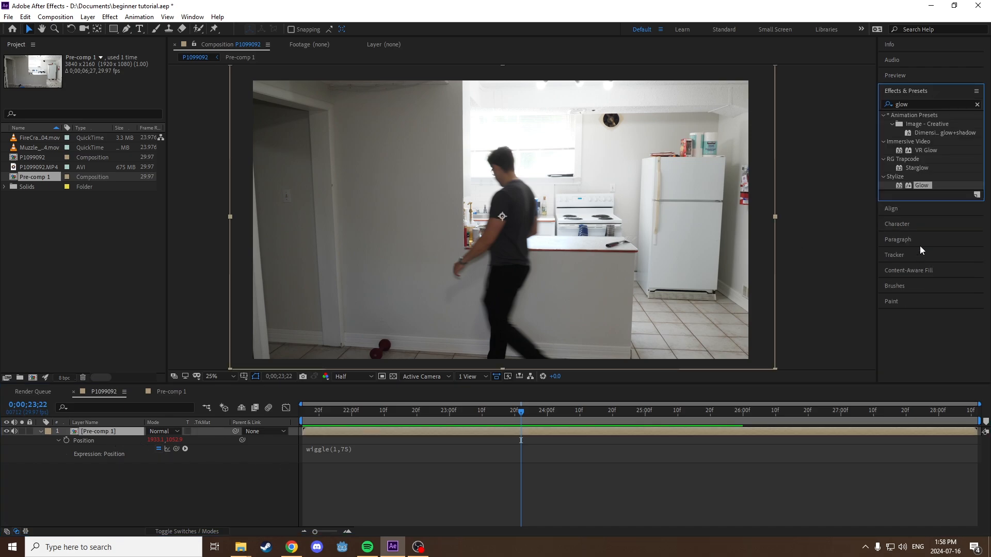
double_click(902, 104)
type("s")
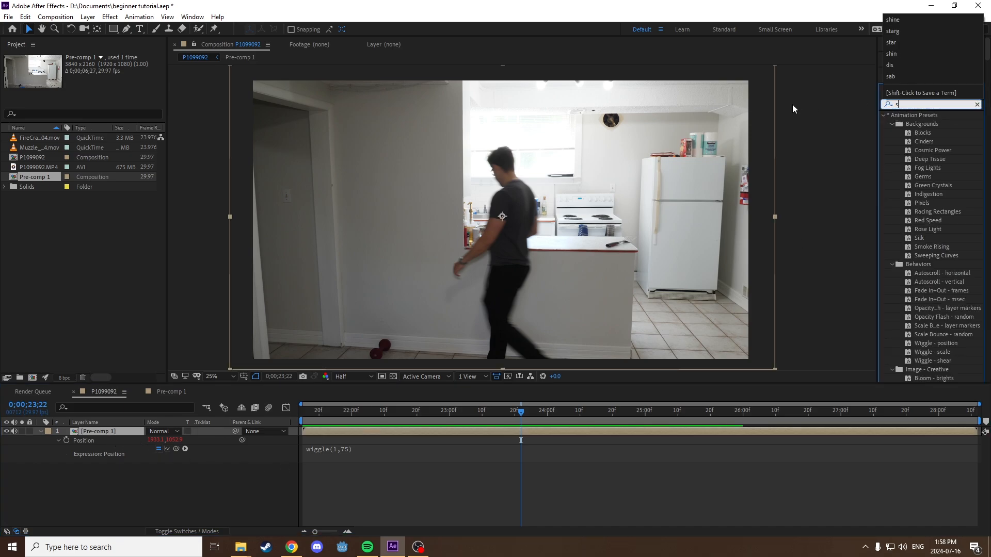
type("lisw")
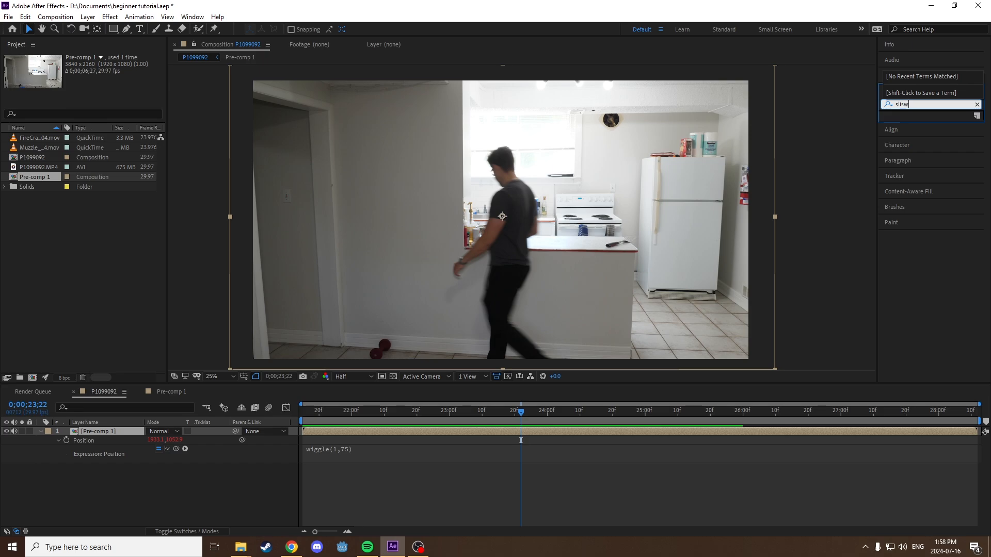
key("BackSpace")
key("BackSpace")
type("dwe")
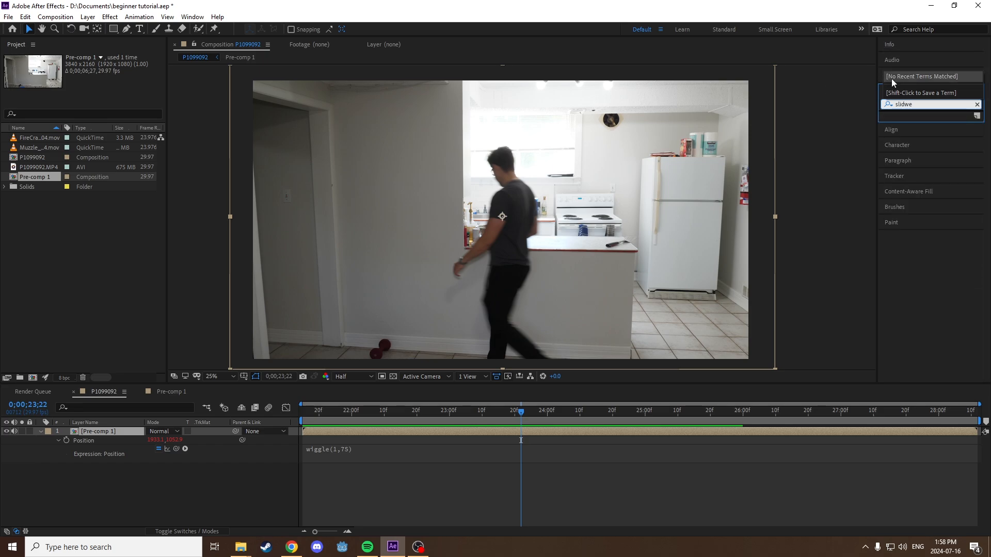
key("BackSpace")
key("BackSpace")
type("er")
left_click_drag(923, 125, 910, 134)
left_click_drag(146, 452, 96, 433)
Set the pre-comp's Slider Control value to about 102
left_click_drag(97, 75, 144, 78)
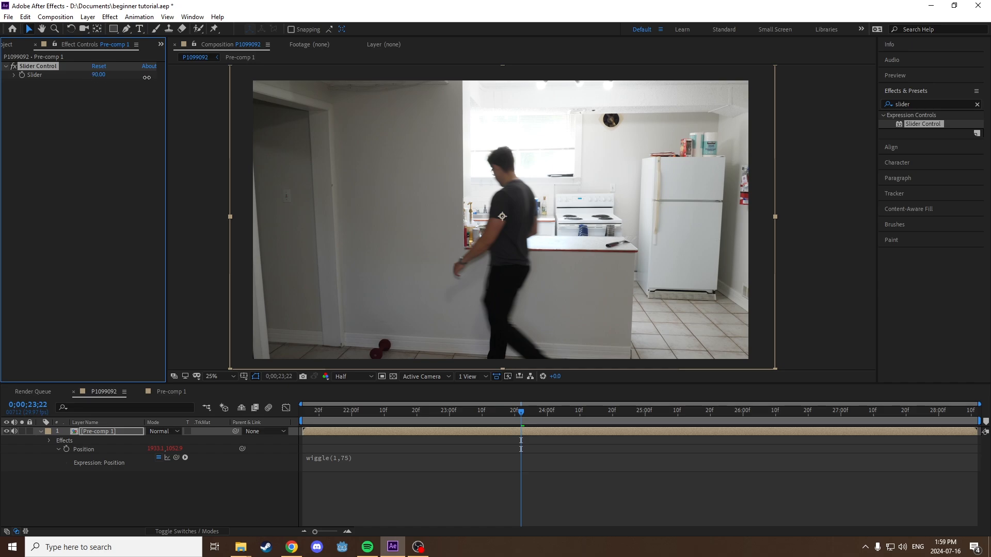
left_click(100, 76)
left_click(105, 93)
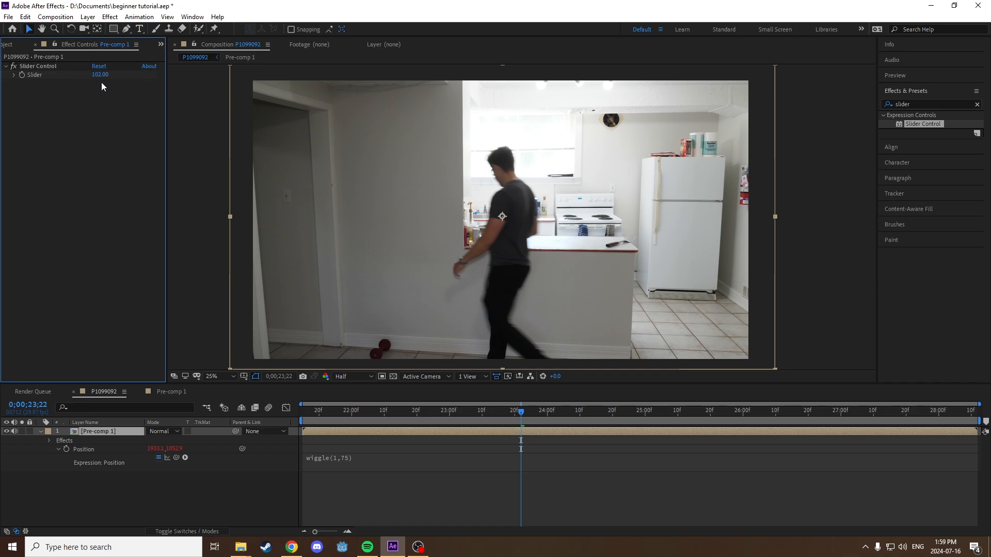
Review the Position wiggle expression and scrub through the shot to the gunshot moment at 0;00;25;17
left_click(344, 460)
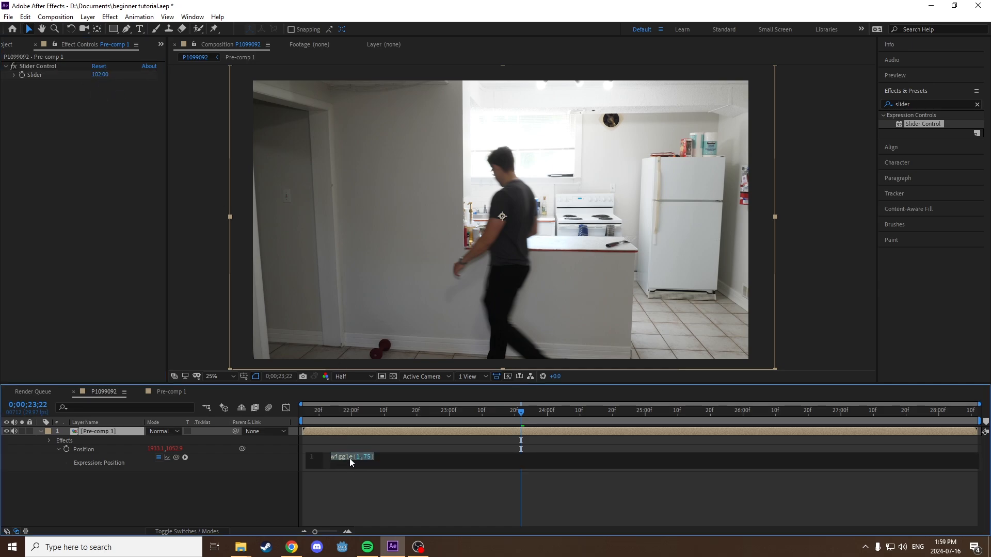
left_click(372, 458)
left_click(20, 75)
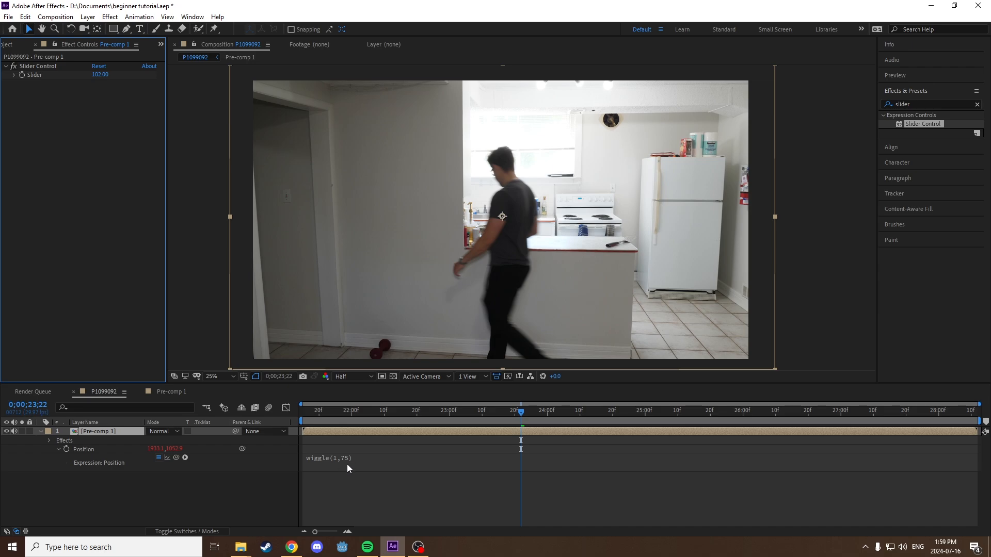
left_click_drag(516, 413, 479, 420)
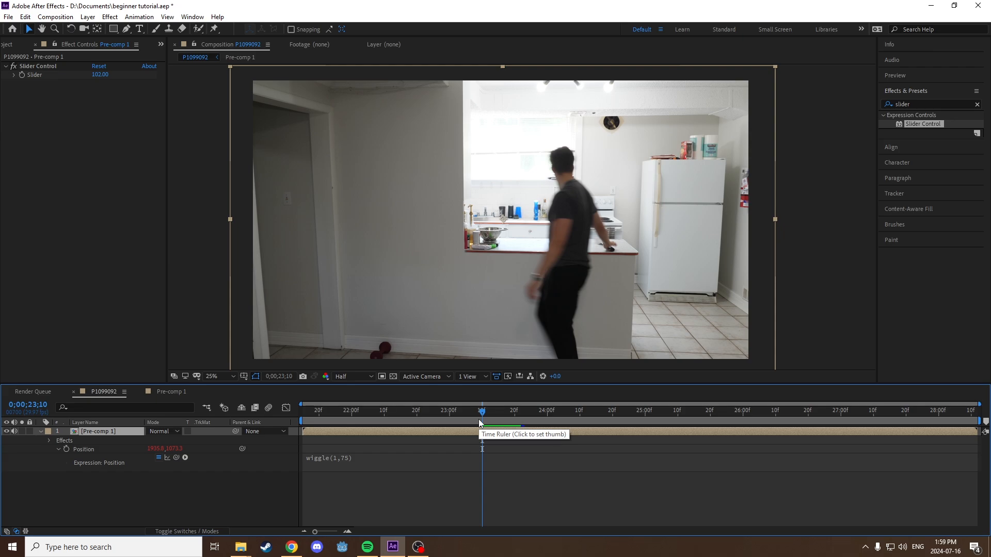
left_click_drag(489, 417, 701, 417)
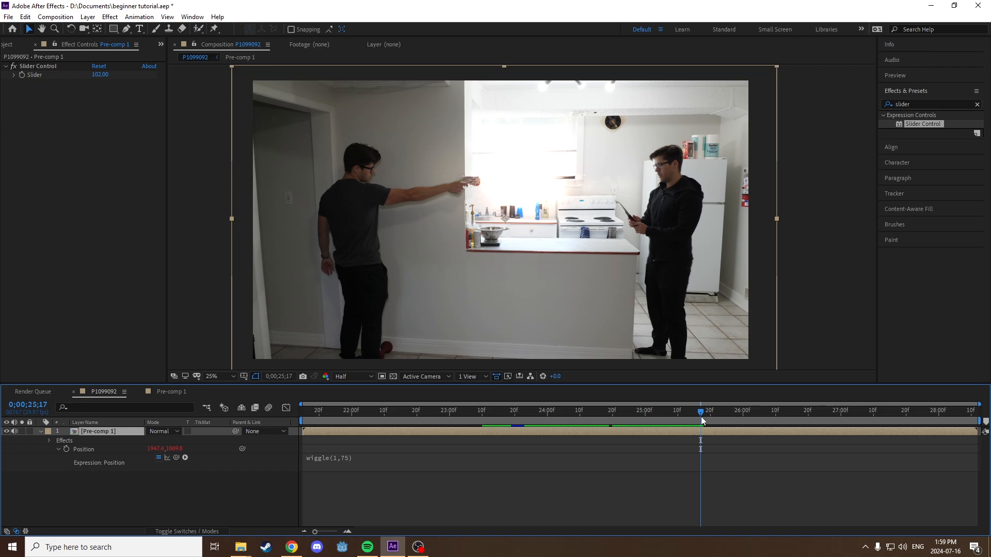
Set the pre-comp's Slider Control value to 75, matching the amplitude in the wiggle expression
left_click(325, 457)
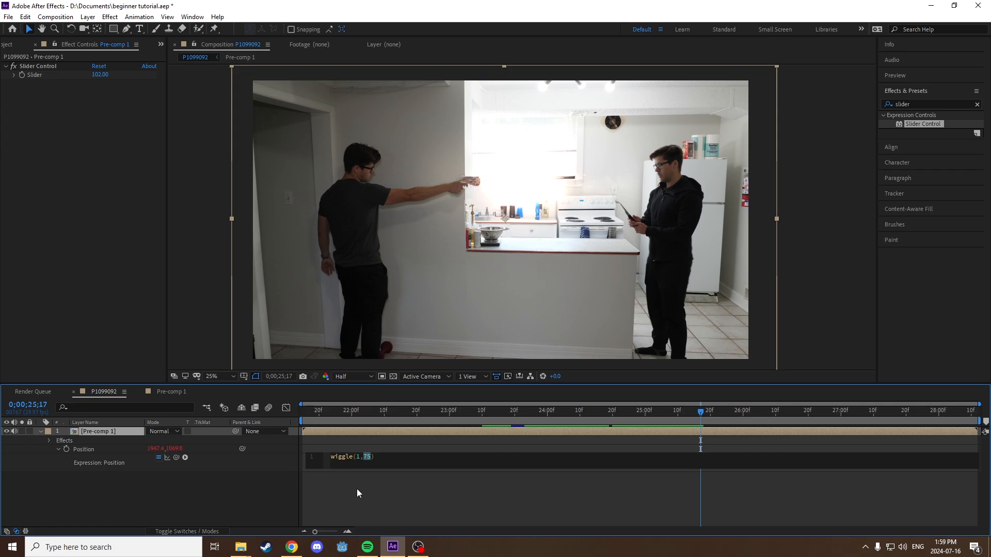
triple_click(345, 462)
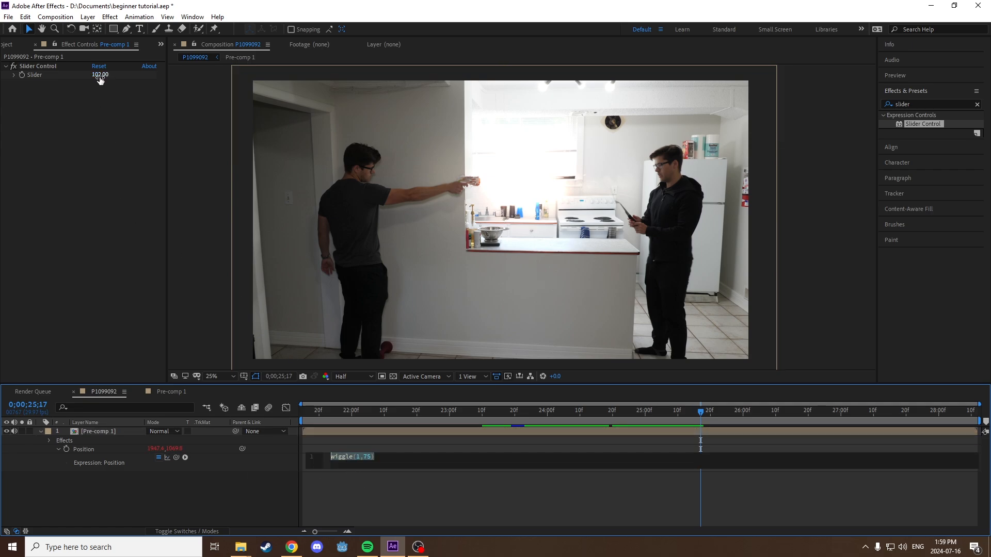
left_click(100, 75)
type("75")
left_click(440, 475)
Replace the amplitude in the Position wiggle expression with a link to the Slider, giving wiggle(1,effect("Slider Control")("Slider"))
left_click(349, 459)
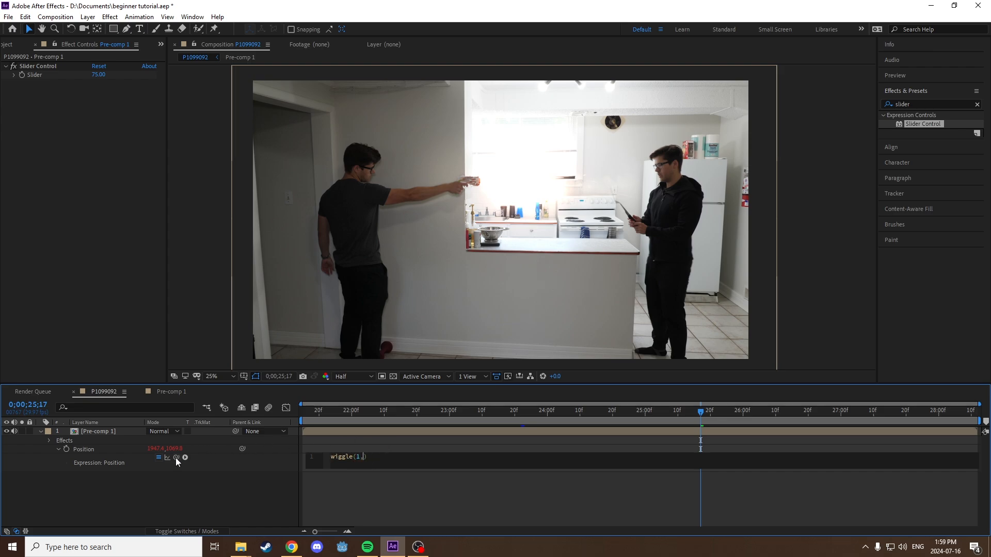
left_click_drag(176, 456, 45, 76)
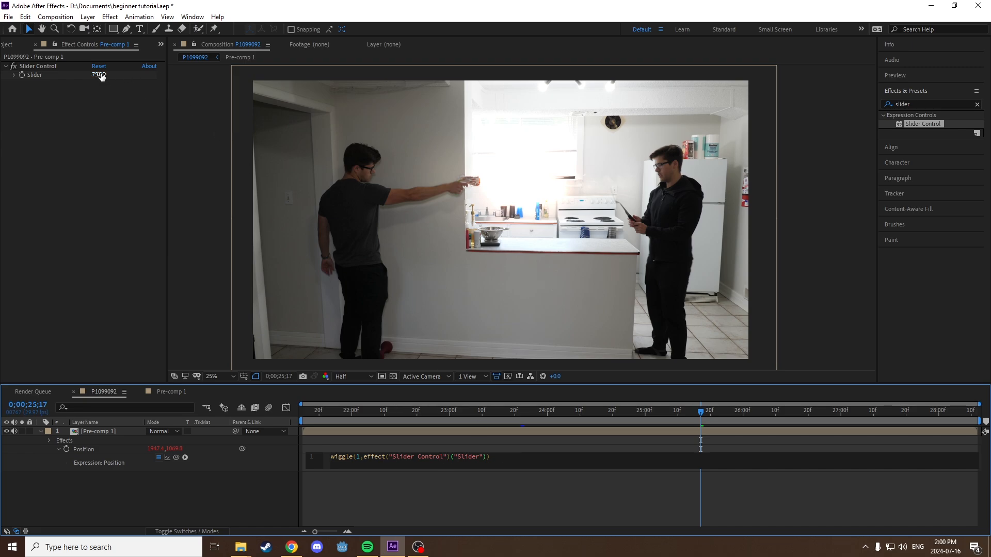
left_click(404, 493)
Try a Slider value of 500, preview the shot from 0;00;21;19, and undo the value change
left_click_drag(700, 411, 317, 407)
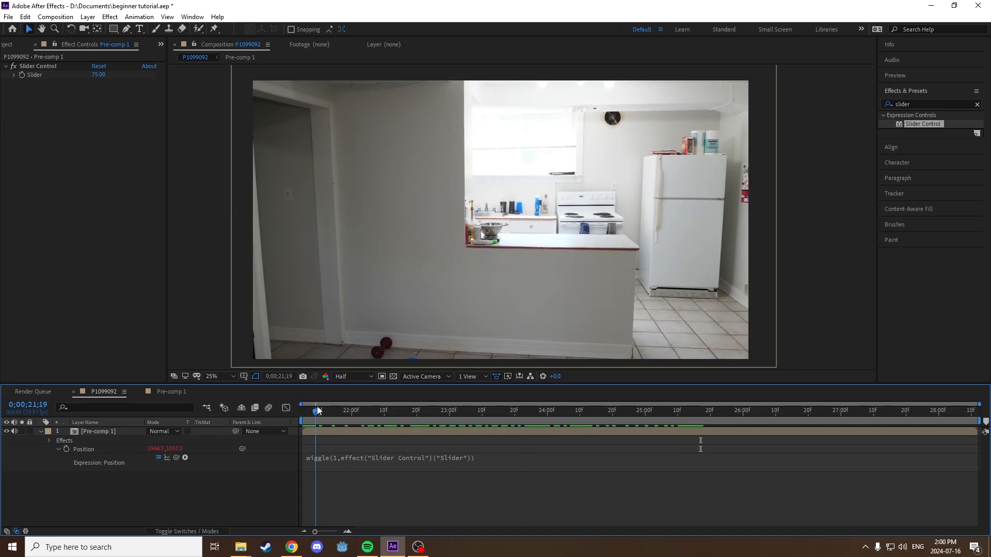
left_click(97, 75)
type("500")
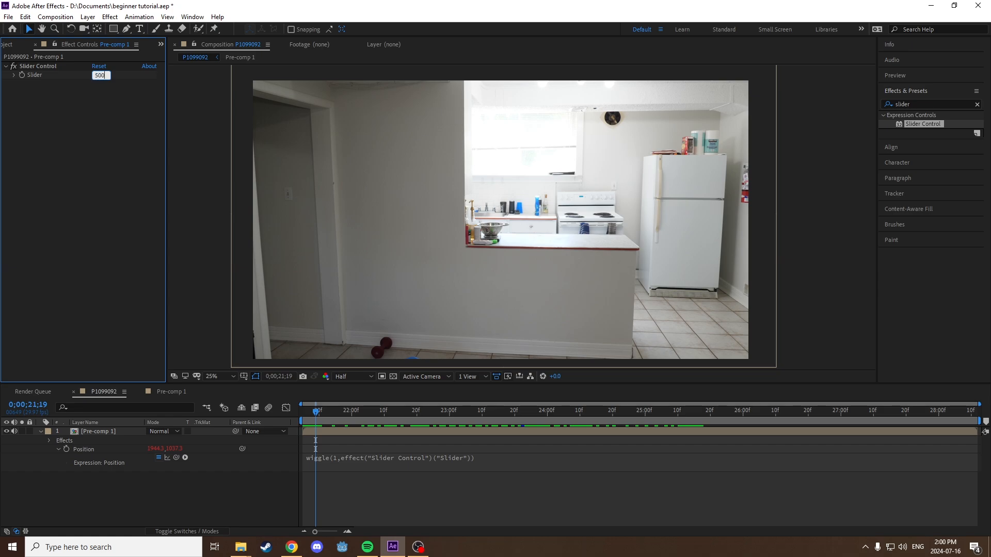
left_click(303, 278)
key("space")
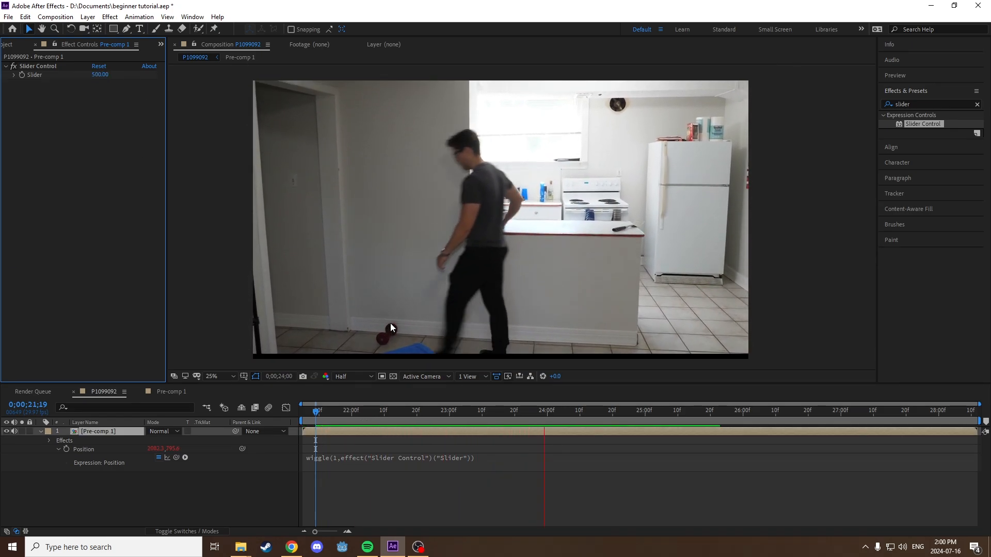
key("space")
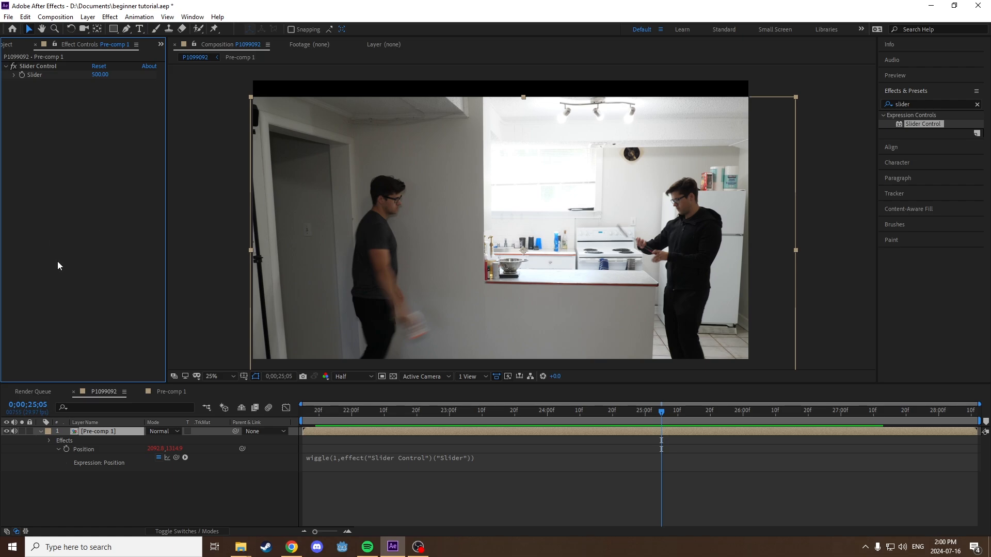
key("ctrl+z")
key("space")
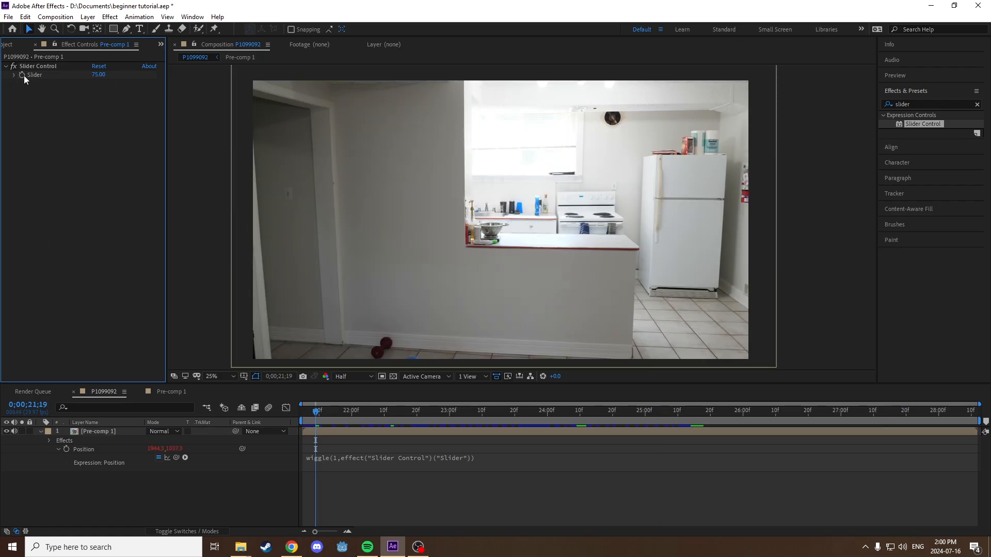
Add a Slider keyframe at 0;00;25;17 and reveal the pre-comp layer's keyframed properties
left_click_drag(383, 413, 701, 417)
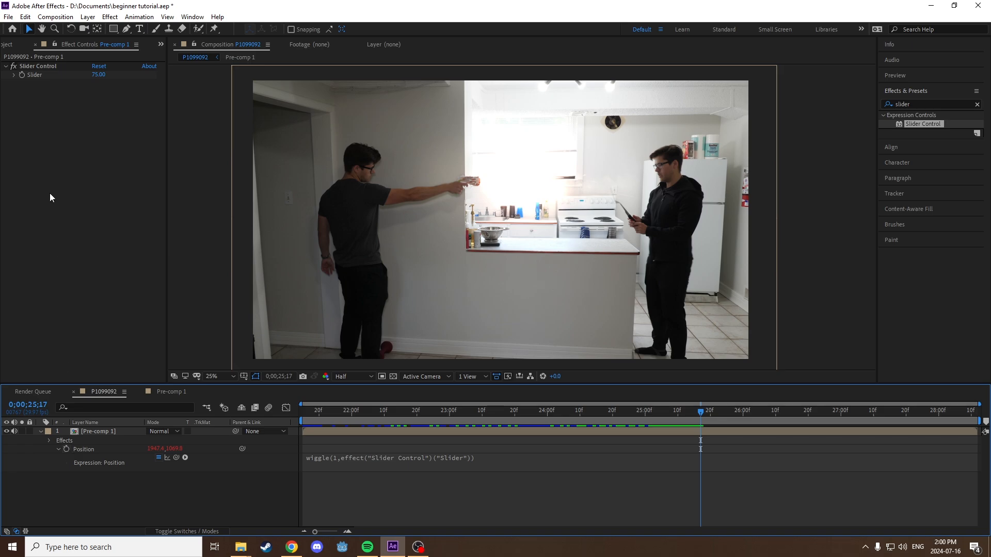
left_click(22, 77)
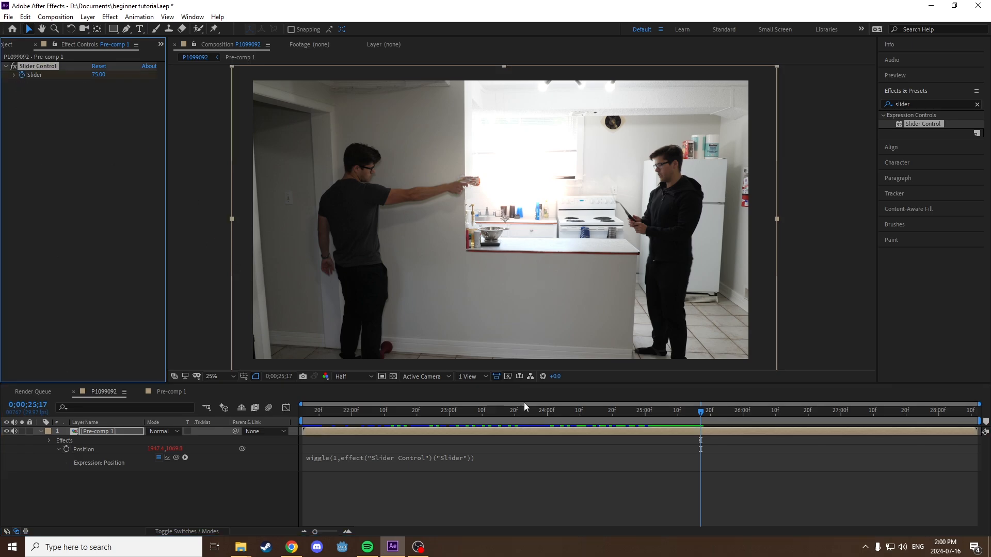
left_click(119, 432)
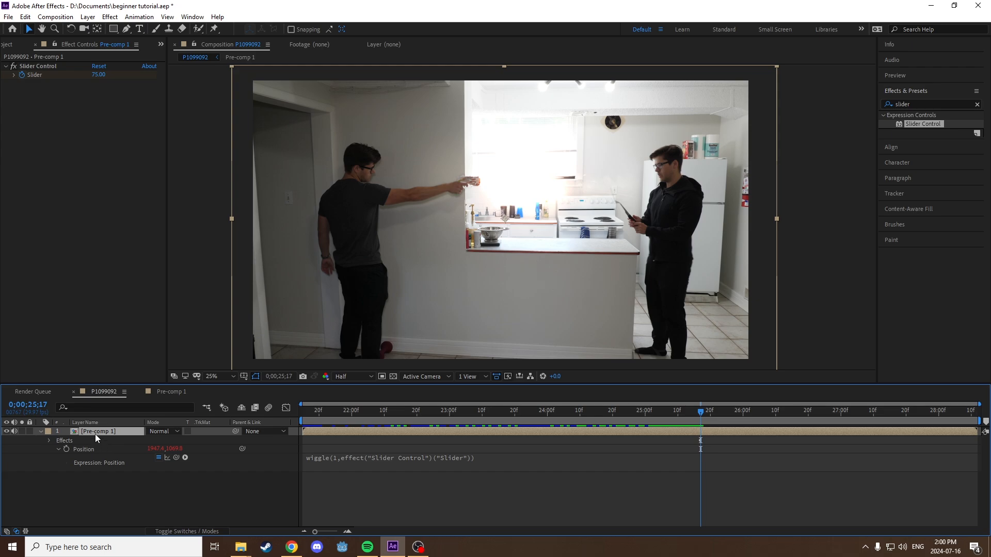
key("u")
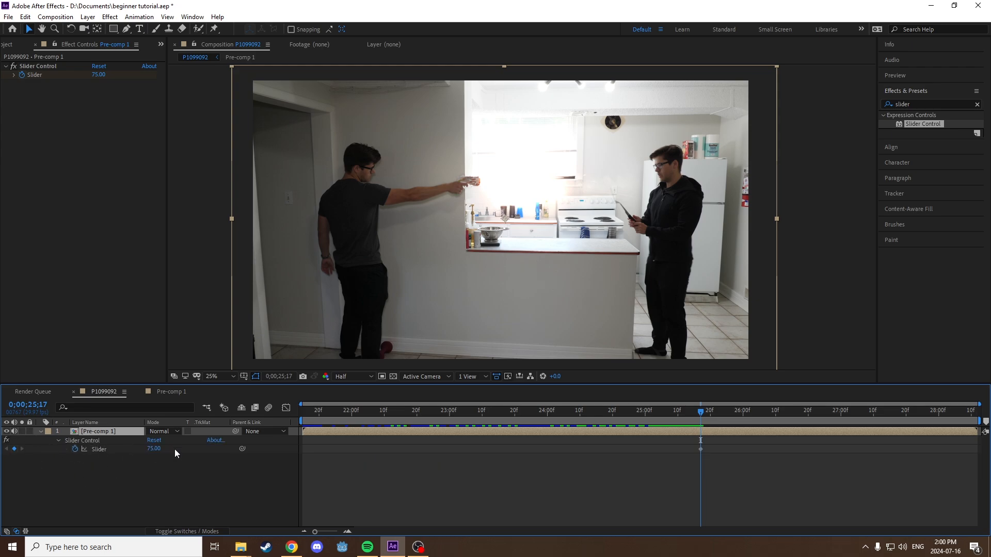
Move the first Slider keyframe to 0;00;25;14 and add a keyframe of 150 at 0;00;25;17
mouse_move(701, 410)
left_mouse_down()
mouse_move(684, 416)
mouse_move(698, 418)
left_mouse_up()
left_click(700, 451)
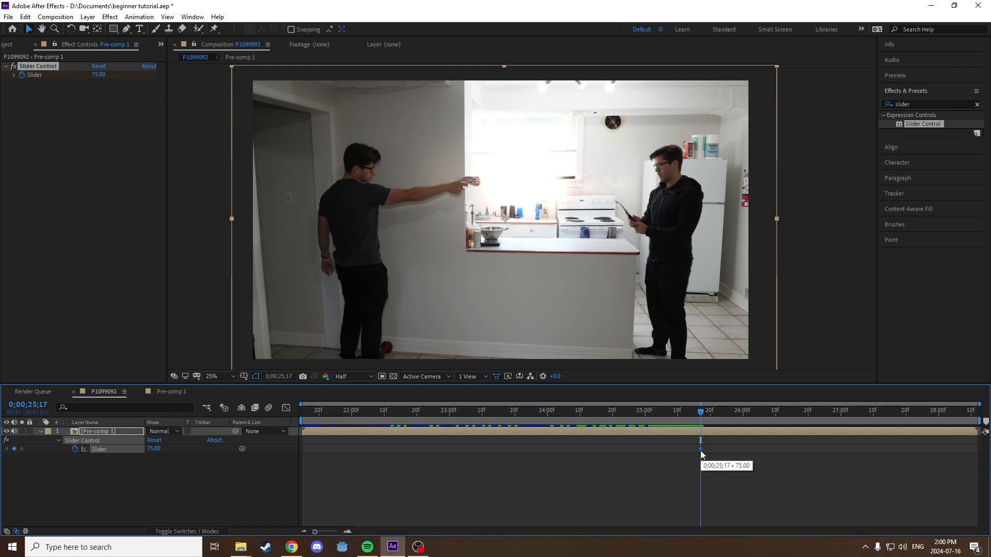
left_click_drag(701, 450, 689, 451)
left_click(98, 75)
type("150")
key("Return")
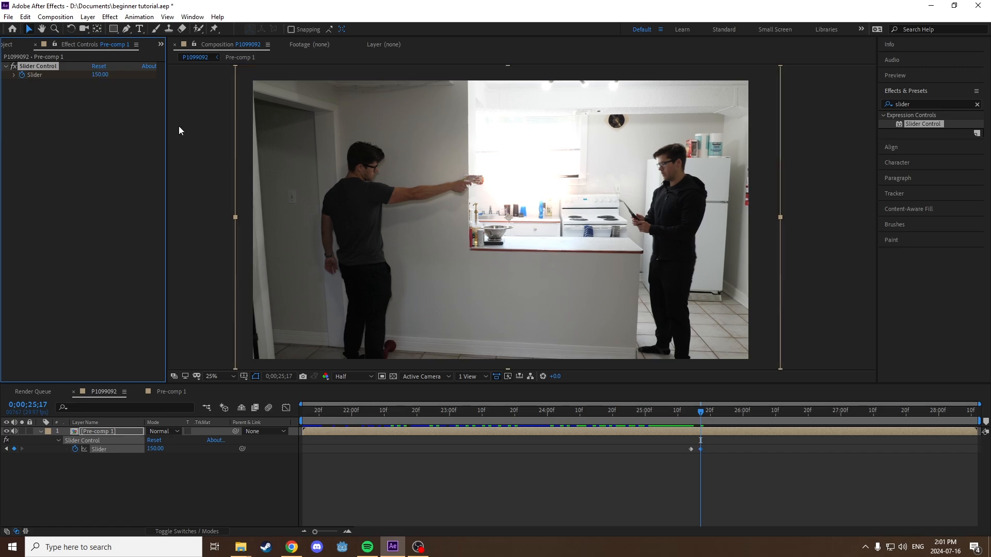
Add a Slider keyframe of 75 at 0;00;26;10 to end the stronger shake
left_click_drag(685, 414, 774, 420)
left_click(107, 75)
type("7")
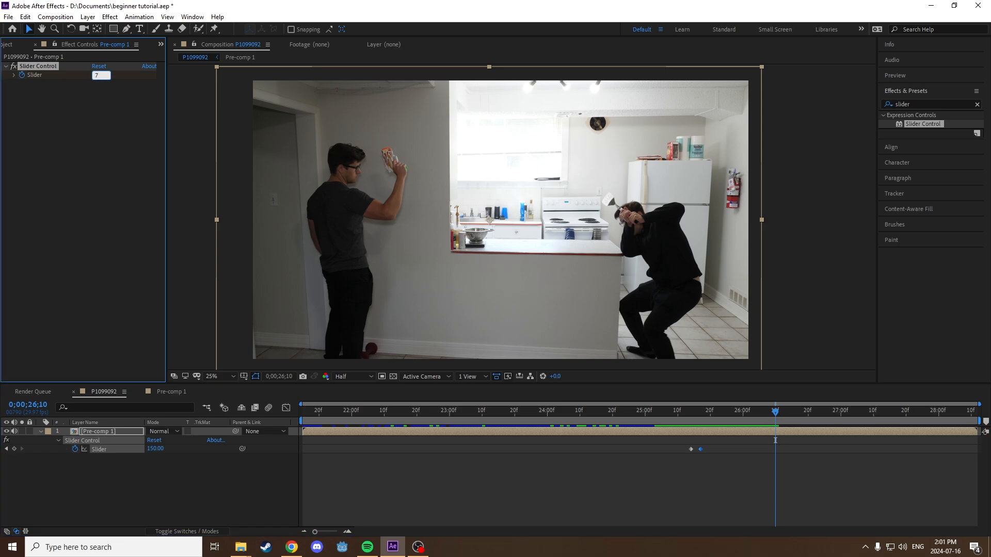
left_click(481, 475)
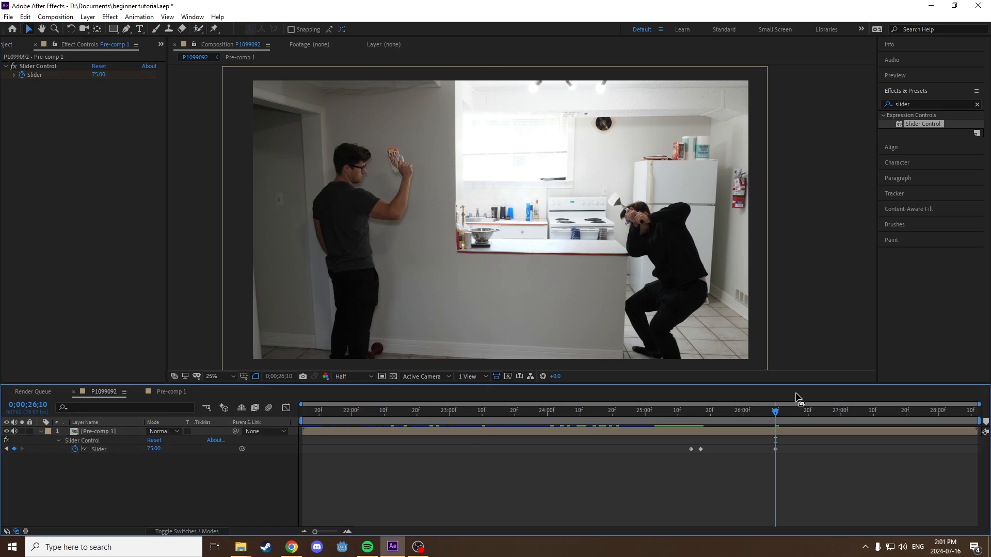
Play the shot through the three Slider keyframes to examine the shake around the gunshot
left_click_drag(775, 410, 690, 411)
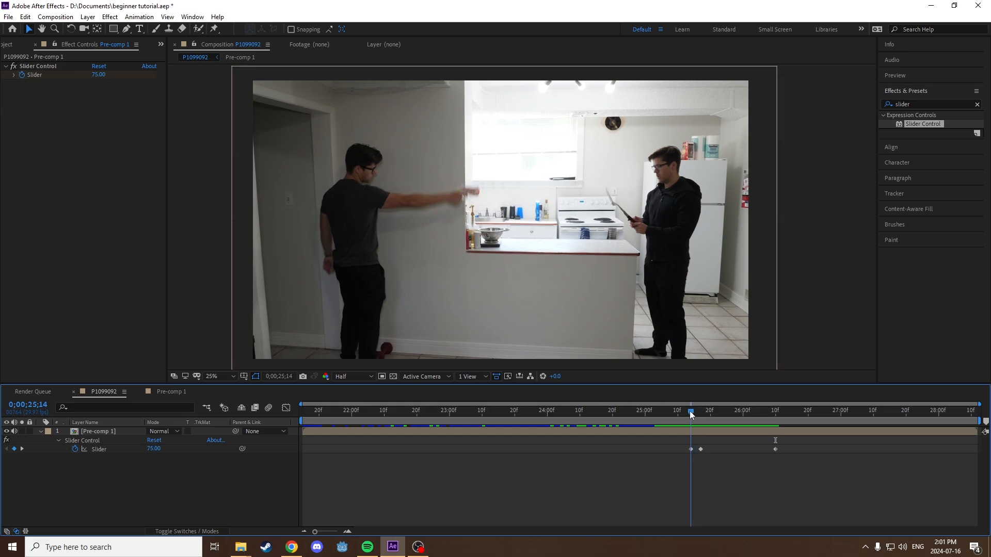
left_click_drag(588, 416, 537, 426)
key("space")
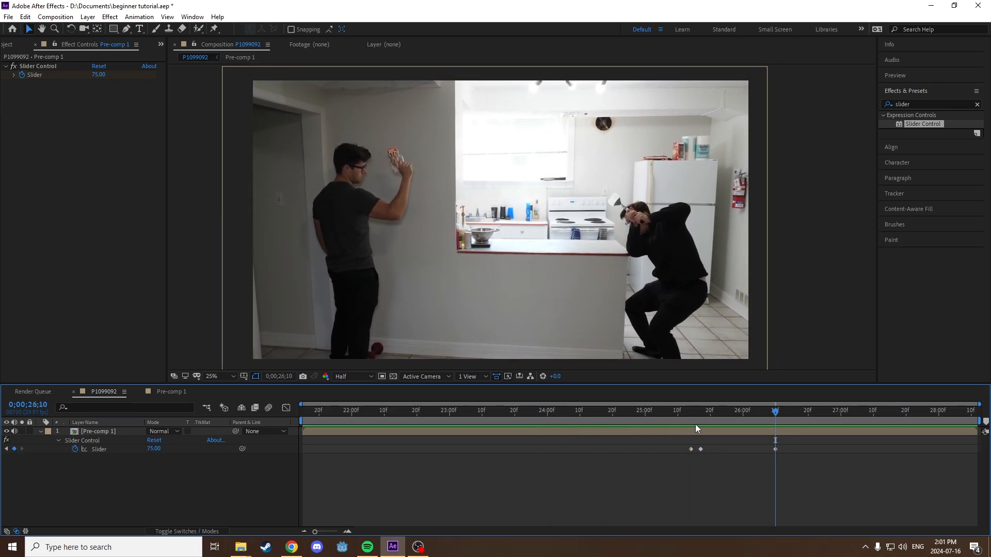
Shift the first Slider keyframe to 0;00;25;17 and the peak keyframe to 0;00;25;23, previewing the shake between the moves
left_click(693, 411)
mouse_move(692, 409)
left_mouse_down()
mouse_move(704, 410)
mouse_move(684, 412)
mouse_move(700, 412)
left_mouse_up()
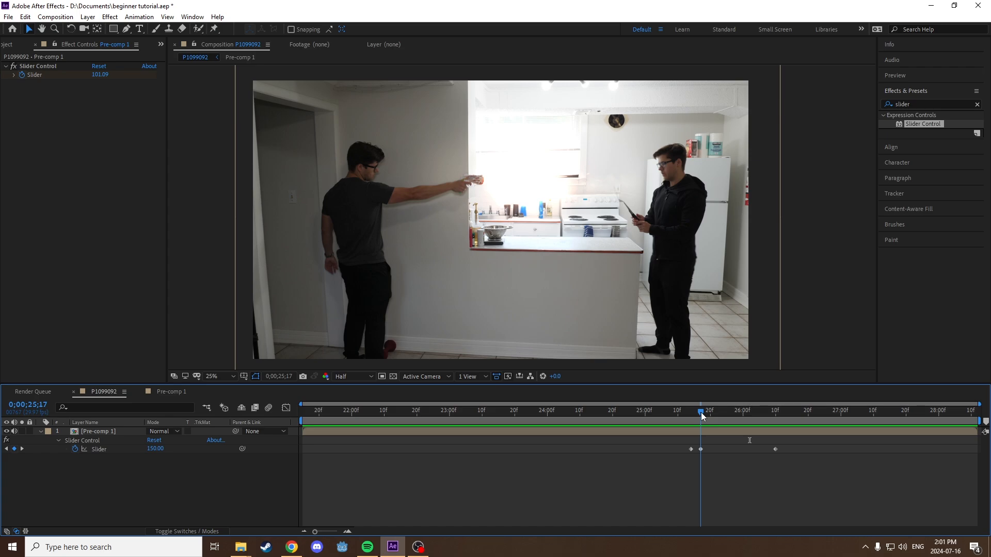
left_click_drag(683, 447, 710, 452)
left_click(662, 411)
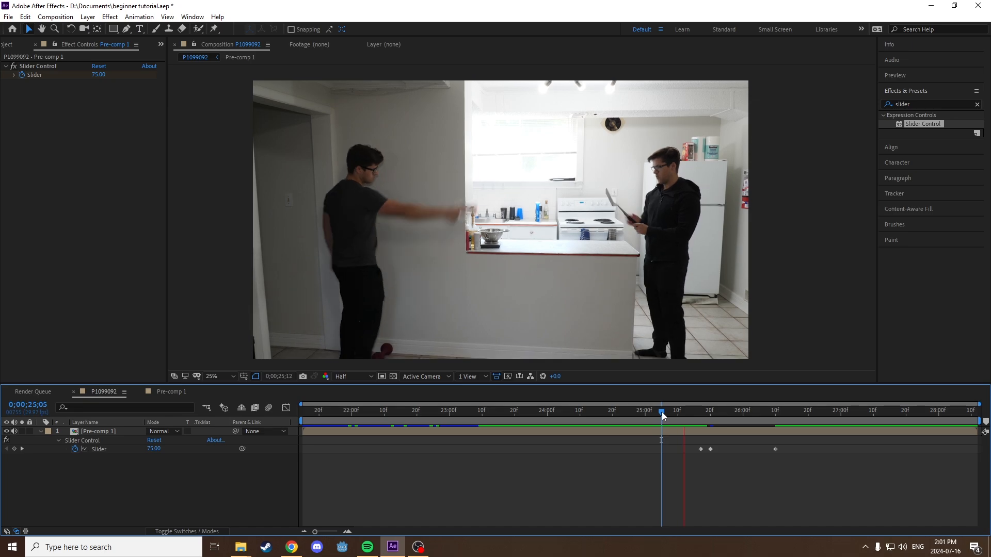
left_click_drag(661, 412, 722, 450)
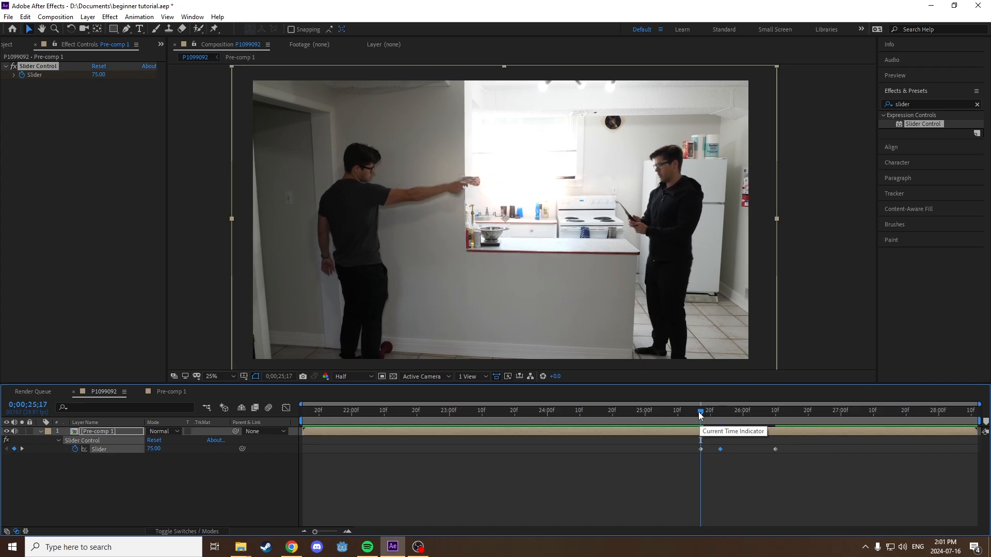
Replay the gunshot from about 0;00;25;04 to check the timing of the retimed keyframes
left_click_drag(700, 416, 655, 413)
key("space")
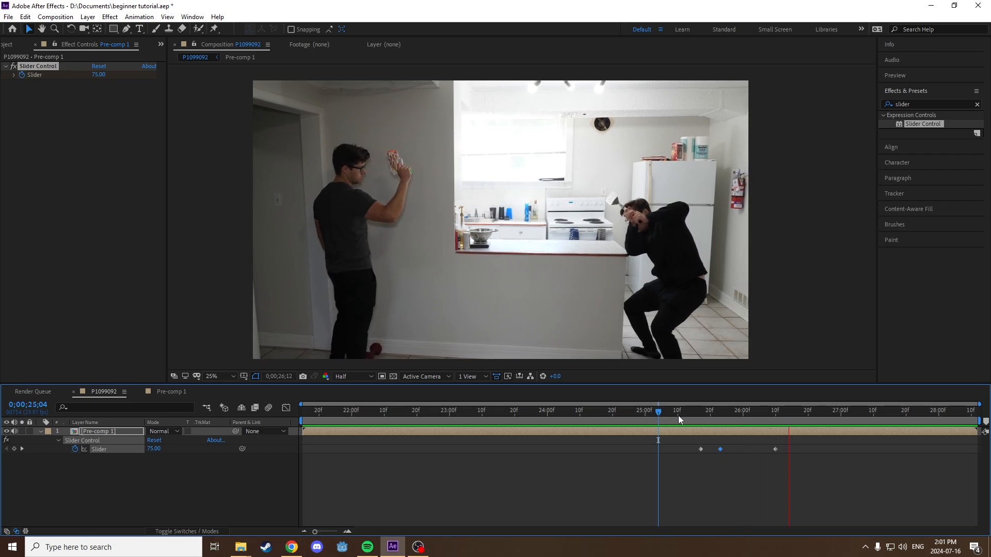
left_click(644, 412)
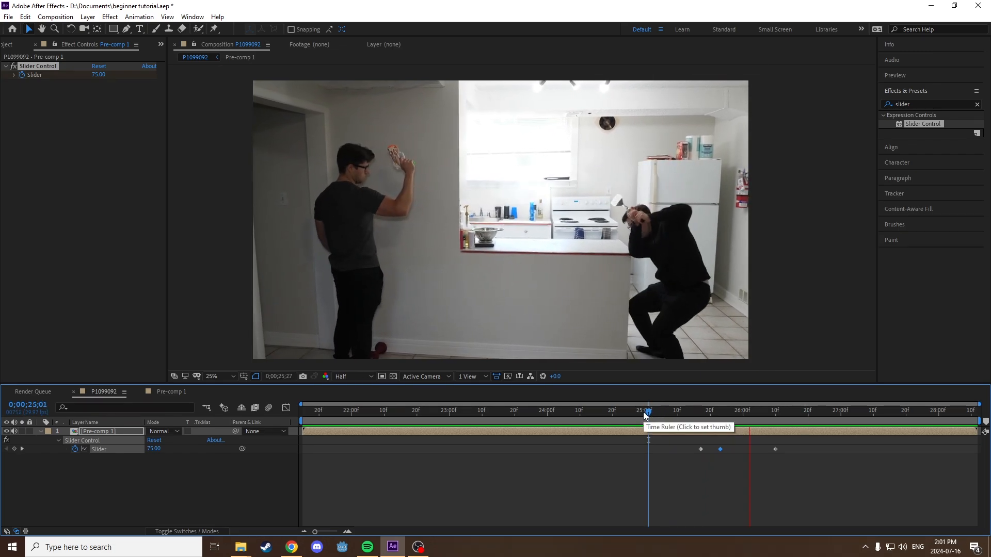
left_click(658, 411)
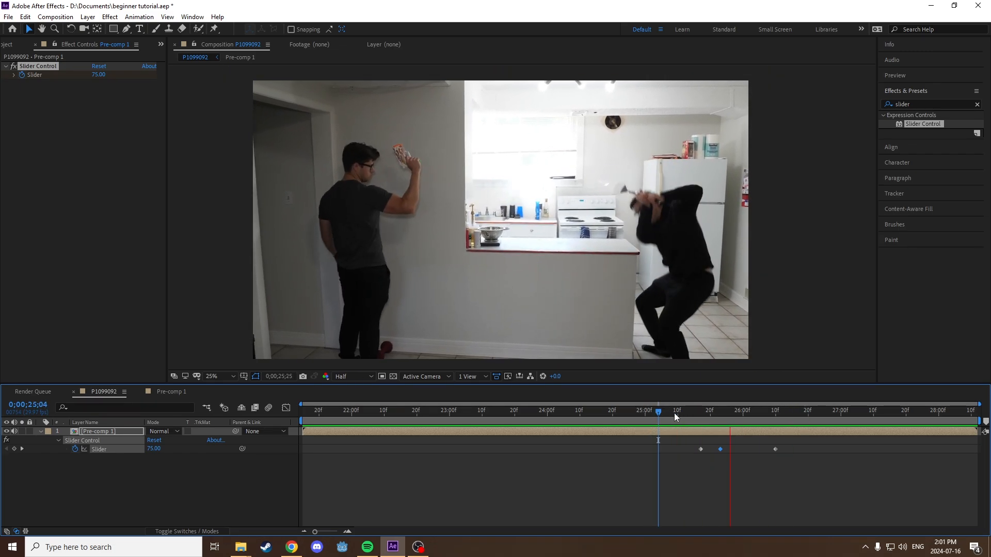
Set the peak Slider keyframe at 0;00;25;23 to 200
left_click_drag(690, 414, 720, 413)
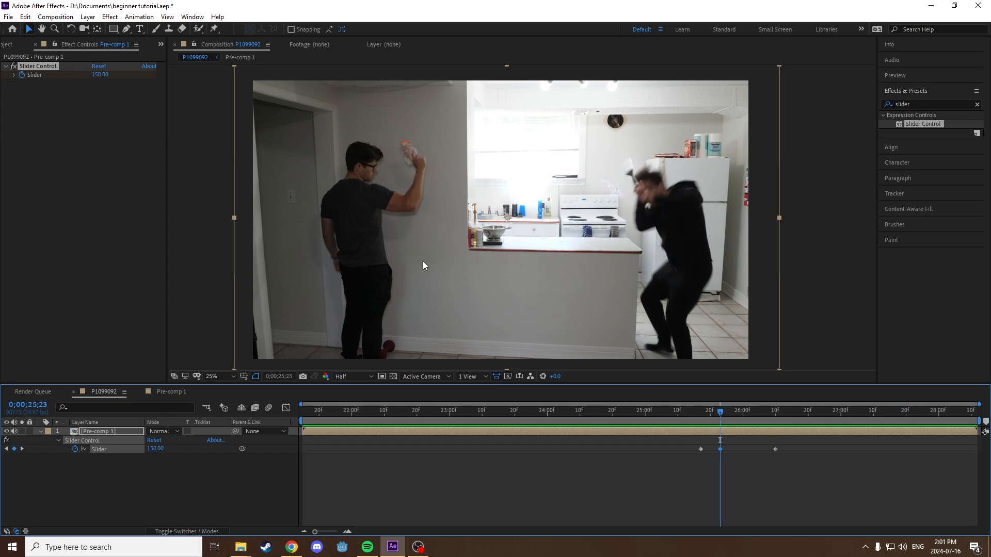
left_click(100, 75)
type("200")
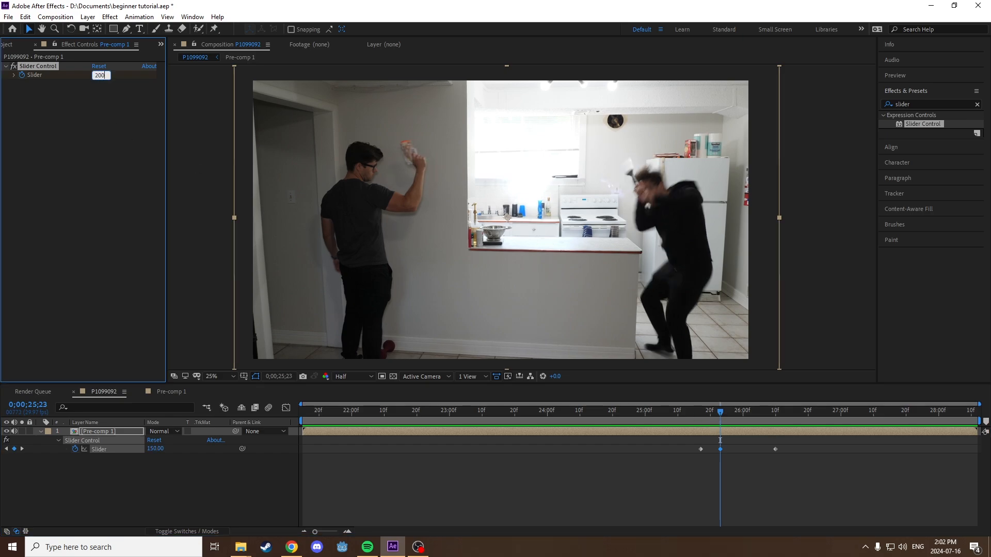
key("Return")
Play the shot from 0;00;25;00 to examine the stronger shake
left_click_drag(695, 407, 646, 415)
key("space")
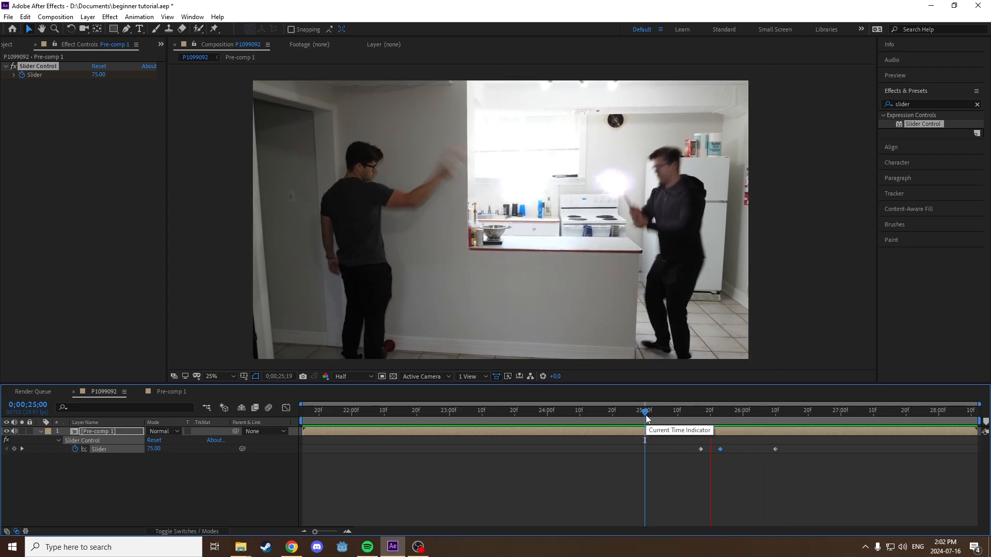
key("space")
Return to 0;00;25;17, show the layer switches, and turn on motion blur for the pre-comp layer
left_click_drag(645, 415, 702, 420)
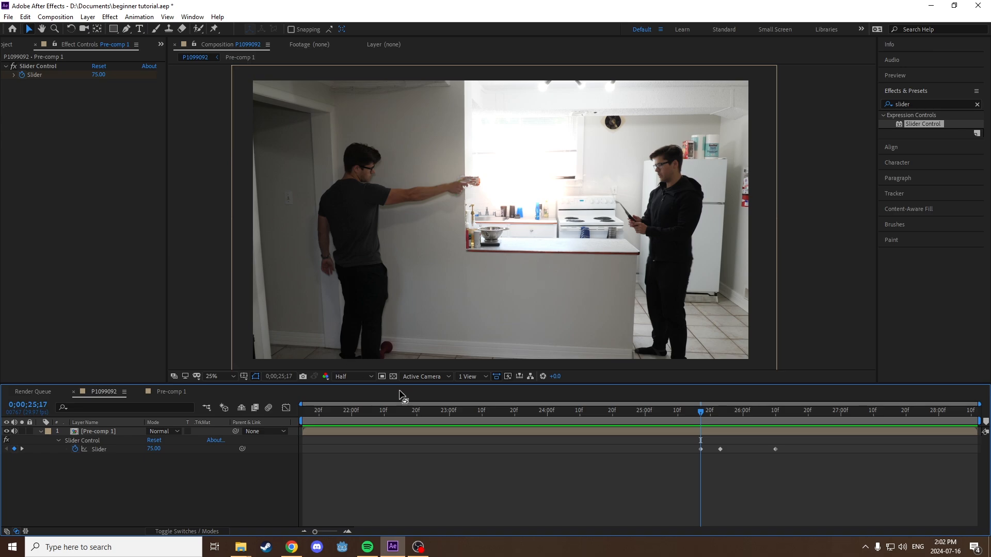
mouse_move(700, 407)
left_mouse_down()
mouse_move(718, 408)
mouse_move(700, 409)
left_mouse_up()
left_click(179, 532)
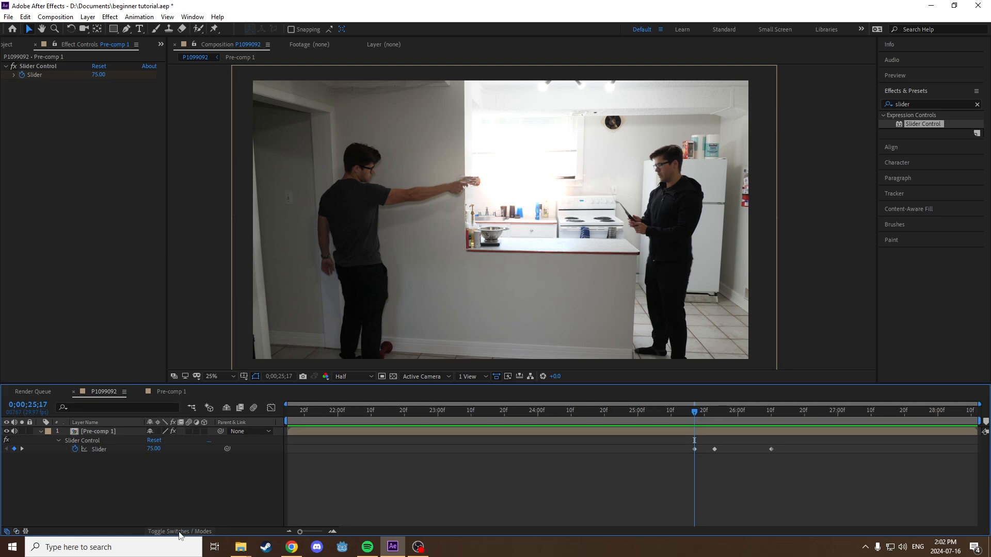
left_click(188, 431)
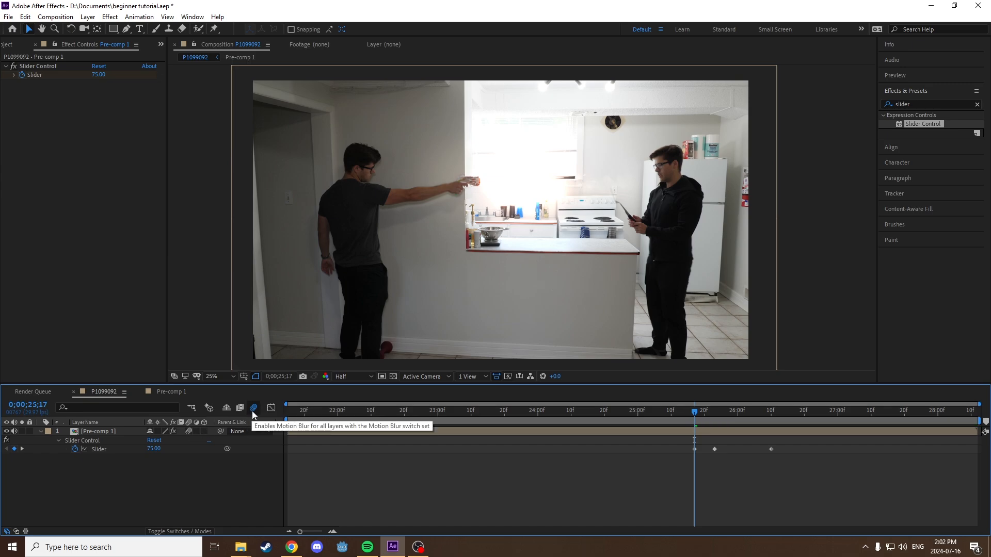
Examine the counter up close at 0;00;25;20 and turn off the composition's motion blur for comparison
scroll(568, 253, "up", 1)
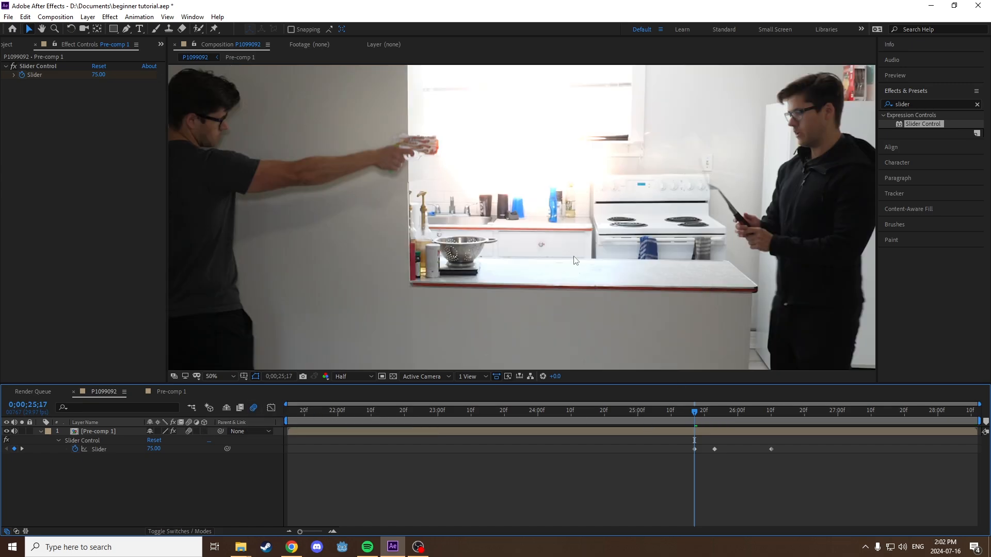
left_click_drag(567, 266, 633, 266)
mouse_move(696, 409)
left_mouse_down()
mouse_move(723, 416)
mouse_move(704, 415)
left_mouse_up()
scroll(597, 301, "up", 4)
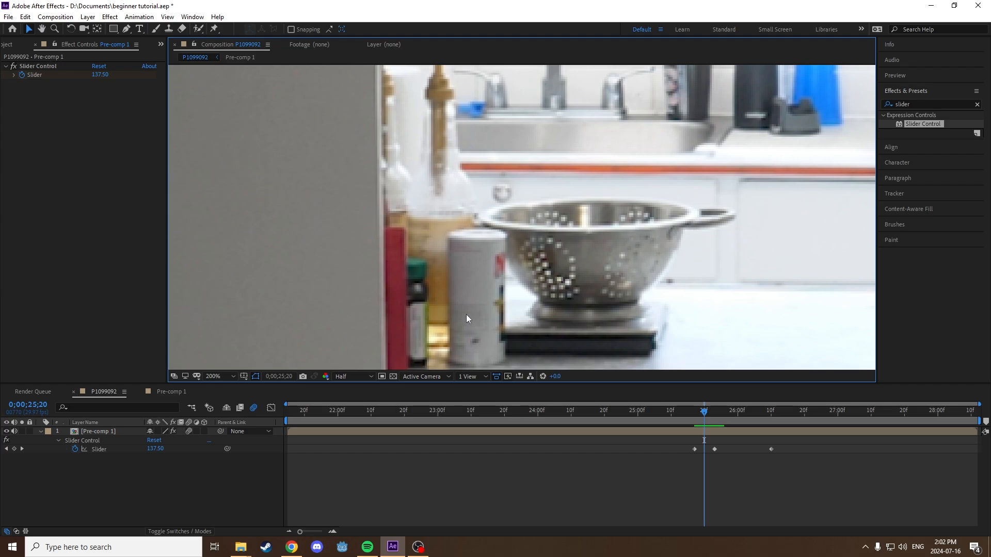
left_click(252, 409)
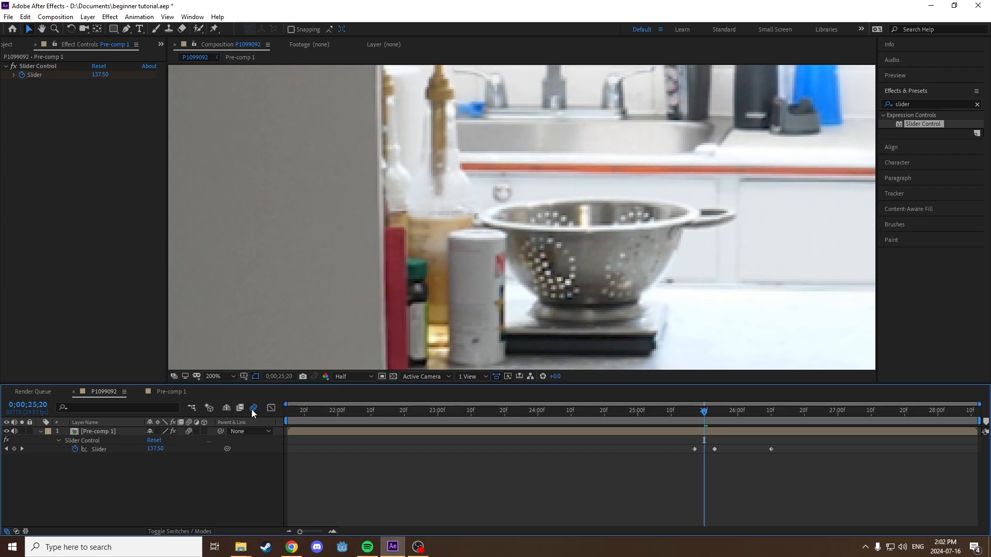
scroll(446, 290, "down", 6)
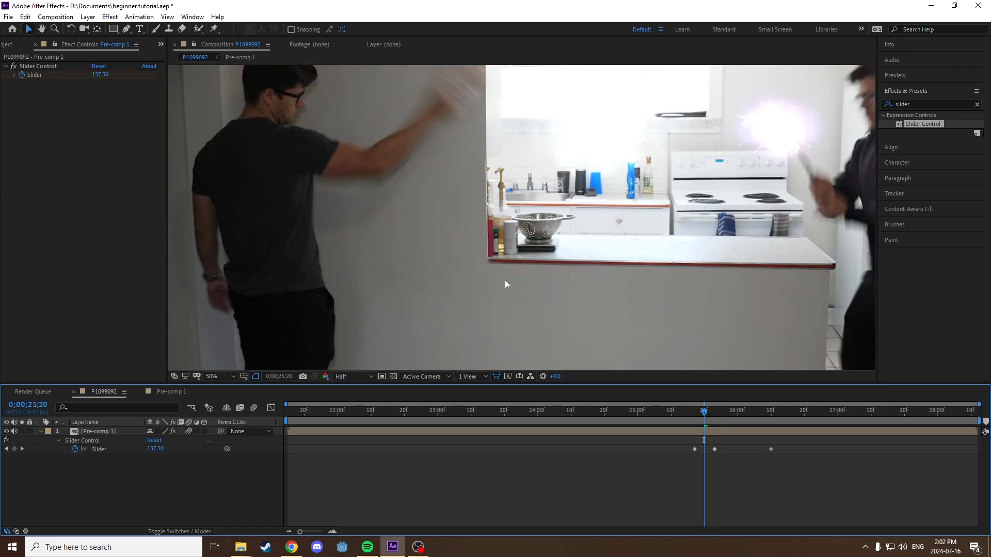
left_click(519, 262)
left_click_drag(520, 265, 549, 275)
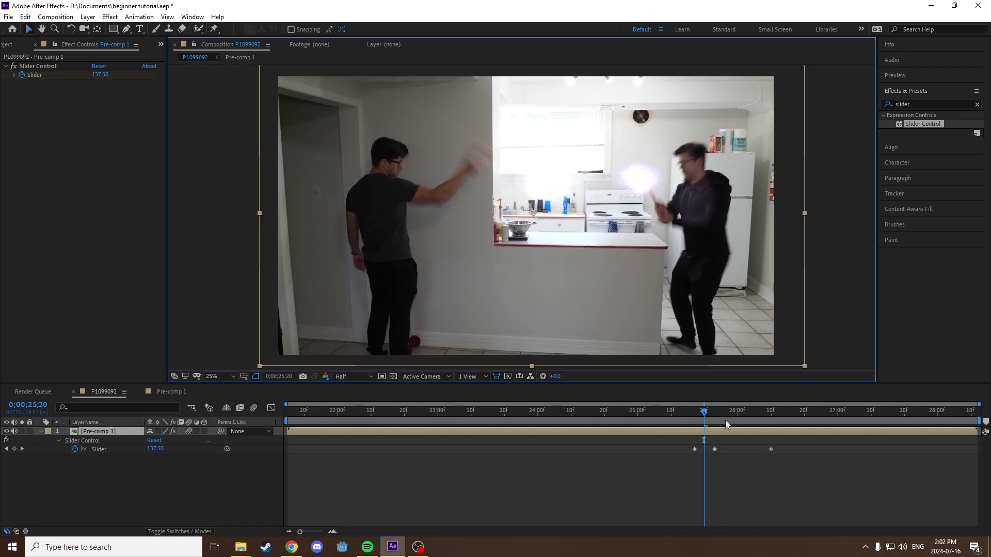
Set the peak Slider keyframe at 0;00;25;23 to 800 to exaggerate the shake
left_click(715, 412)
left_click(95, 75)
type("800")
key("Return")
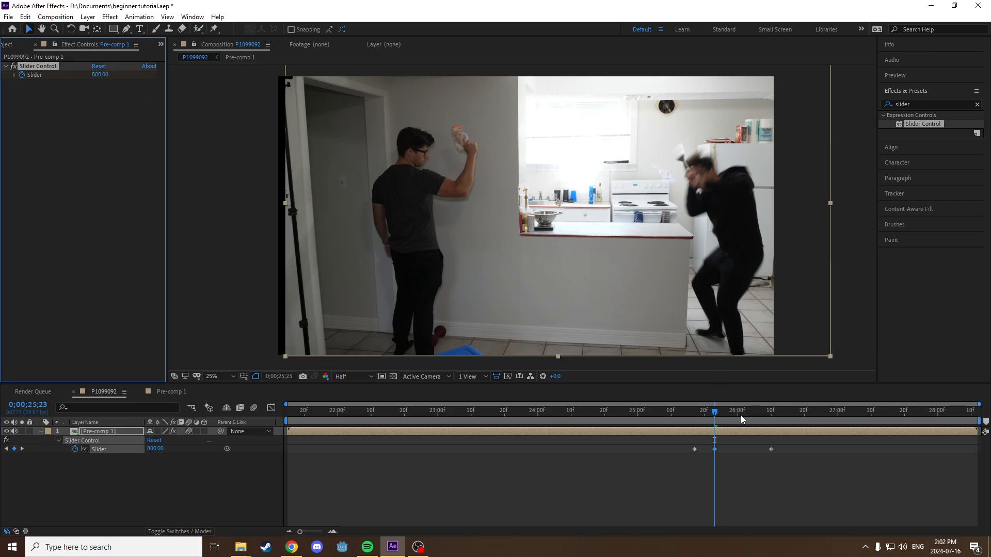
Turn the composition's motion blur back on at 0;00;25;21 and examine the blur around the kitchen counter
left_click_drag(716, 412, 711, 416)
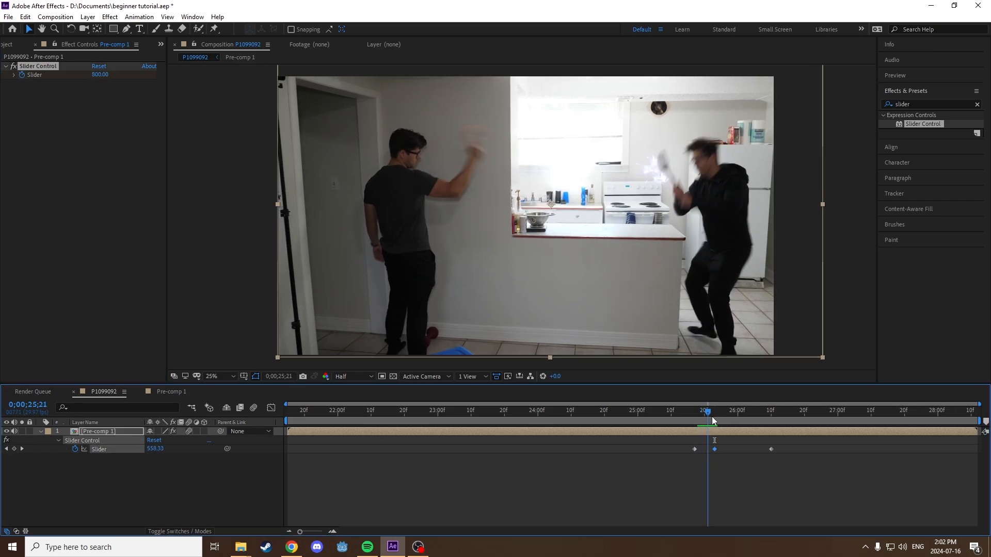
scroll(553, 240, "up", 4)
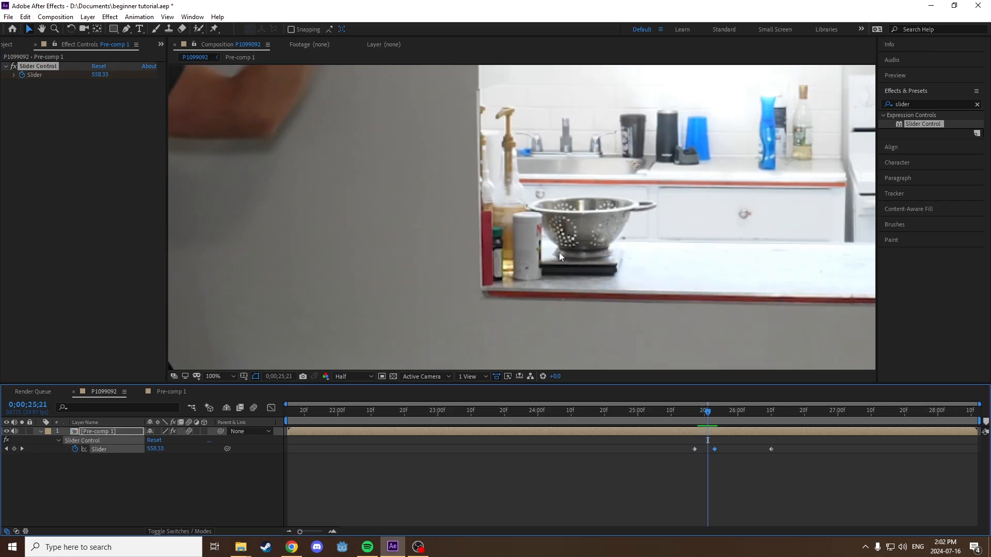
left_click(251, 409)
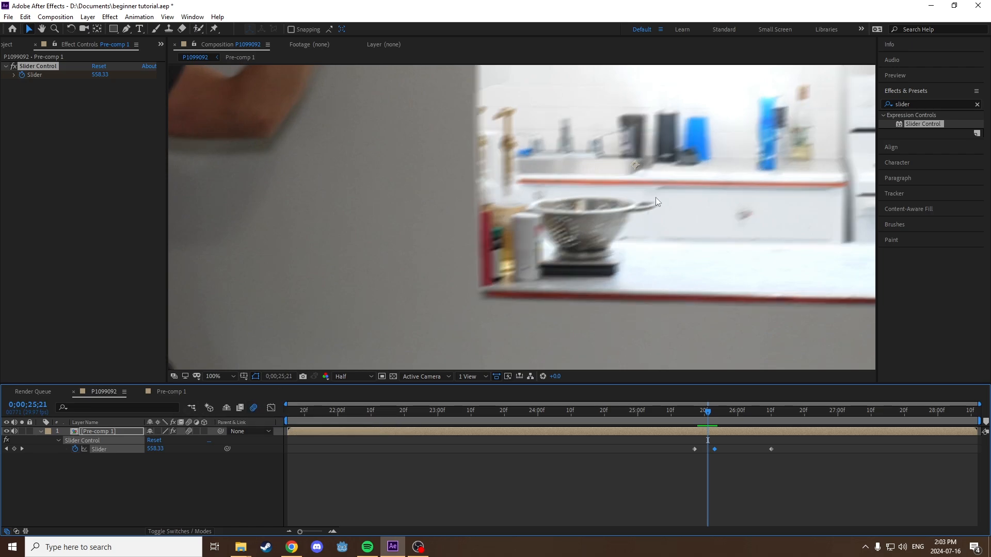
scroll(635, 296, "down", 4)
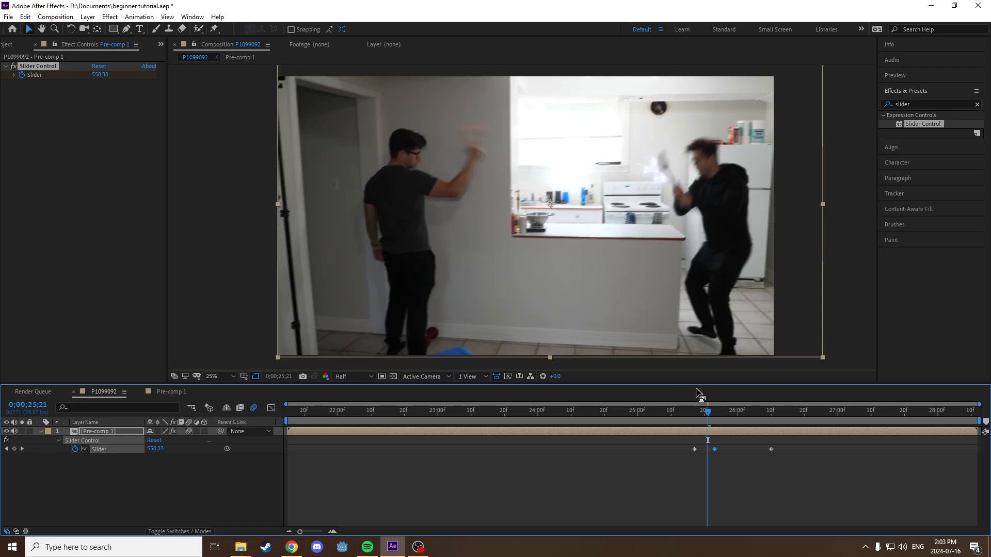
Restore the peak Slider keyframe at 0;00;25;23 to 200
mouse_move(707, 416)
left_mouse_down()
mouse_move(683, 416)
mouse_move(714, 414)
left_mouse_up()
left_click(99, 75)
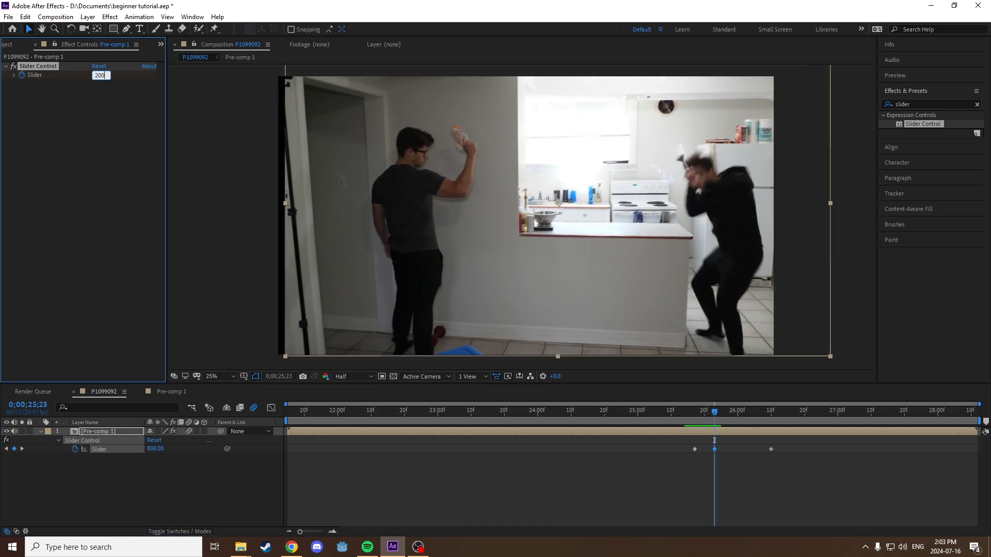
key("Return")
Preview the shot from 0;00;25;14 and again from the beginning to examine the shake with motion blur
left_click(684, 410)
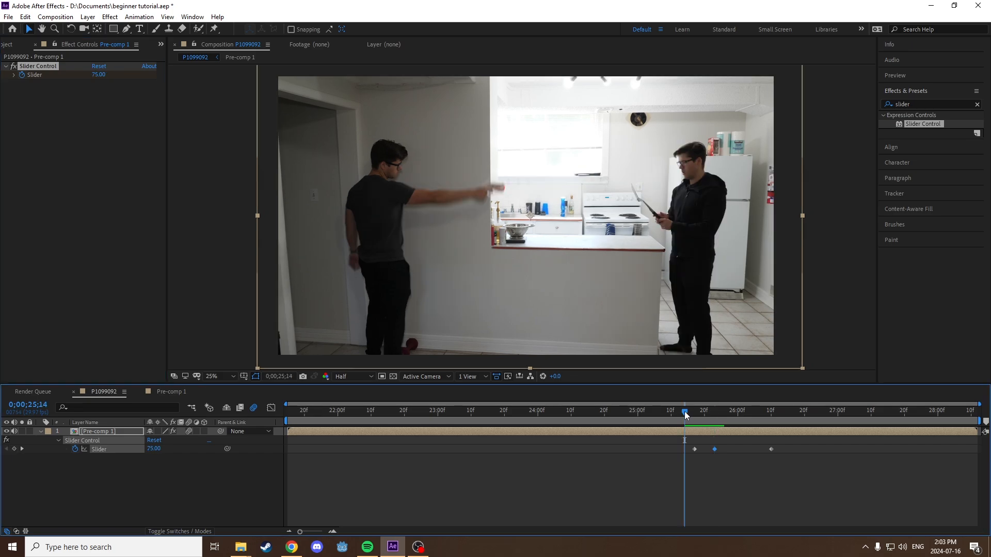
key("space")
key("space")
key("space")
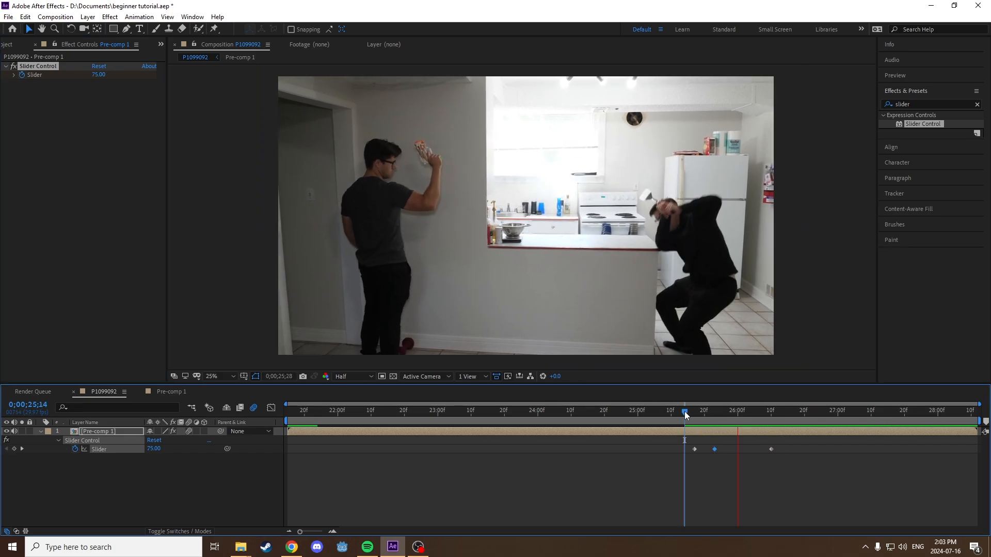
mouse_move(684, 411)
left_mouse_down()
mouse_move(660, 416)
mouse_move(701, 413)
left_mouse_up()
left_click(649, 469)
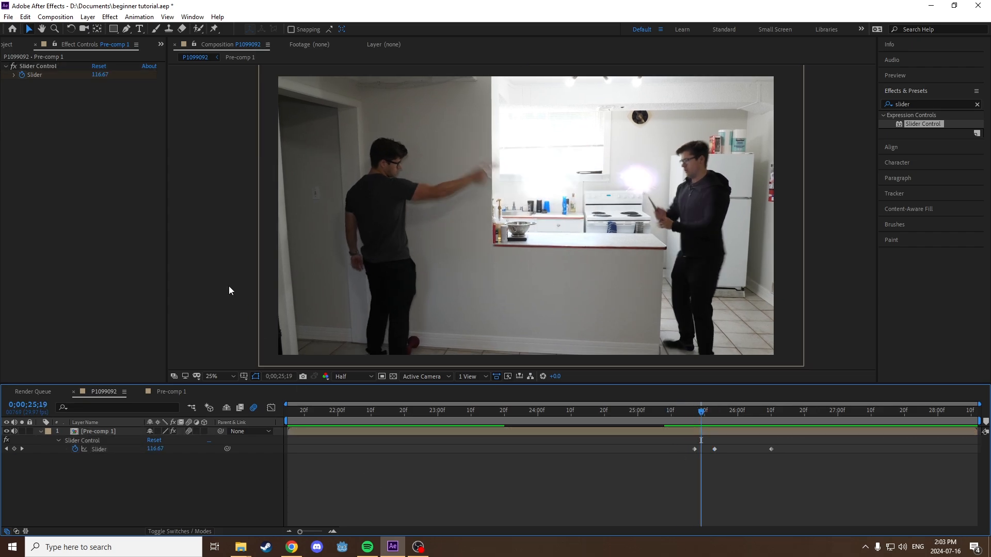
key("Home")
key("space")
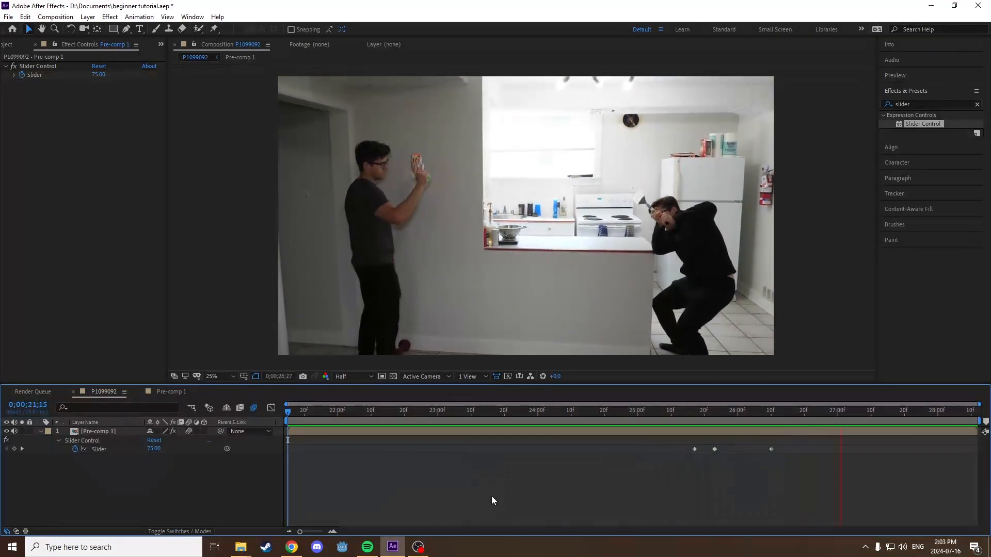
Show the pre-comp layer's Position and scrub between 0;00;25;17 and 0;00;24;21 to examine its margins around the frame
left_click(694, 411)
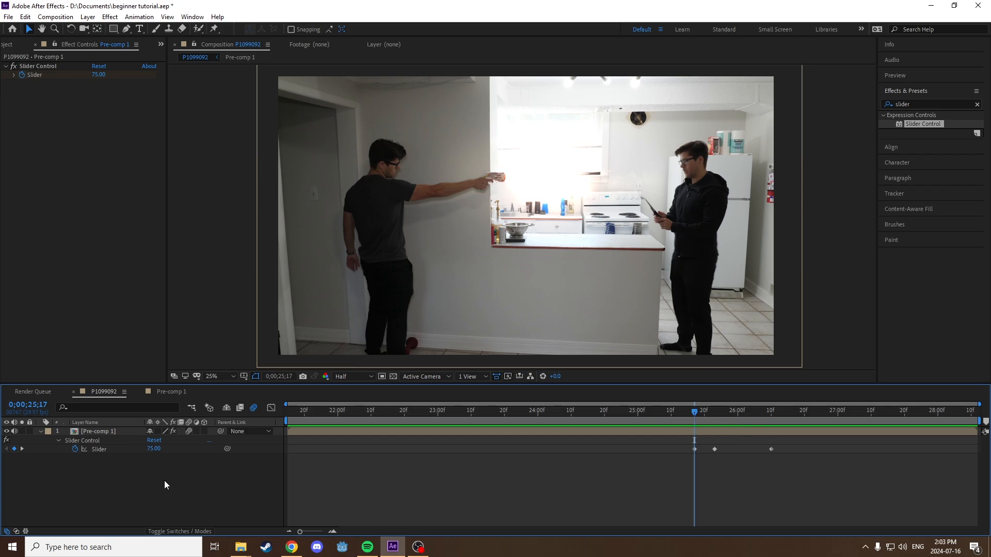
left_click(116, 433)
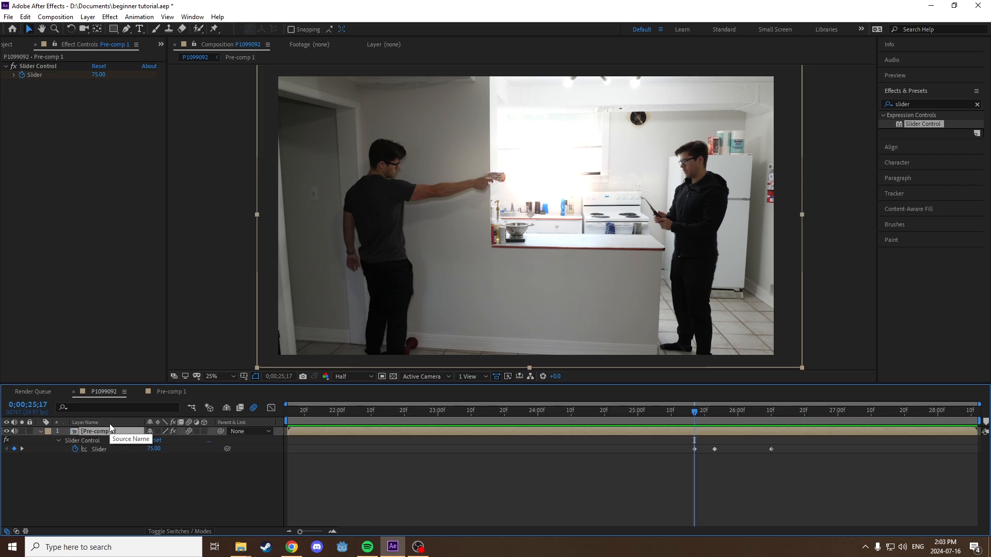
key("p")
left_click(102, 478)
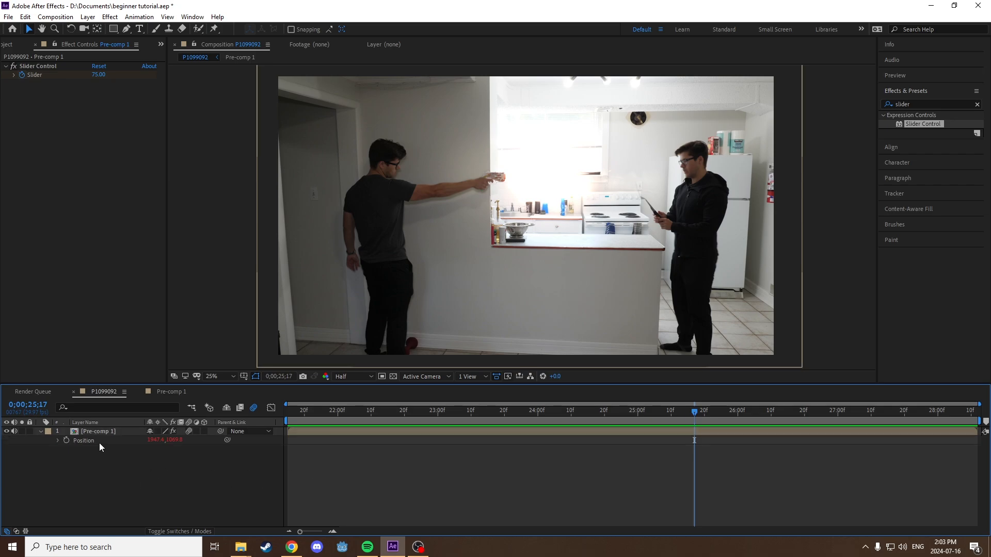
scroll(513, 286, "down", 1)
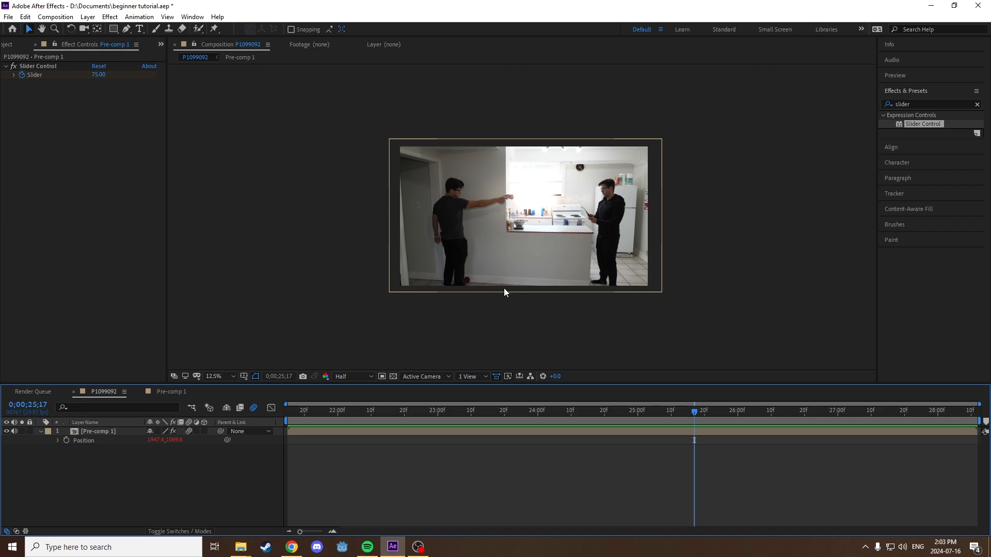
left_click_drag(692, 412, 605, 413)
scroll(508, 326, "up", 1)
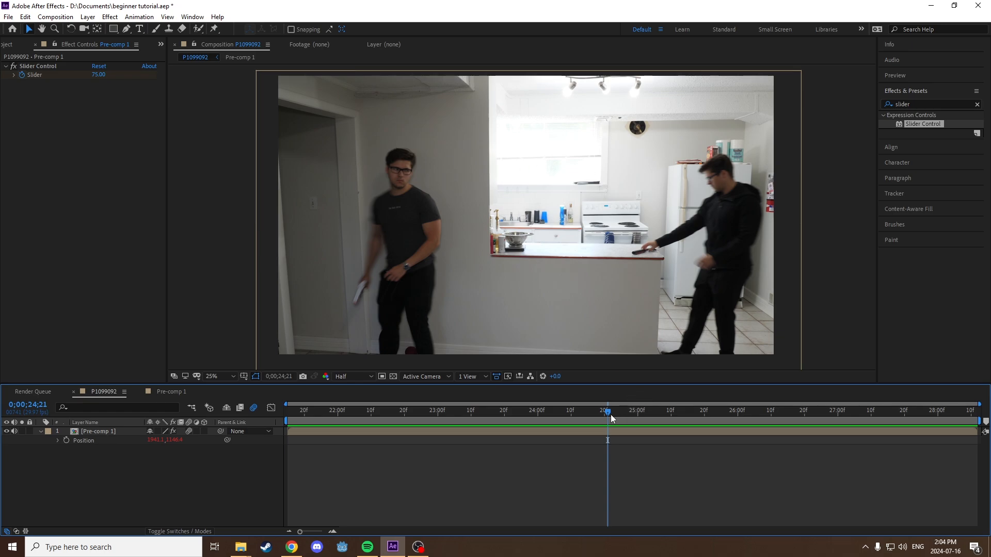
left_click_drag(606, 411, 653, 412)
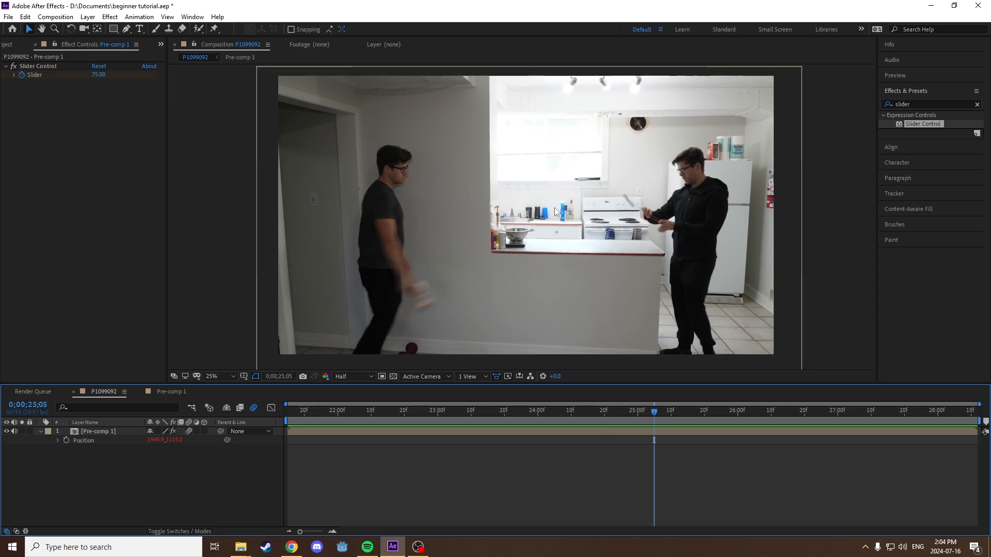
Scale the pre-comp layer to 115%
left_click(107, 432)
key("s")
left_click(181, 440)
type("115")
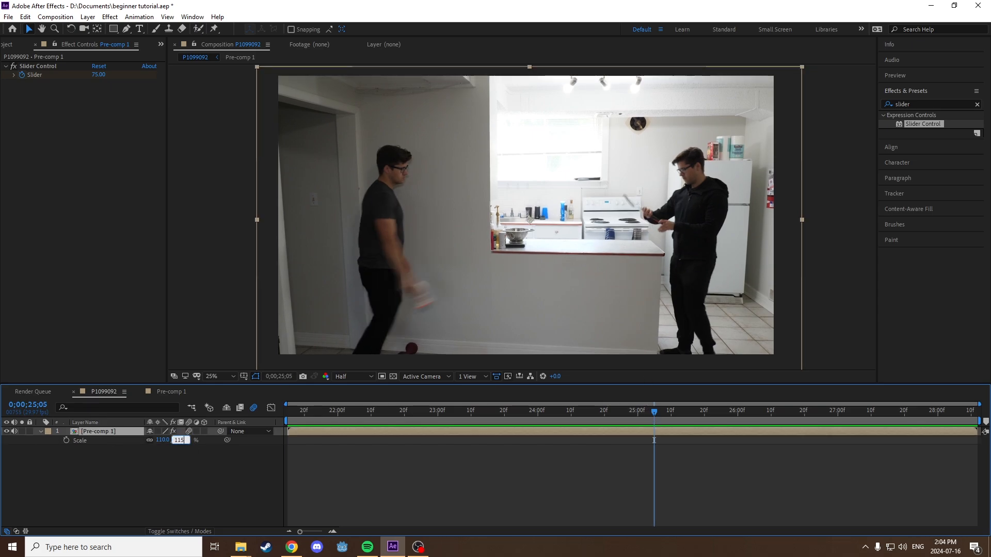
key("Return")
Adjust the pre-comp layer's vertical Position, using 0;00;24;25 as a check frame, so the enlarged footage extends past the frame's upper and lower edges
key("p")
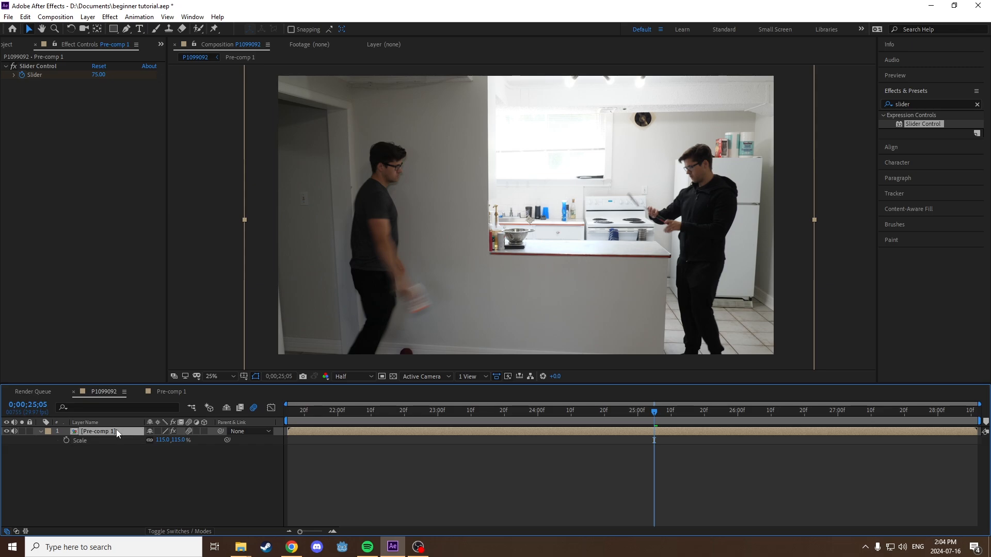
key("ctrl+z")
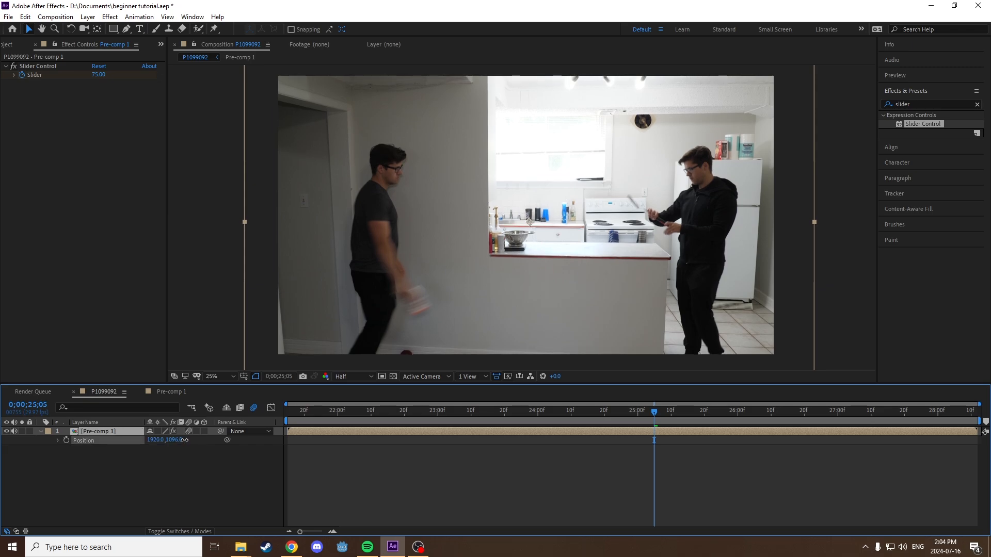
key("ctrl+shift+z")
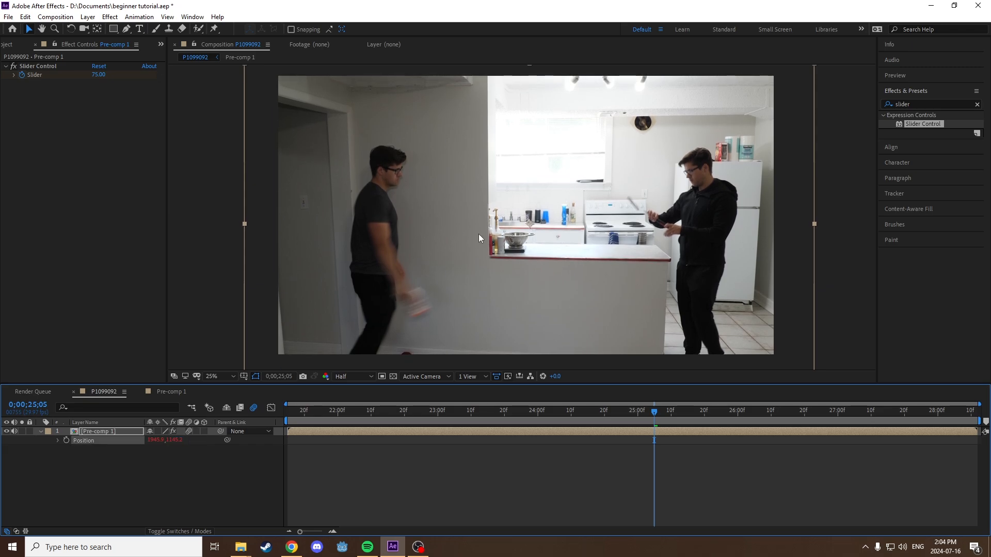
key("comma")
left_click_drag(658, 413, 620, 416)
key("period")
key("comma")
key("period")
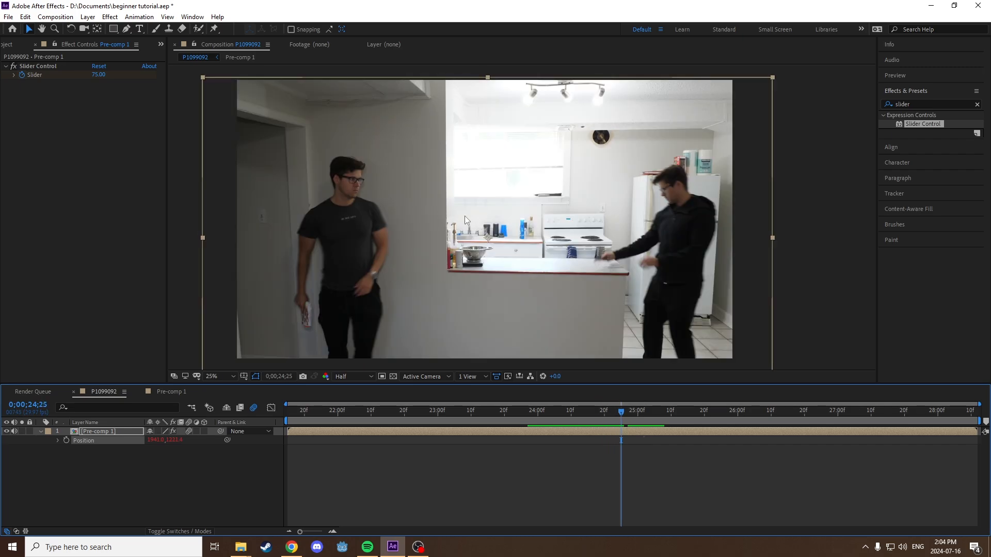
left_click_drag(174, 440, 157, 440)
key("comma")
key("period")
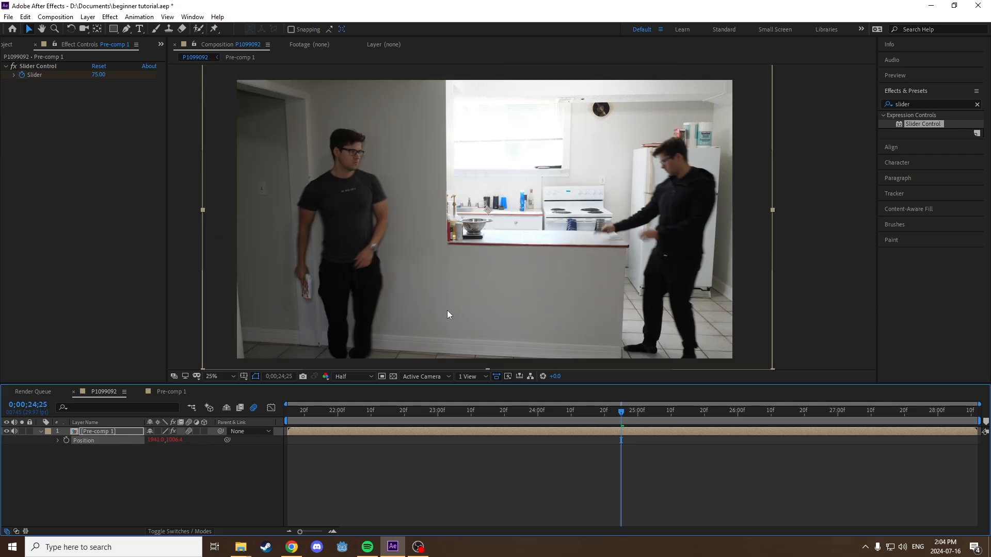
Preview the repositioned shot and shift the pre-comp layer slightly left at 0;00;25;12 by lowering its horizontal Position
key("space")
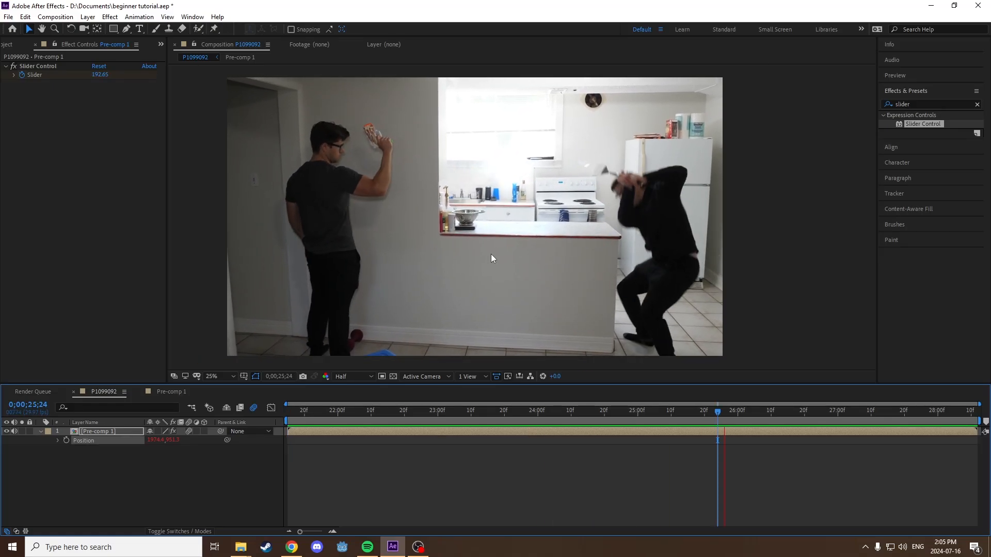
key("space")
left_click(677, 411)
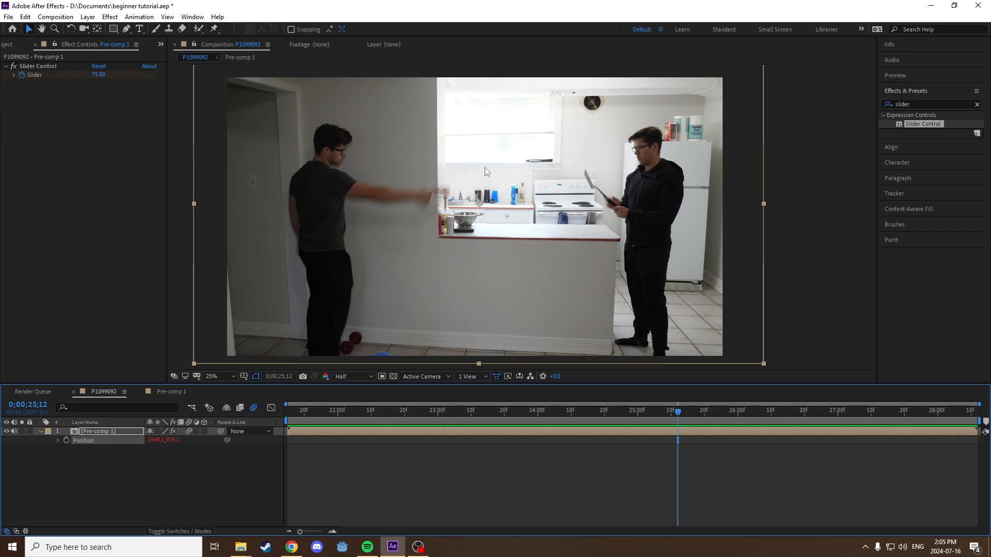
left_click_drag(155, 440, 112, 447)
Play the shot from its beginning and scrub through the gunshot to check the frame edges during the shake
left_click_drag(660, 411, 283, 419)
key("comma")
key("space")
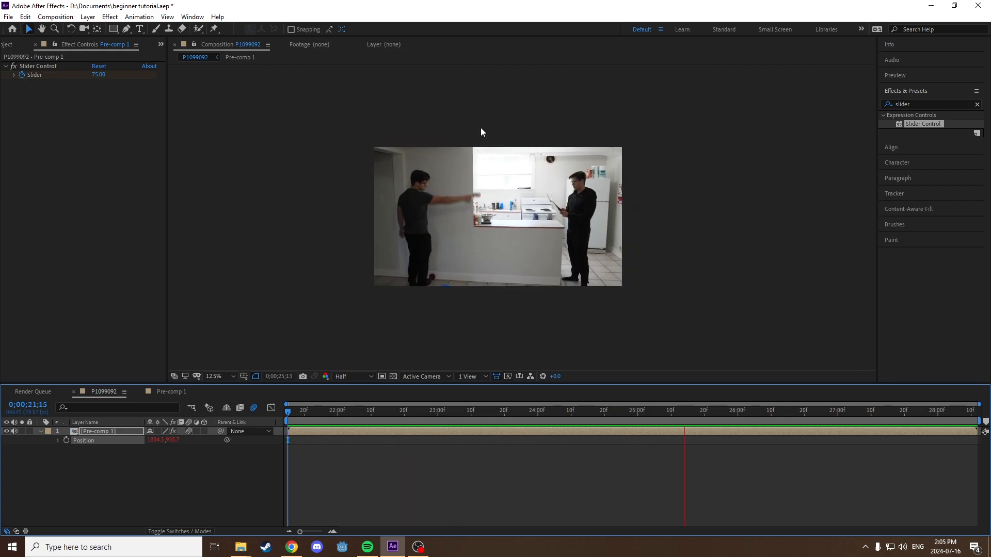
key("space")
key("period")
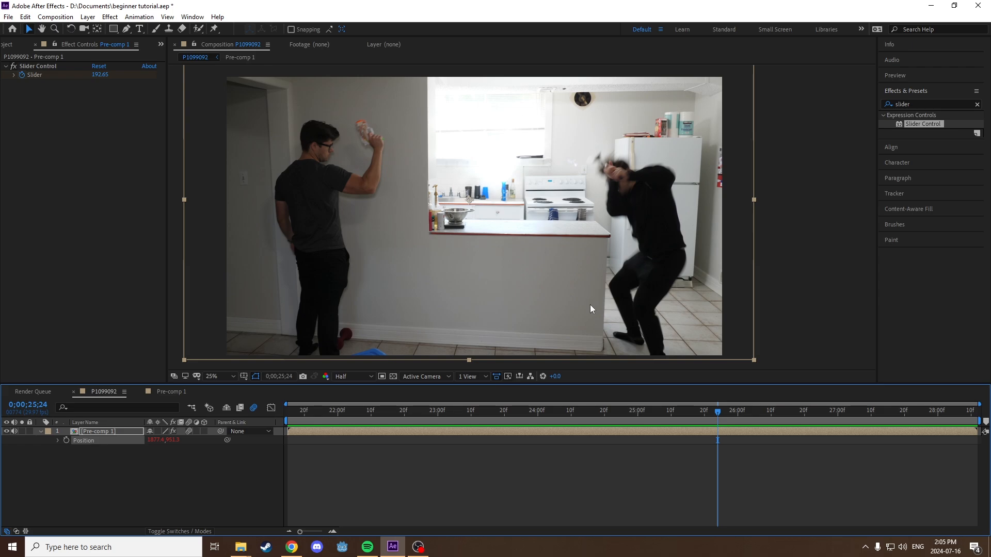
left_click_drag(716, 414, 913, 418)
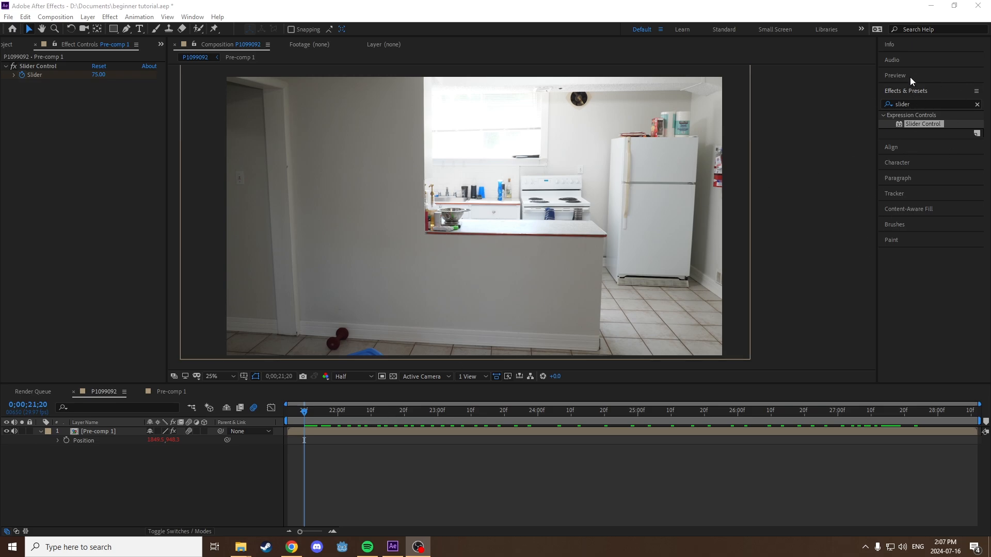
left_click(109, 17)
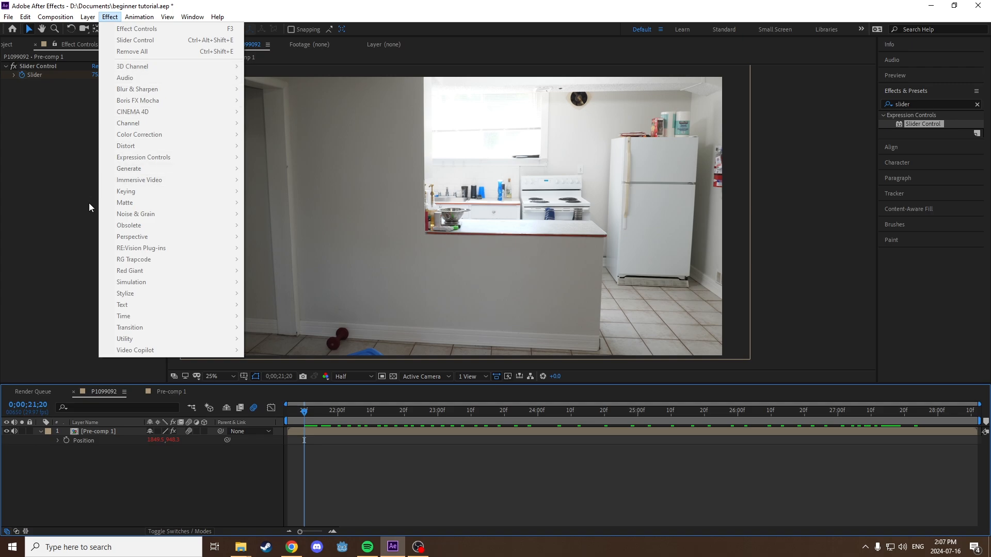
left_click(60, 164)
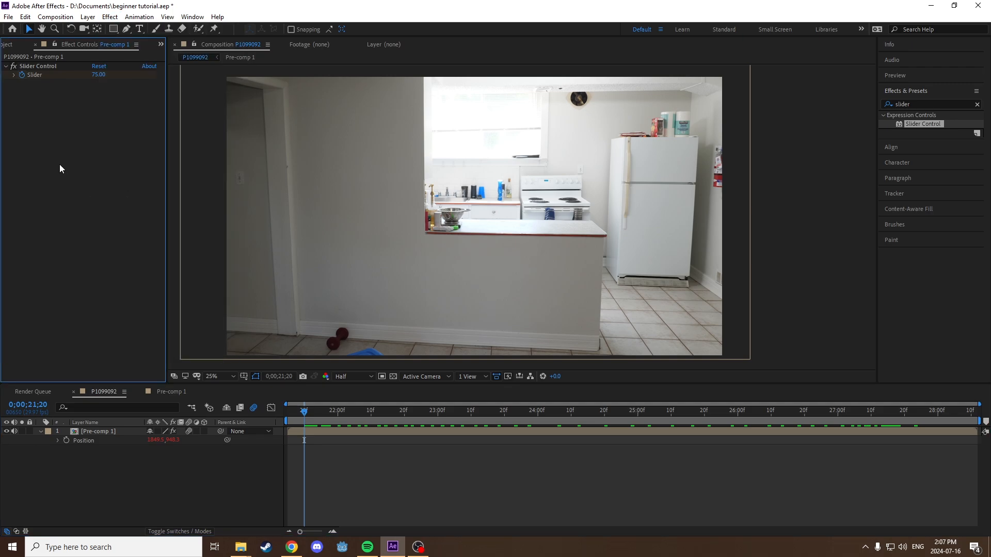
left_click_drag(339, 416, 451, 423)
left_click_drag(502, 426, 860, 456)
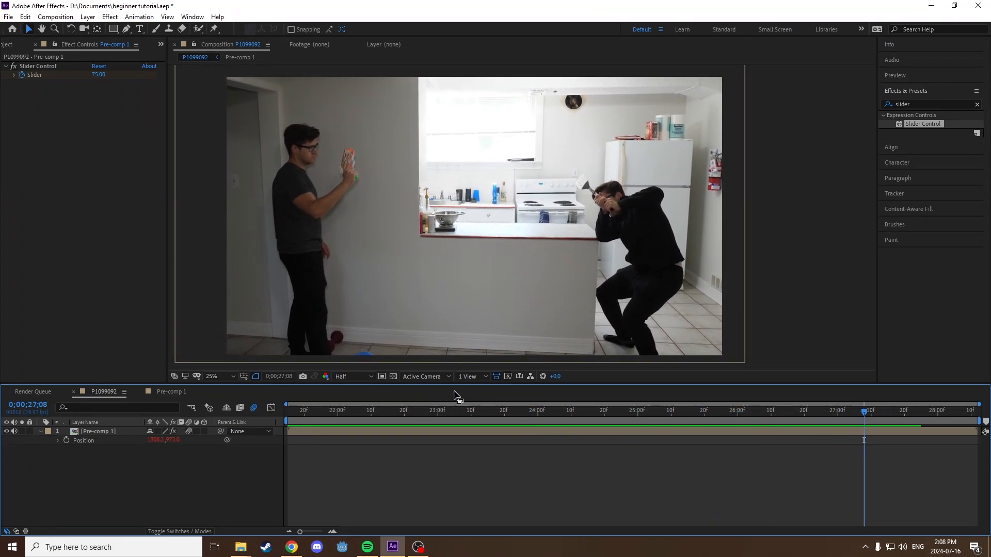